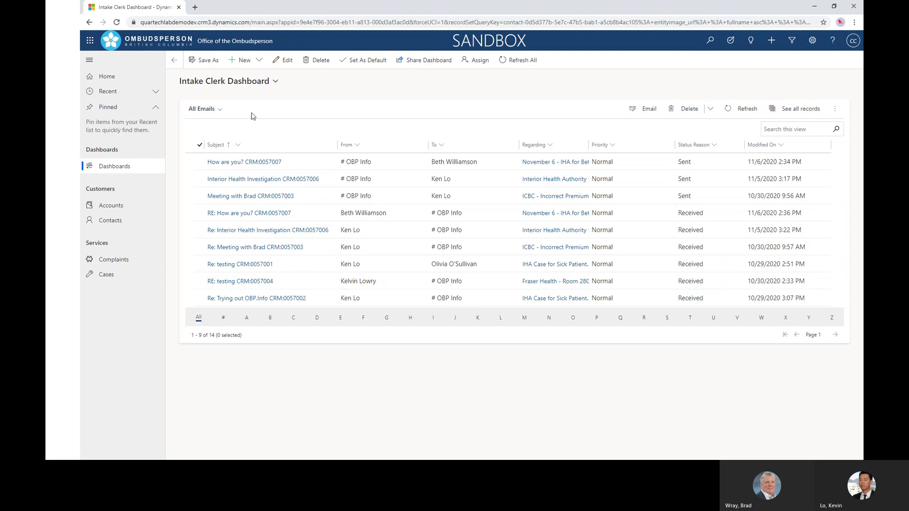
Check which account is currently signed in, then dismiss the account details
left_click(851, 44)
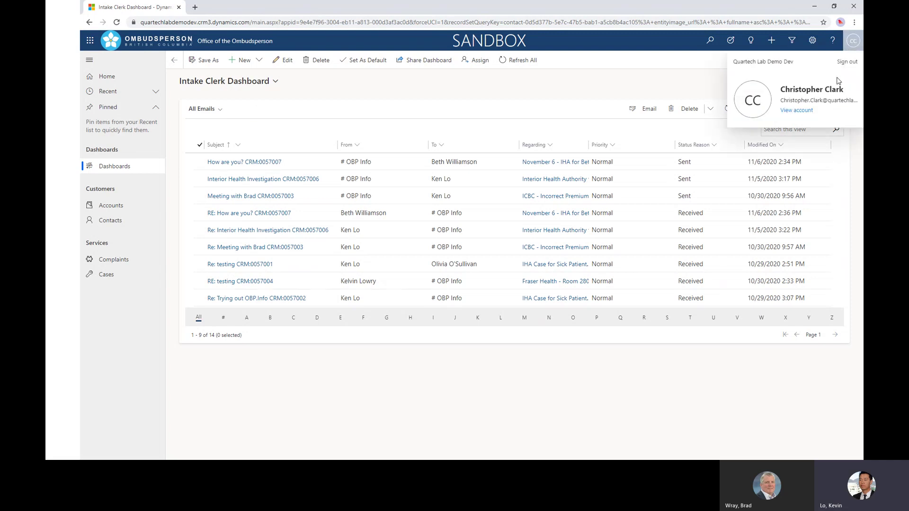
left_click(239, 103)
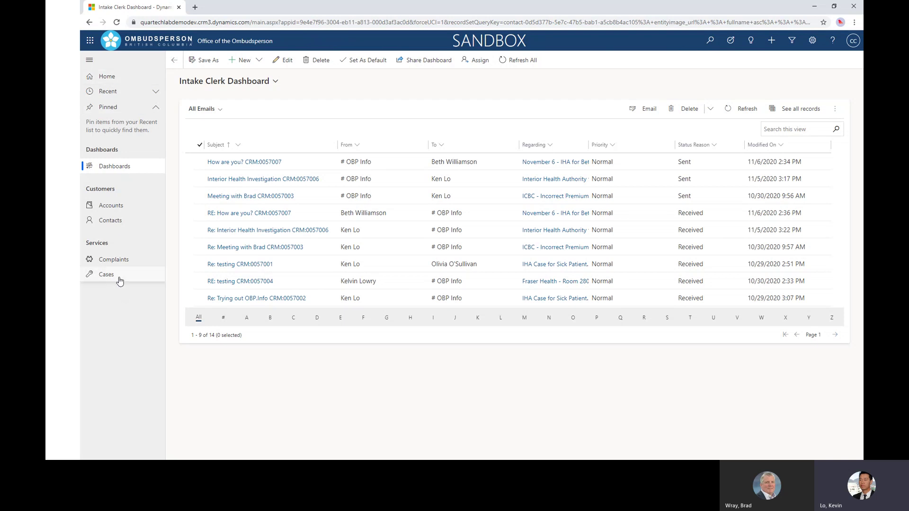
Go to the home dashboard and look over the recent and pinned items in the site navigation
left_click(108, 77)
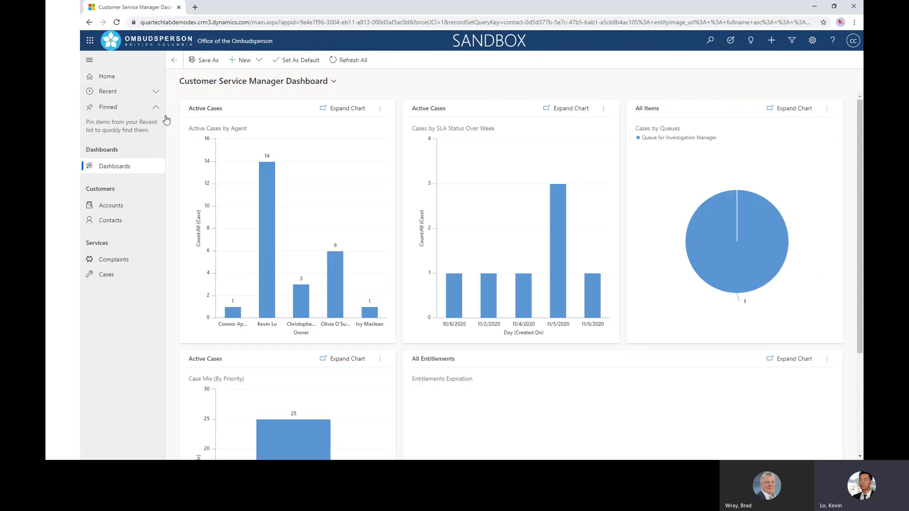
left_click(129, 93)
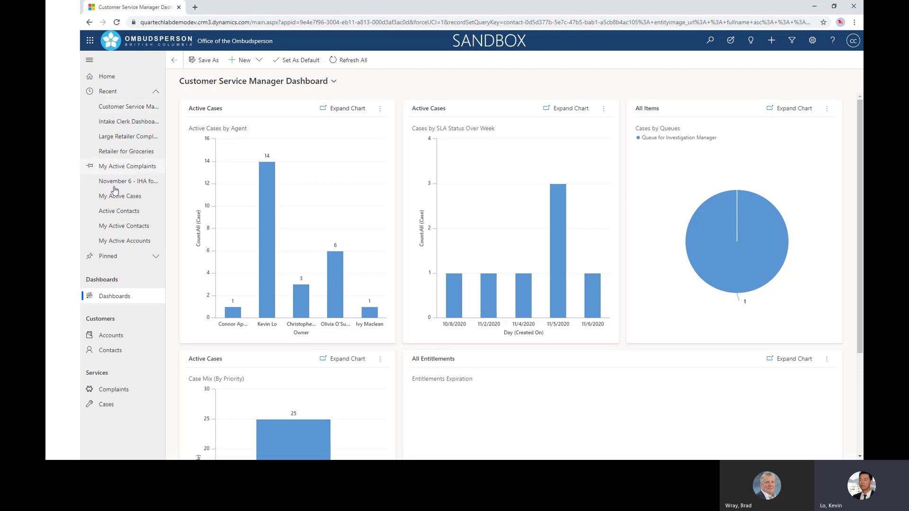
left_click(125, 256)
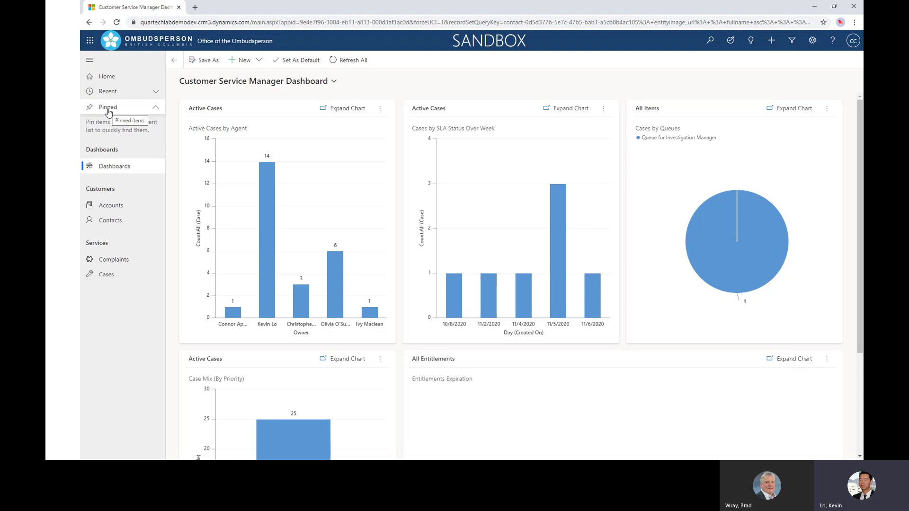
Switch the Dashboards page to the Intake Clerk Dashboard
left_click(115, 170)
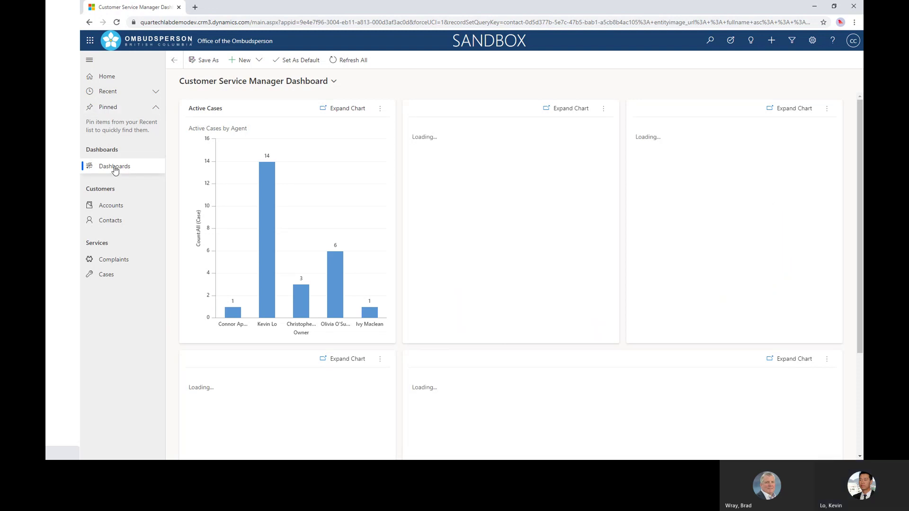
left_click(214, 83)
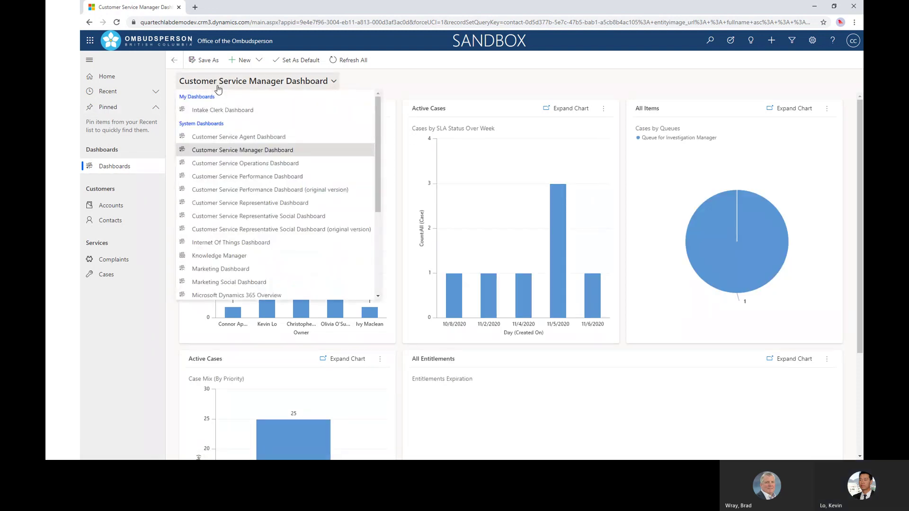
left_click(219, 110)
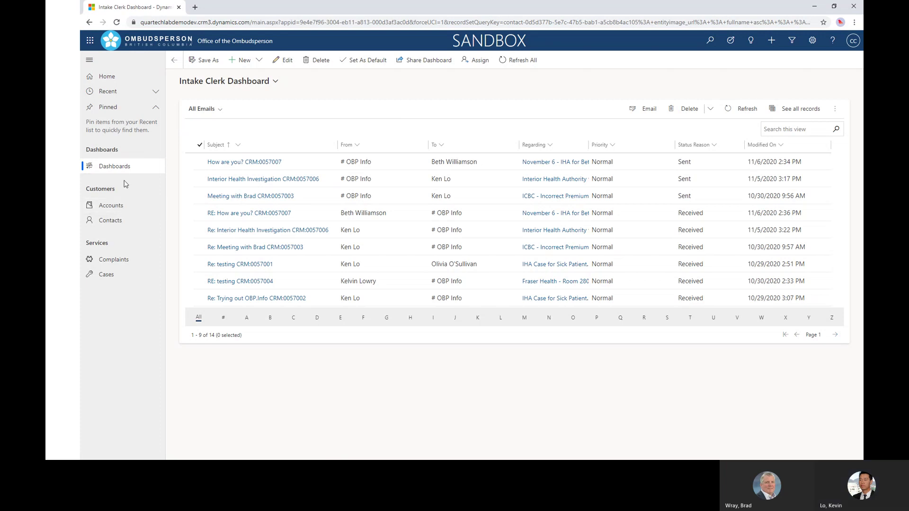
View the accounts, contacts and complaints lists one after another
left_click(111, 208)
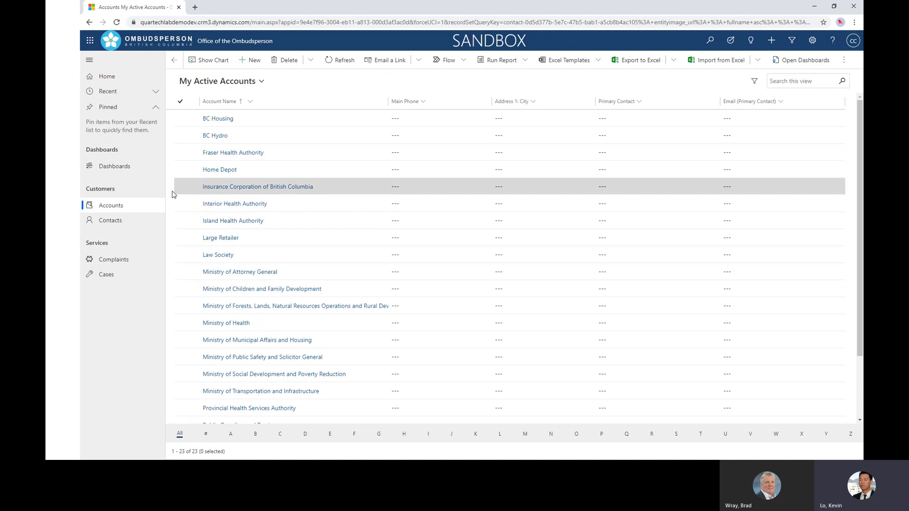
left_click(114, 224)
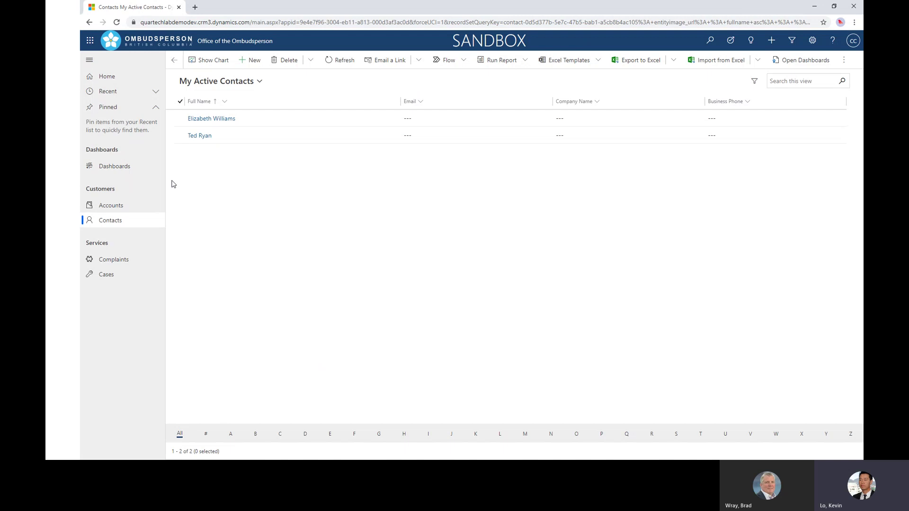
left_click(123, 259)
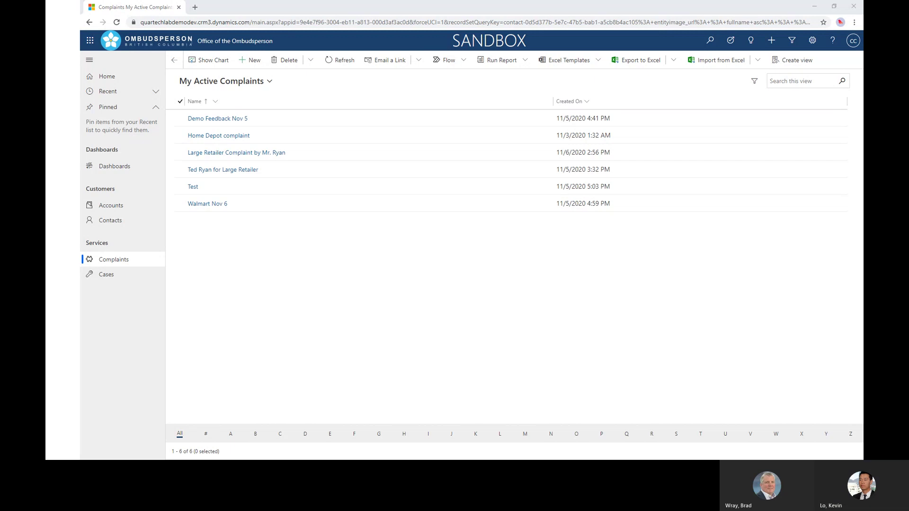
Show the Intake Clerk's tasks on the presentation slide, then return to the complaints list and check the signed-in account
key("alt+Tab")
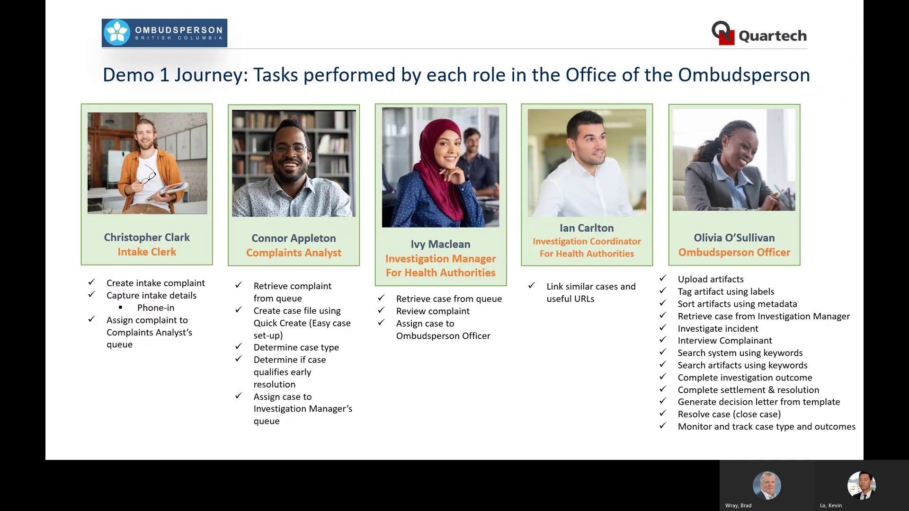
left_click(254, 240)
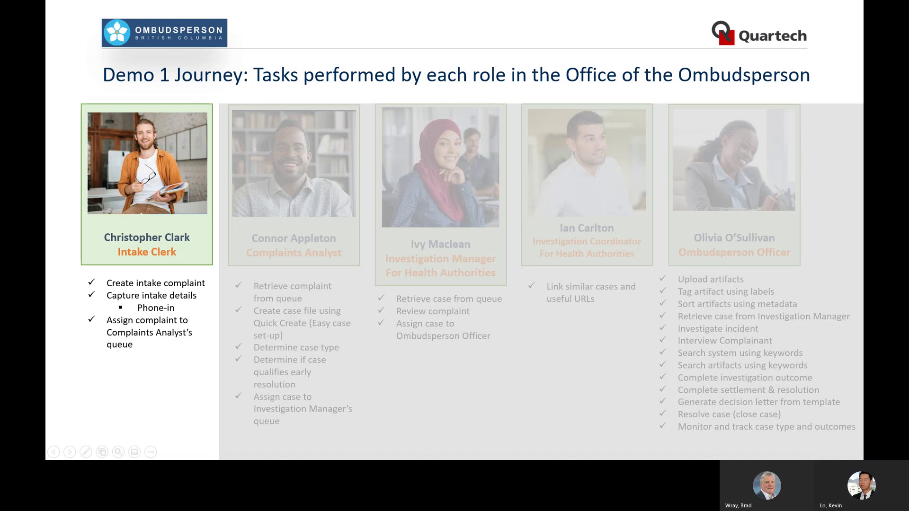
key("alt+Tab")
left_click(854, 41)
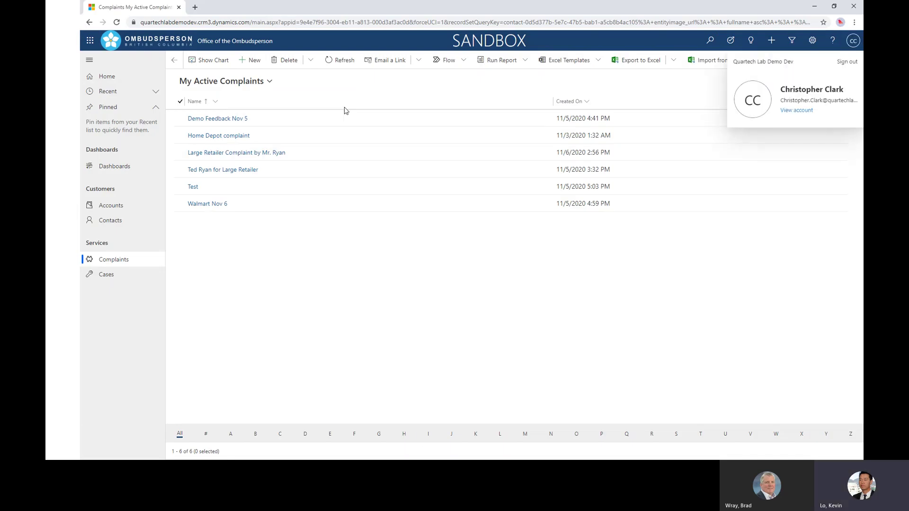
Create a new complaint record titled "November 9 - IHA Complaint for" followed by the complainant's first name
left_click(203, 101)
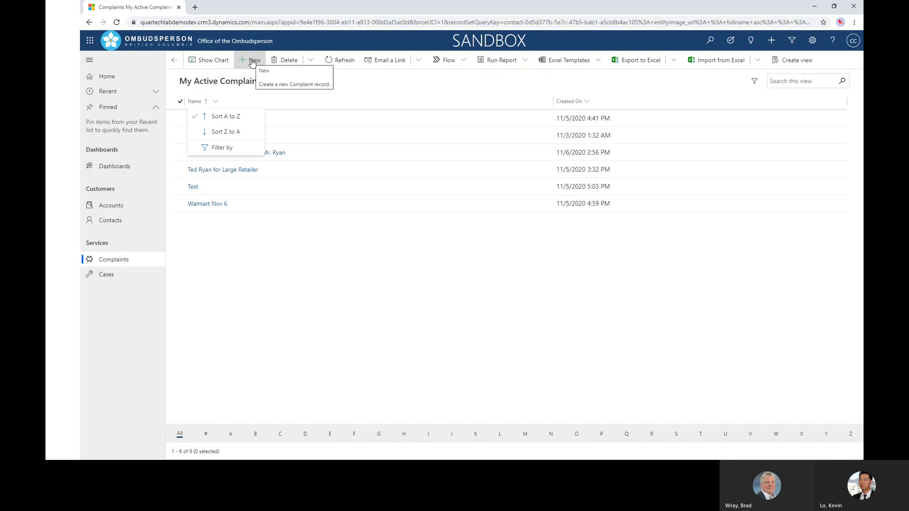
left_click(252, 62)
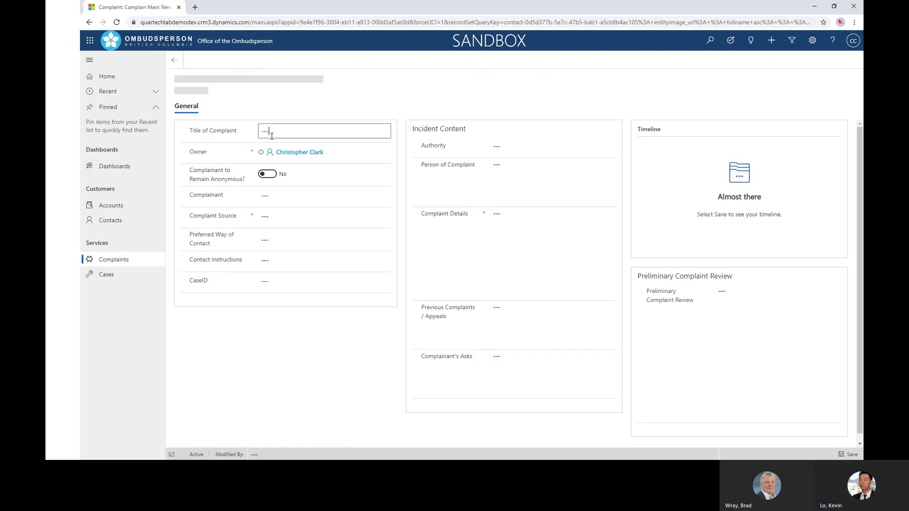
left_click(274, 150)
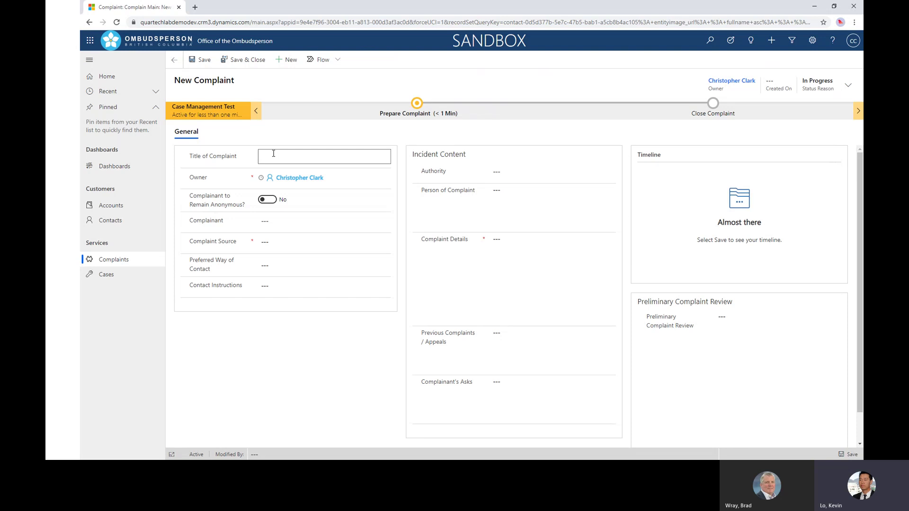
type("November 9 - IHA Comp")
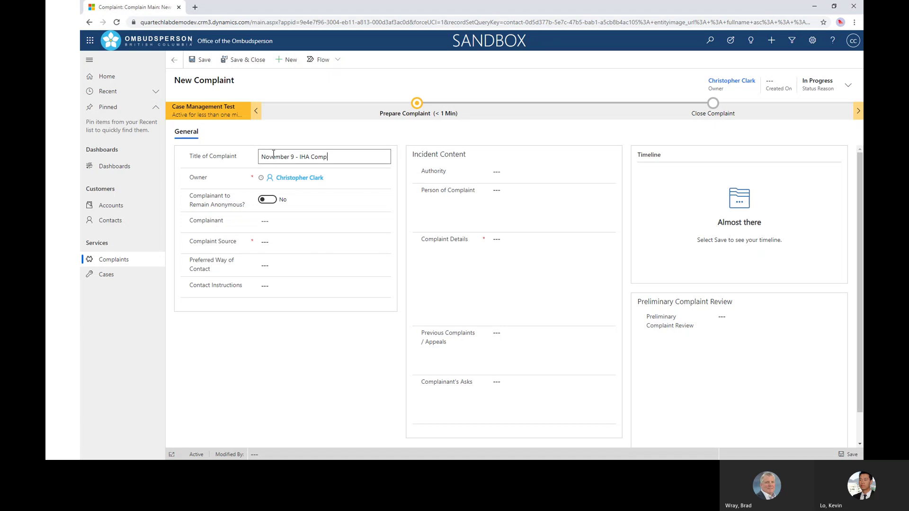
type("laint for Beth")
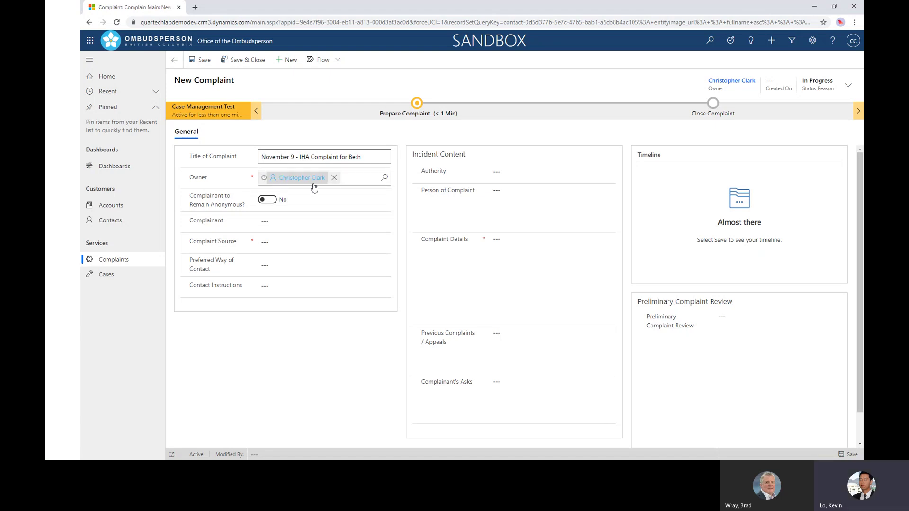
Look up the complainant by first name and select the matching contact as Complainant
left_click(265, 222)
type("Beth")
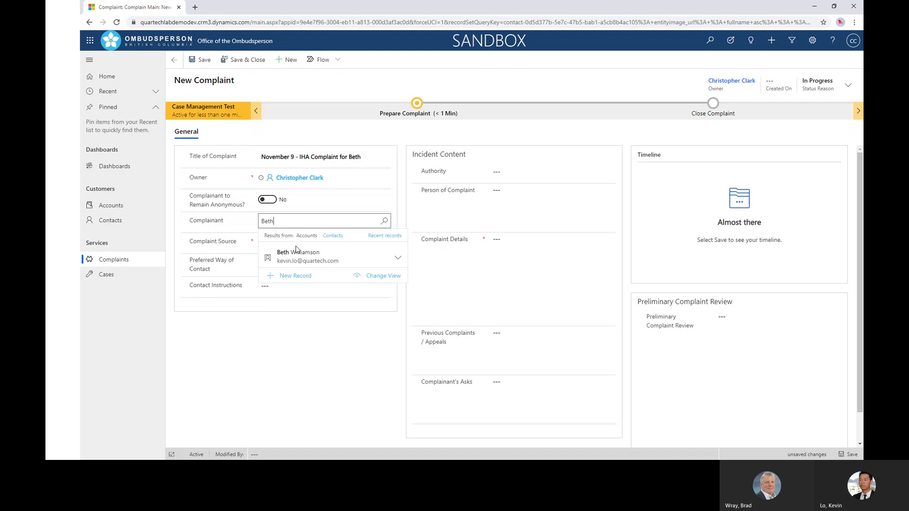
left_click(297, 252)
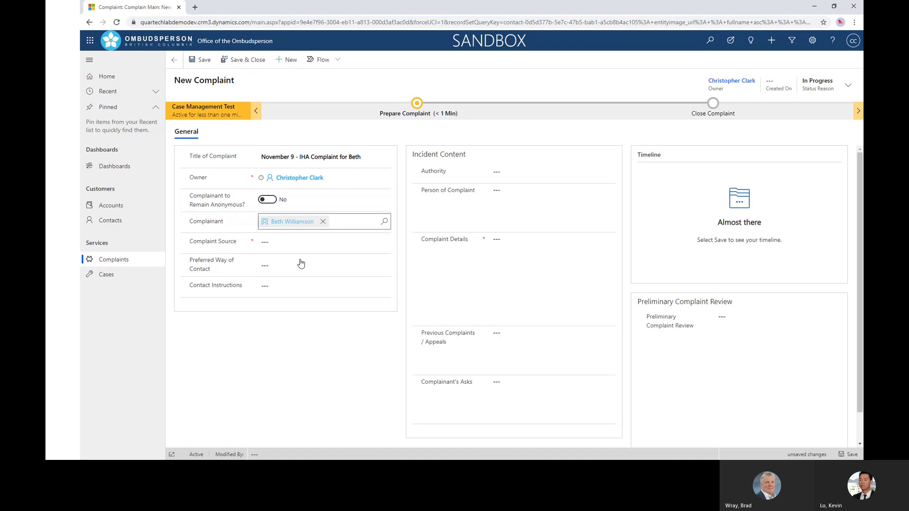
Set the Complaint Source to Phone-in and the Preferred Way of Contact to By Email
left_click(278, 242)
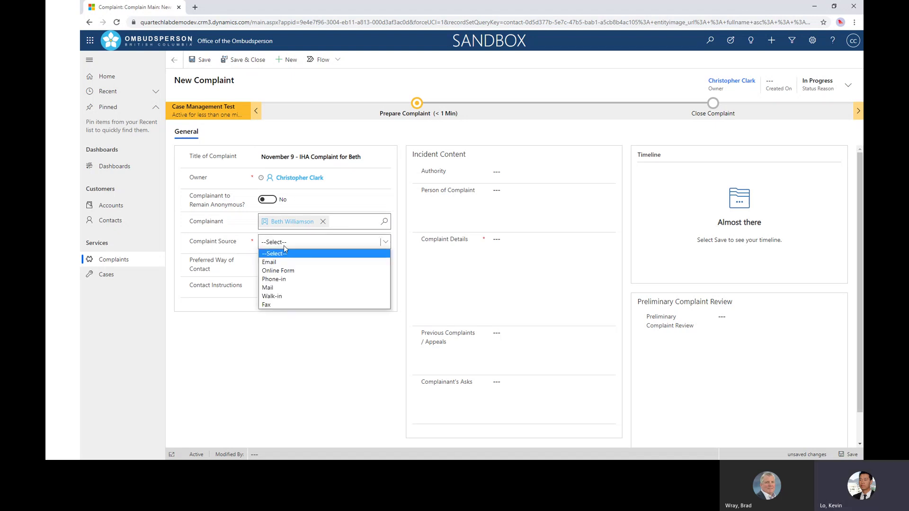
left_click(284, 279)
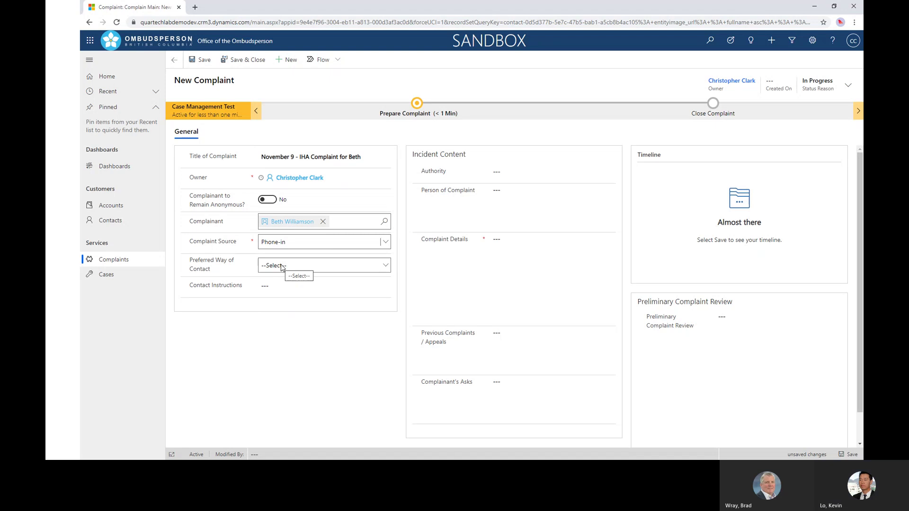
left_click(283, 268)
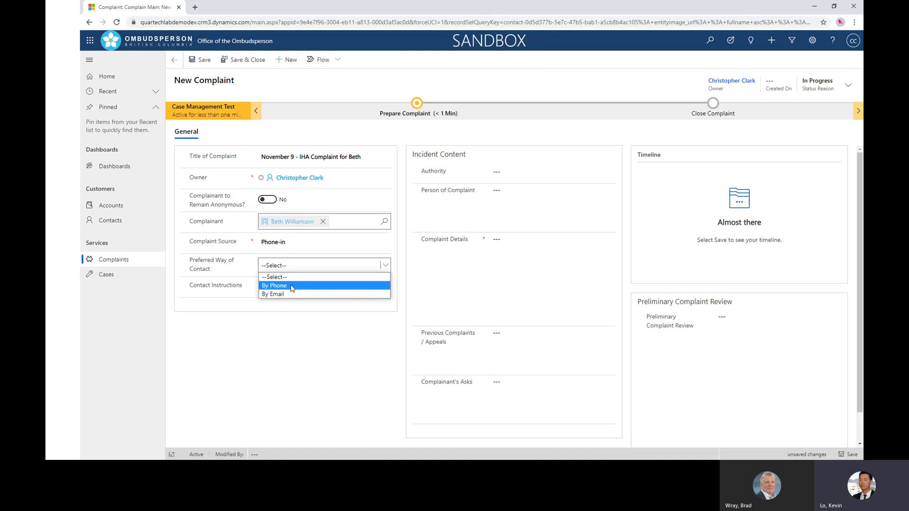
left_click(290, 286)
left_click(283, 267)
left_click(287, 294)
Enter "Only in the morning" as the Contact Instructions
left_click(281, 286)
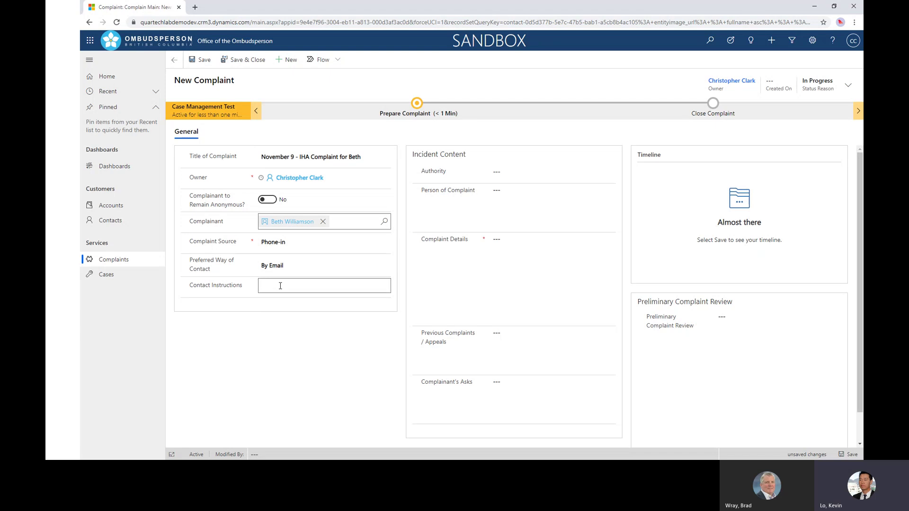
type("Only in ther")
key("BackSpace")
key("BackSpace")
type("morning")
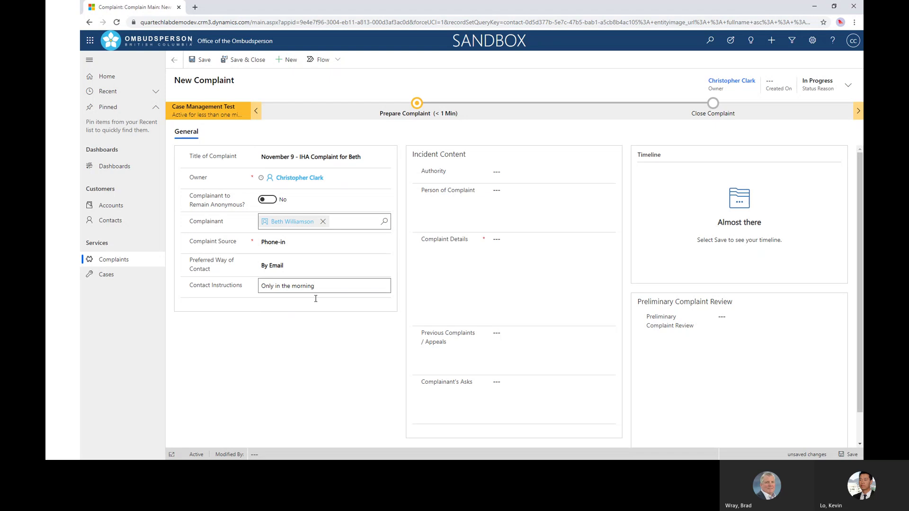
left_click(351, 328)
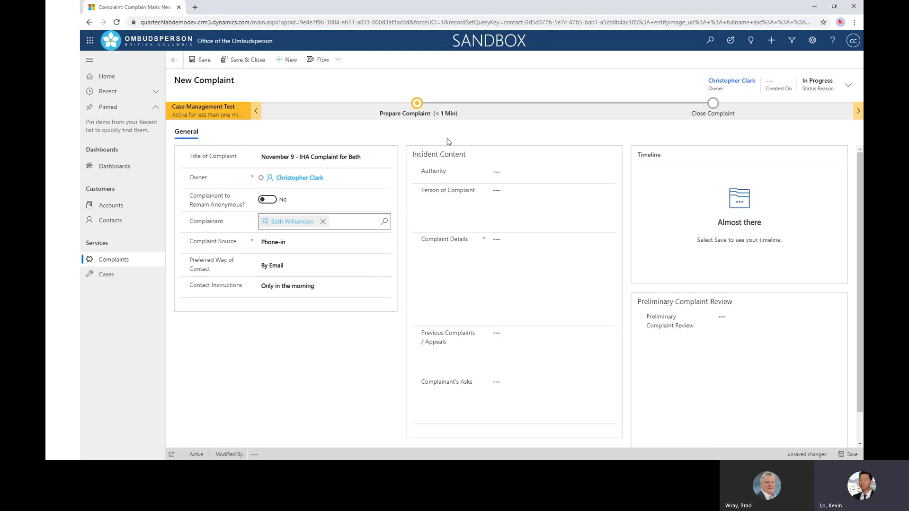
Look up "Interior" and select Interior Health Authority as the complaint's Authority
left_click(518, 175)
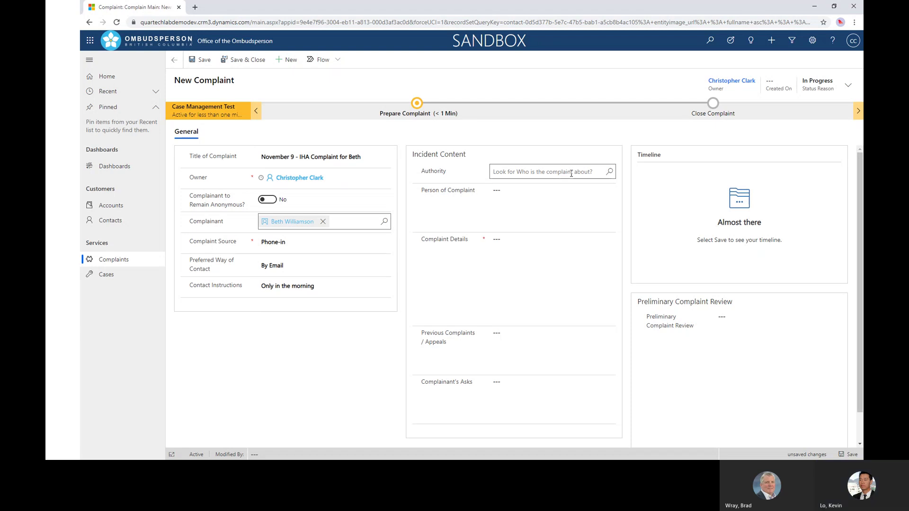
left_click(571, 173)
type("Interior")
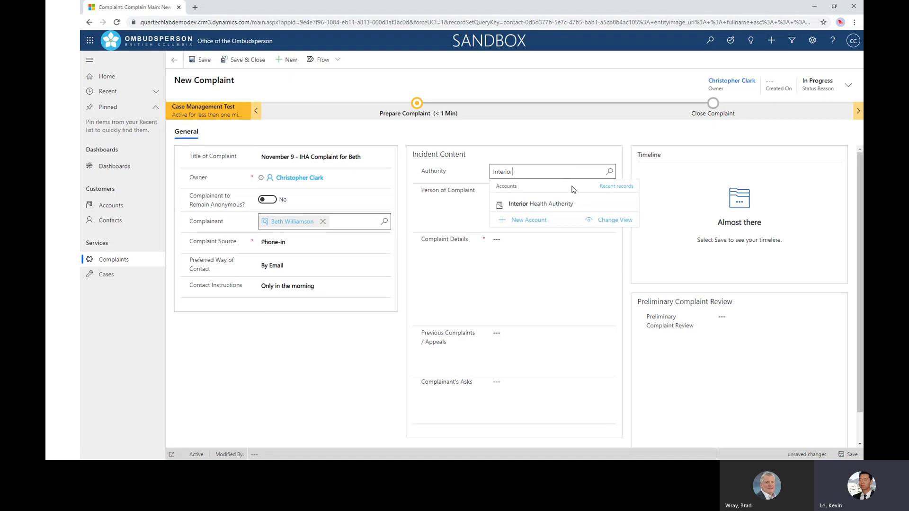
left_click(573, 204)
Fill in Person of Complaint with the prepared officer's name, title, Patient Care Quality Review Boards, mailing address and toll-free number
left_click(523, 203)
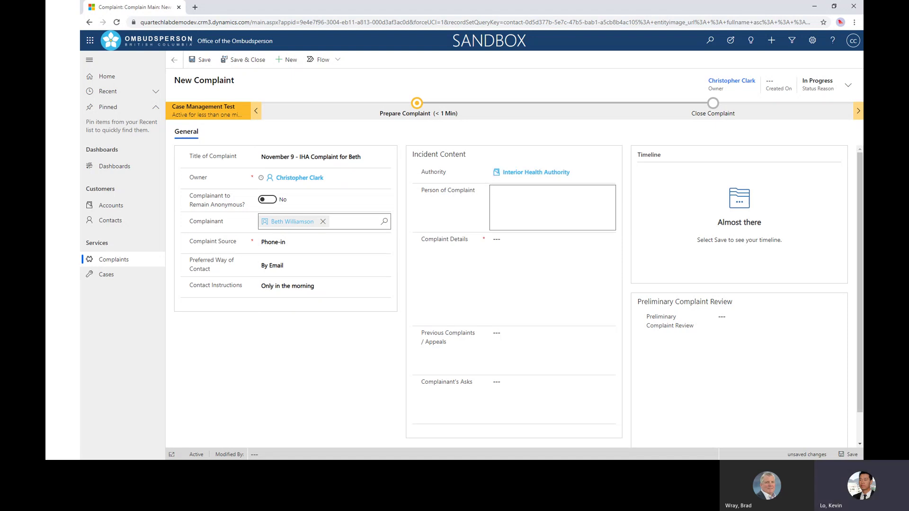
key("alt+Tab")
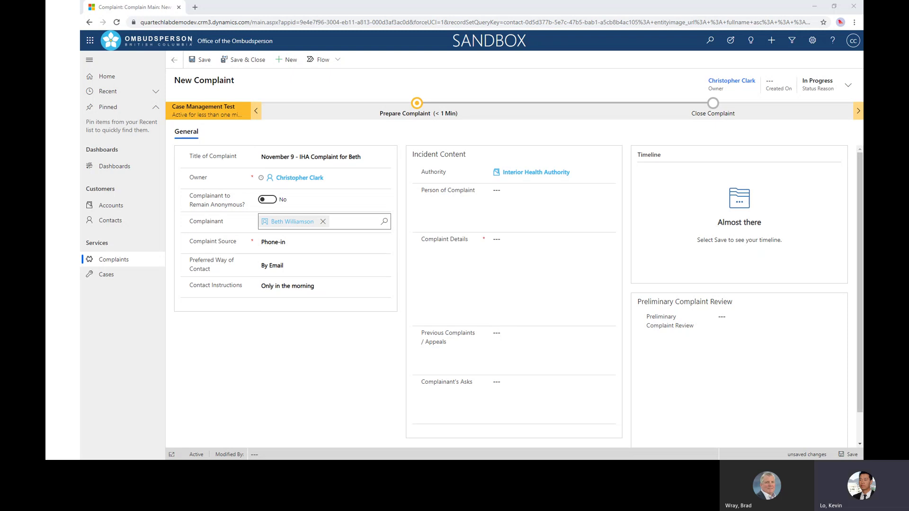
left_click(524, 207)
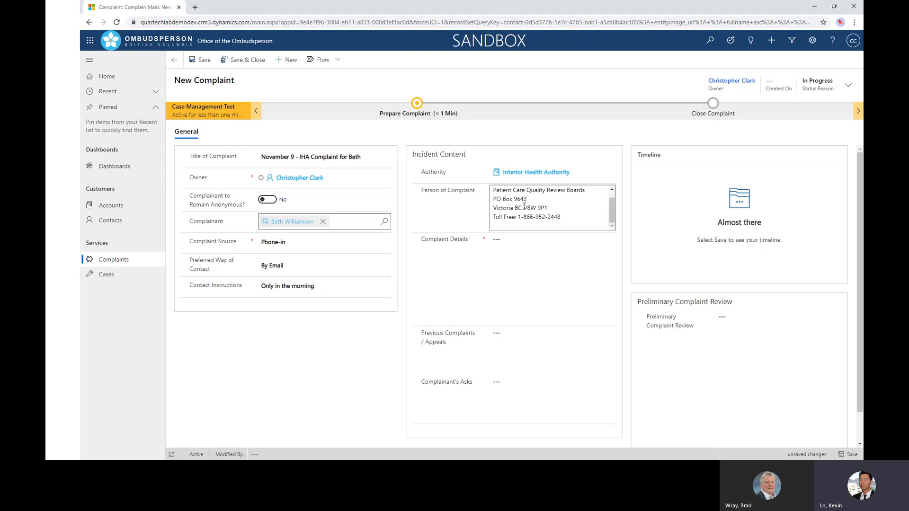
scroll(530, 201, "up", 1)
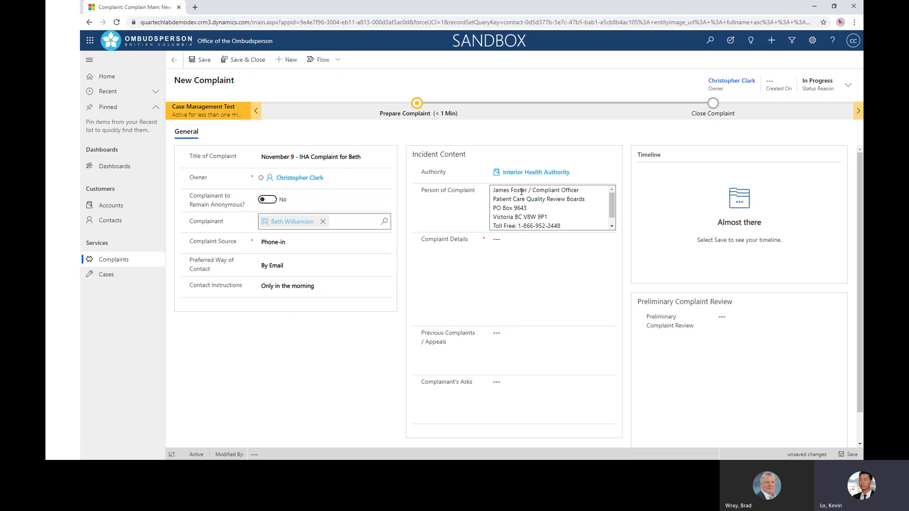
Fill in Complaint Details with the prepared account of the delayed autism assessments and enter "Yes - to PCQO" as Previous Complaints / Appeals
left_click(517, 253)
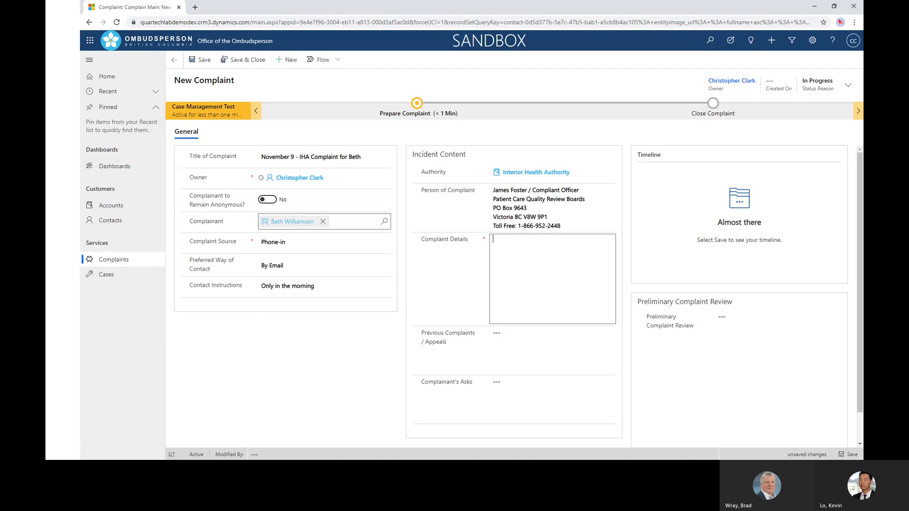
key("alt+Tab")
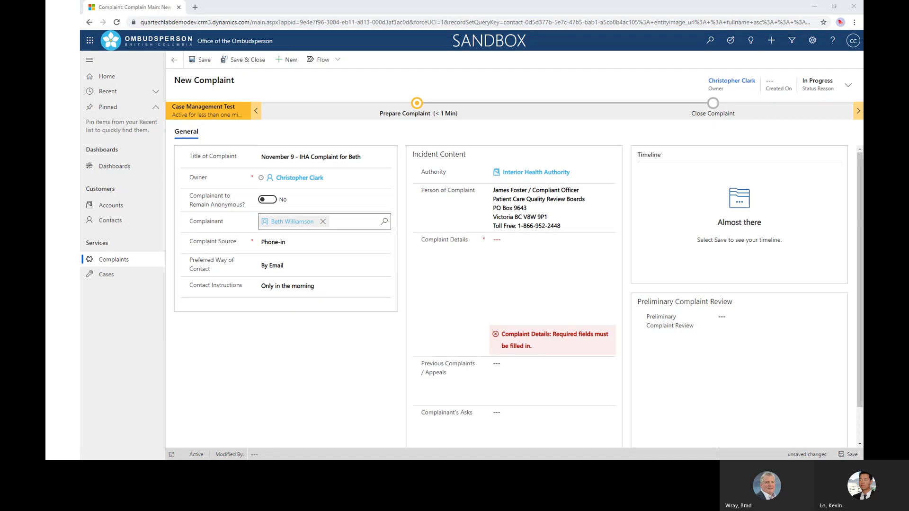
left_click(521, 272)
key("ctrl+v")
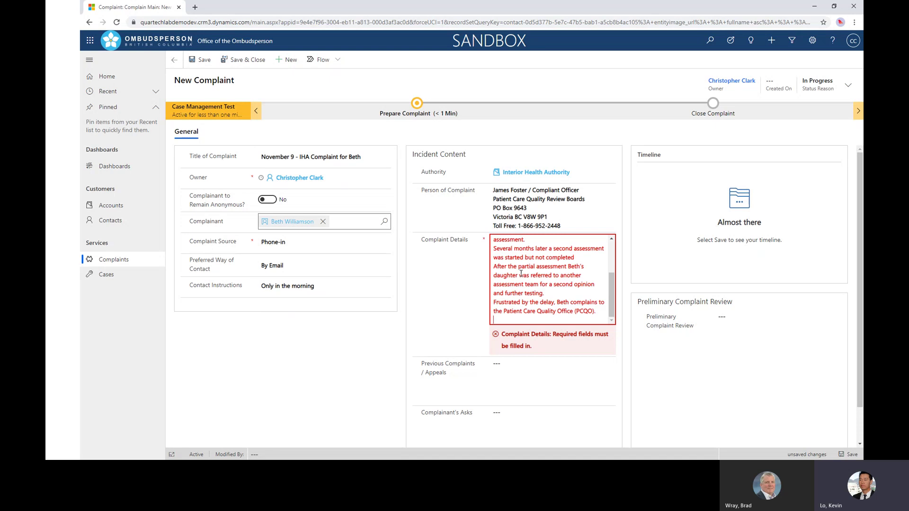
left_click(471, 322)
left_click(521, 374)
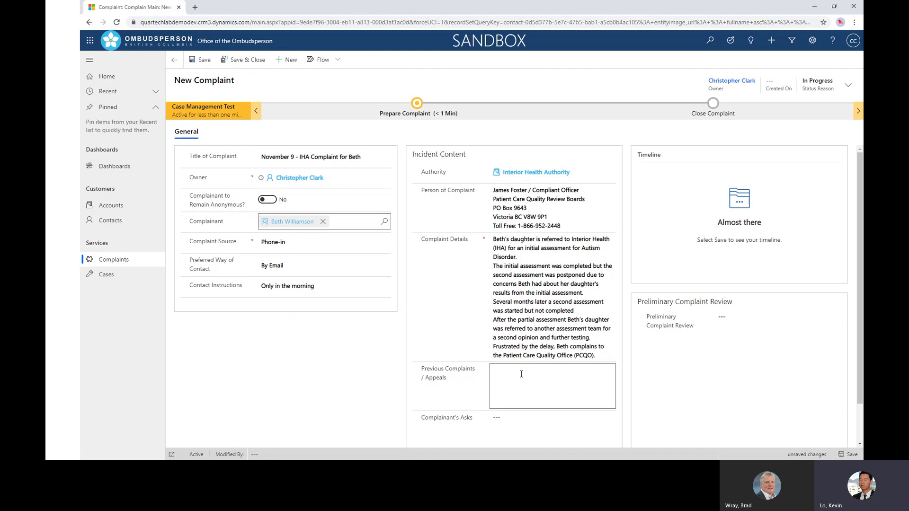
type("Yes - to PCQO")
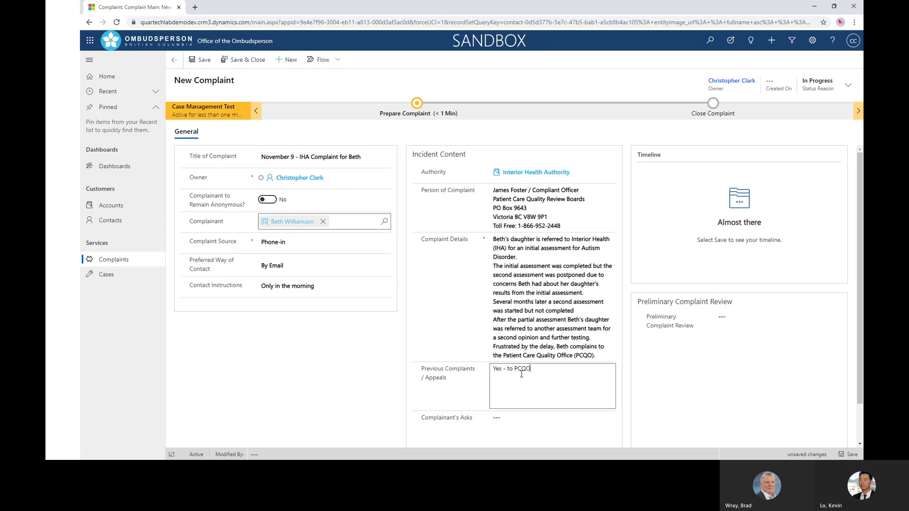
Enter "Please reimburse me for the assessment that I paid for Private assessment" as the Complainant's Asks and save the complaint
left_click(512, 426)
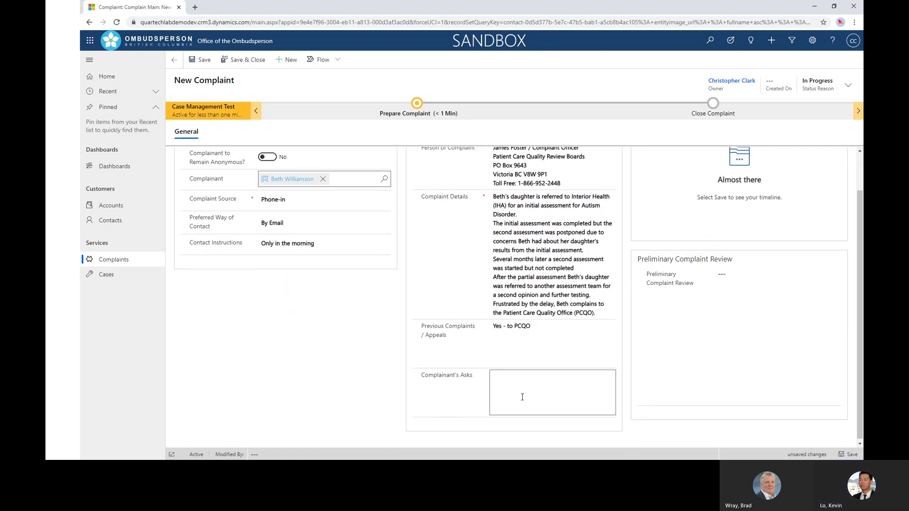
type("Please ")
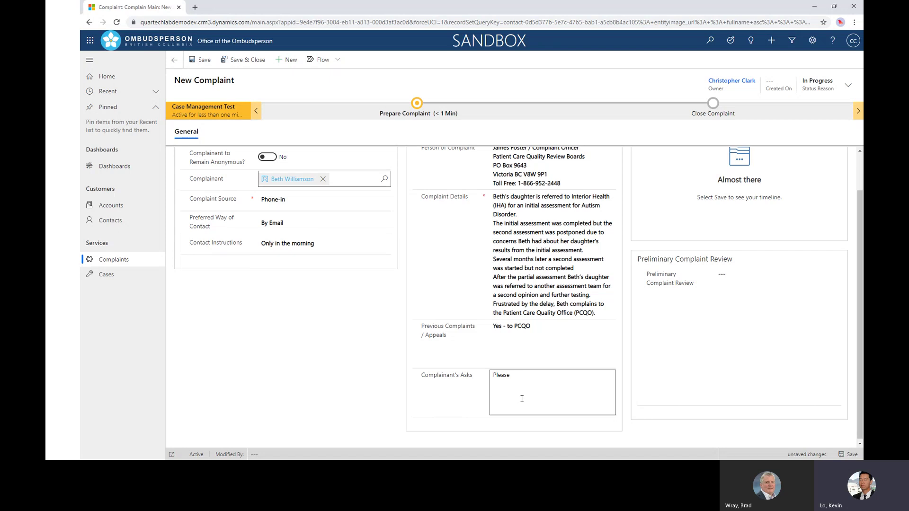
type("reimbursement for the assess")
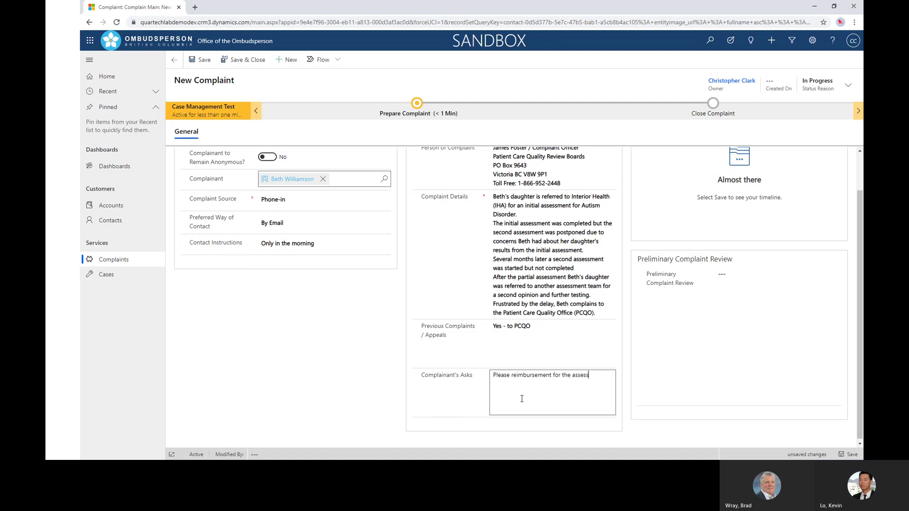
type("ment that I paid for")
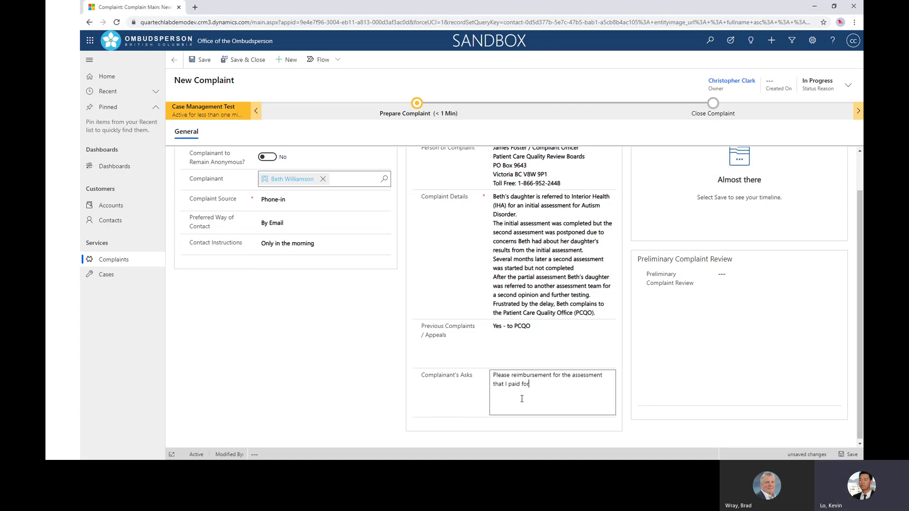
type(" Private")
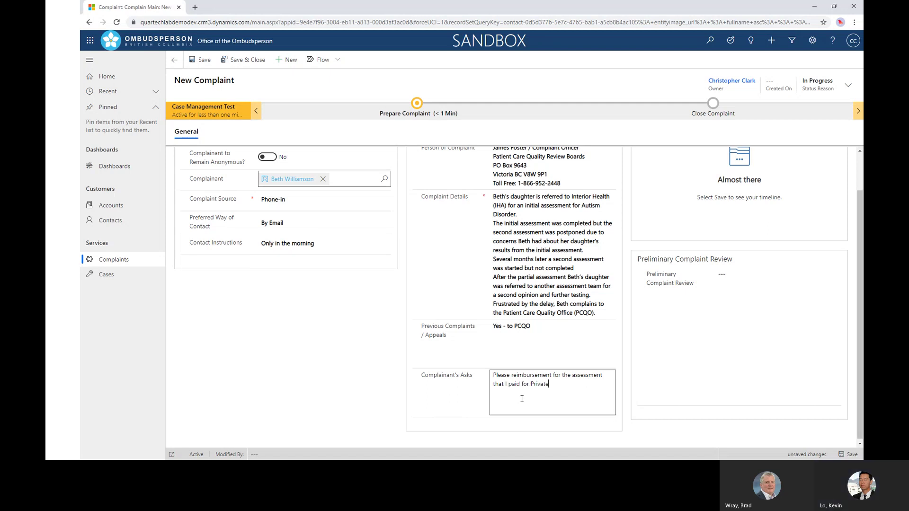
type(" assessmnet")
key("BackSpace")
key("BackSpace")
key("BackSpace")
type("ent")
left_click_drag(553, 376, 537, 376)
type("ment")
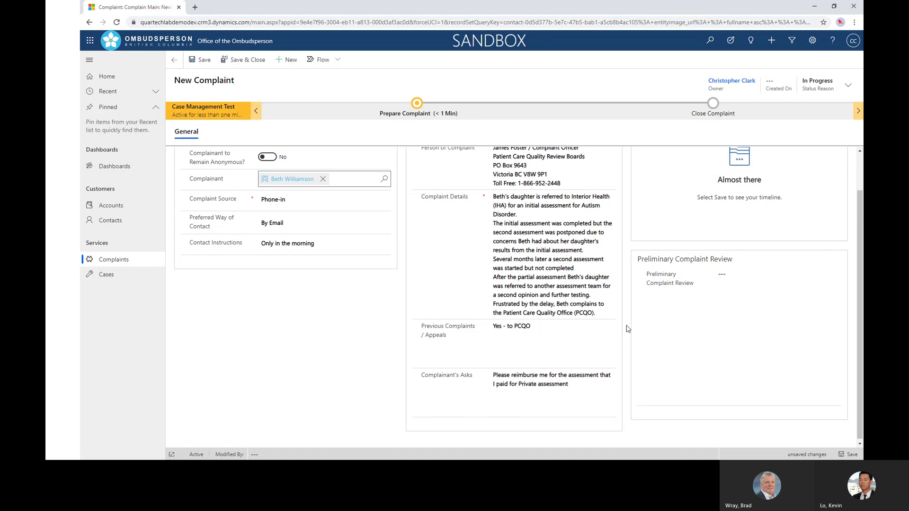
scroll(627, 330, "up", 2)
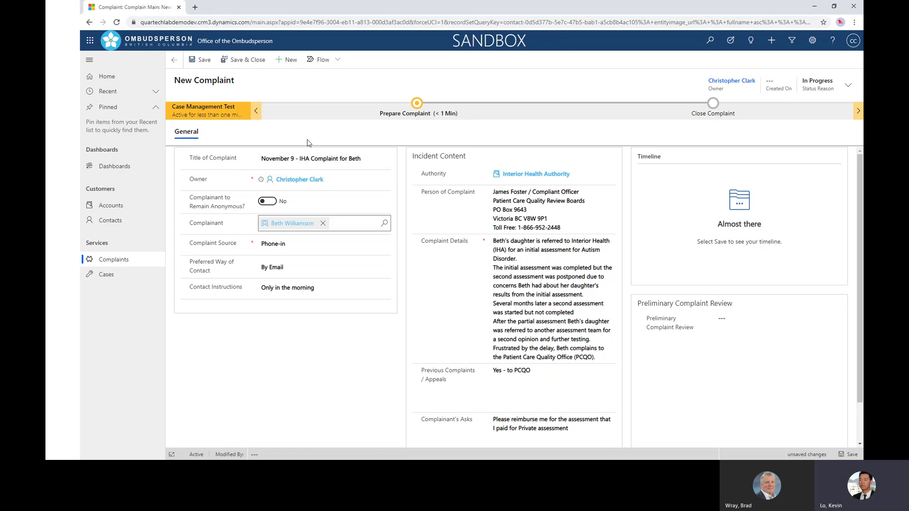
left_click(202, 61)
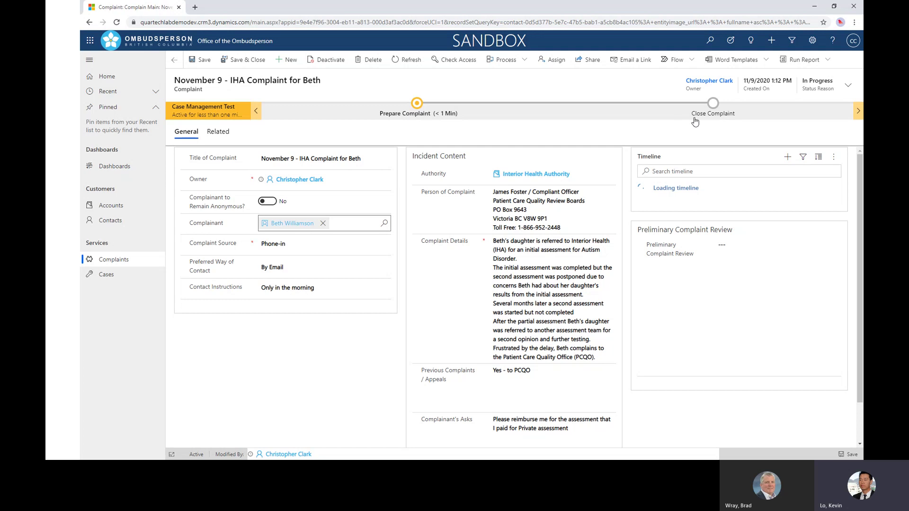
Answer Yes to the Prepare Complaint questions on scanned documents, validity and further analysis, and advance the complaint to Review Complaint
left_click(419, 111)
left_click(460, 159)
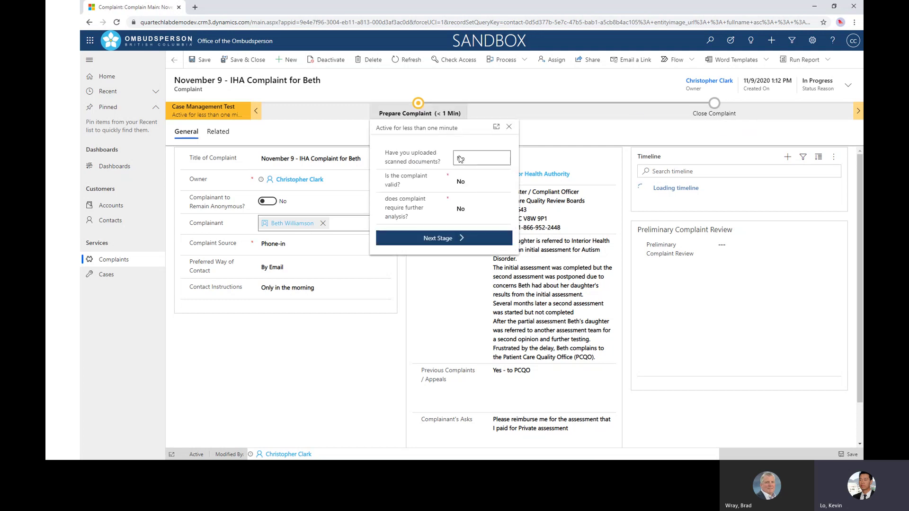
left_click(467, 184)
left_click(464, 209)
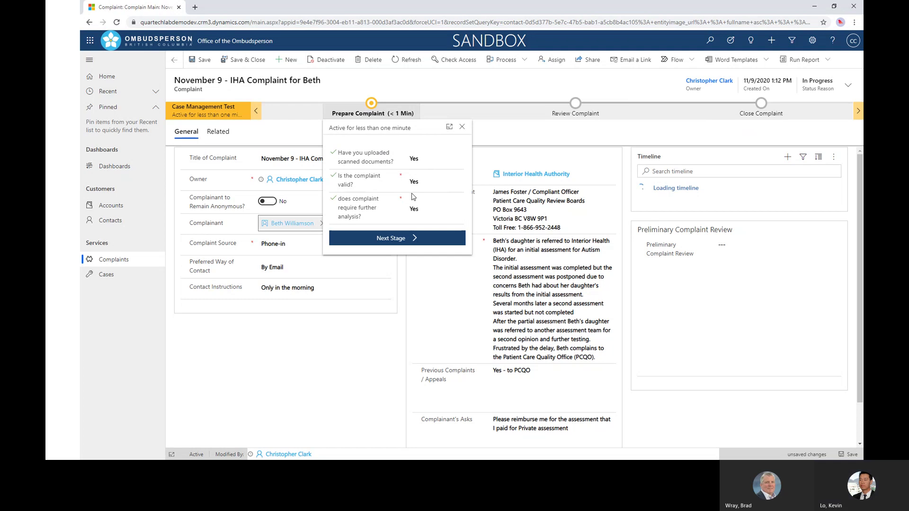
left_click(413, 162)
left_click(422, 170)
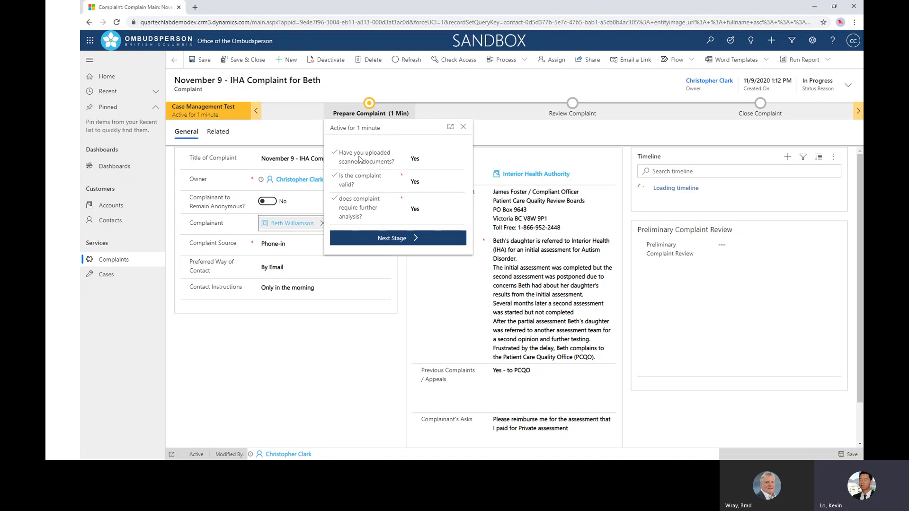
left_click(412, 161)
left_click(385, 238)
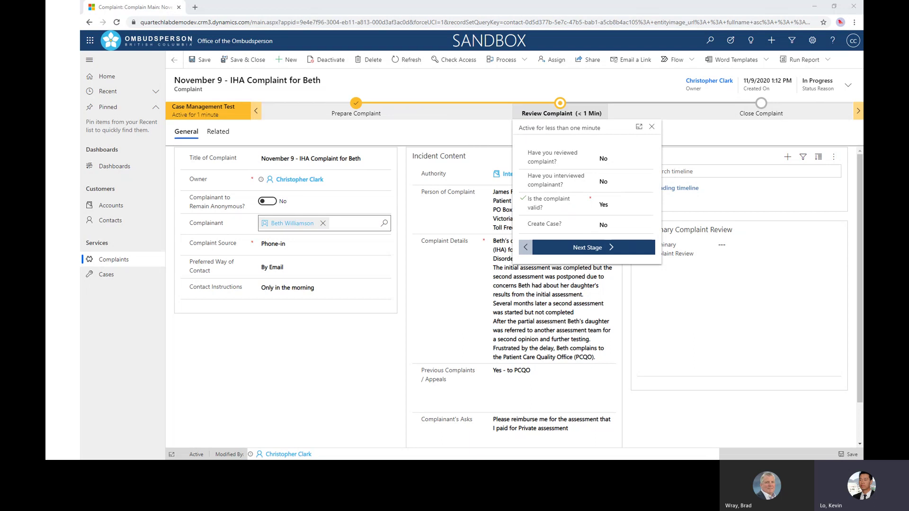
Switch to the role overview presentation, show the Complaints Analyst's tasks, and return to the complaint record
key("alt+Tab")
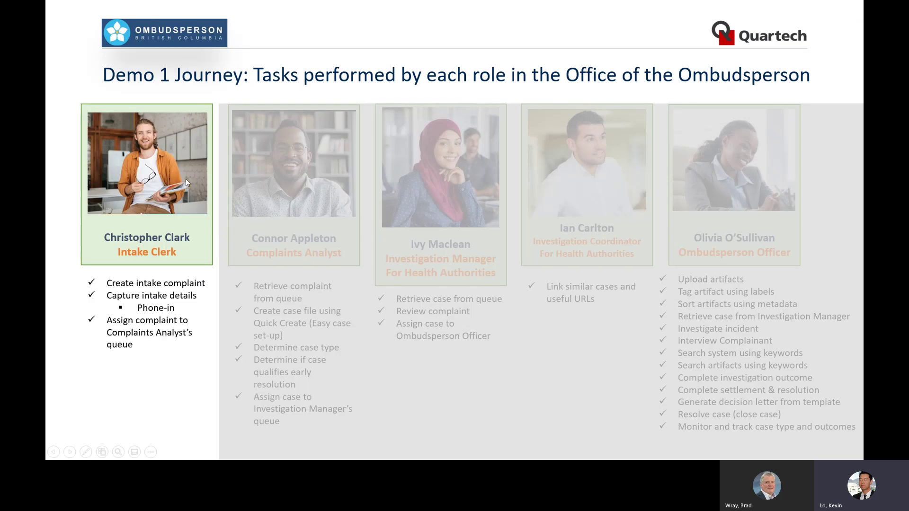
left_click(253, 217)
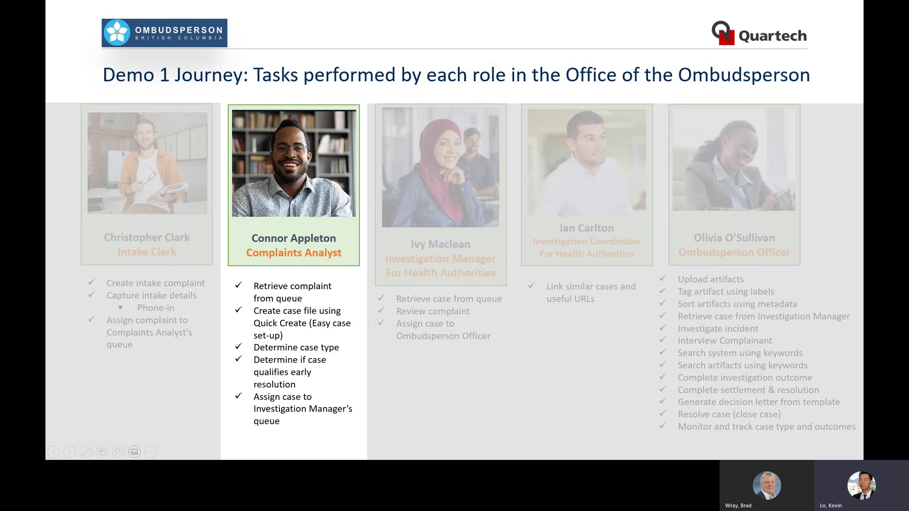
key("alt+Tab")
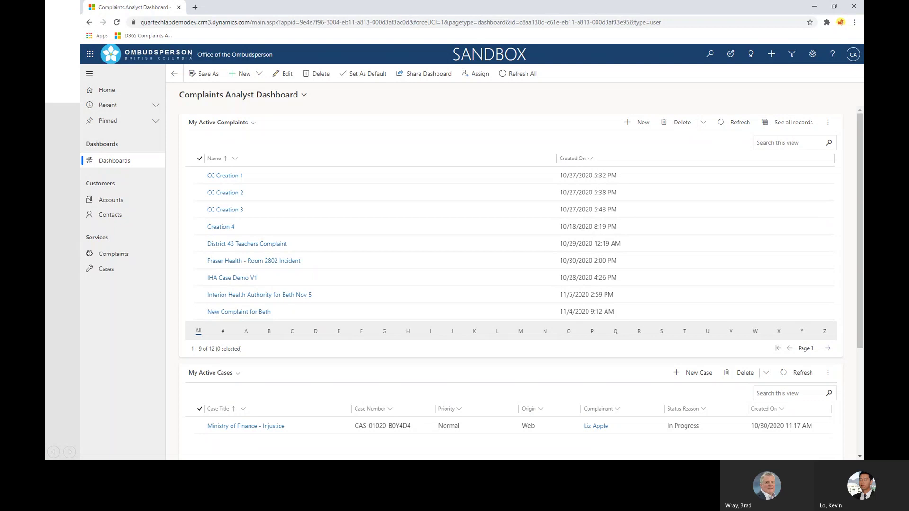
key("alt+Tab")
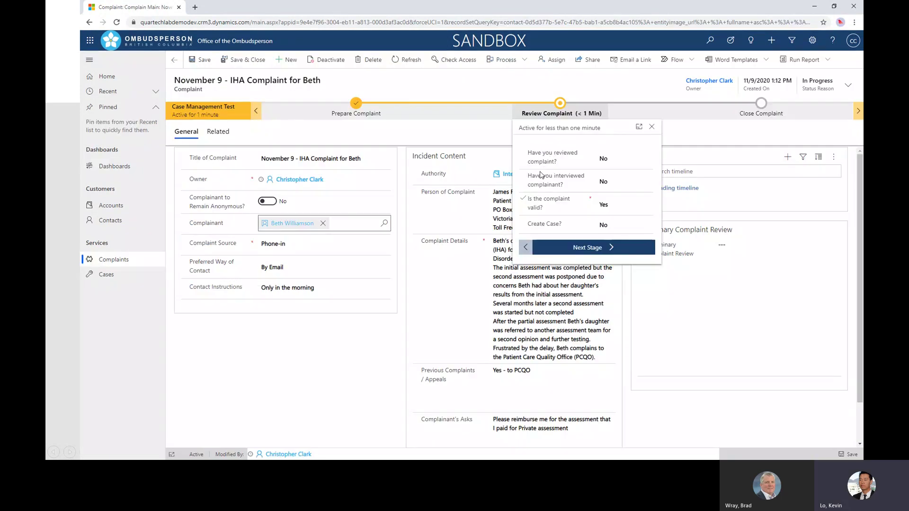
Reassign the complaint's Owner from the Intake Clerk to the Complaints Analyst and save the record
left_click(674, 130)
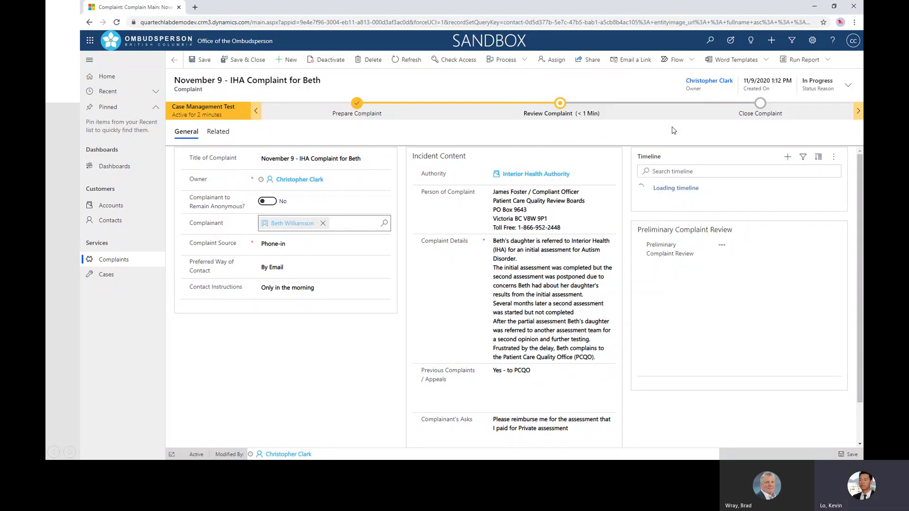
left_click(848, 85)
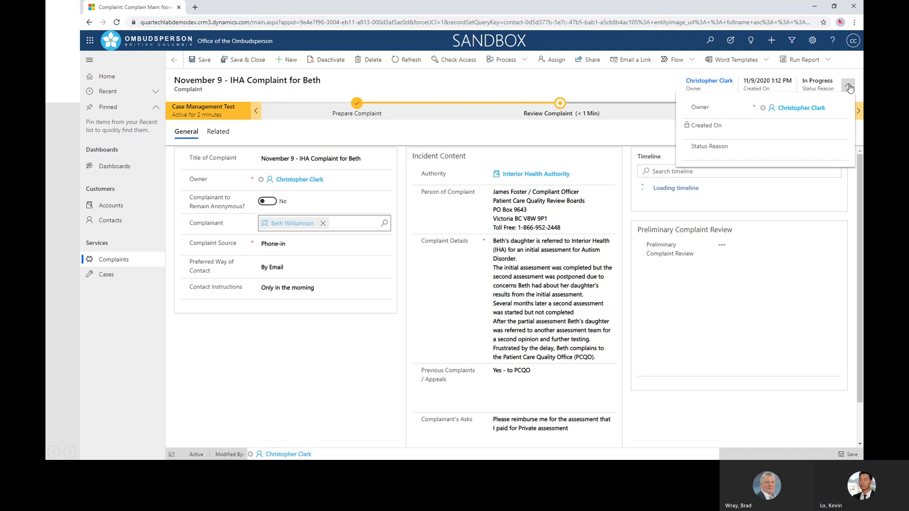
left_click(825, 108)
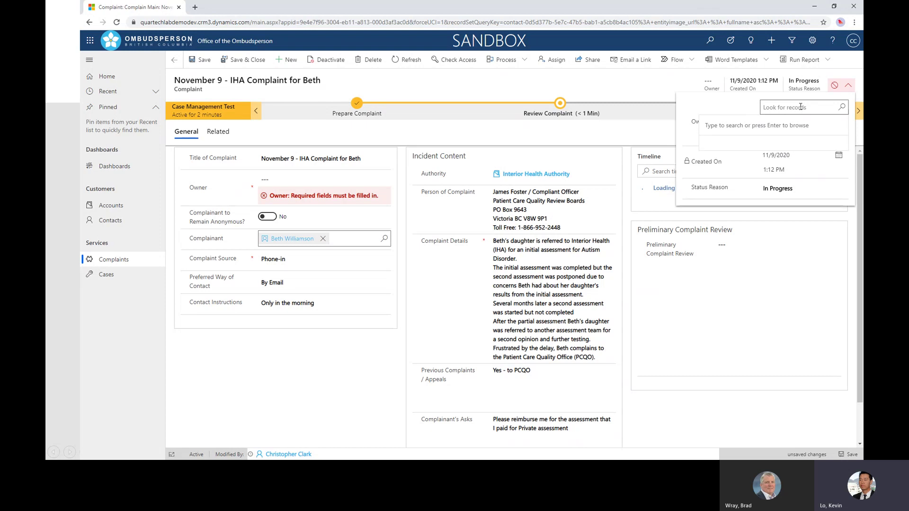
type("Conn")
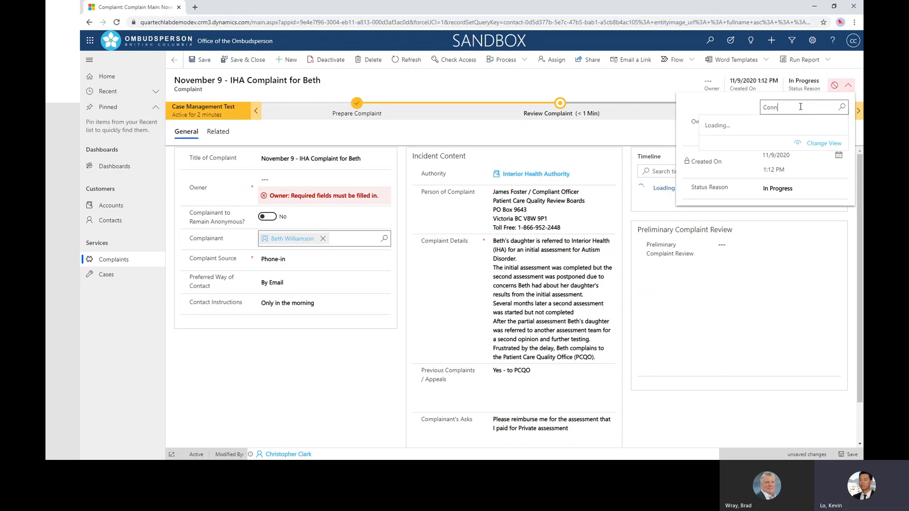
type("or")
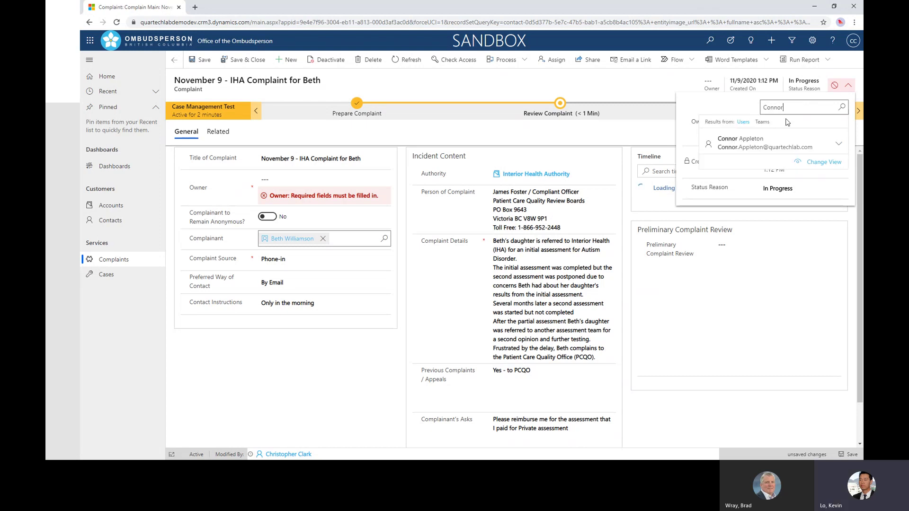
left_click(771, 141)
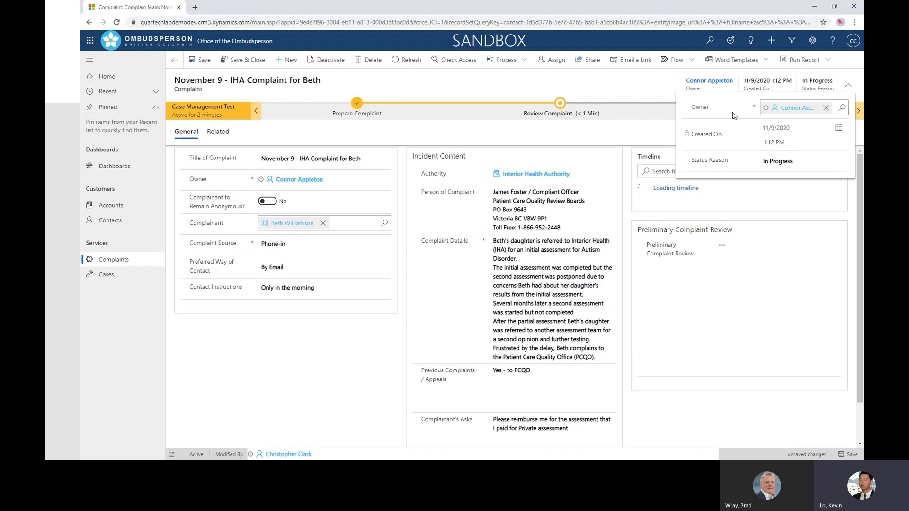
left_click(516, 133)
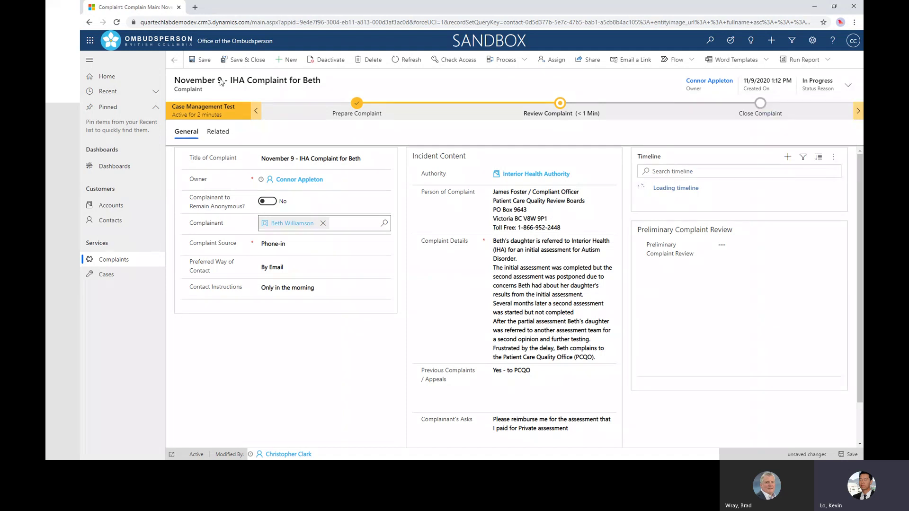
left_click(197, 61)
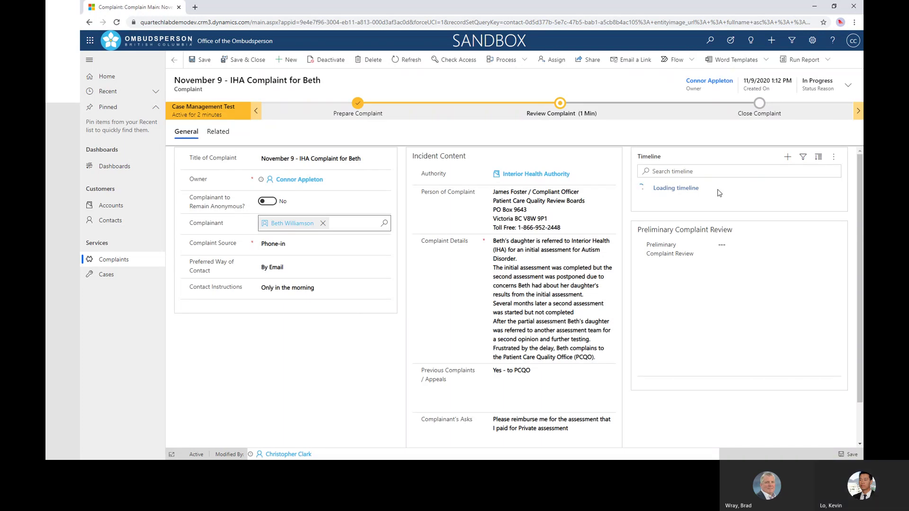
Switch to the Complaints Analyst's browser session and view which account is signed in
left_click(818, 9)
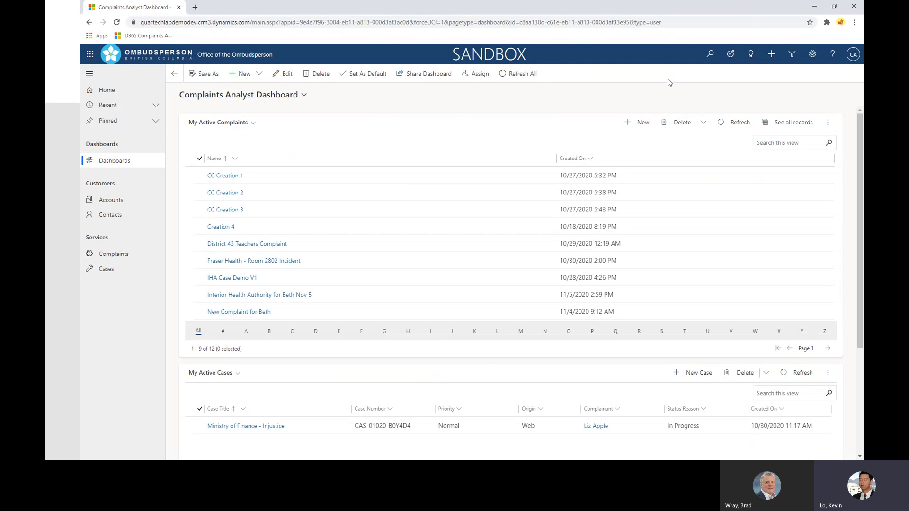
left_click(852, 55)
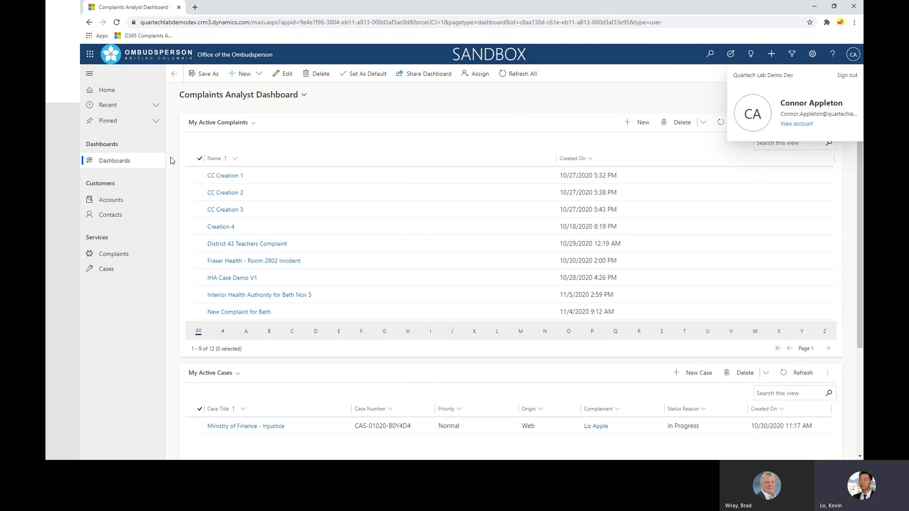
Reload the Complaints Analyst Dashboard and open the November 9 IHA complaint from the second page of My Active Complaints
left_click(111, 163)
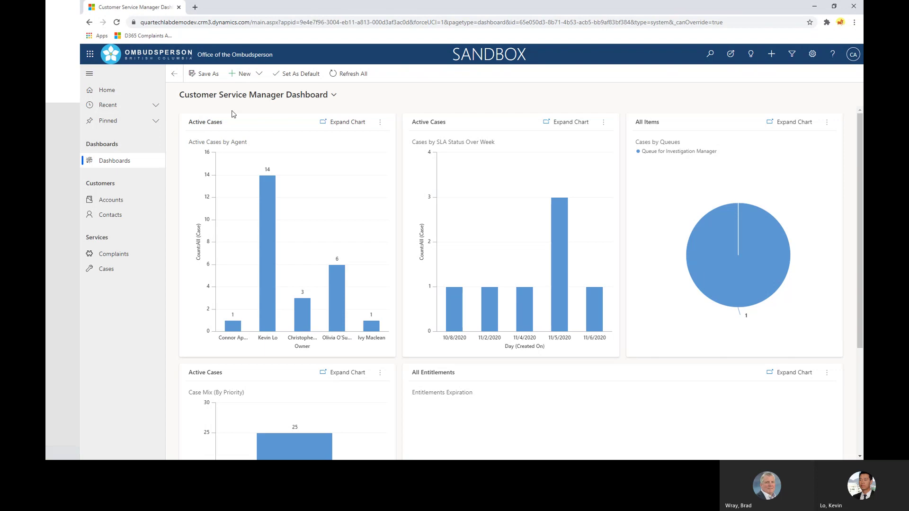
left_click(259, 96)
left_click(242, 122)
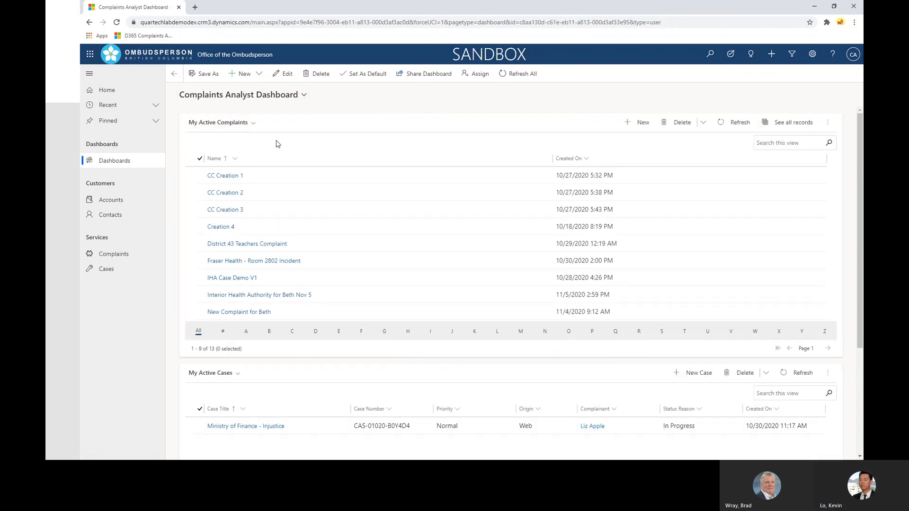
left_click(829, 350)
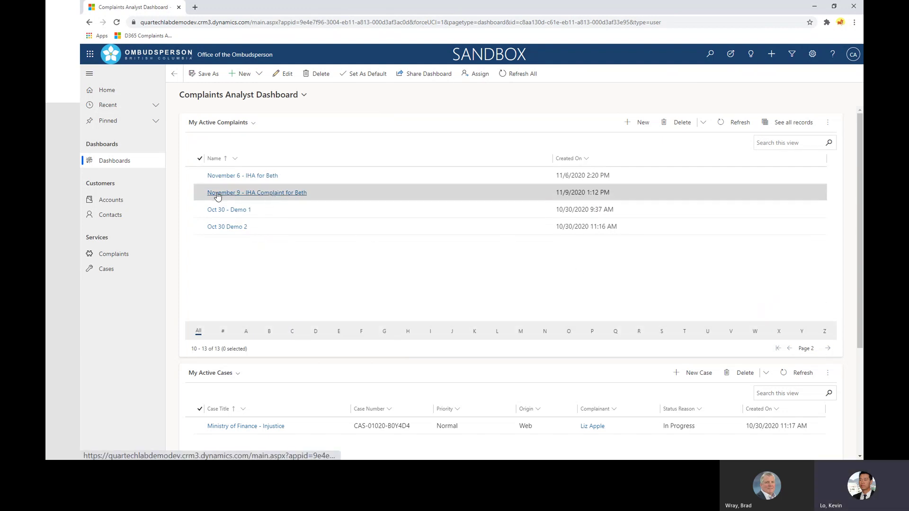
left_click(279, 193)
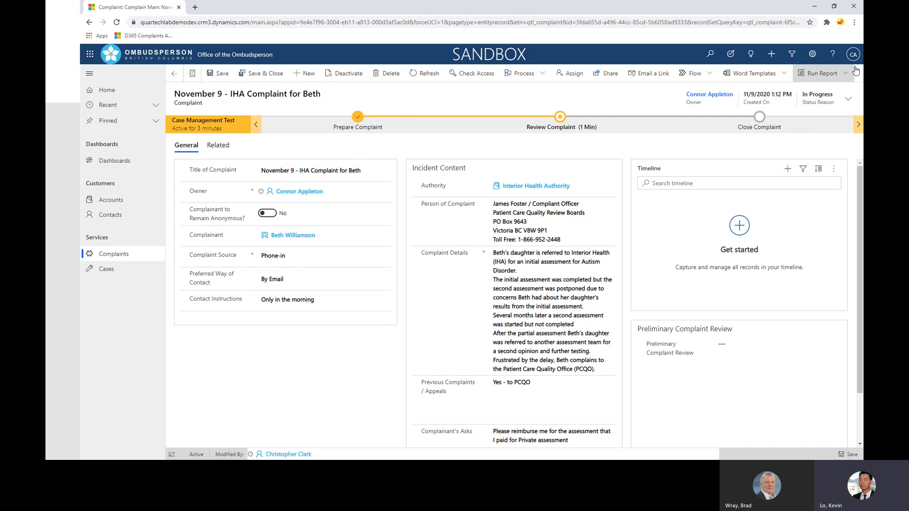
Enter "This complaint is valid - I am creating a case." as the Preliminary Complaint Review
left_click(722, 344)
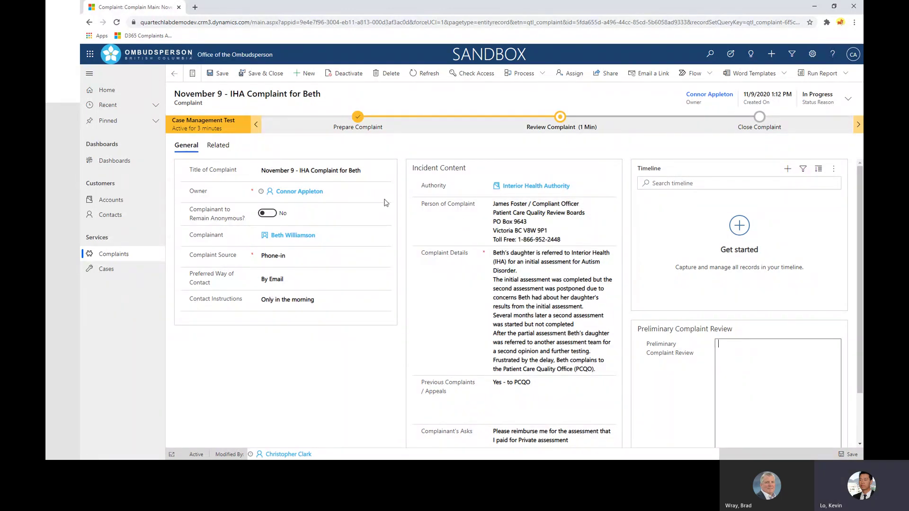
scroll(539, 269, "down", 1)
scroll(539, 269, "up", 1)
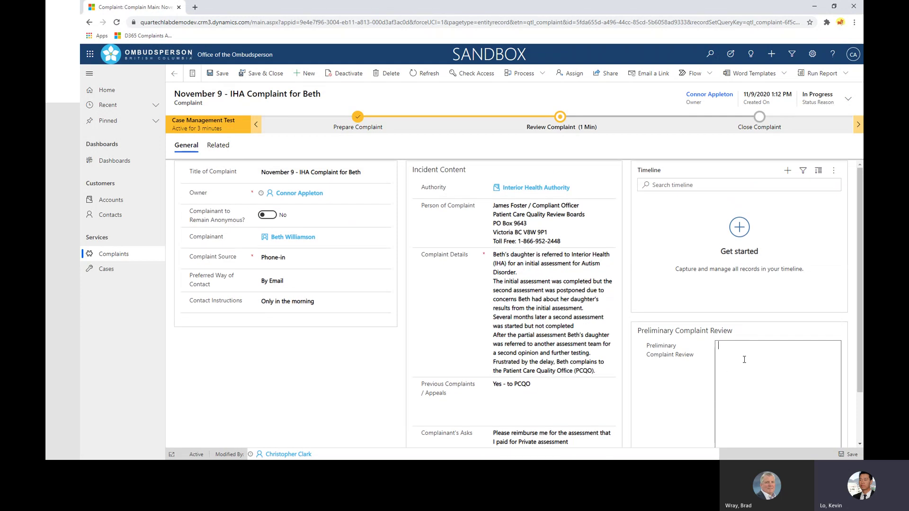
type("This complaint is valid - I am ")
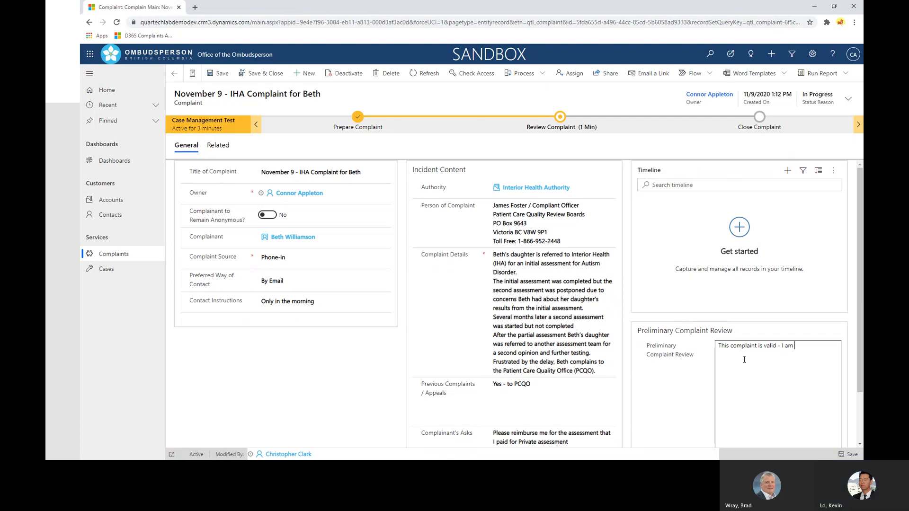
type("creating a case.")
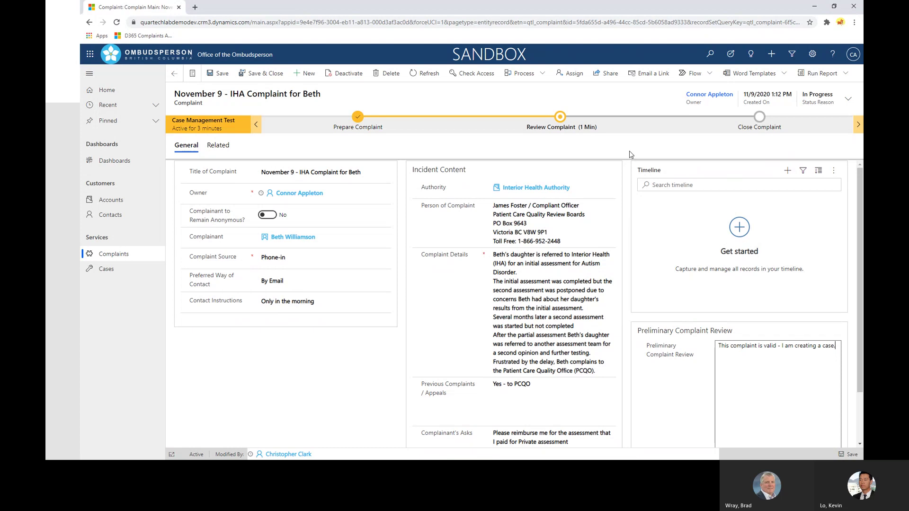
left_click(631, 154)
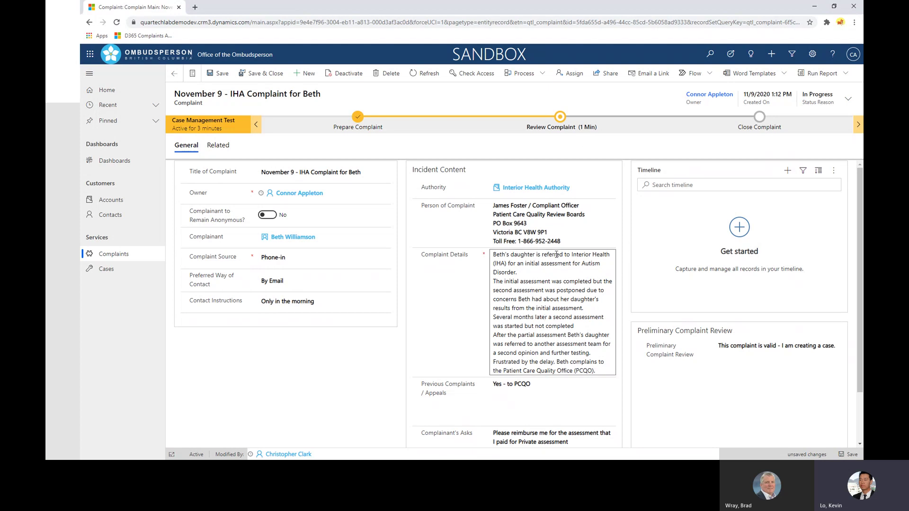
In the Review Complaint stage, set complaint reviewed, complainant interviewed and Create Case to Yes, and start advancing to the next stage
left_click(562, 124)
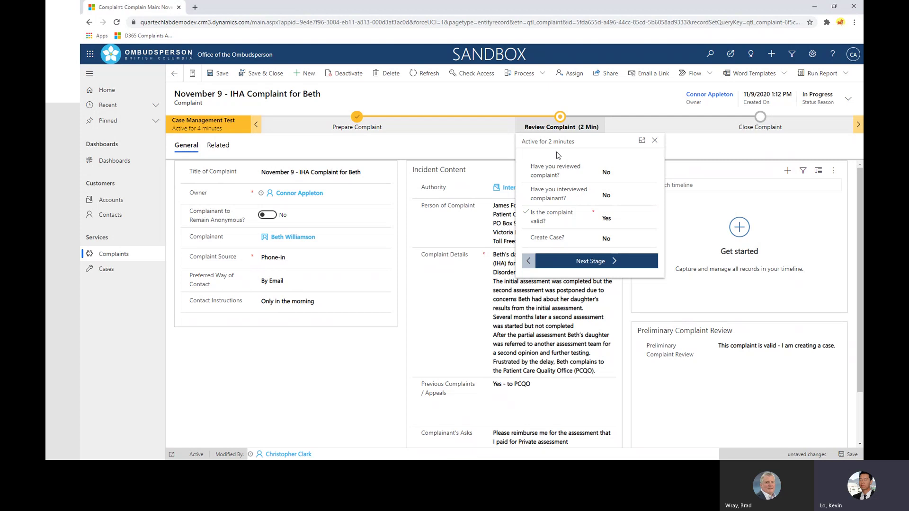
left_click(613, 175)
left_click(606, 239)
left_click(522, 261)
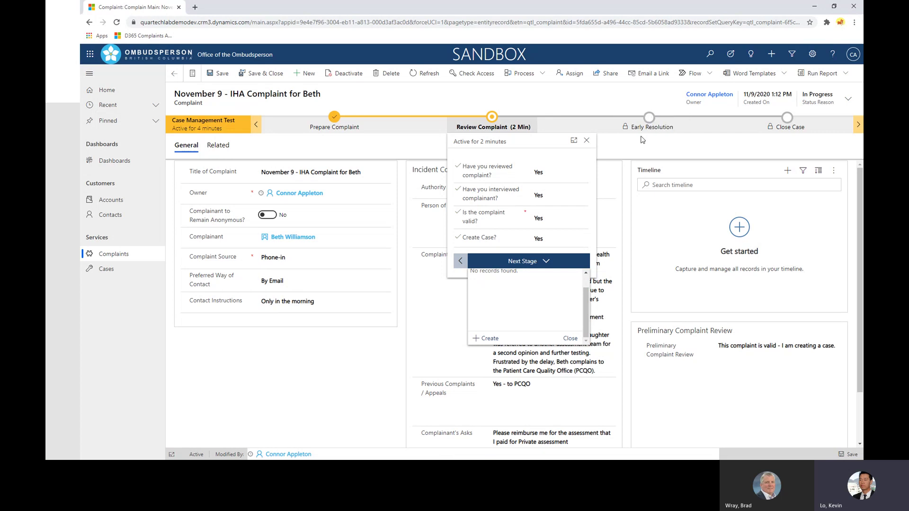
Quick-create a case from the complaint with the same complainant contact and case type Treatment by Staff, and save it
left_click(487, 339)
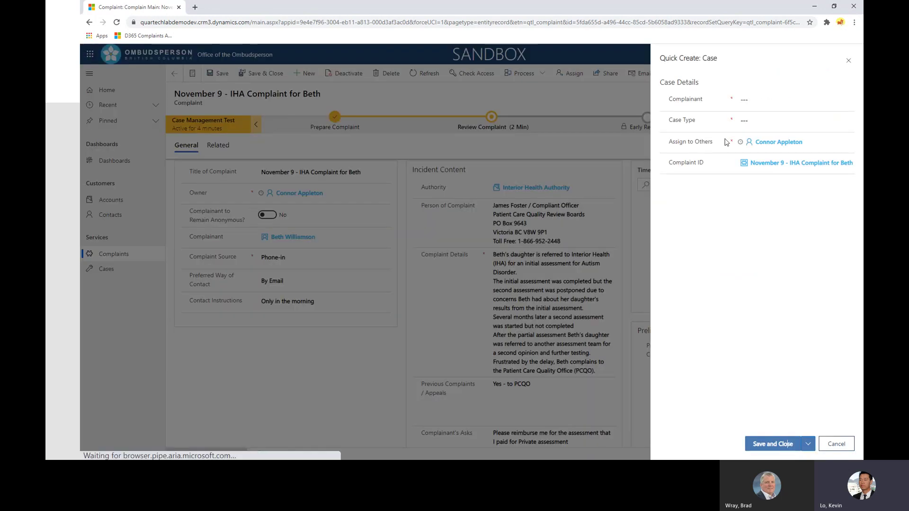
left_click(768, 99)
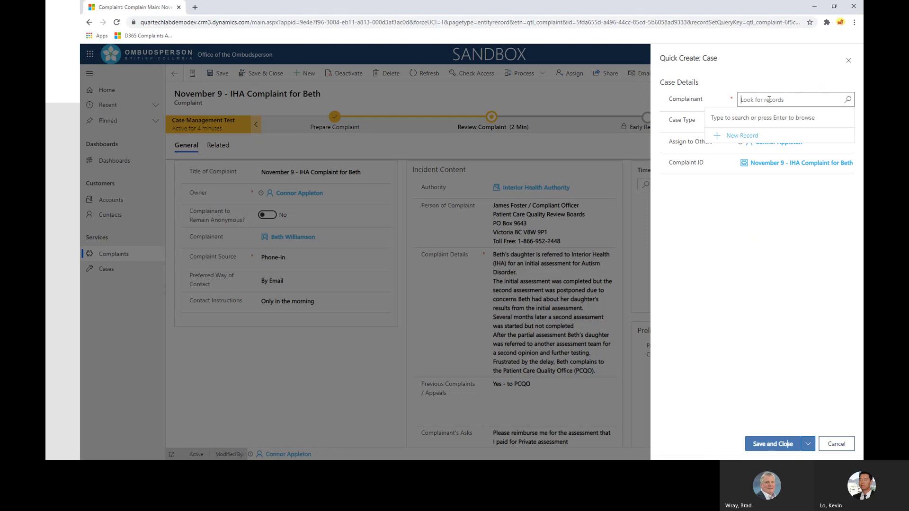
type("beth")
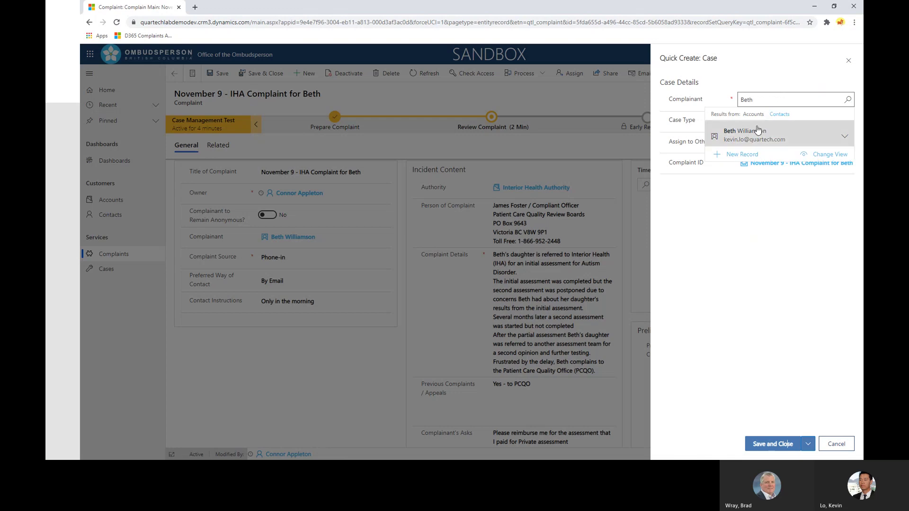
left_click(758, 130)
left_click(762, 121)
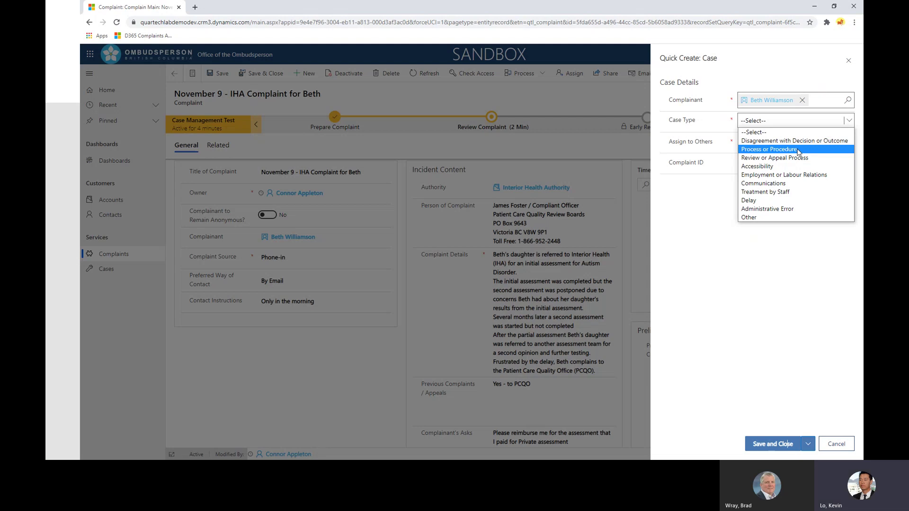
left_click(772, 193)
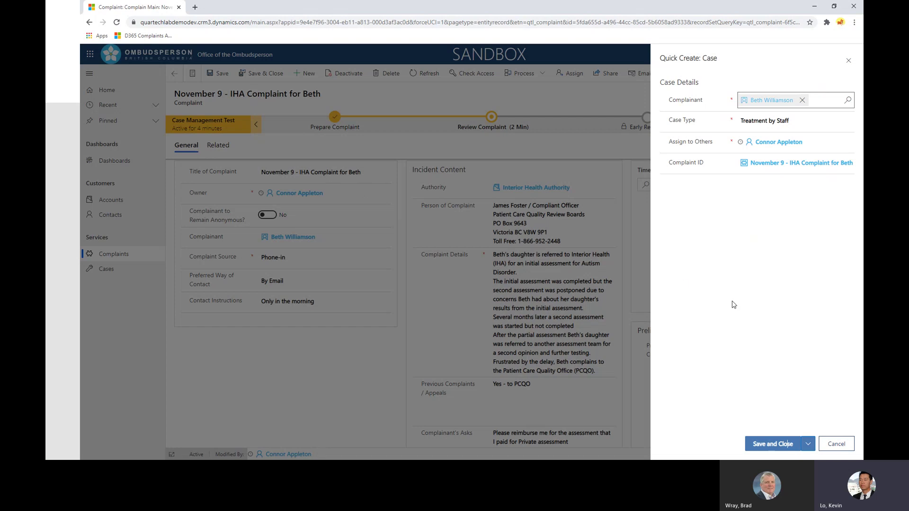
left_click(774, 446)
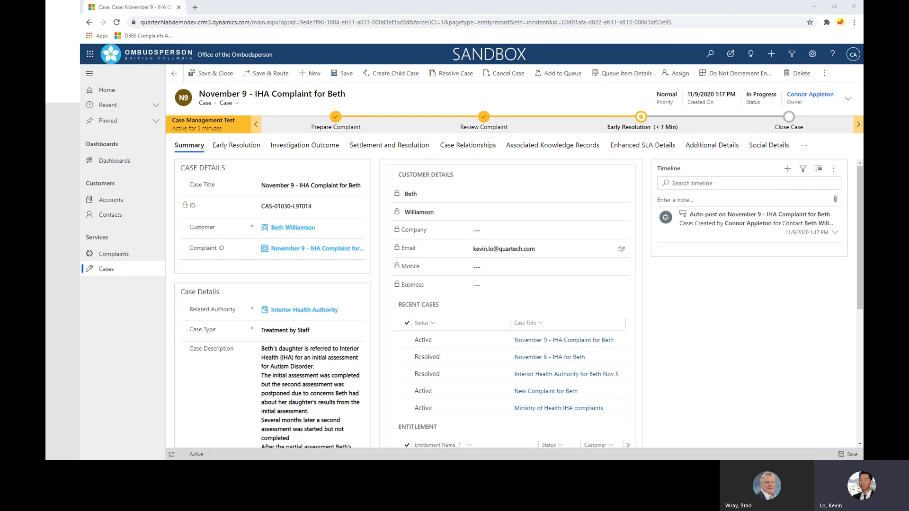
Switch to the role overview presentation, check the Complaints Analyst's tasks, and return to the case record
key("alt+Tab")
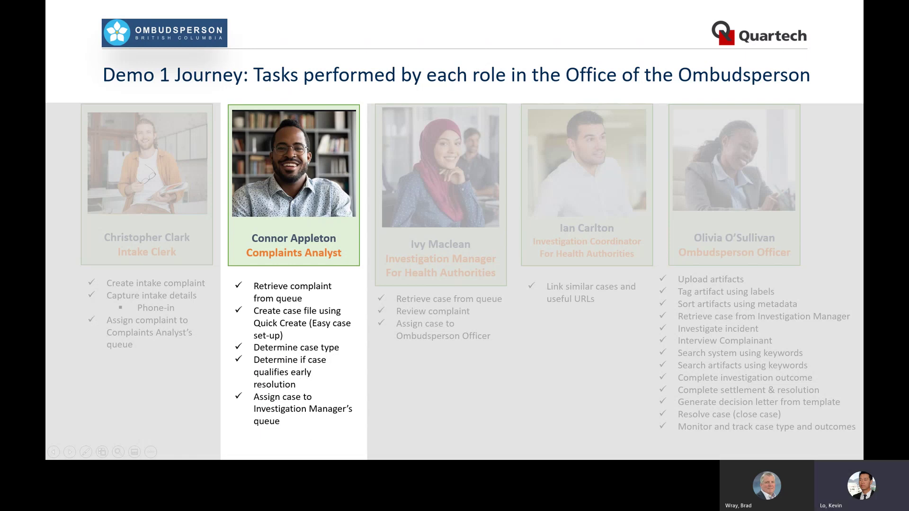
key("alt+Tab")
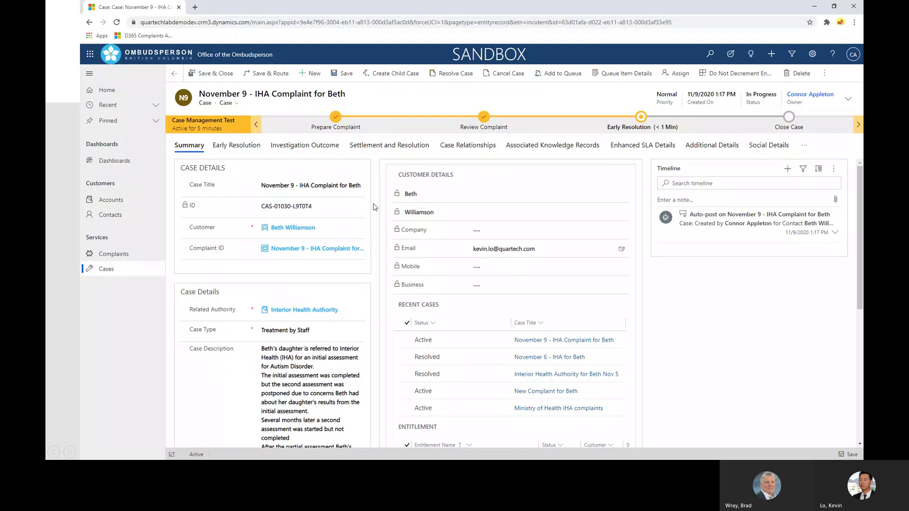
Set all eight Early Resolution Assessment questions of the case to Yes and enter "Not qualifed" as the Early Resolution Summary
left_click(231, 148)
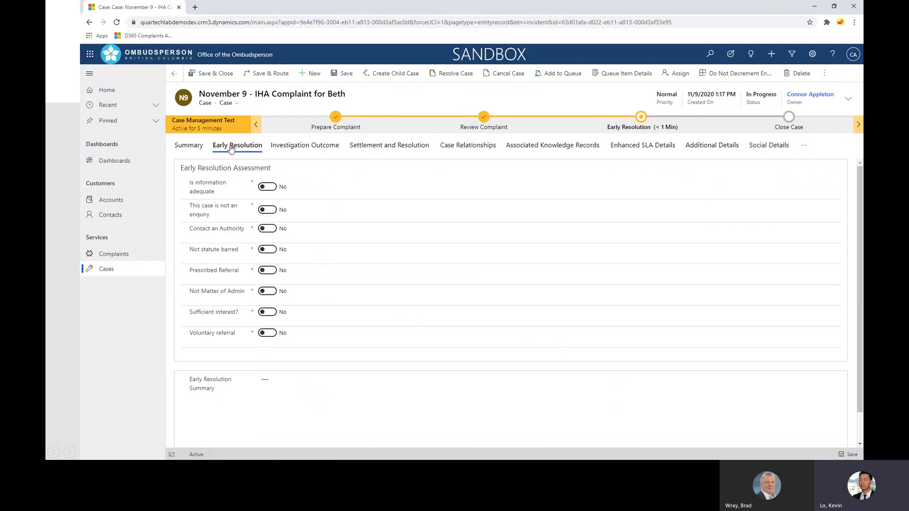
left_click(264, 187)
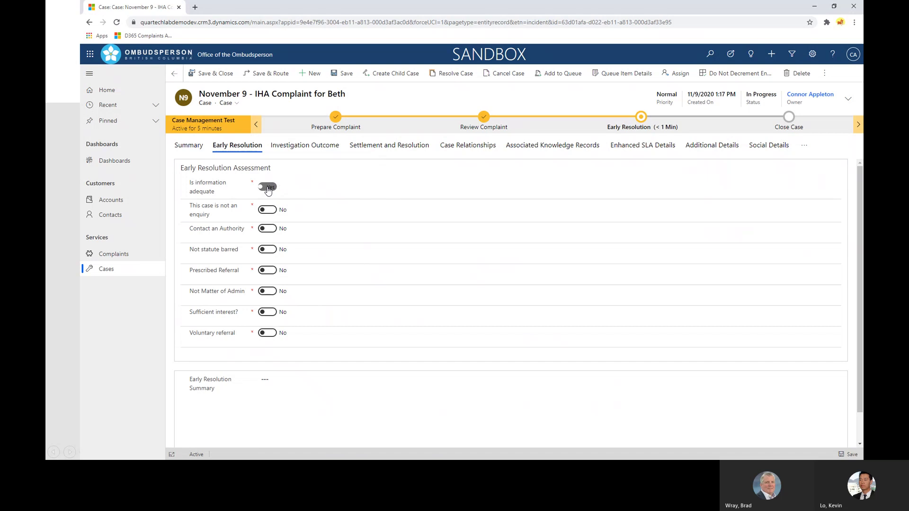
left_click(268, 210)
left_click(267, 229)
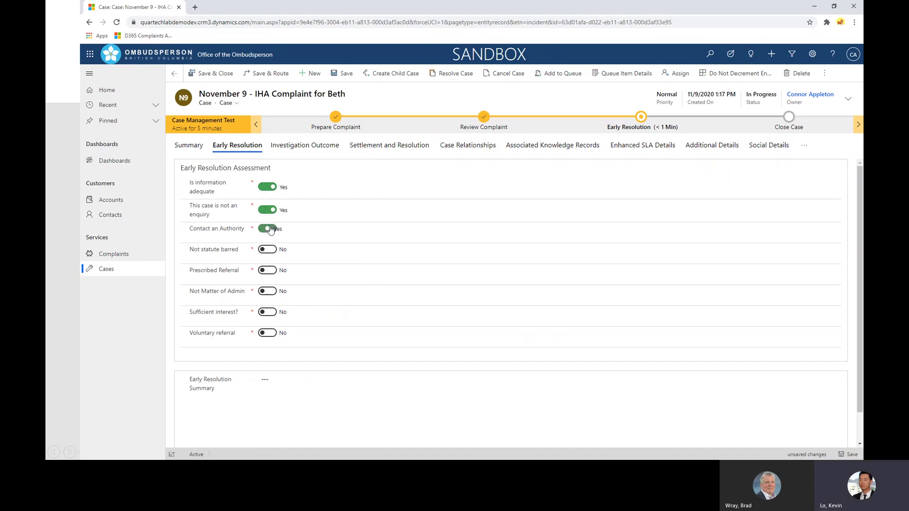
left_click(267, 249)
left_click(268, 271)
left_click(268, 292)
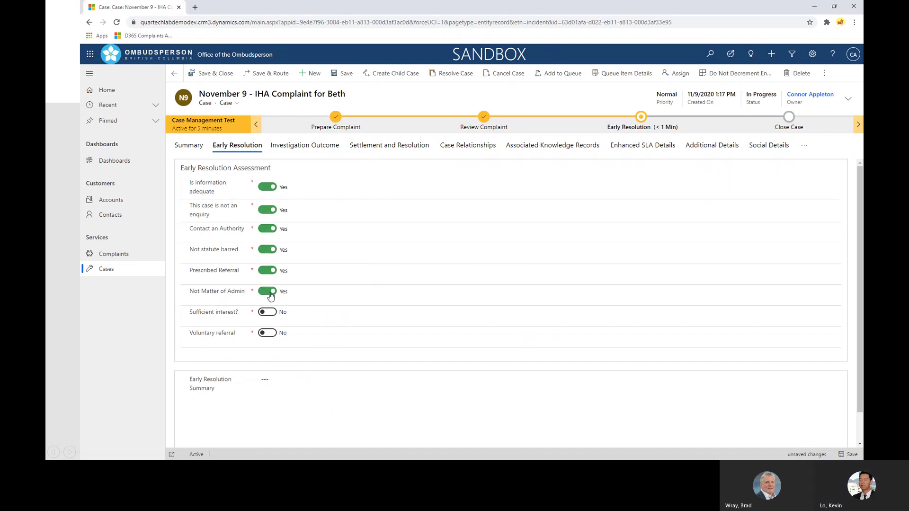
left_click(268, 312)
left_click(267, 333)
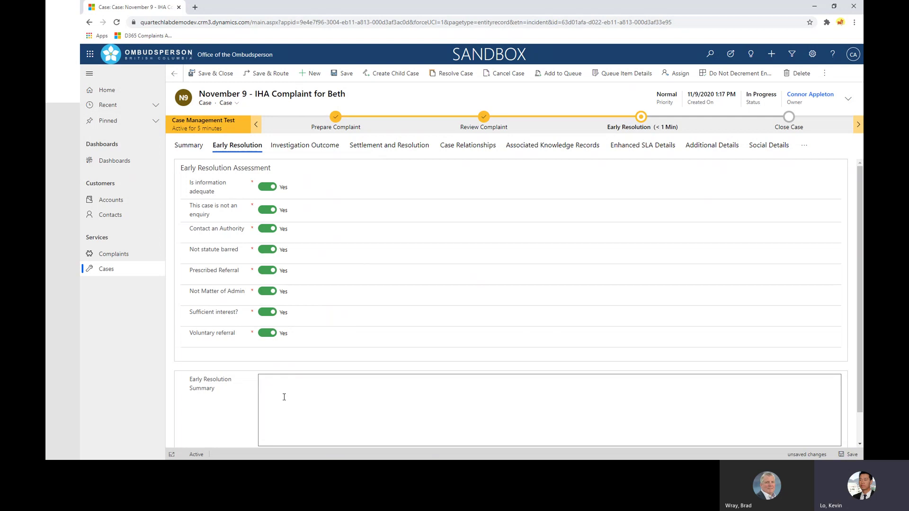
type("Not qualifed")
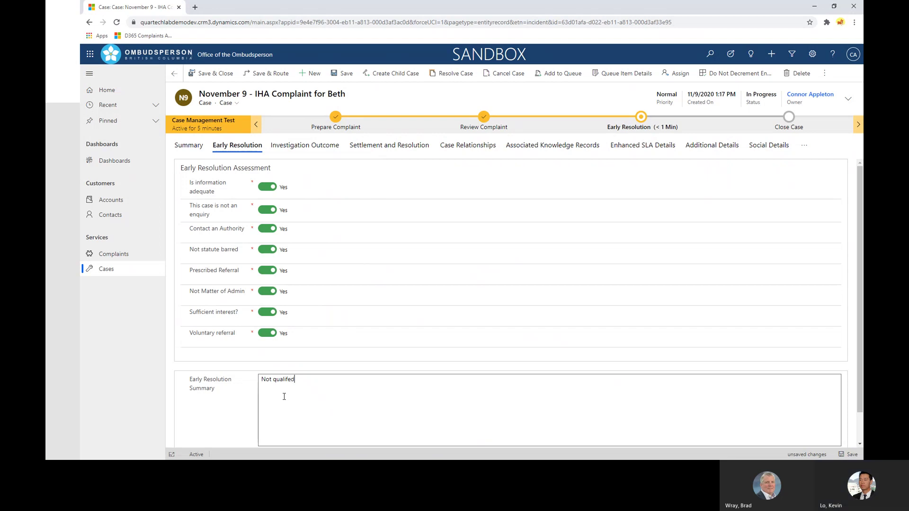
left_click(240, 376)
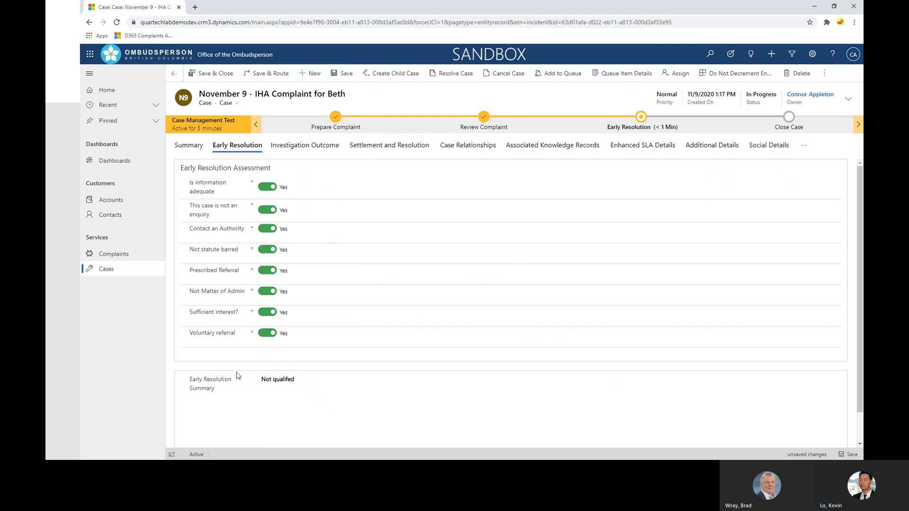
In the Early Resolution stage, answer Yes to the all-Yes assessment and Escalate to Case Investigation questions, and advance to Investigation Manager
left_click(188, 146)
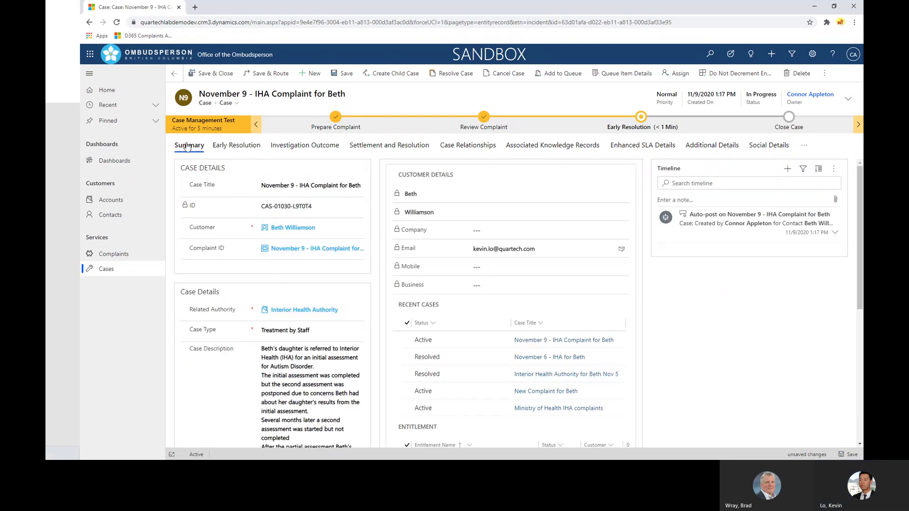
left_click(641, 116)
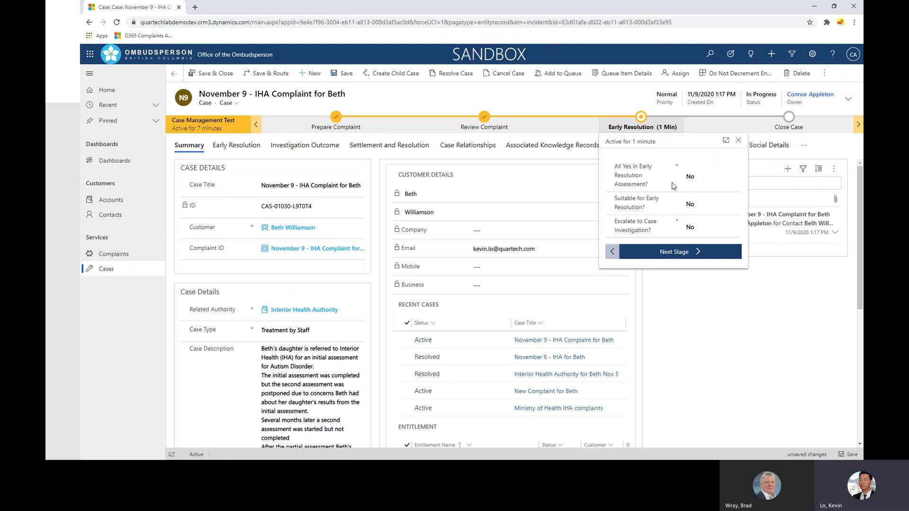
left_click(691, 176)
left_click(694, 184)
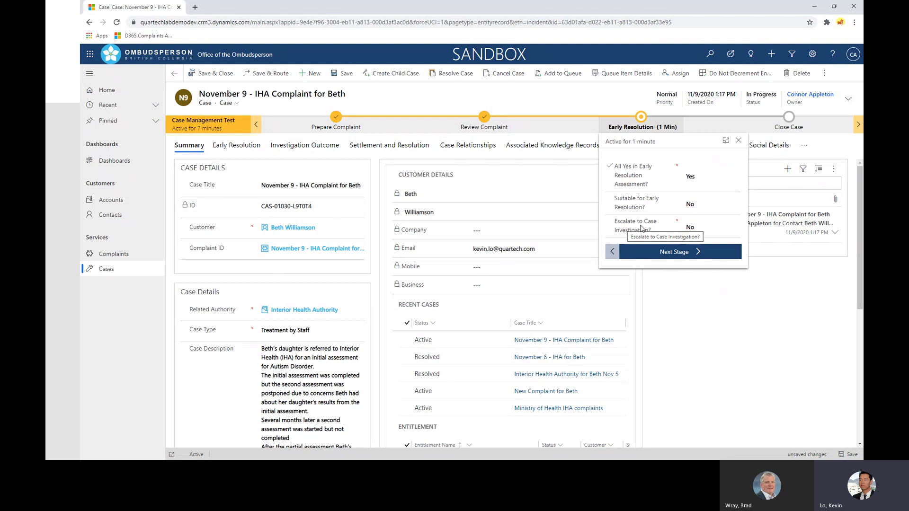
left_click(679, 235)
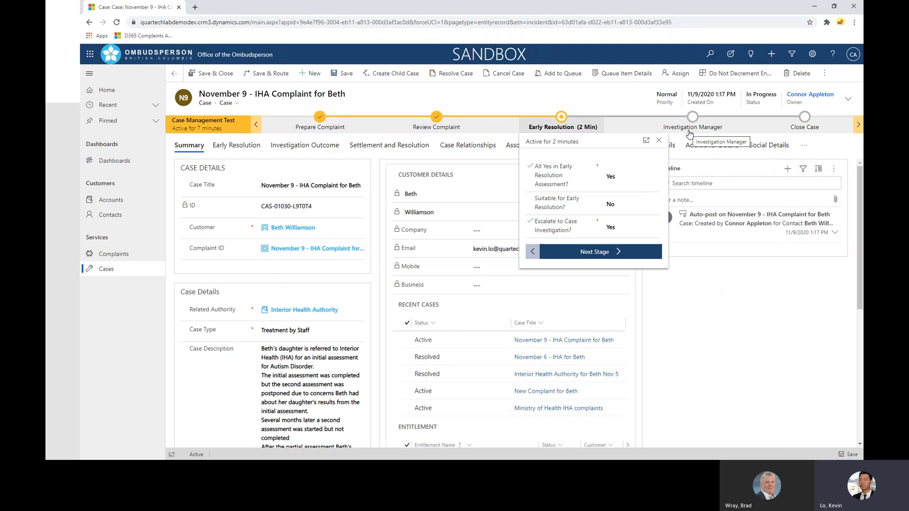
left_click(592, 255)
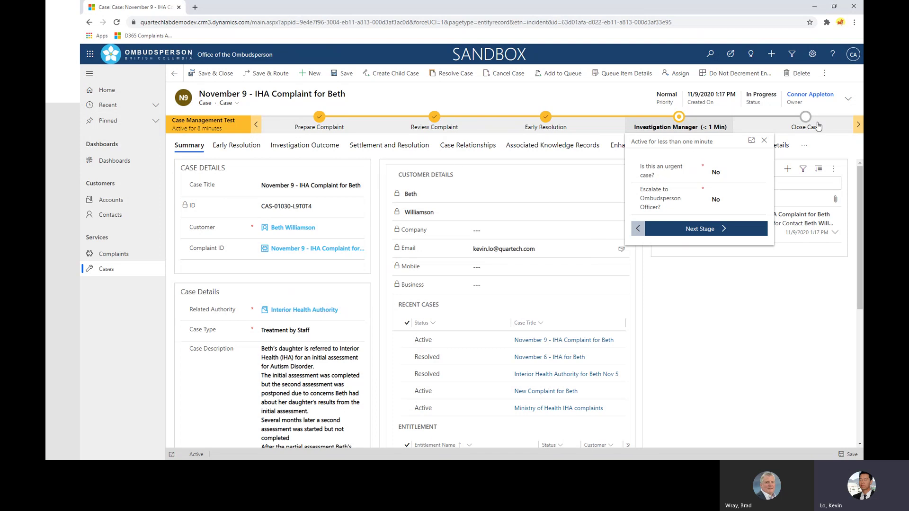
Reassign the case's Owner from the Complaints Analyst to the Investigation Manager, then save and close the case
left_click(848, 98)
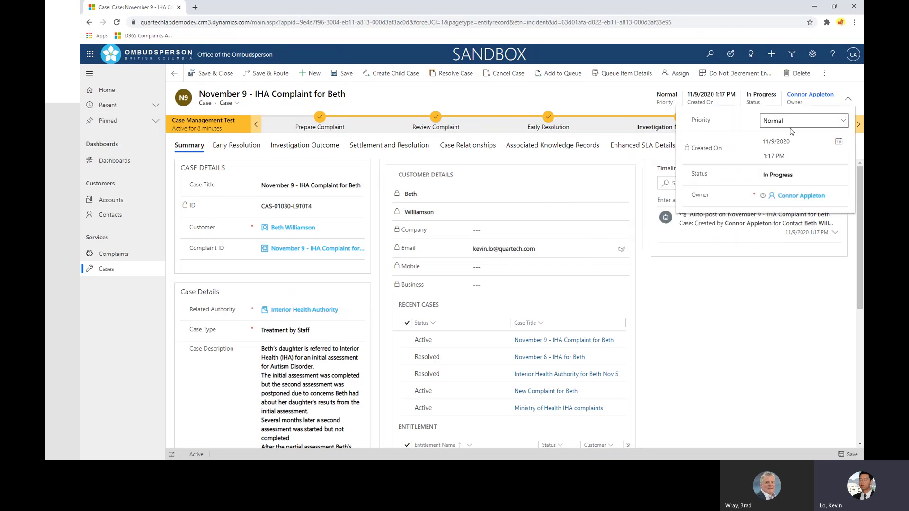
left_click(826, 196)
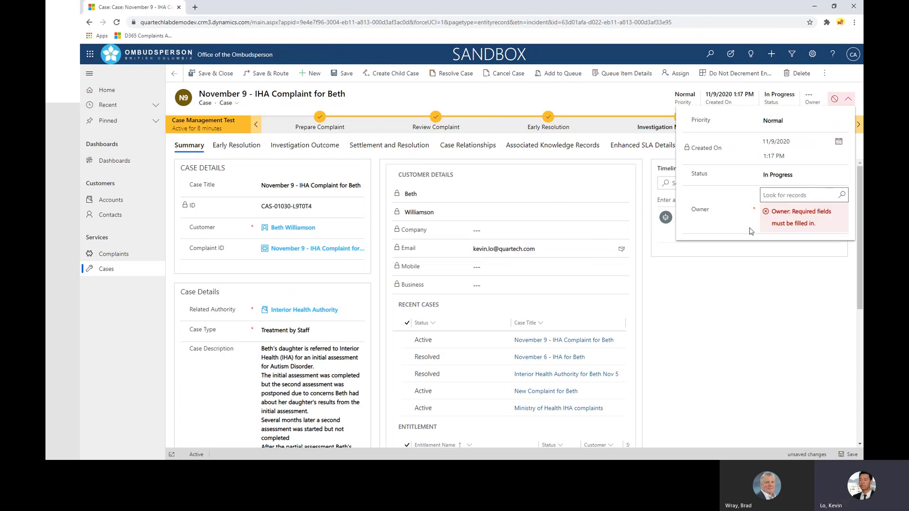
type("l")
type("vy")
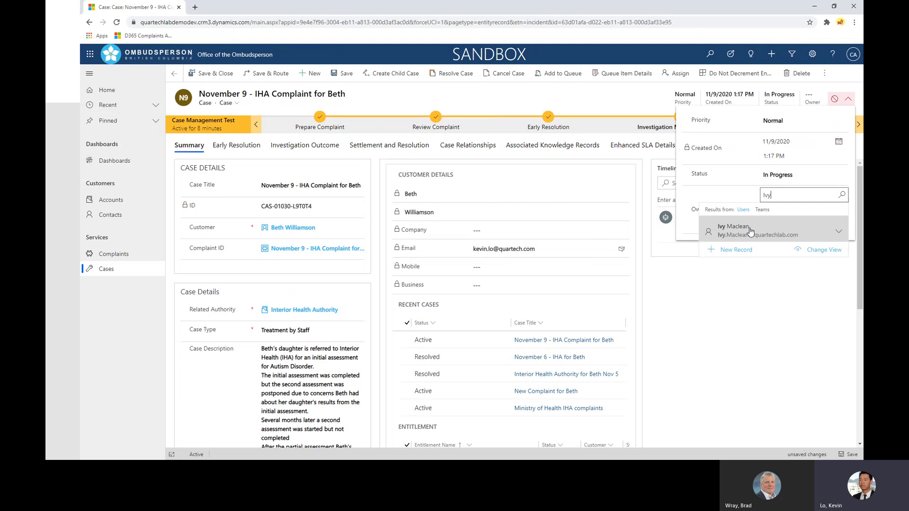
left_click(750, 231)
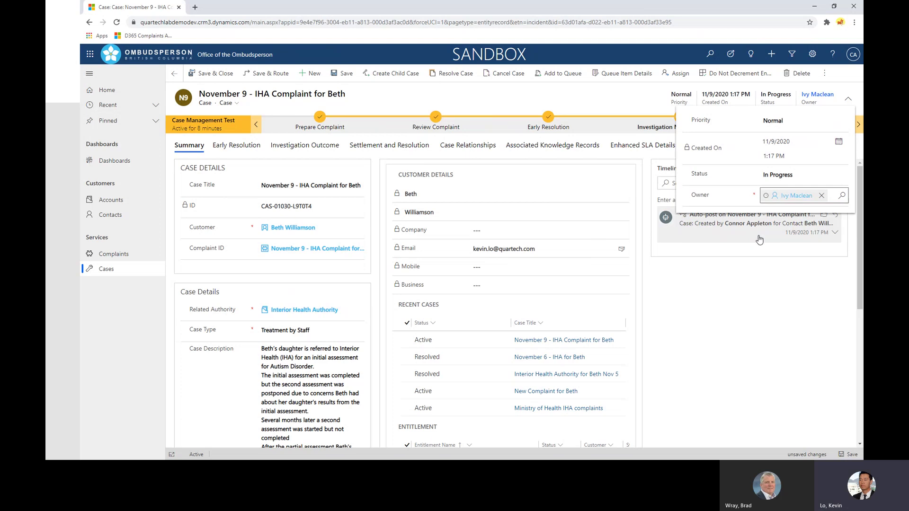
left_click(758, 283)
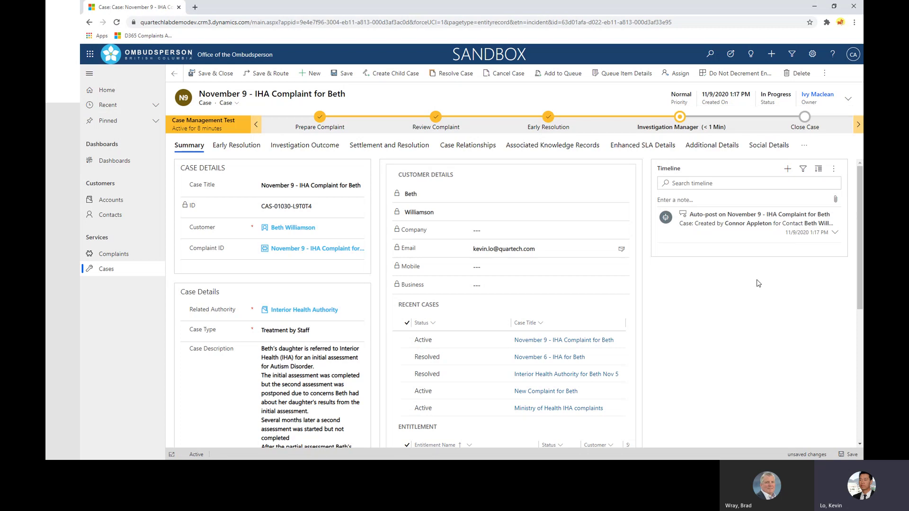
left_click(219, 75)
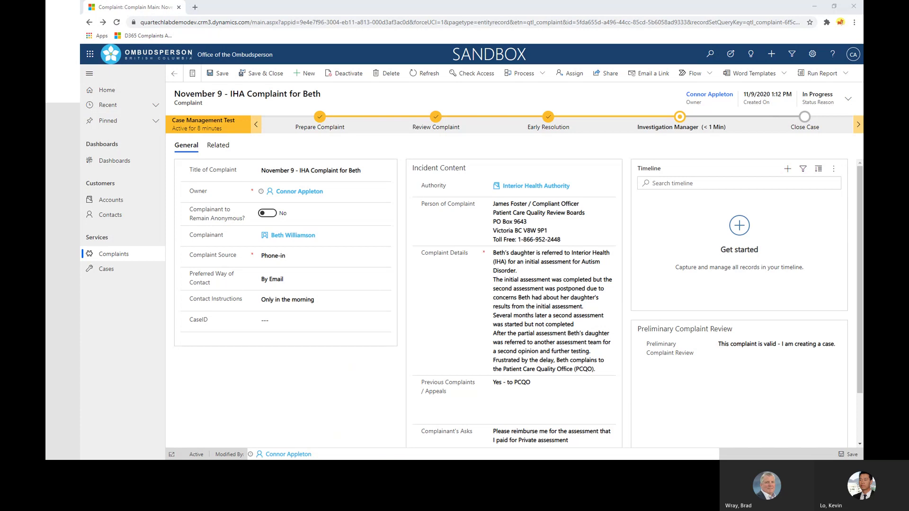
Switch to the Investigation Manager's browser session and view which account is signed in
key("alt+Tab")
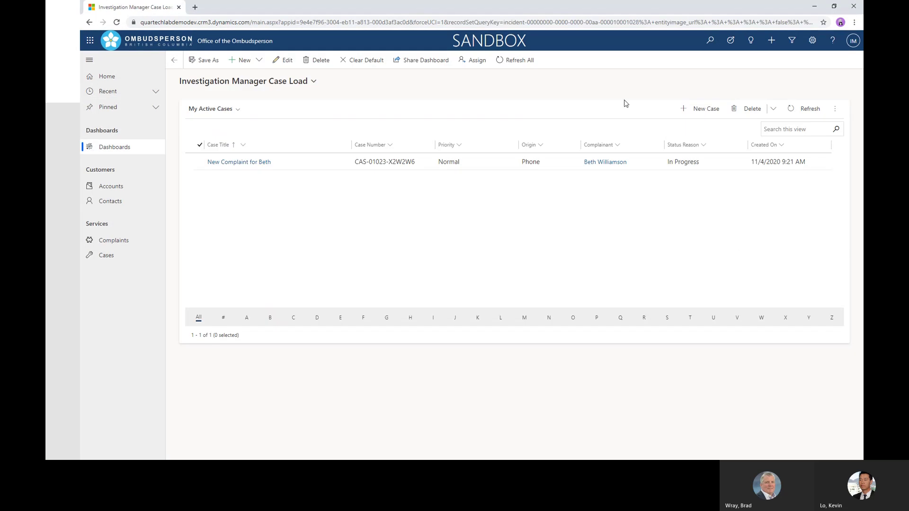
left_click(854, 41)
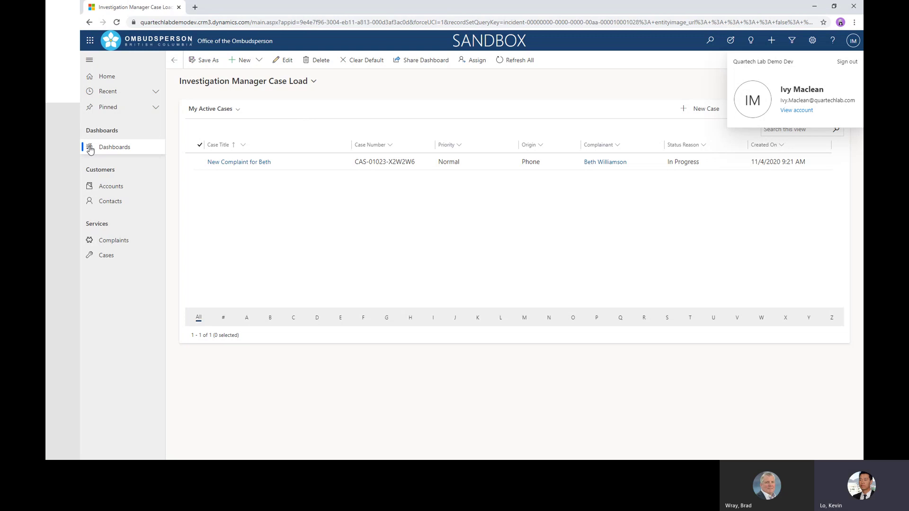
Open the November 9 IHA complaint case from the Investigation Manager's active cases dashboard
left_click(104, 151)
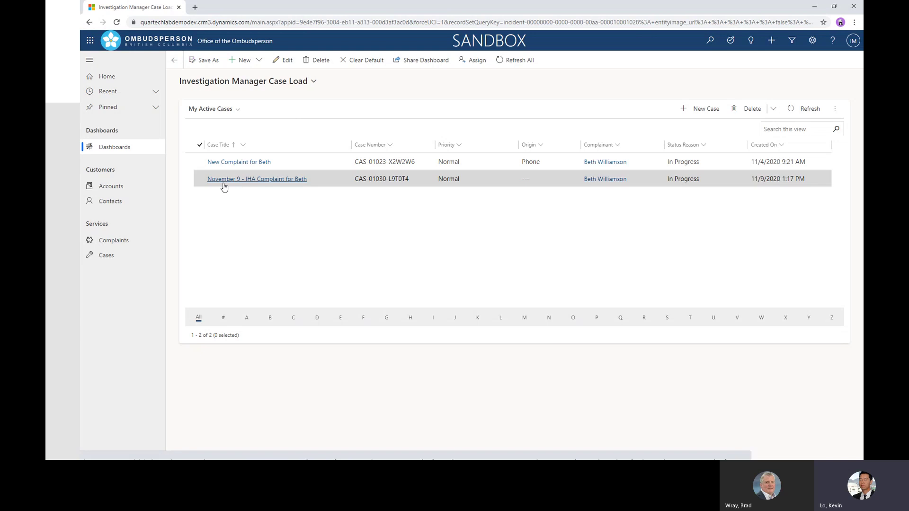
left_click(259, 179)
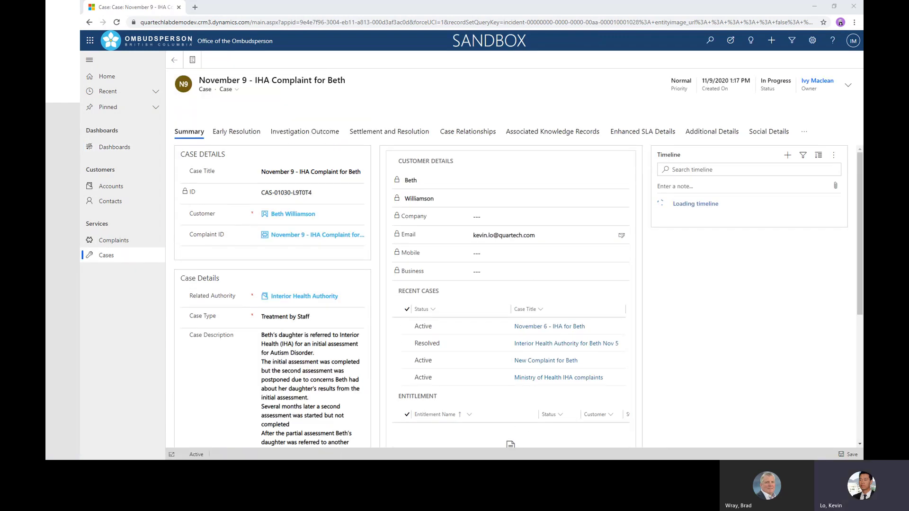
Switch to the presentation, advance it to the Investigation Manager's tasks, and return to the case in the browser
key("alt+Tab")
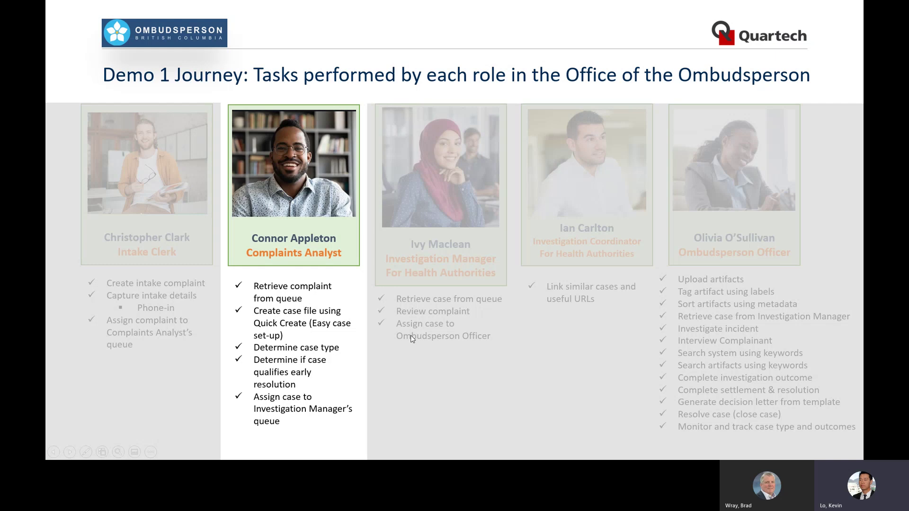
left_click(440, 299)
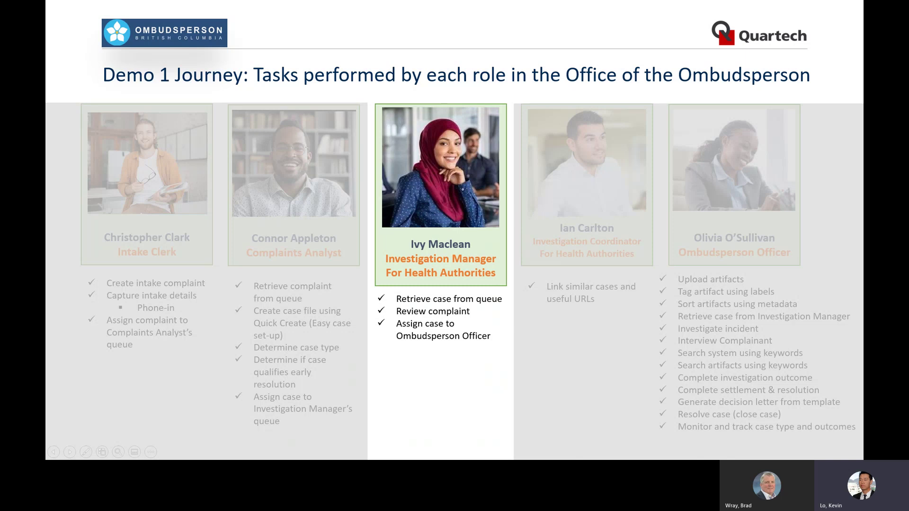
key("alt+Tab")
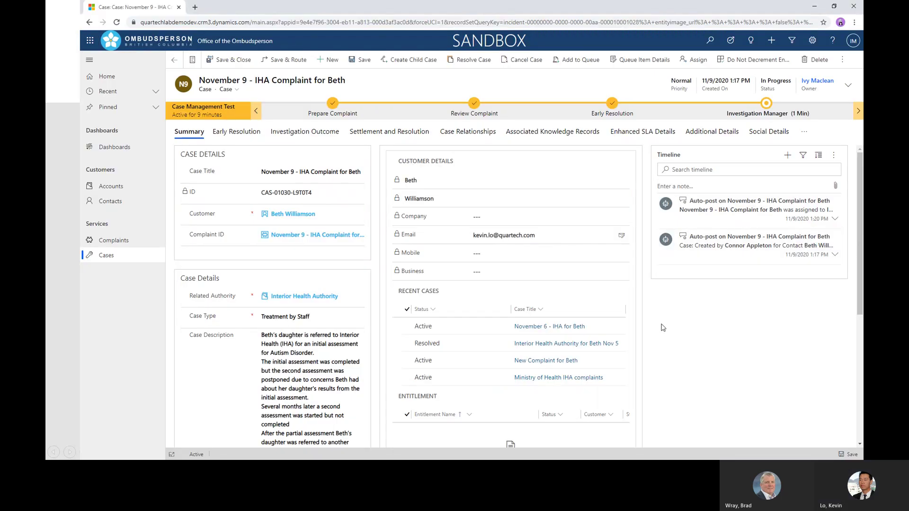
Review the case's Summary details and its Early Resolution assessment answers
scroll(663, 327, "down", 4)
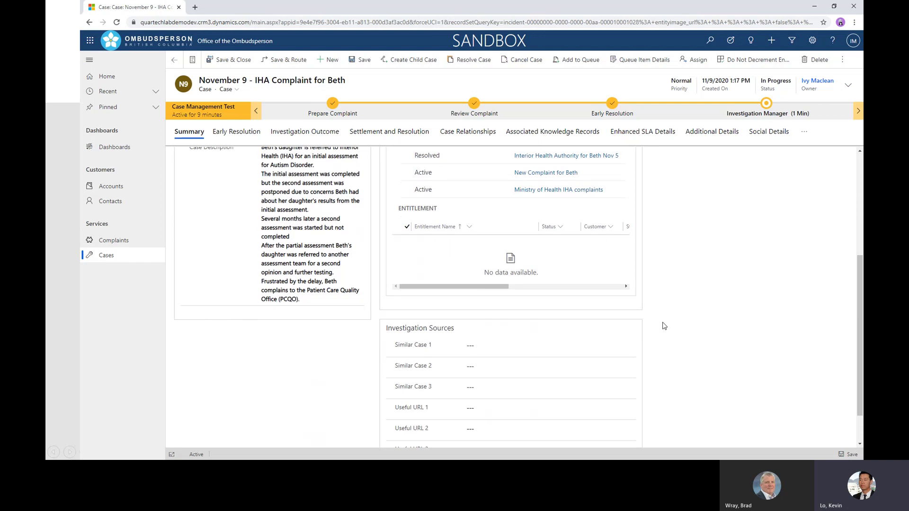
scroll(335, 265, "up", 5)
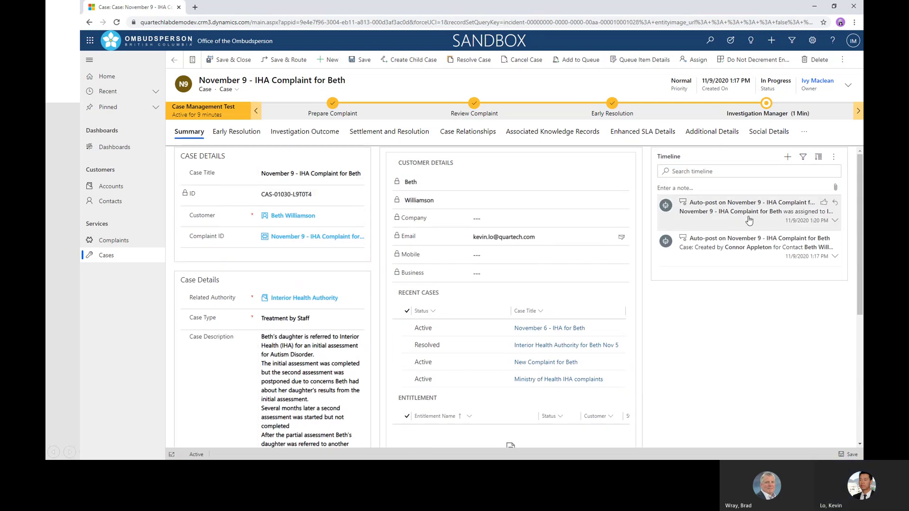
left_click(242, 138)
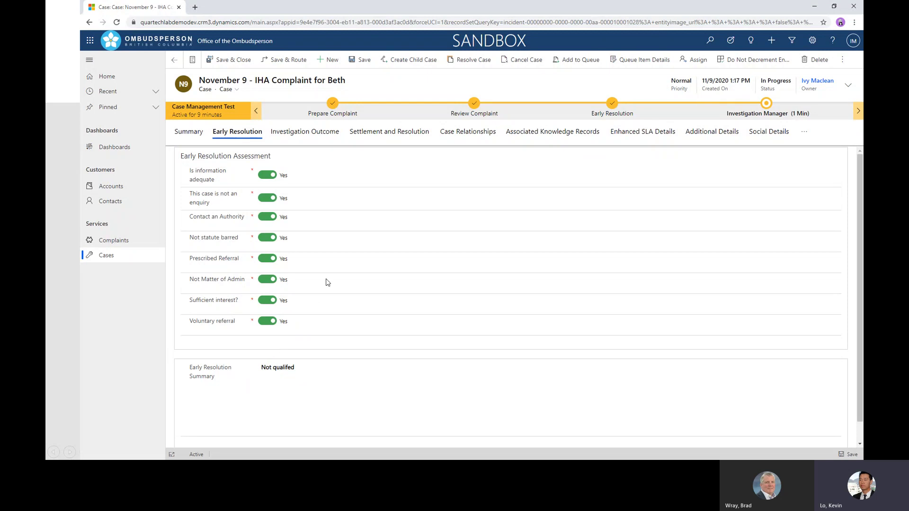
left_click(188, 134)
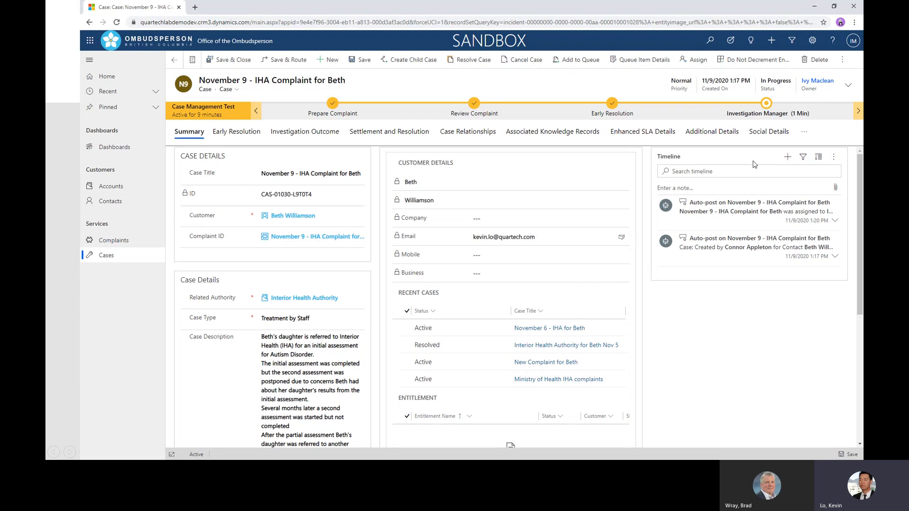
Start a new note in the case timeline titled "This is a very serious case"
left_click(789, 158)
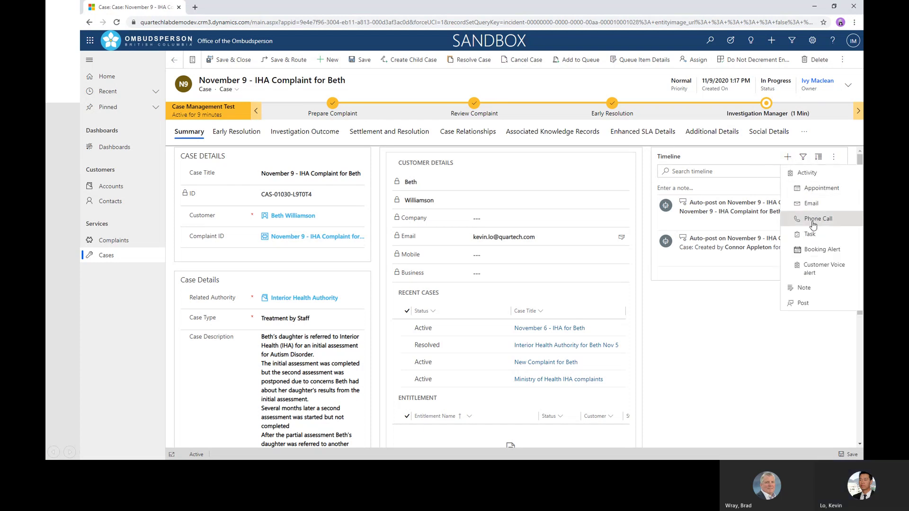
left_click(802, 288)
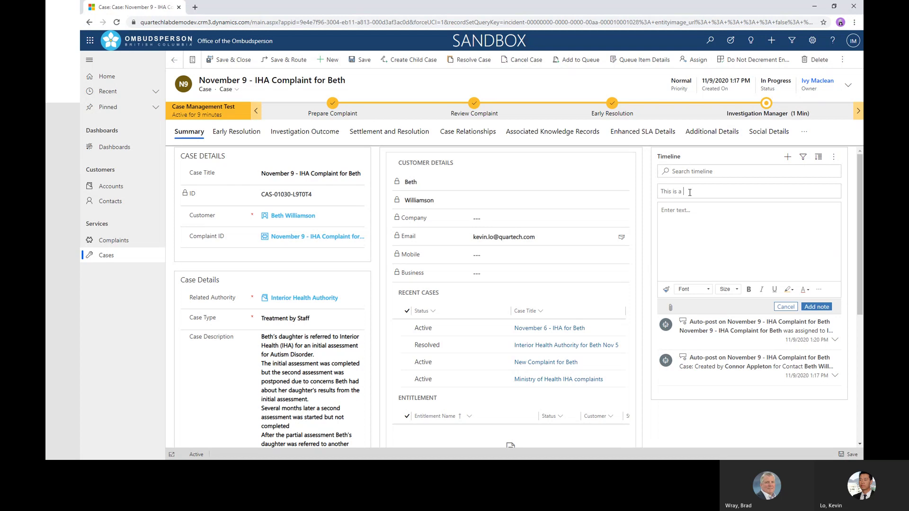
type("very serious ")
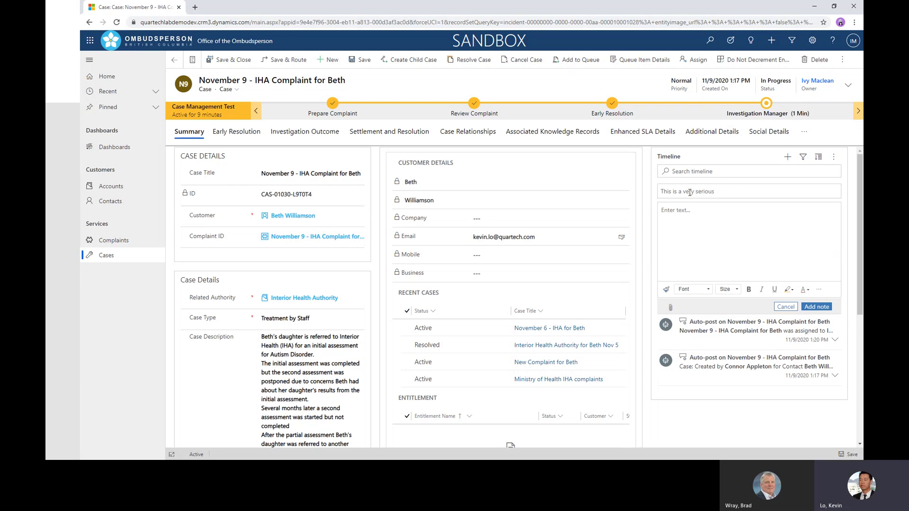
type("case")
key("Tab")
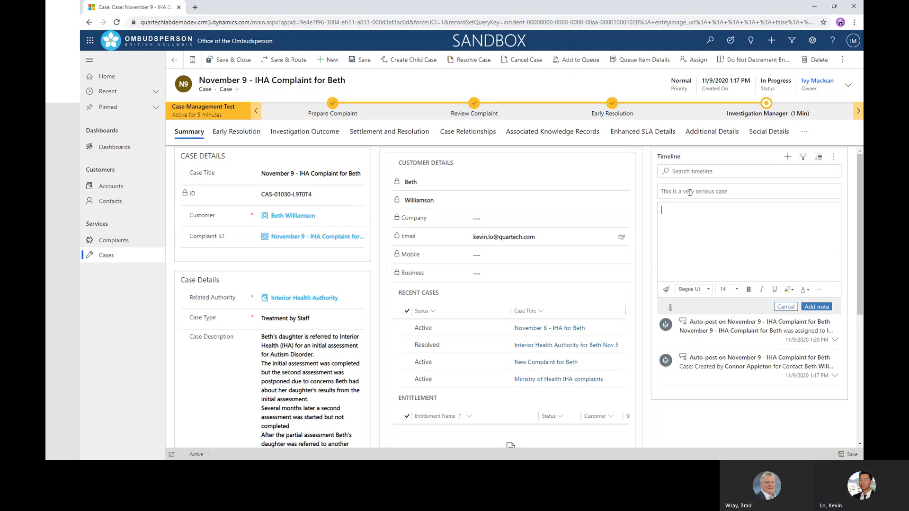
Address the note to the Ombudsperson Officer with "Please make this case your priority.", sign it off with "Thank you" and the manager's first name, and add it
type("Please ")
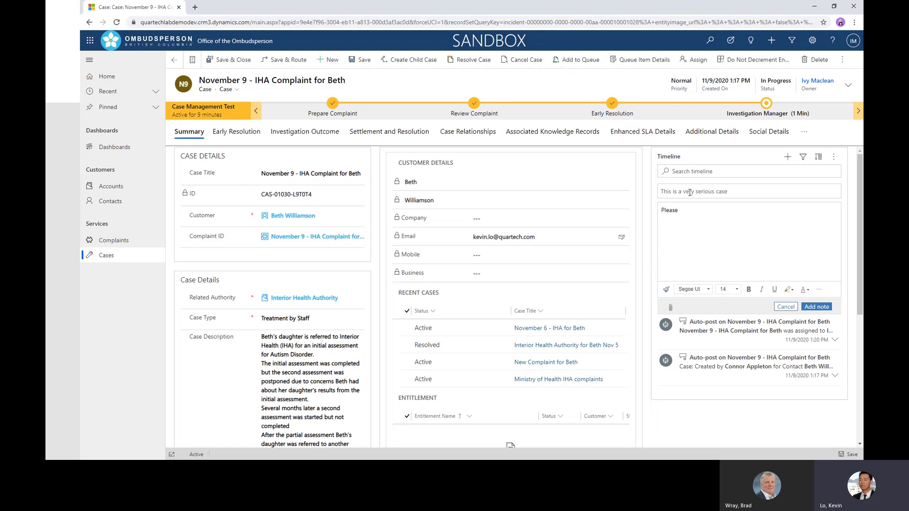
type("make this case your priority")
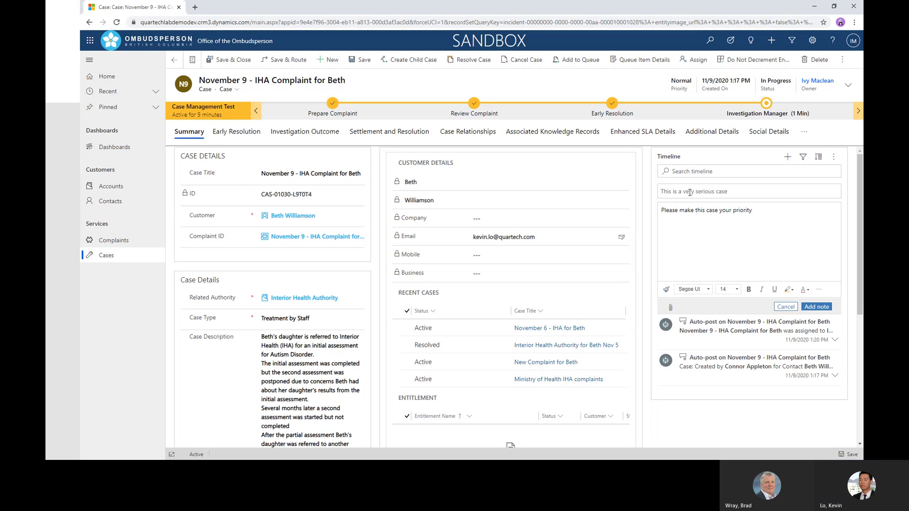
type("Iv")
key("BackSpace")
key("BackSpace")
type("O")
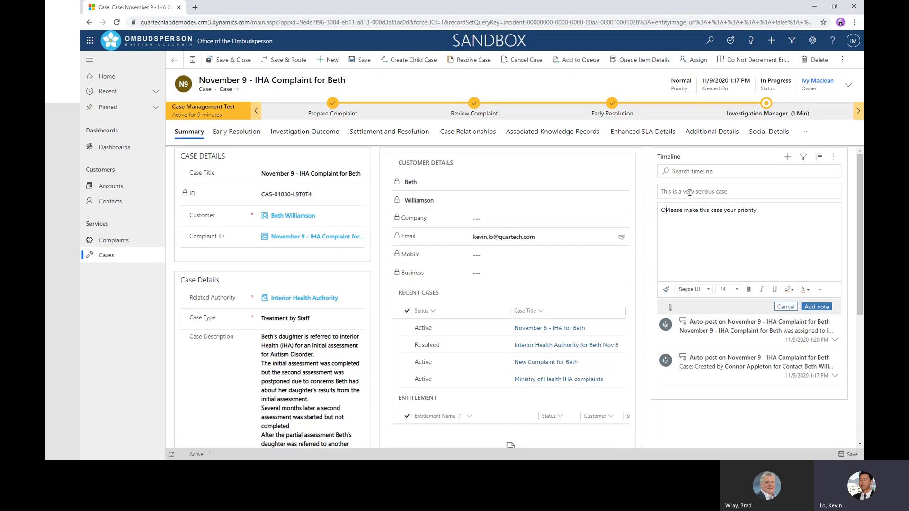
type("liva")
key("BackSpace")
type("ia,")
key("Return")
key("Return")
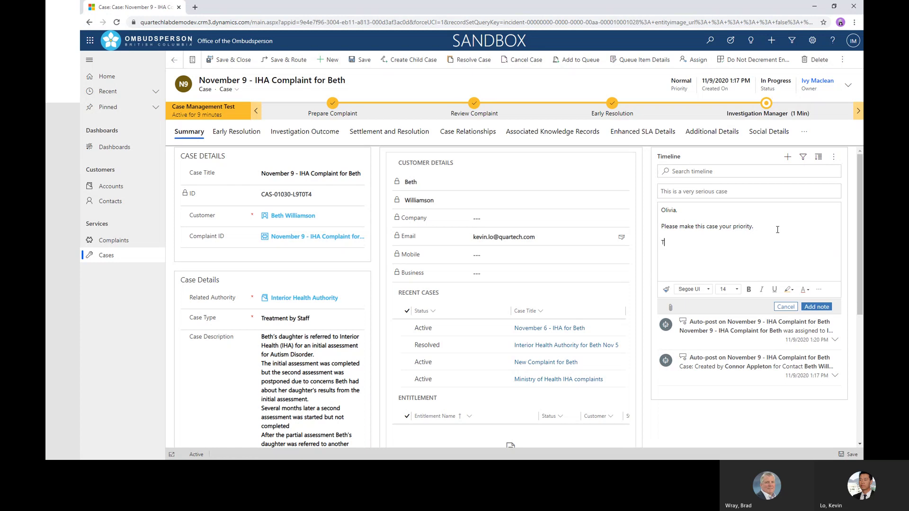
type("hank you")
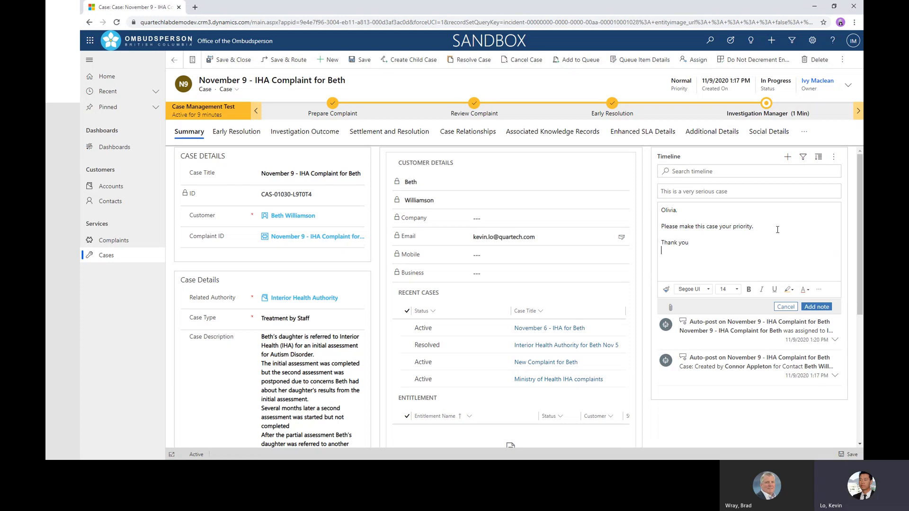
key("Return")
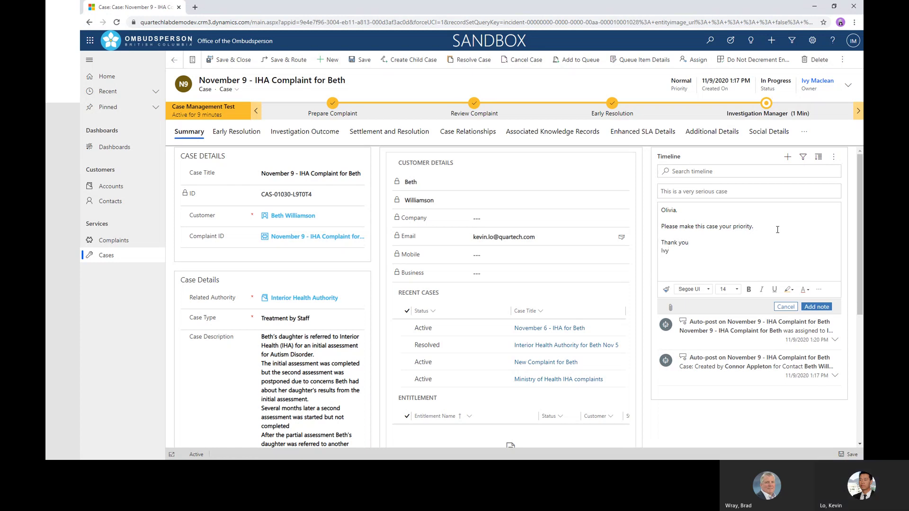
left_click(816, 307)
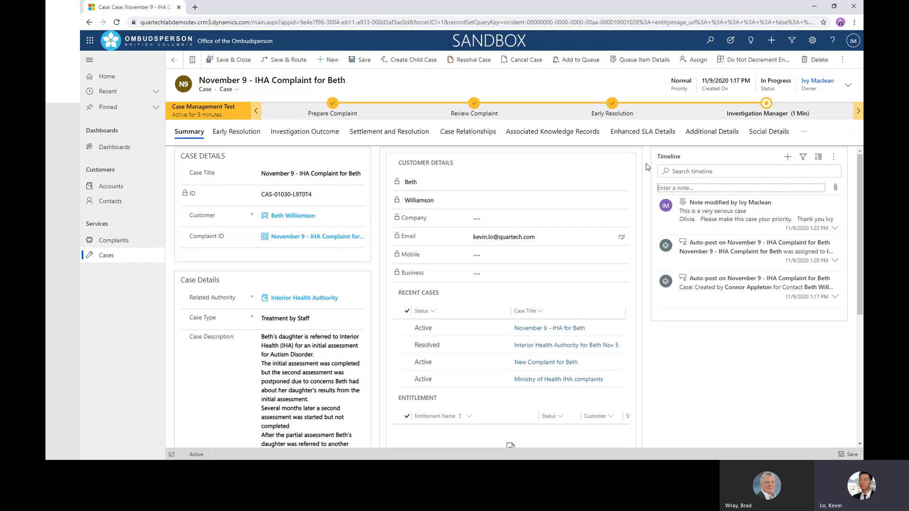
Reassign the case's Owner from the Investigation Manager to the Ombudsperson Officer and save the case
left_click(847, 86)
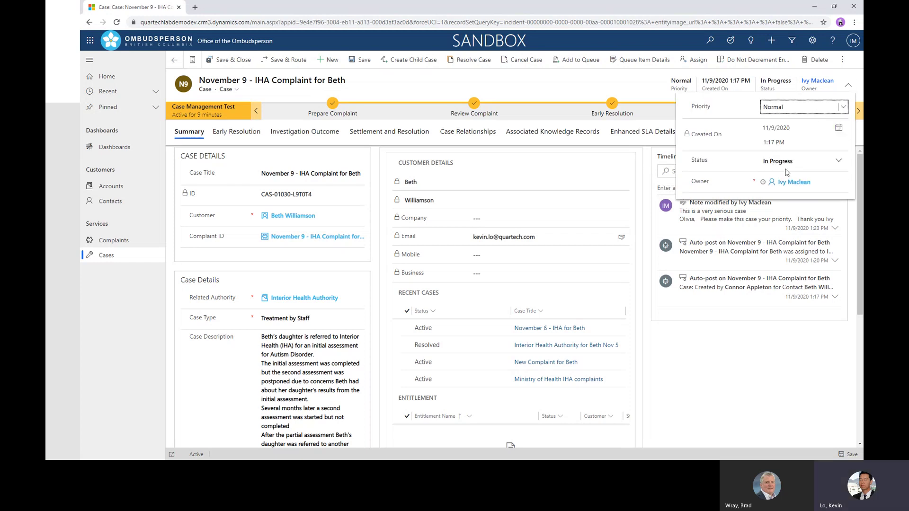
left_click(823, 182)
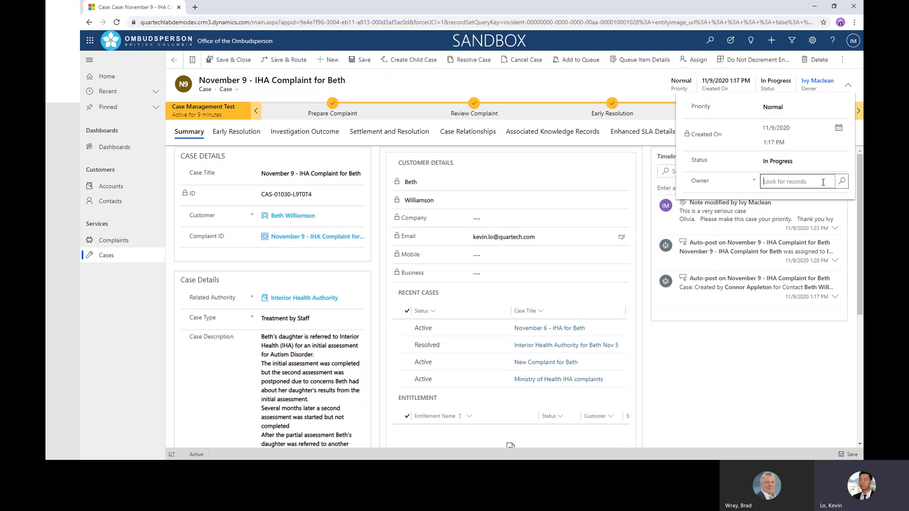
left_click(798, 181)
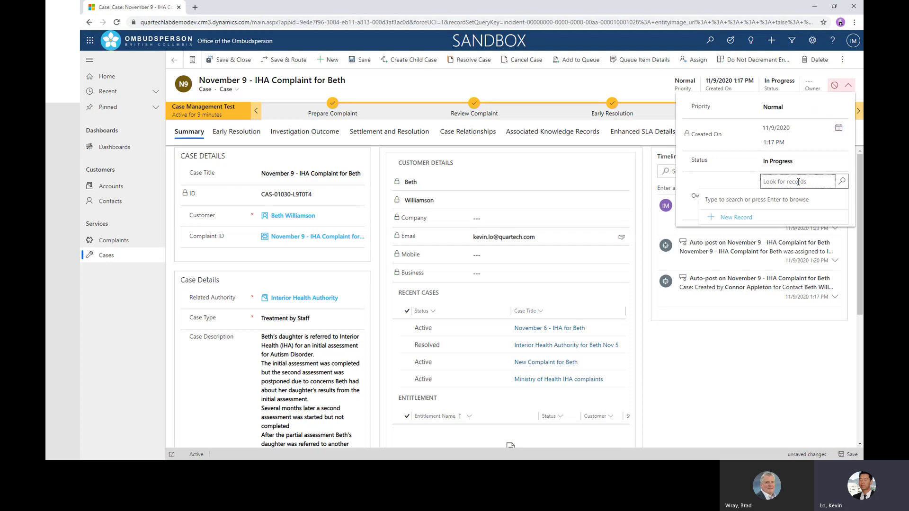
type("olivi")
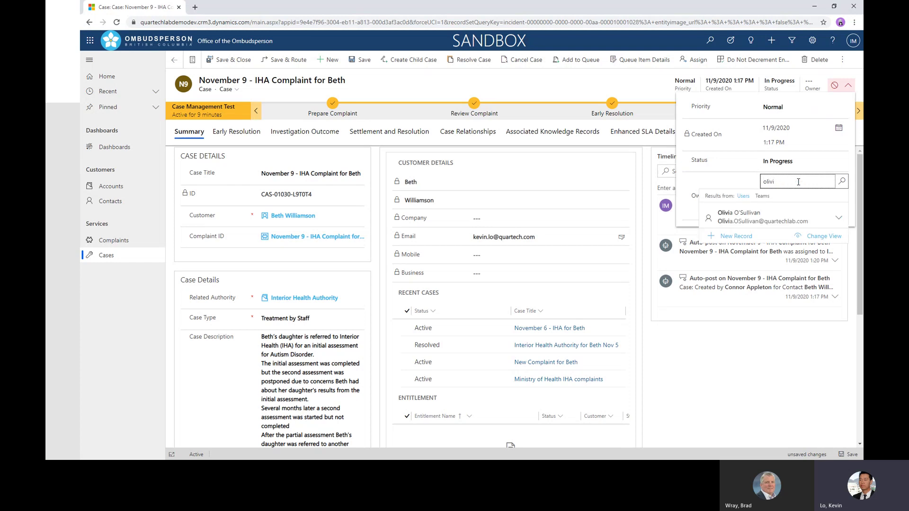
left_click(776, 216)
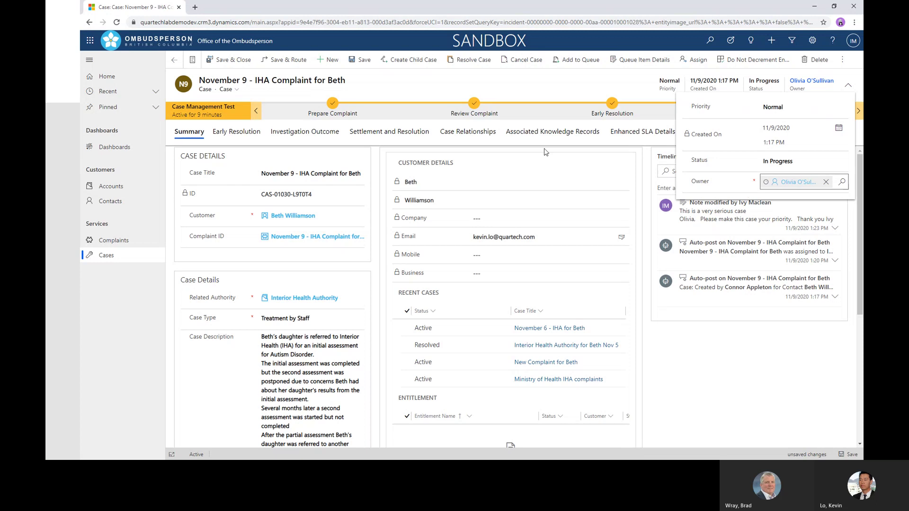
left_click(791, 421)
left_click(850, 455)
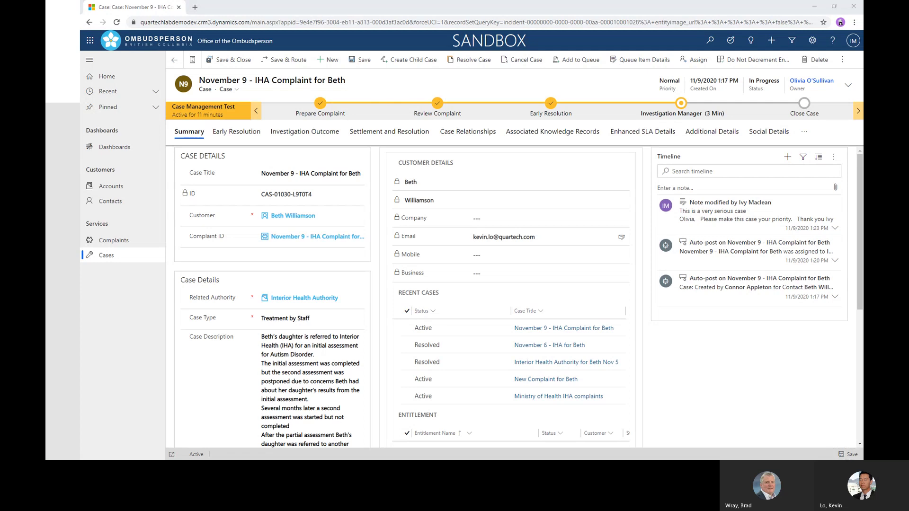
Switch to the presentation and advance it to the Investigation Coordinator's tasks
key("alt+Tab")
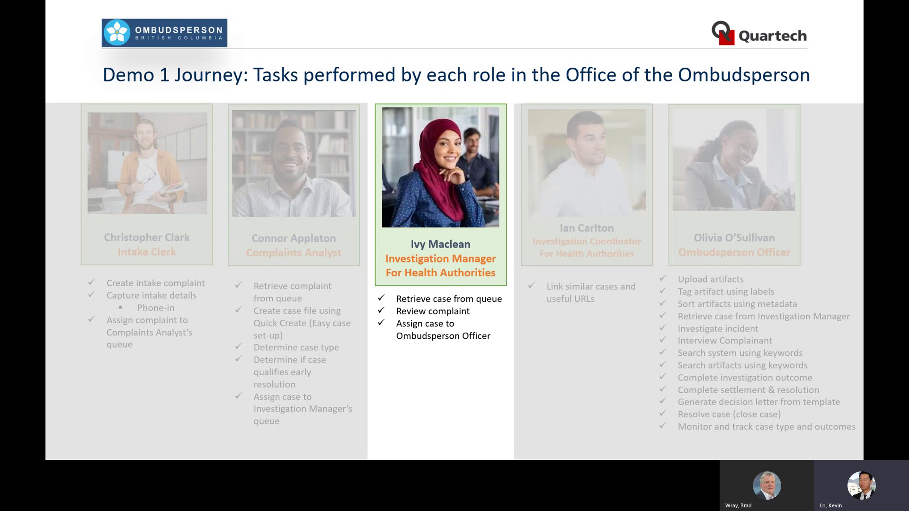
key("Right")
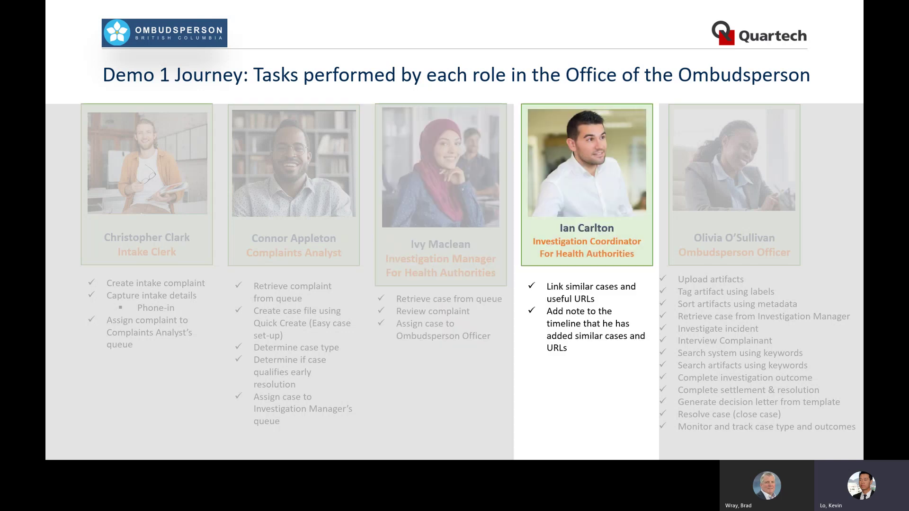
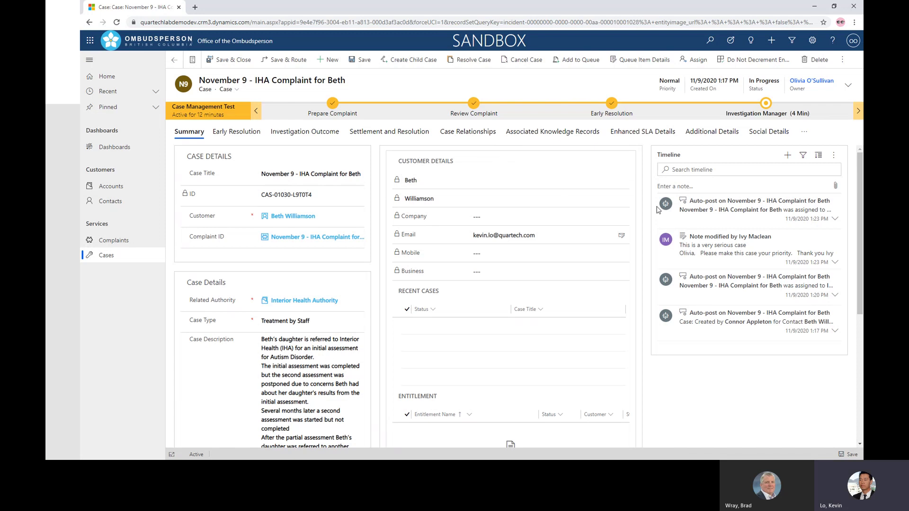
Expand the Investigation Manager's note in the timeline, set the case's Priority to High, and save the case
left_click(835, 262)
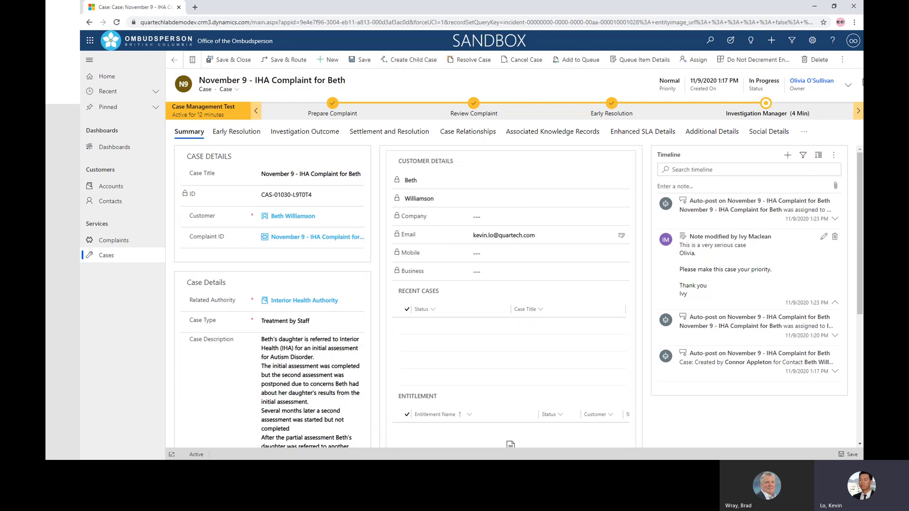
left_click(842, 89)
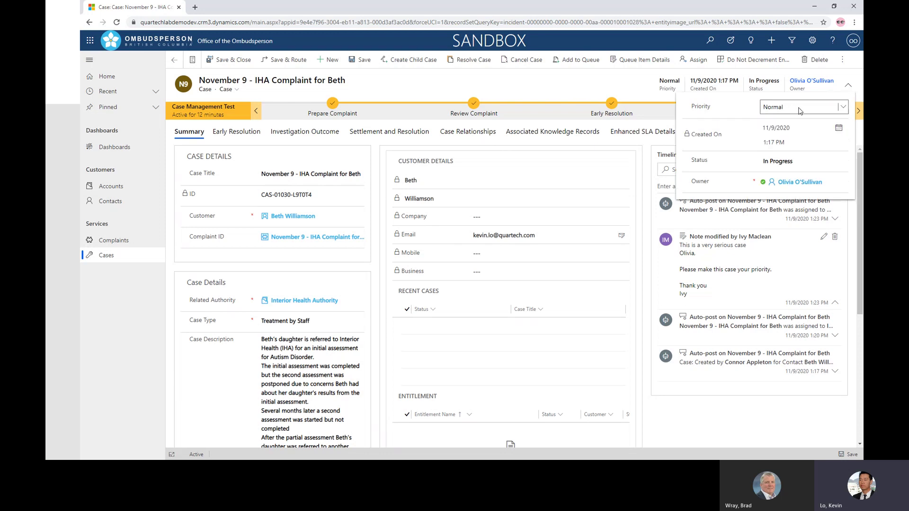
left_click(843, 107)
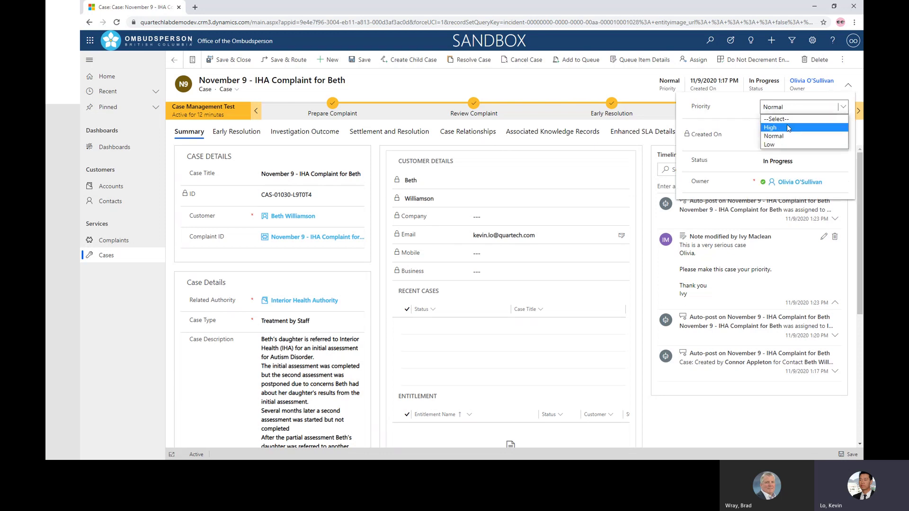
left_click(771, 127)
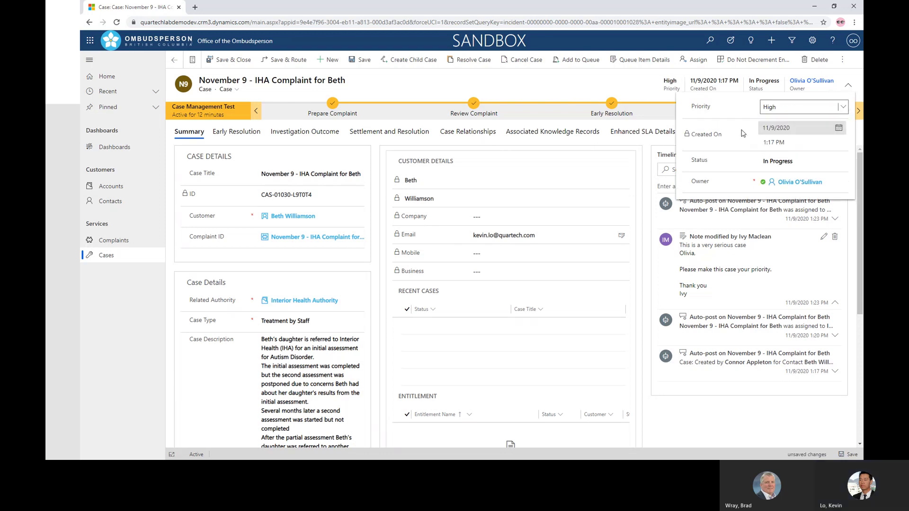
left_click(861, 276)
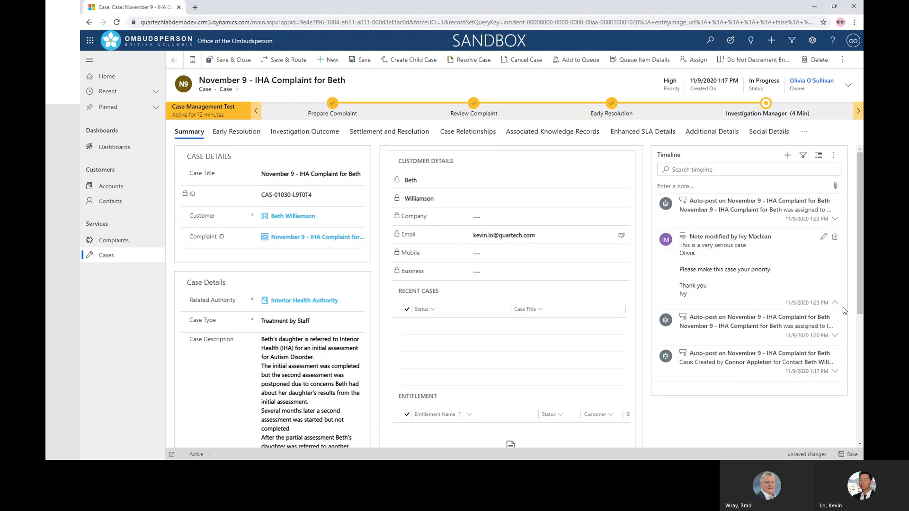
left_click(850, 455)
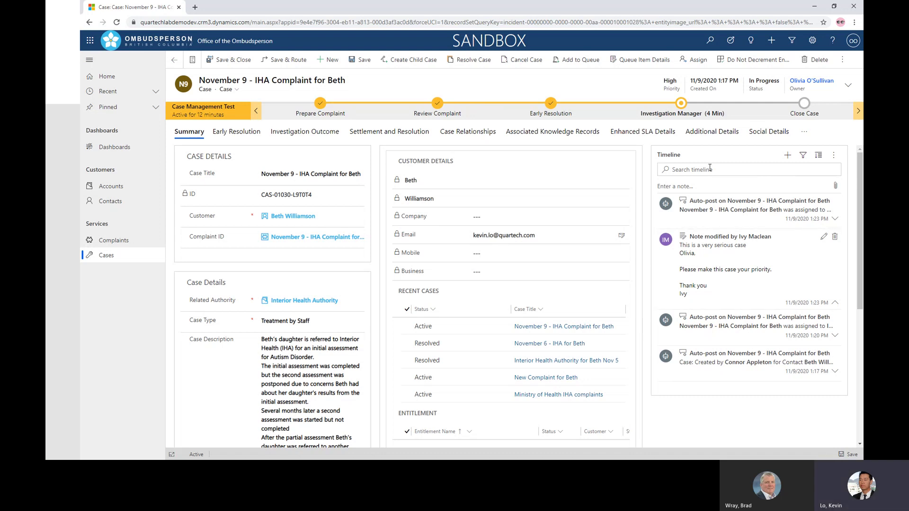
Start a new timeline note on the case titled "Please perform more research on this case"
left_click(787, 155)
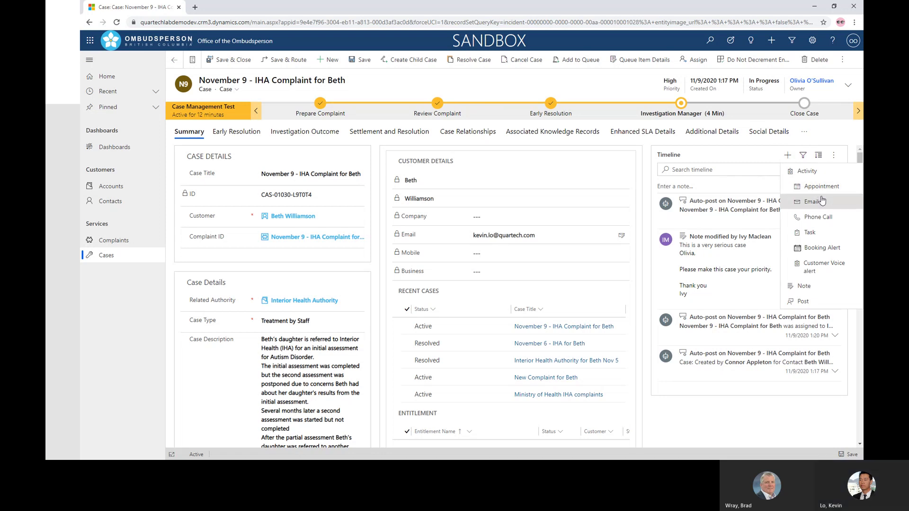
left_click(809, 288)
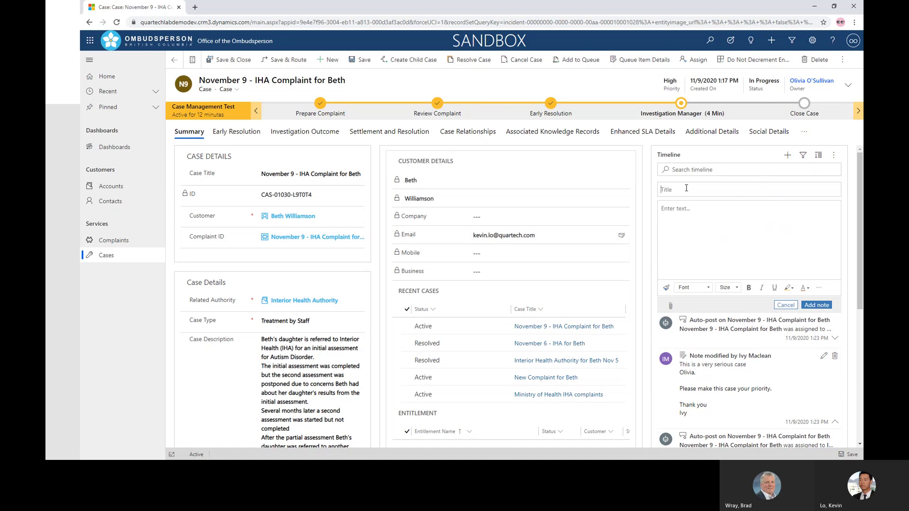
type("Please perform m")
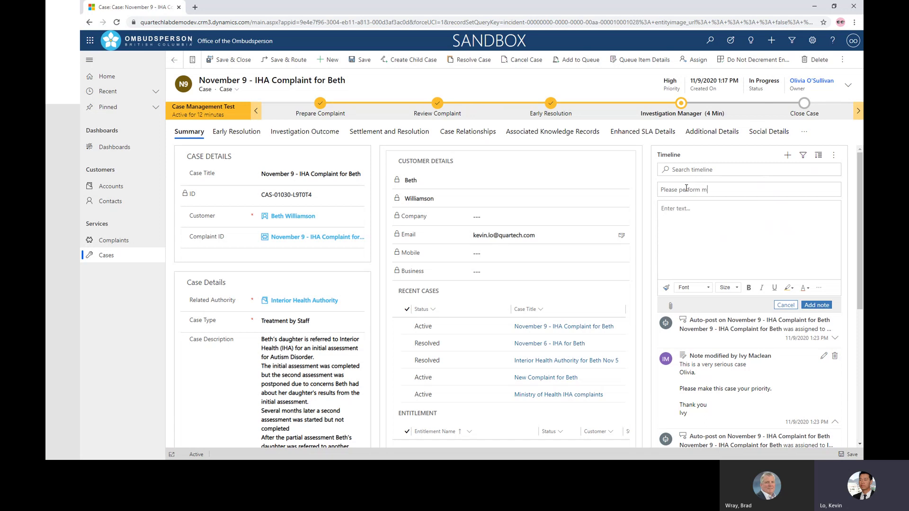
type("ore research on this case")
key("Tab")
Greet the Investigation Coordinator in the note and write "Please attach any neccessary website and previous case into this case."
type("Hi Ian,")
key("Return")
key("Return")
type("Please att")
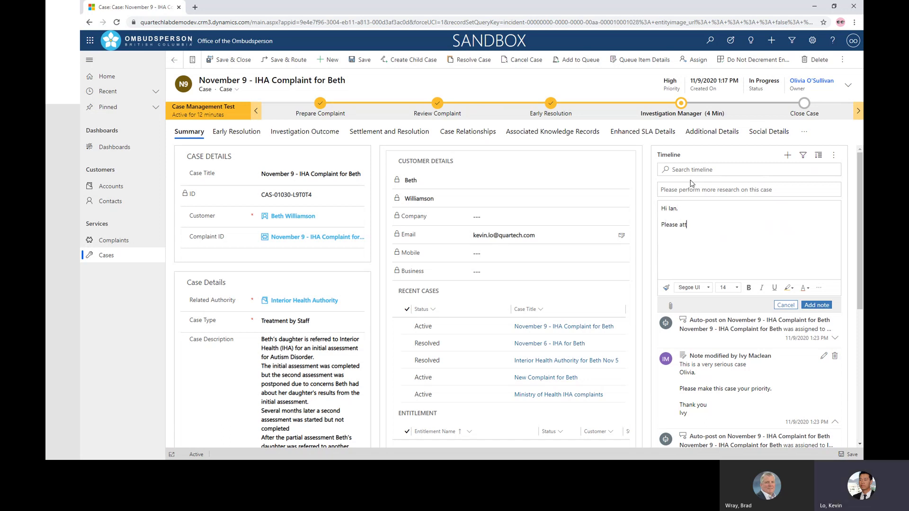
type("ach any necce")
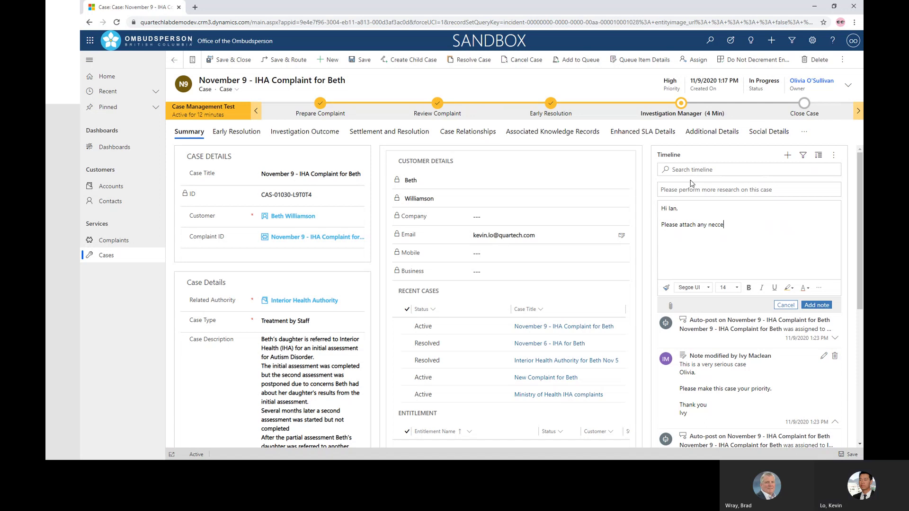
type("ssary ")
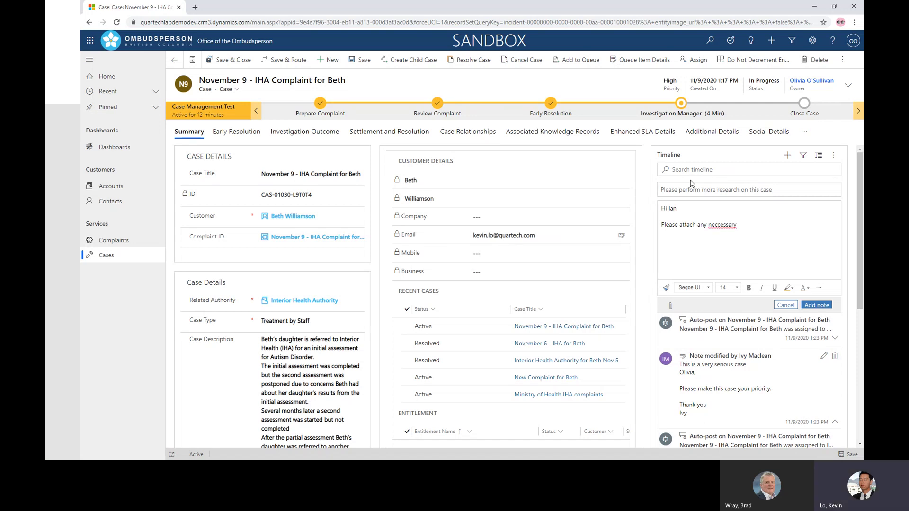
type("se")
key("BackSpace")
key("BackSpace")
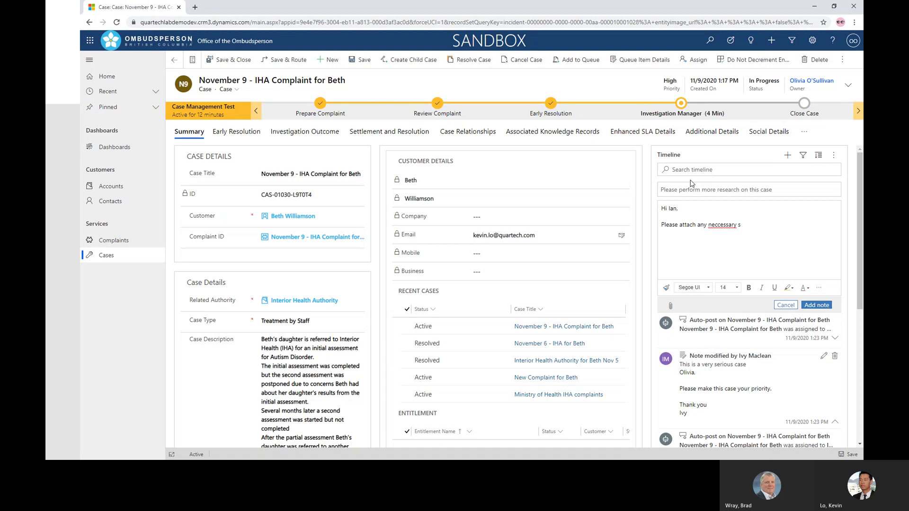
type("wes")
type("sit")
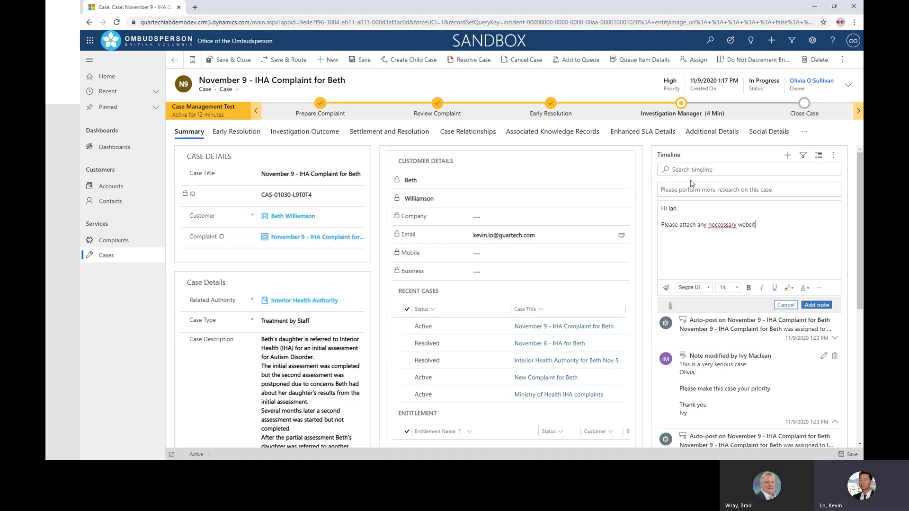
type("e")
type(" adn")
key("BackSpace")
key("BackSpace")
key("BackSpace")
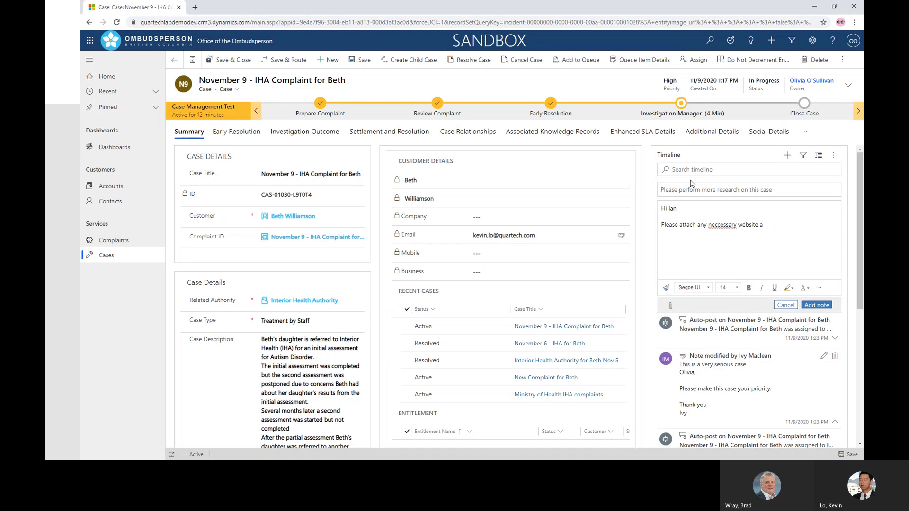
type("nd previous ")
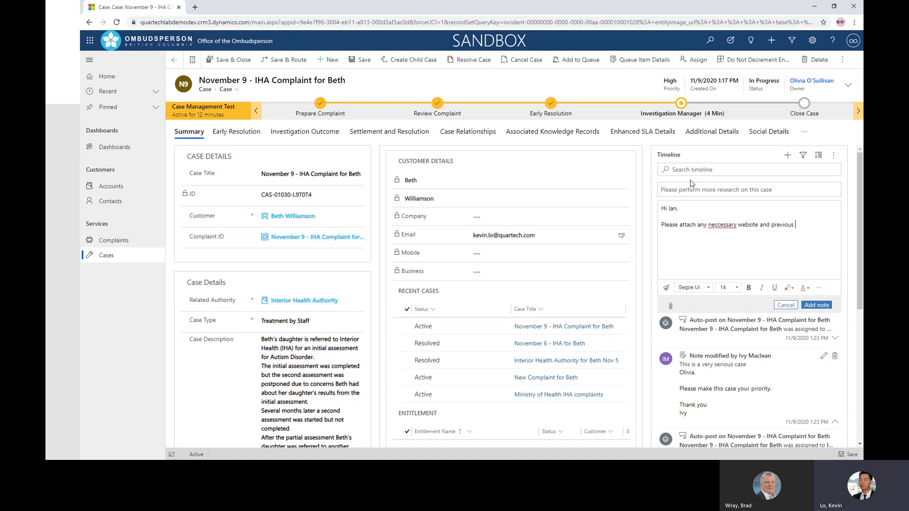
type("case into ")
type("E")
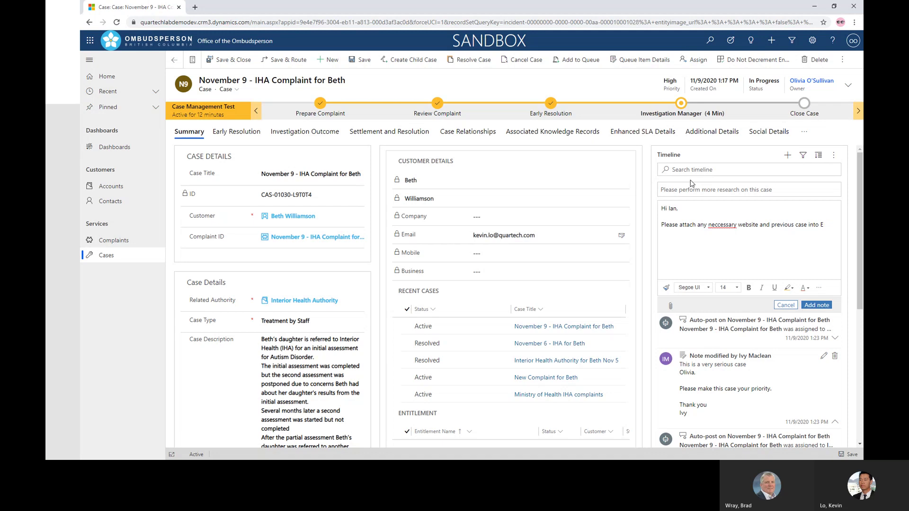
type("Bthis case.")
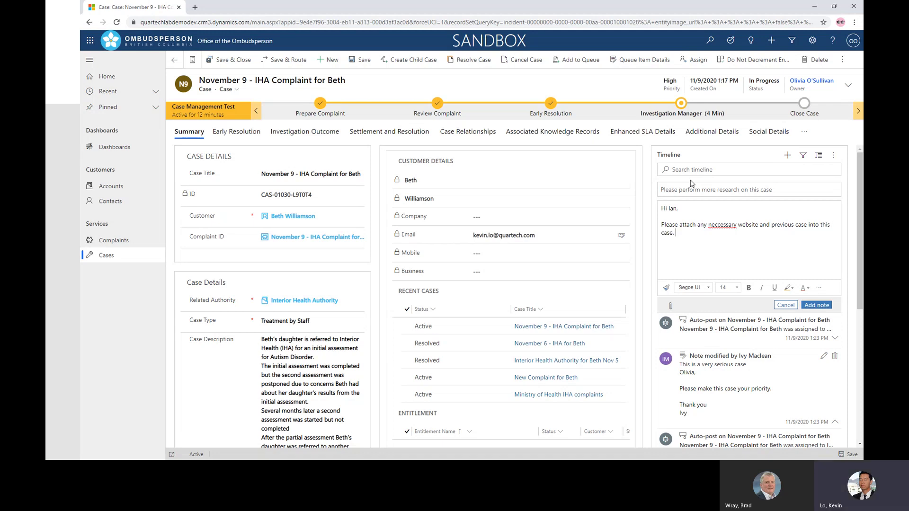
Sign off the note with "Thank you." and the Ombudsperson Officer's first name
type("Thank you.")
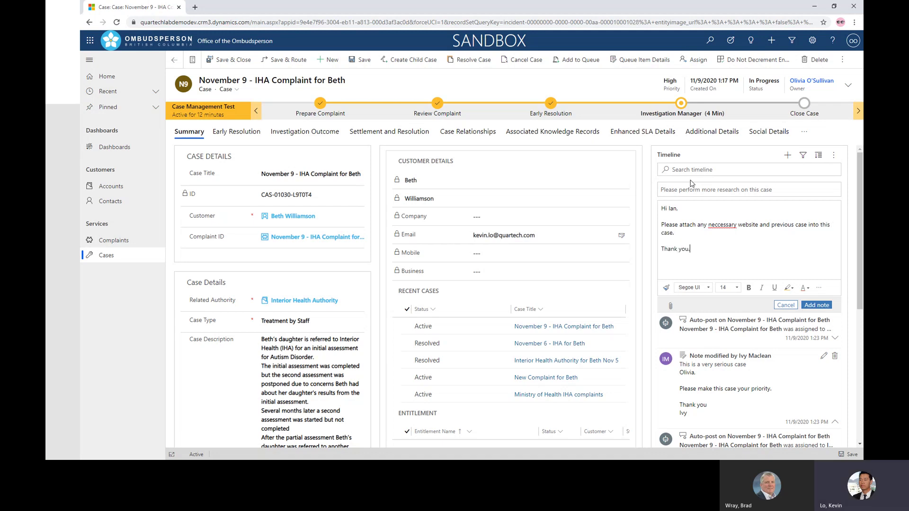
key("Return")
type("K")
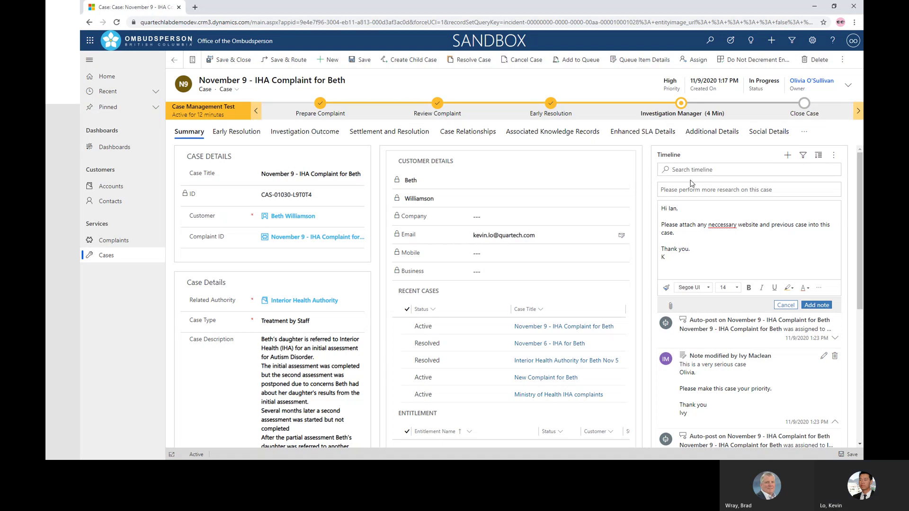
key("BackSpace")
type("Olivia")
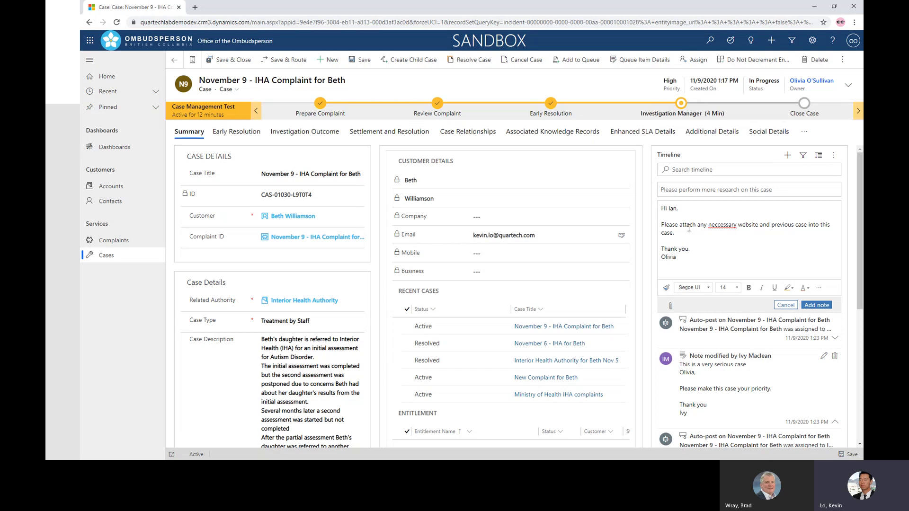
Correct the misspelled word in the note's request to "necessary" and add the note to the timeline
triple_click(719, 225)
left_click(719, 226)
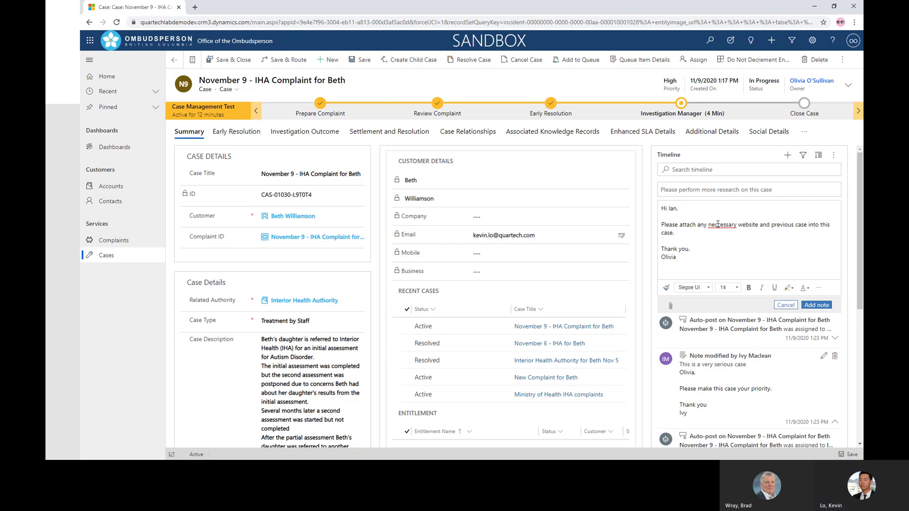
left_click_drag(720, 225, 718, 224)
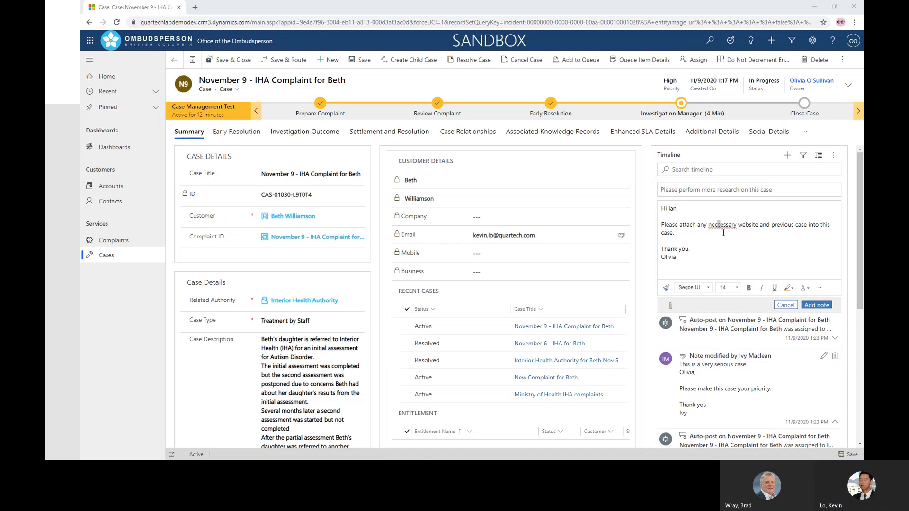
left_click_drag(717, 225, 720, 225)
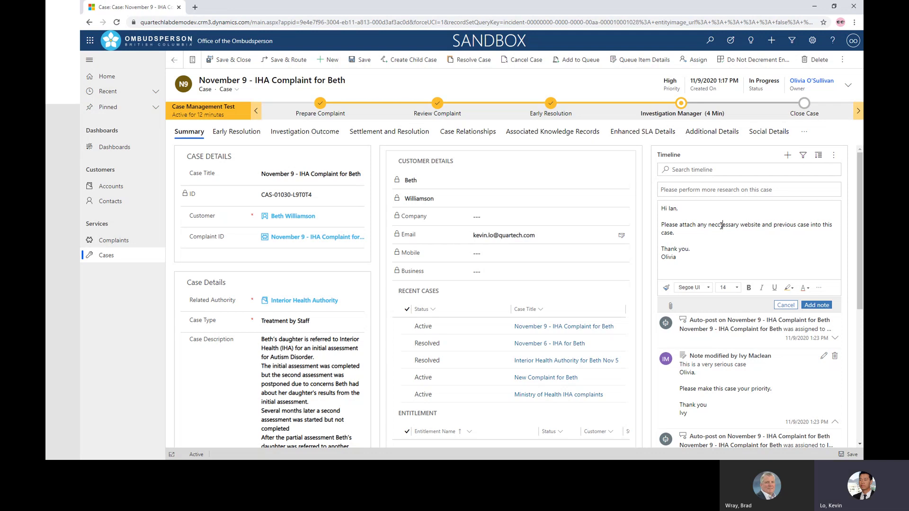
key("BackSpace")
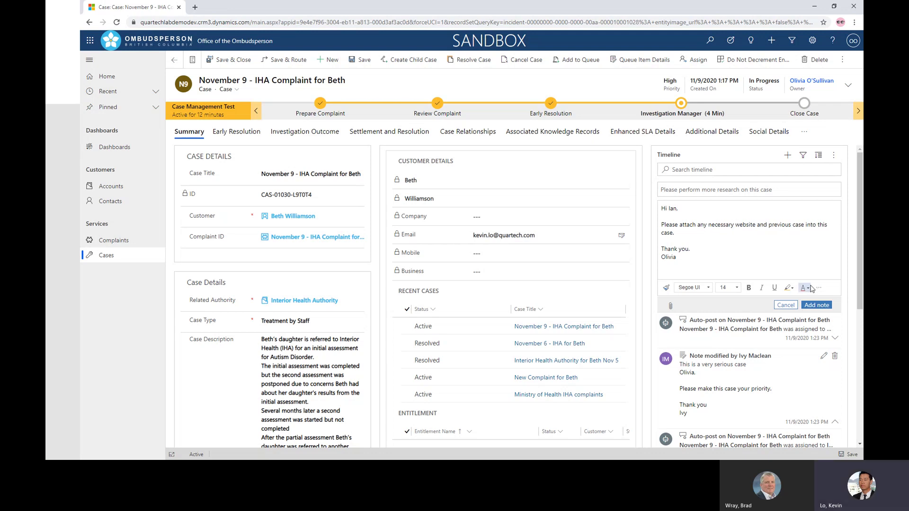
left_click(816, 306)
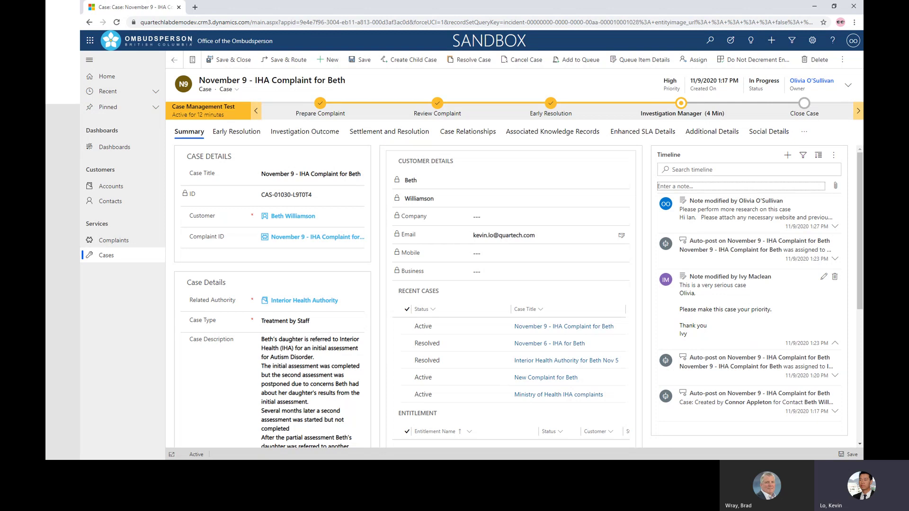
Switch to the presentation and show the Investigation Coordinator's full task list
key("alt+Tab")
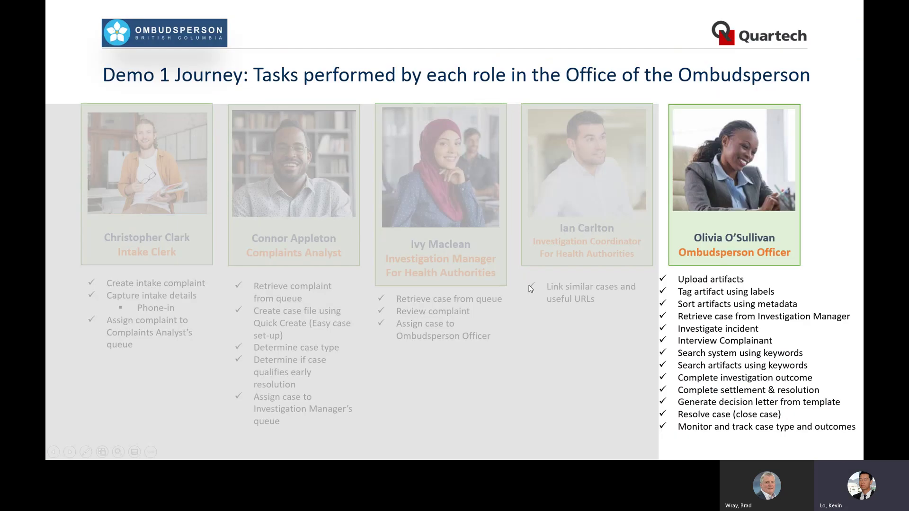
left_click(531, 274)
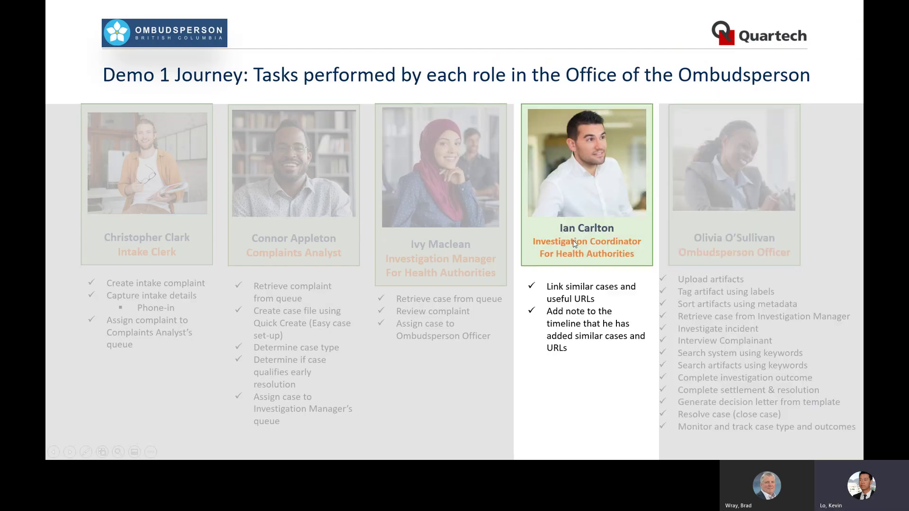
key("Left")
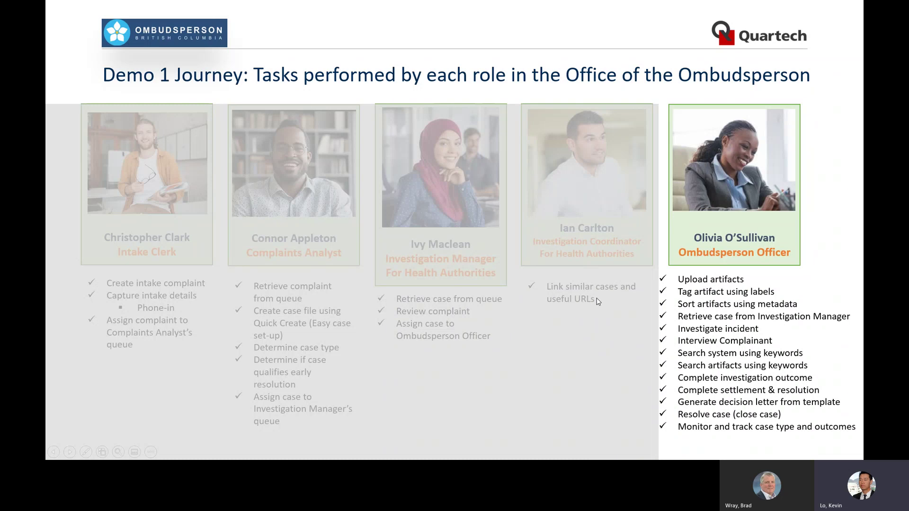
key("Right")
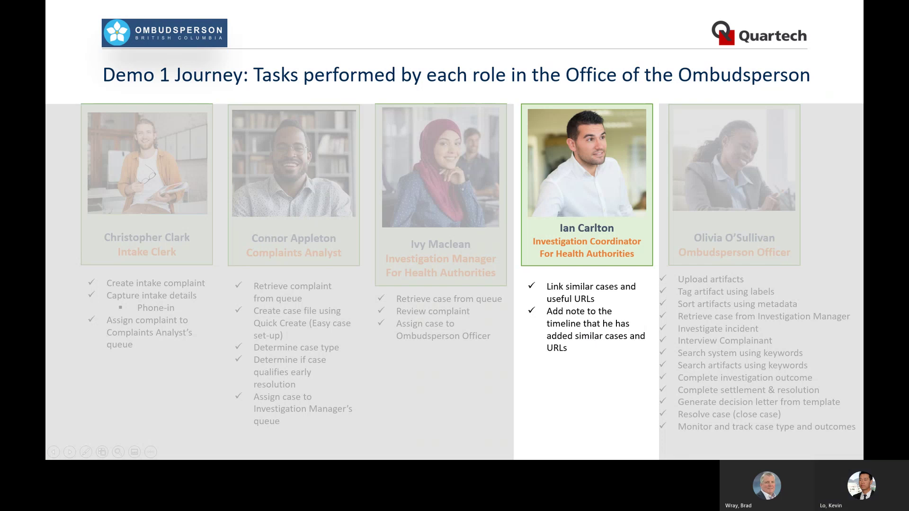
Switch to the Investigation Coordinator Case Load dashboard, refresh it, and go to page 3 of the active cases
key("alt+Tab")
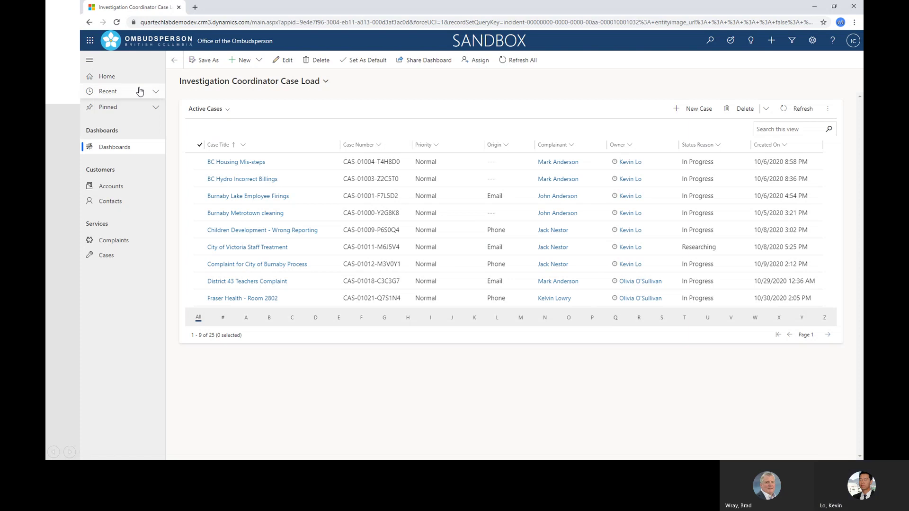
left_click(506, 65)
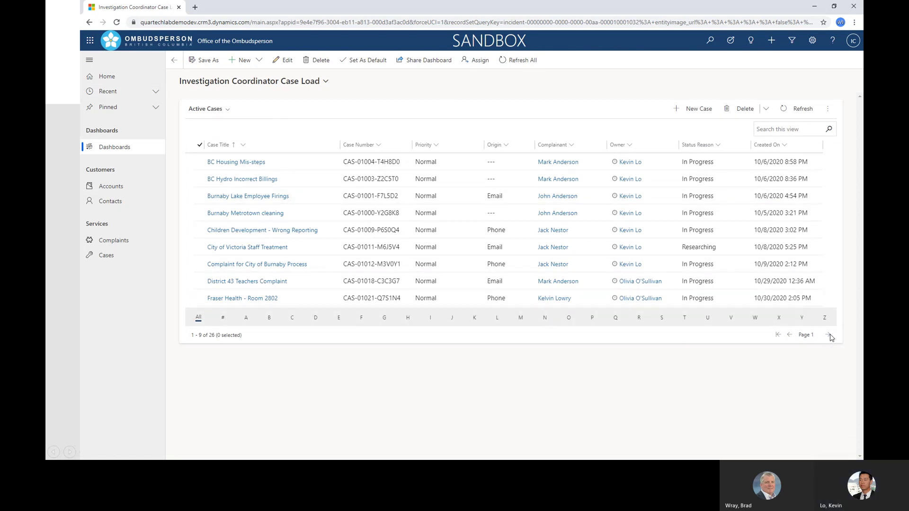
left_click(828, 336)
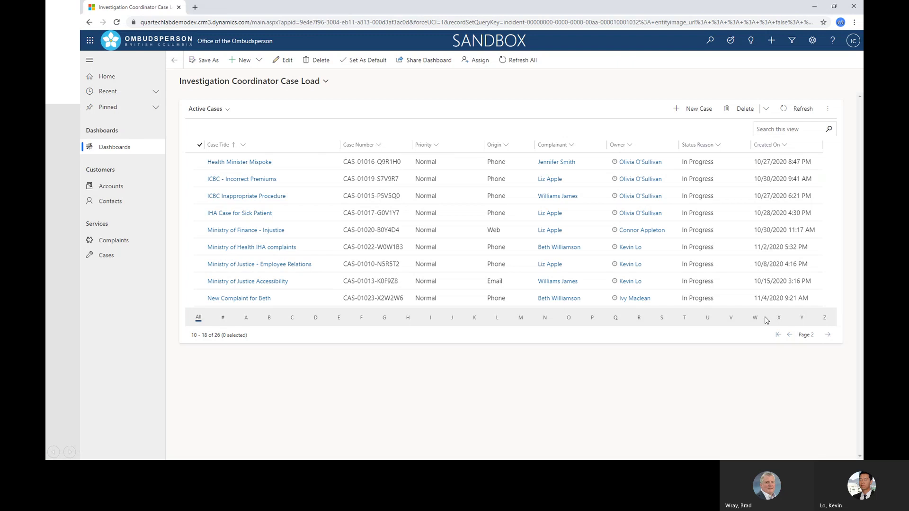
left_click(828, 335)
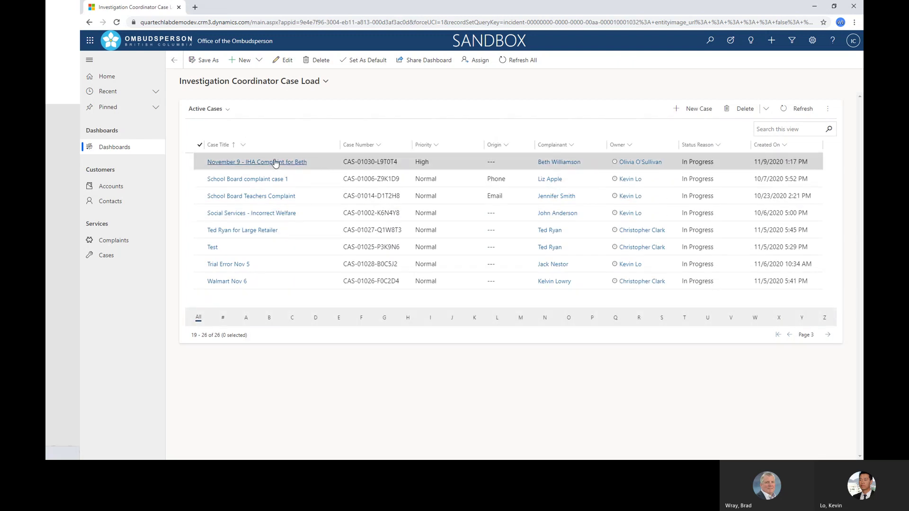
Open the November 9 IHA complaint case and review the Ombudsperson Officer's expanded note and the Investigation Sources fields
left_click(235, 163)
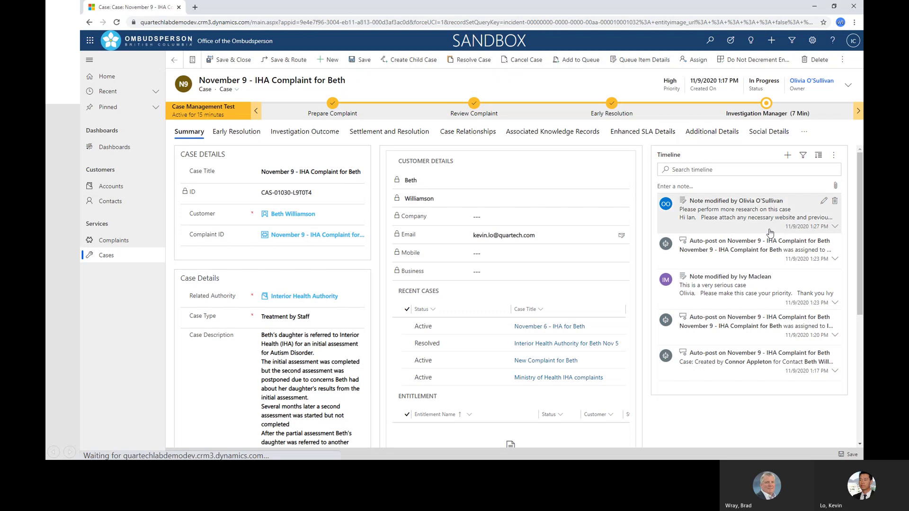
left_click(835, 227)
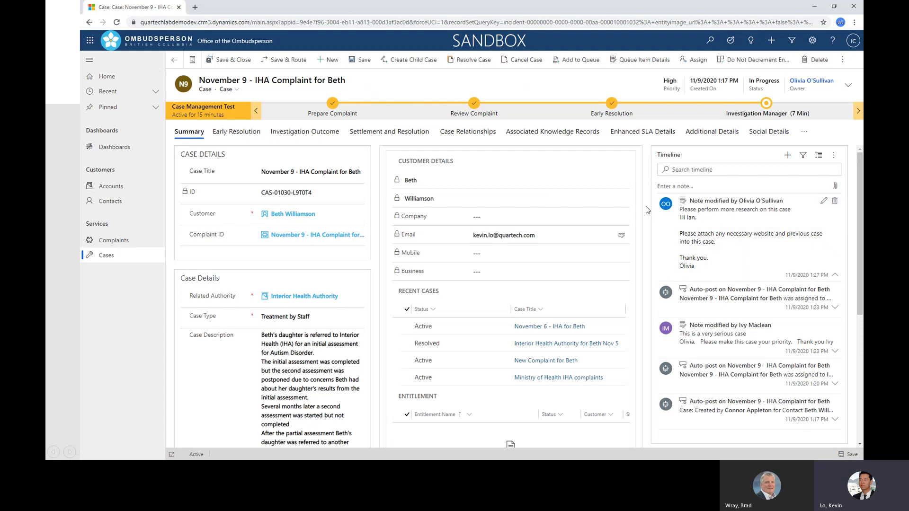
scroll(647, 209, "down", 5)
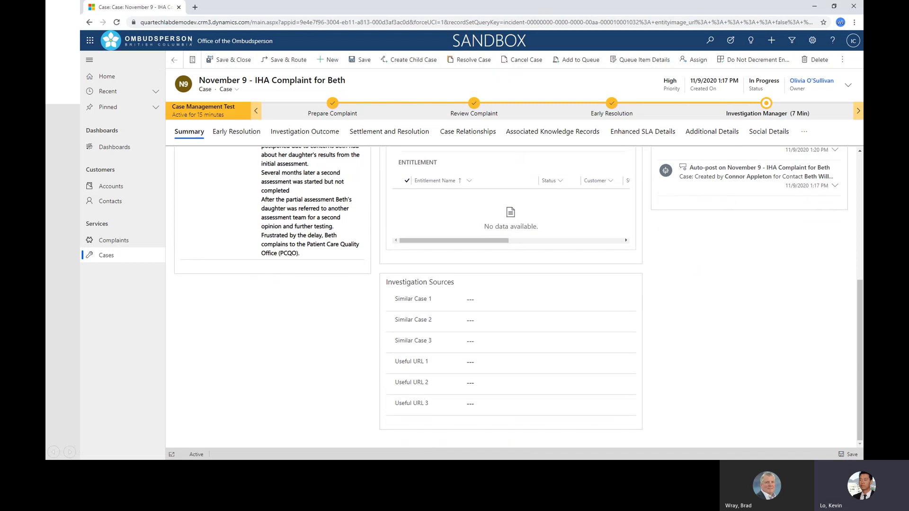
Search Google for "provincial health authority" in a new browser tab and open the Provincial Health Services Authority website
left_click(195, 7)
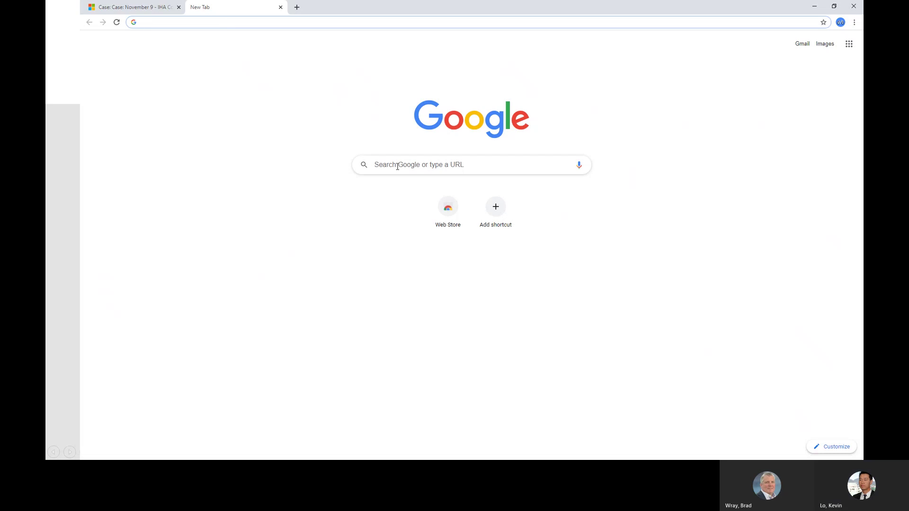
left_click(412, 169)
type("p")
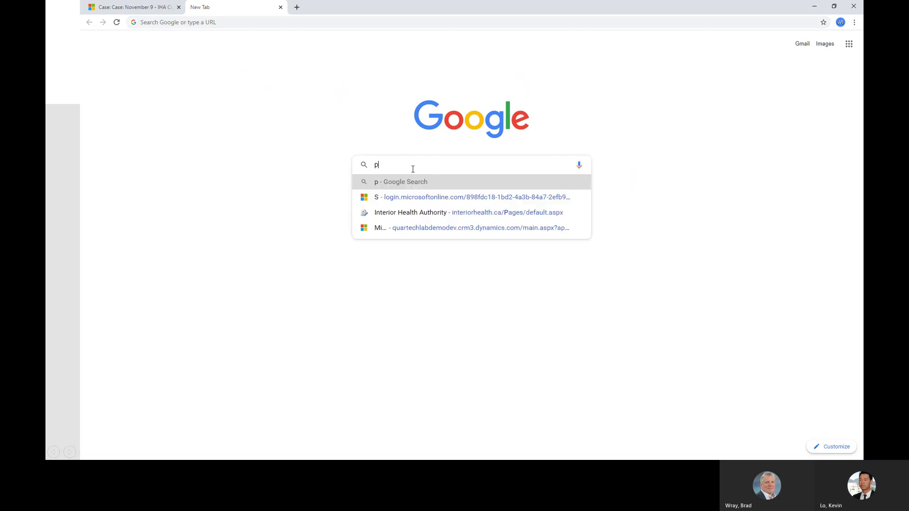
type("rovincial")
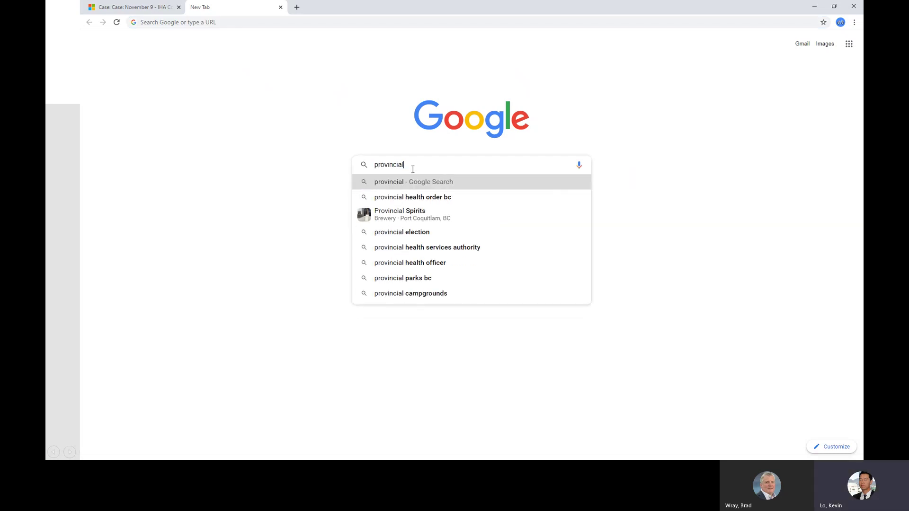
type(" health aut")
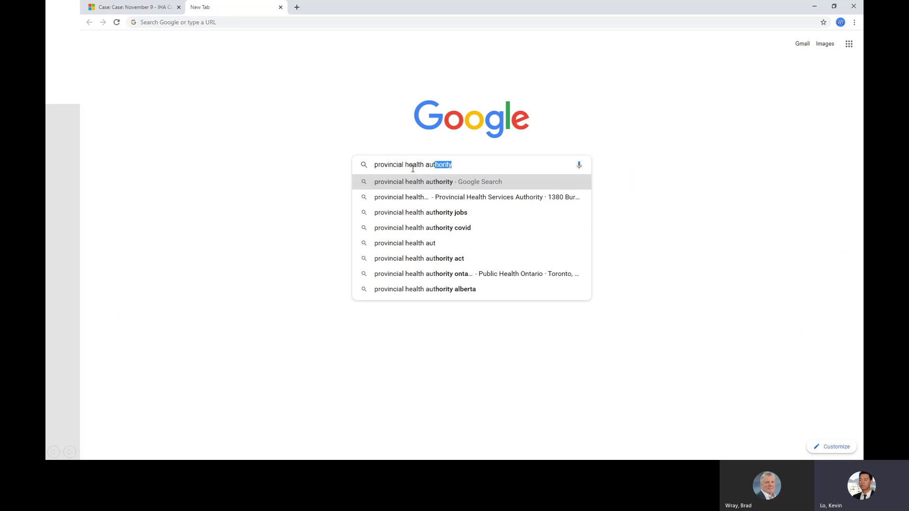
key("Return")
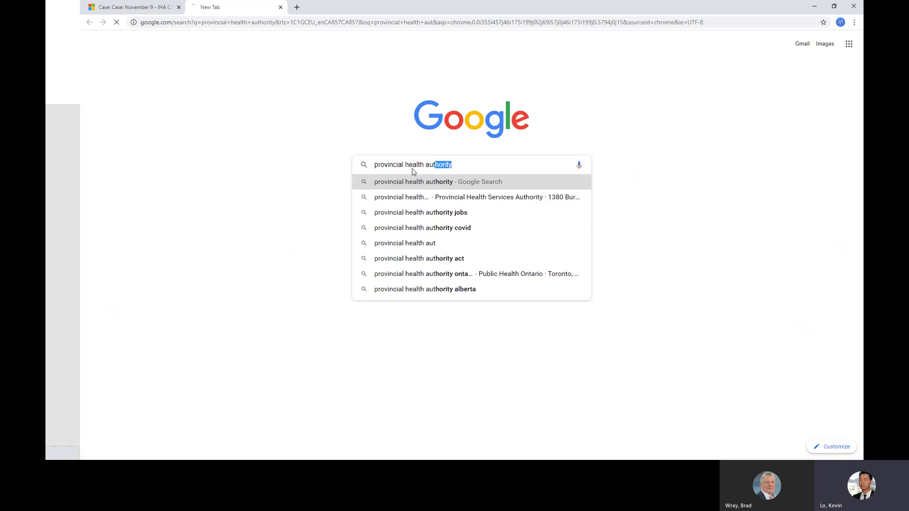
left_click(238, 120)
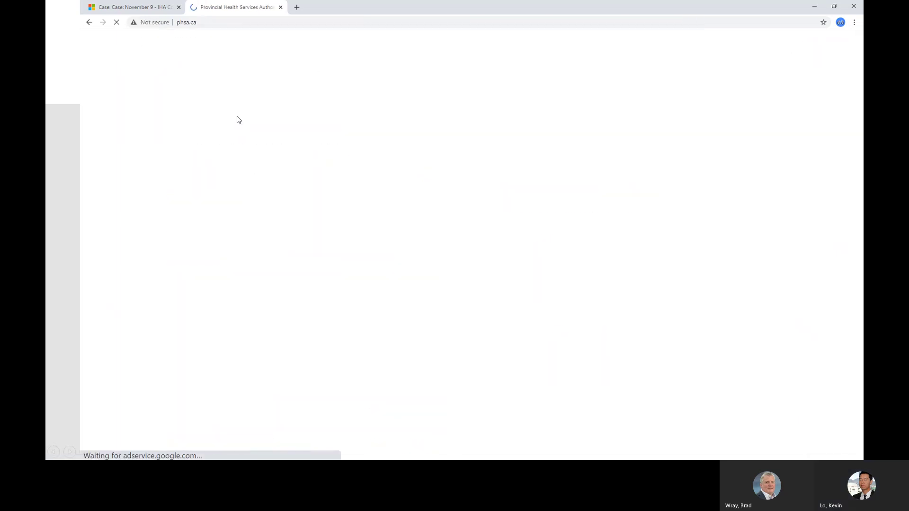
left_click(206, 23)
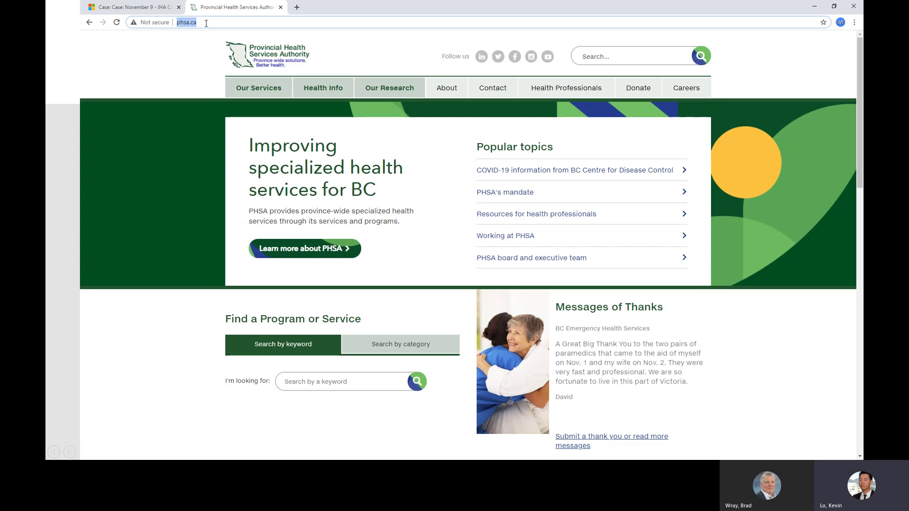
left_click(135, 7)
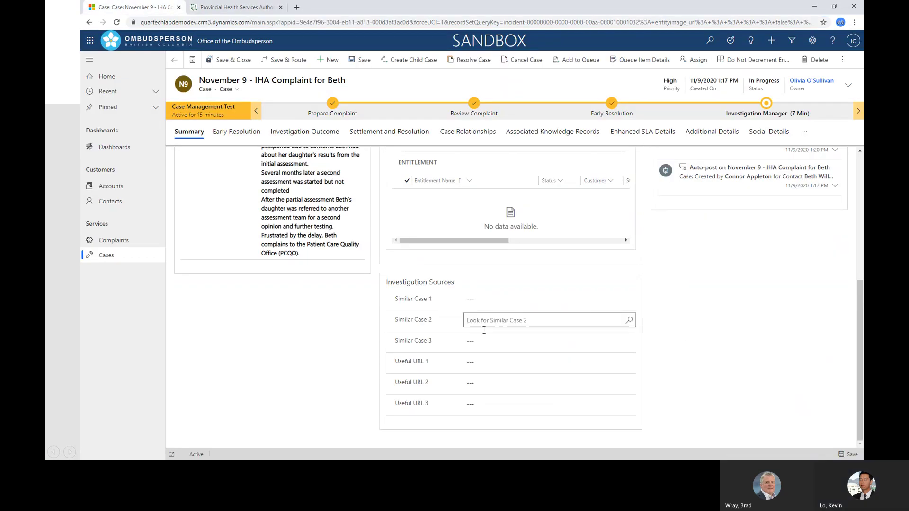
left_click(488, 362)
type("http://www.phsa.ca/")
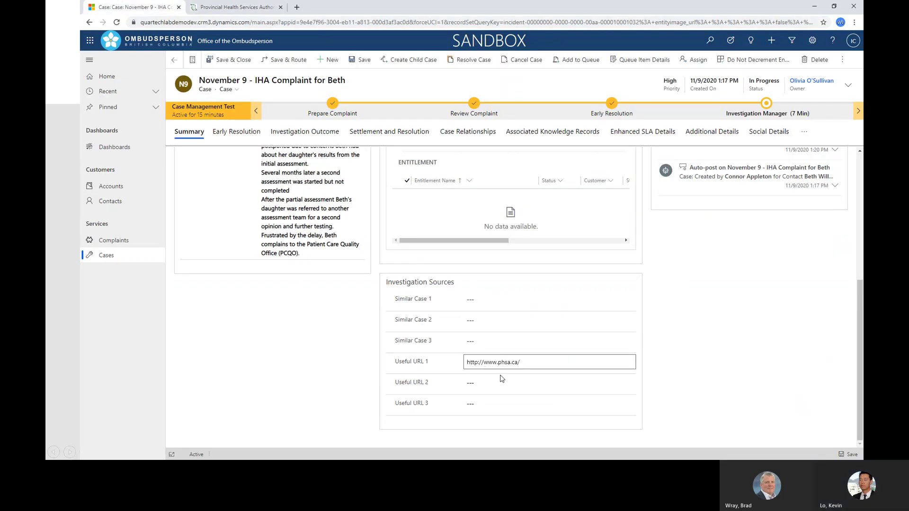
left_click(676, 394)
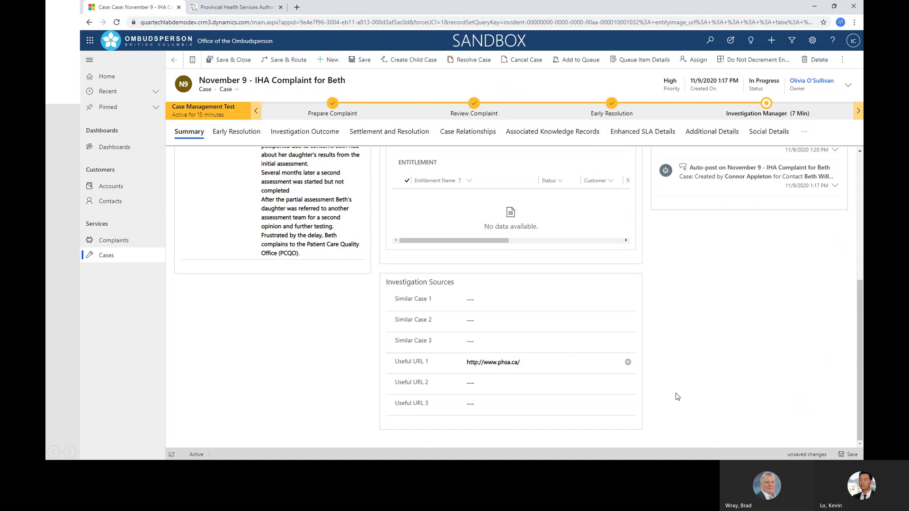
left_click(628, 363)
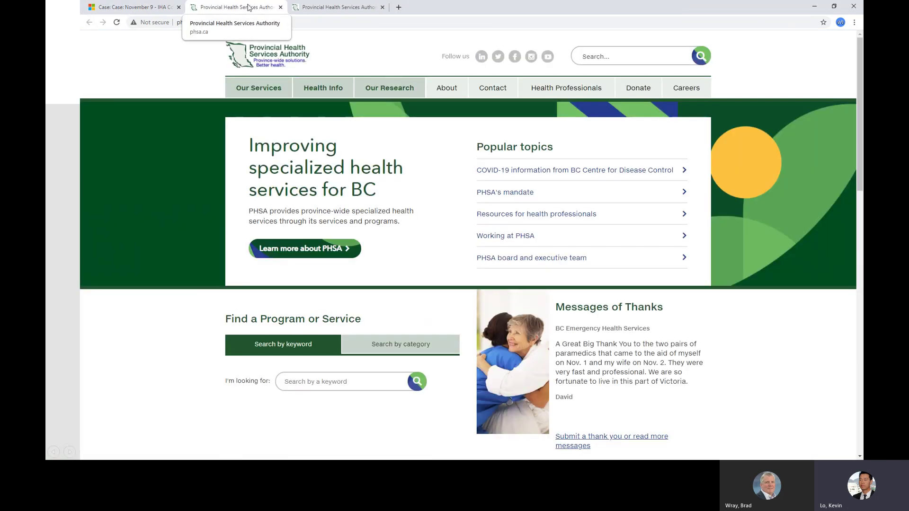
left_click(281, 7)
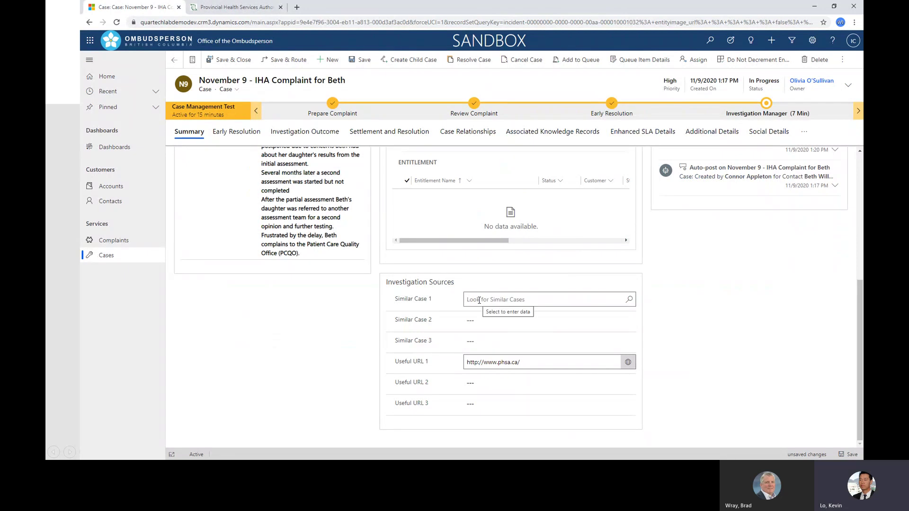
Set Similar Case 1 to Fraser Health - Room 2802, view that linked case, and return to the November 9 IHA complaint
left_click(479, 300)
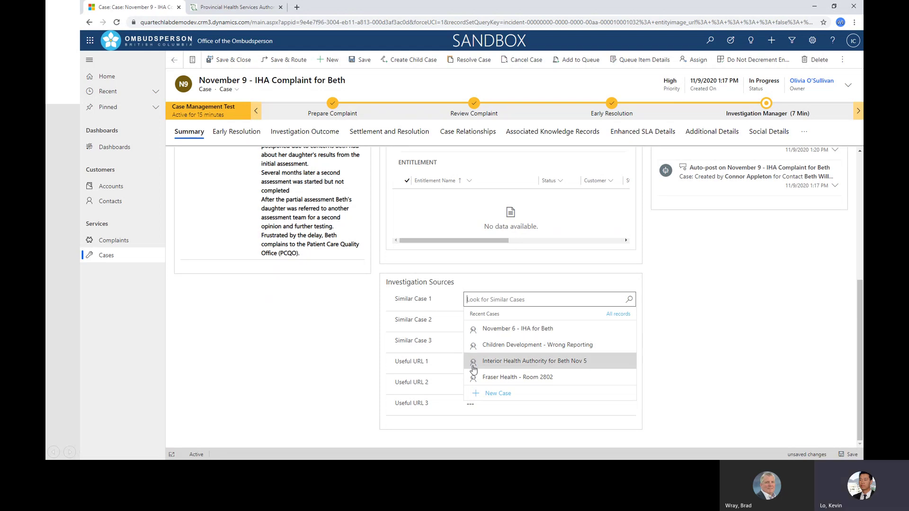
left_click(501, 383)
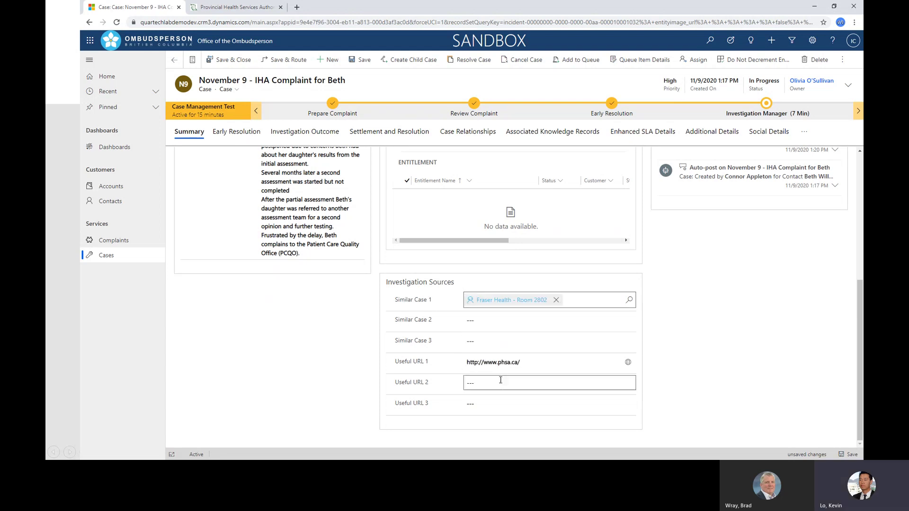
left_click(502, 302)
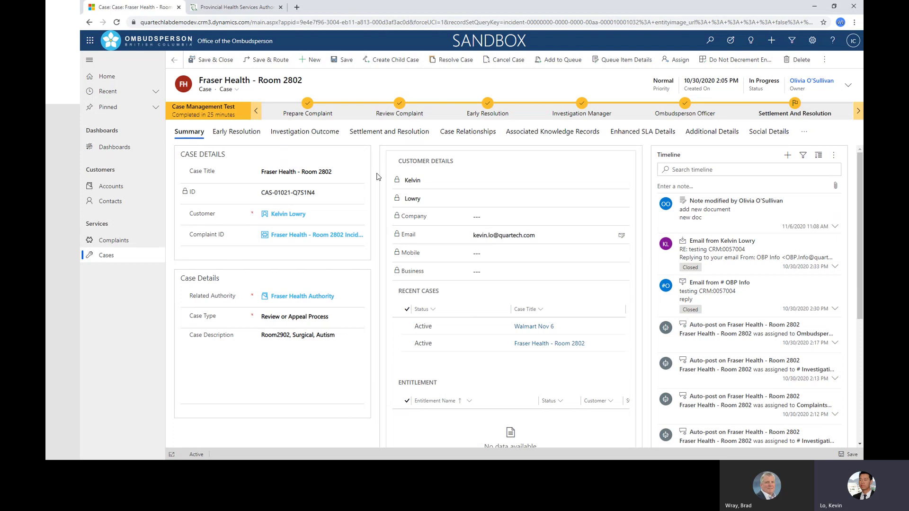
left_click(174, 62)
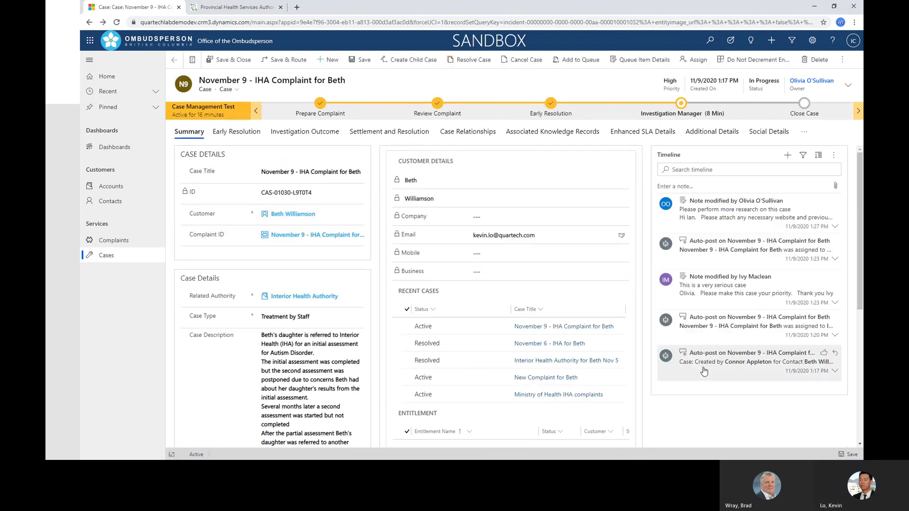
scroll(644, 327, "down", 5)
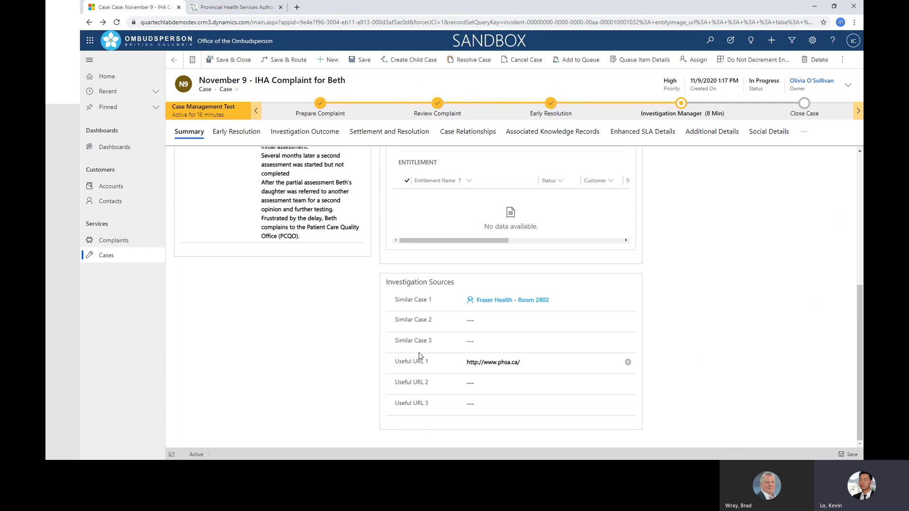
scroll(418, 353, "up", 5)
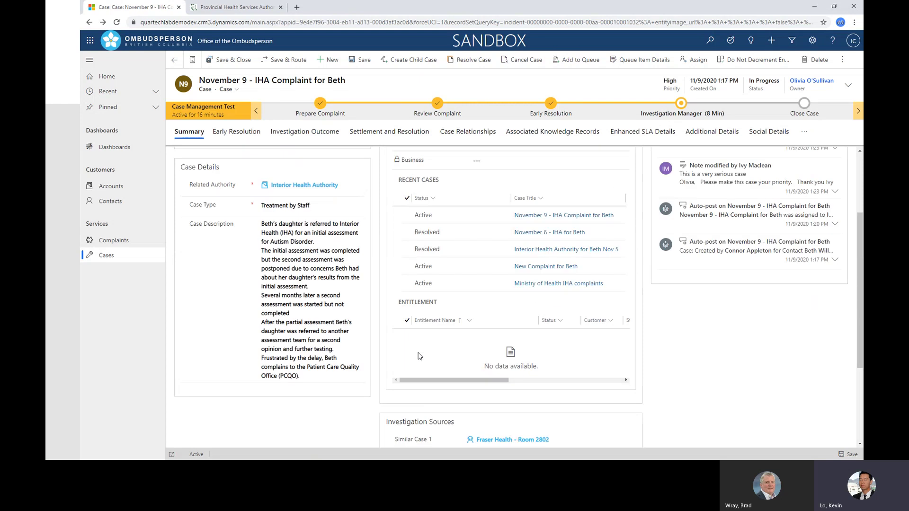
scroll(420, 343, "down", 5)
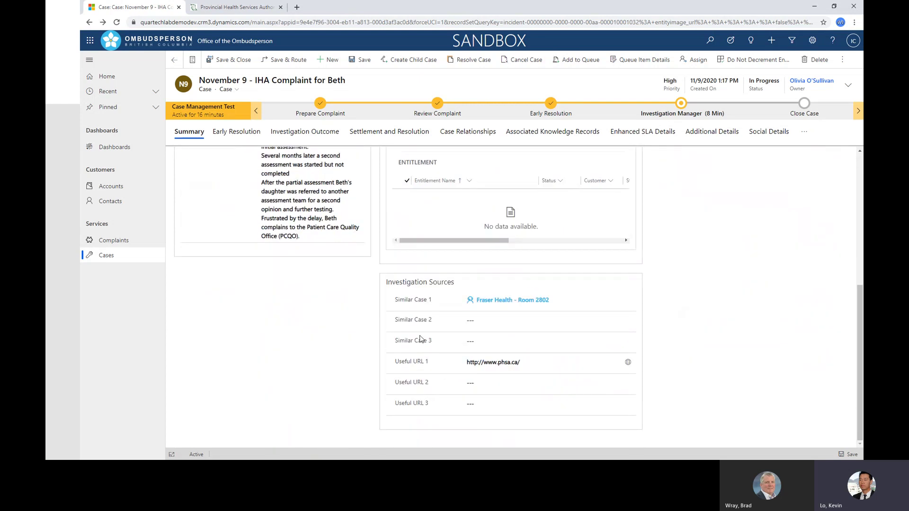
scroll(420, 338, "up", 5)
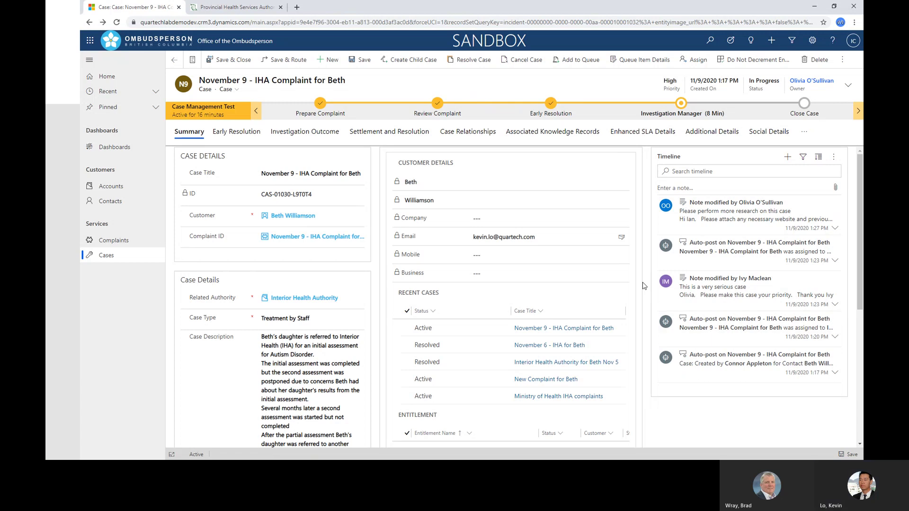
scroll(643, 286, "down", 5)
scroll(643, 286, "up", 5)
Start a new timeline note on the case titled "URL and Previous case have been attached"
left_click(787, 157)
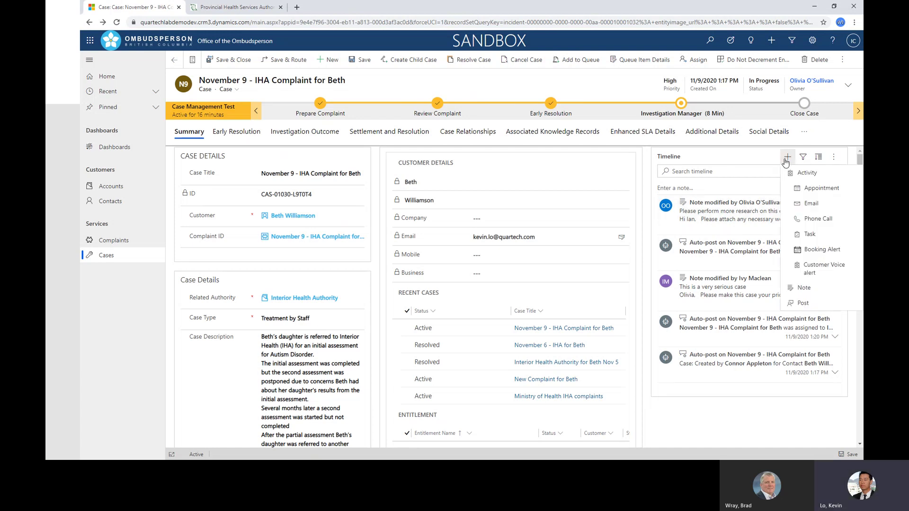
left_click(802, 288)
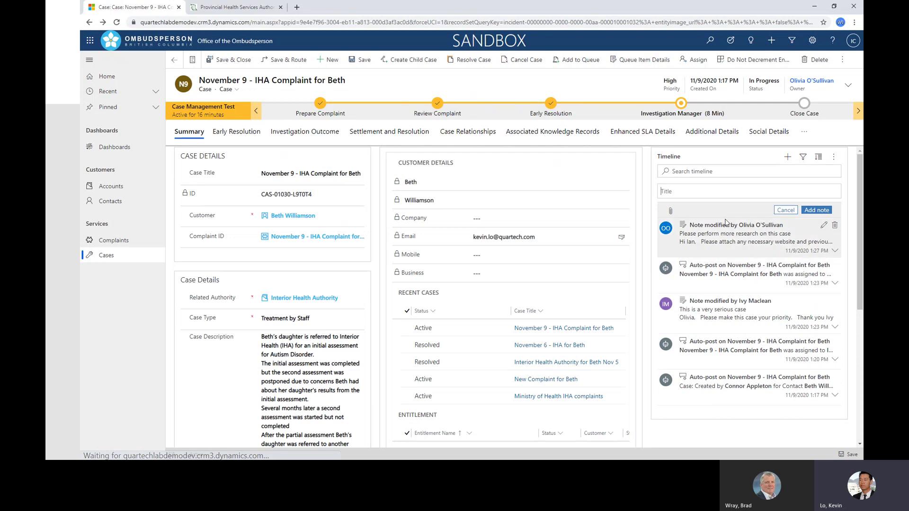
left_click(683, 192)
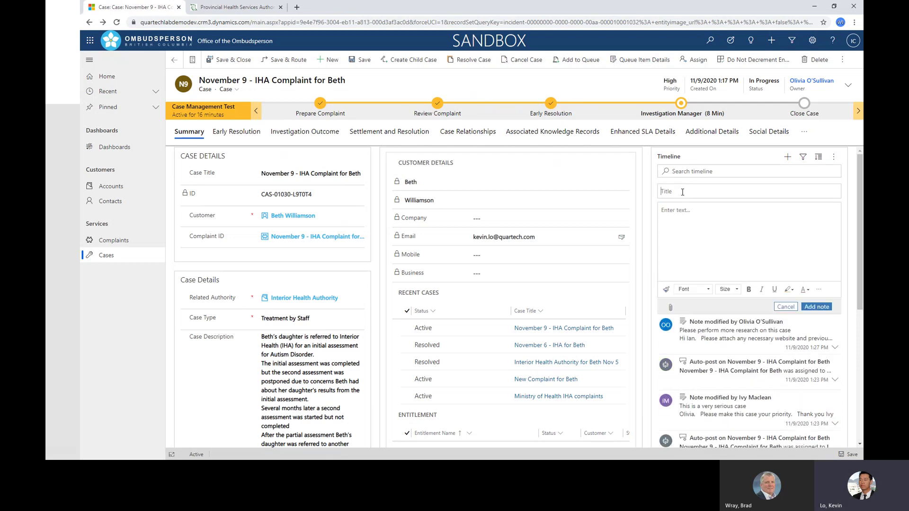
type("U")
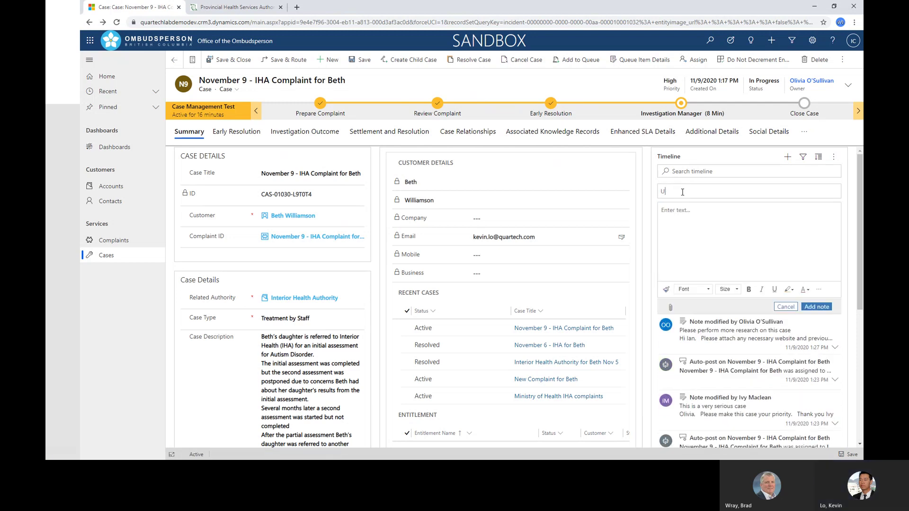
type("RL and Websi")
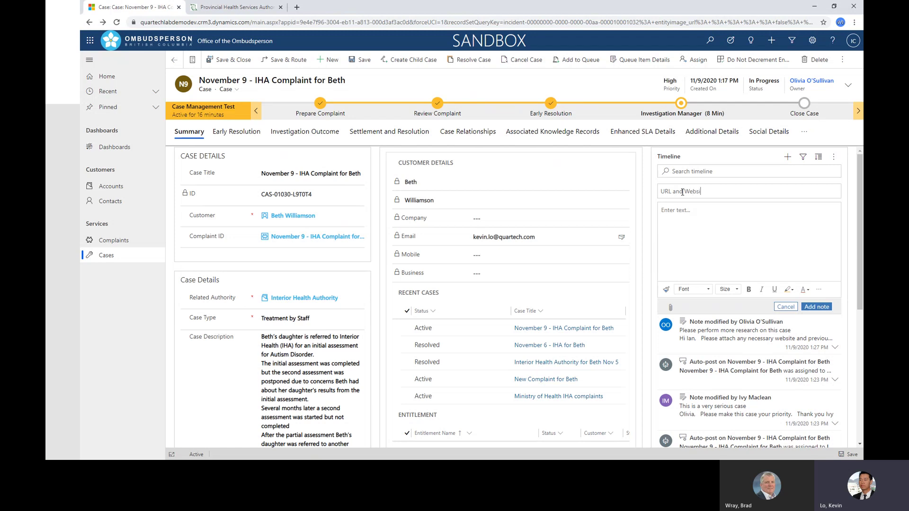
type("t")
key("BackSpace")
key("BackSpace")
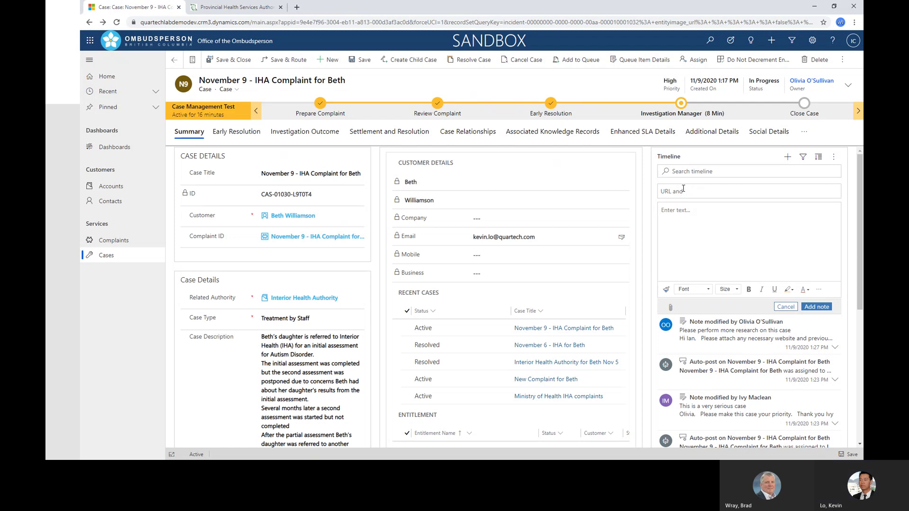
type("Previous")
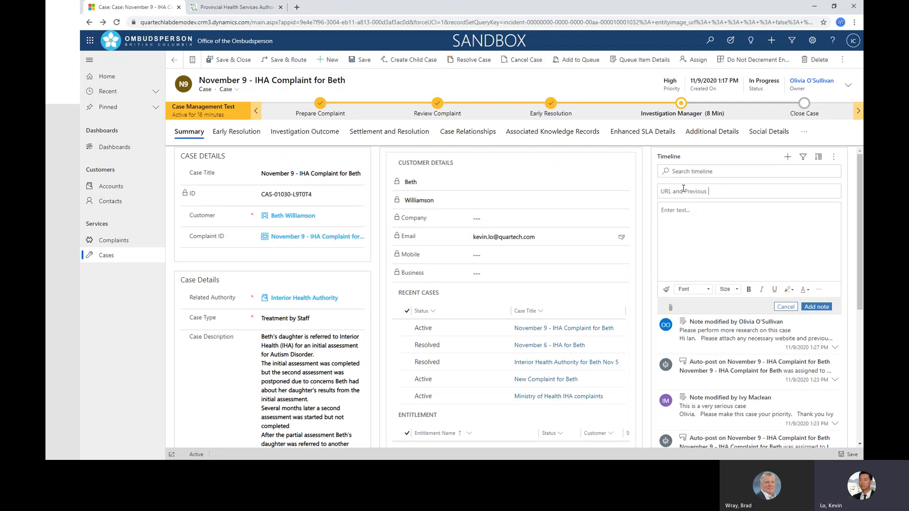
type(" case have been attached")
Enter "Please refer to the Summary Page" as the note's text and add the note to the timeline
key("Tab")
type("Pelase")
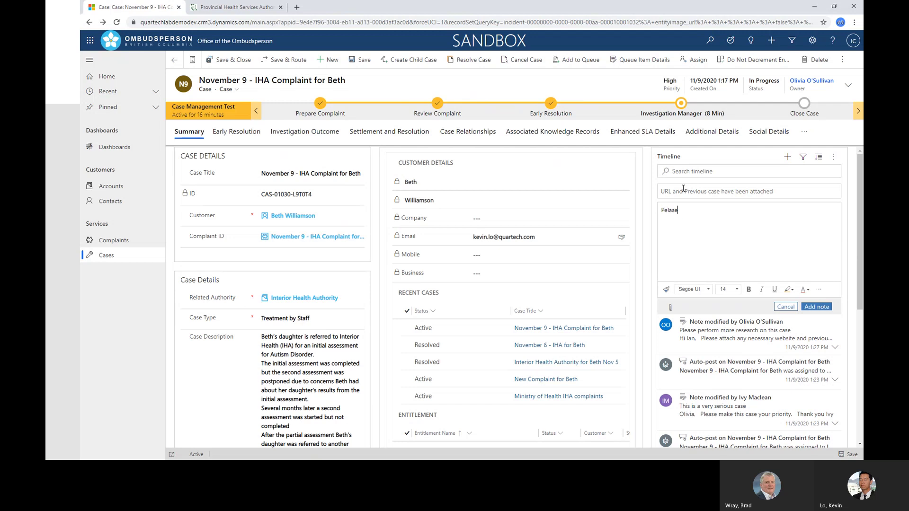
key("BackSpace")
type("lease refereto the Summary ")
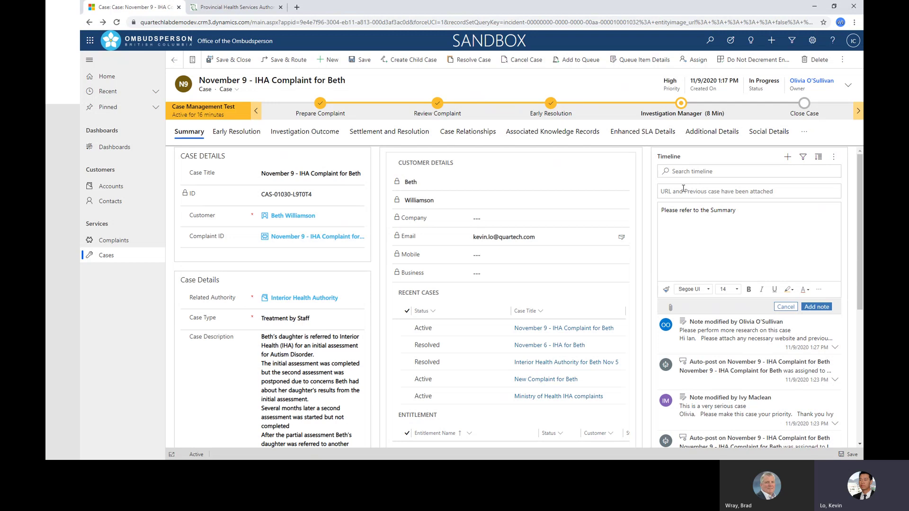
type("Page")
left_click(828, 308)
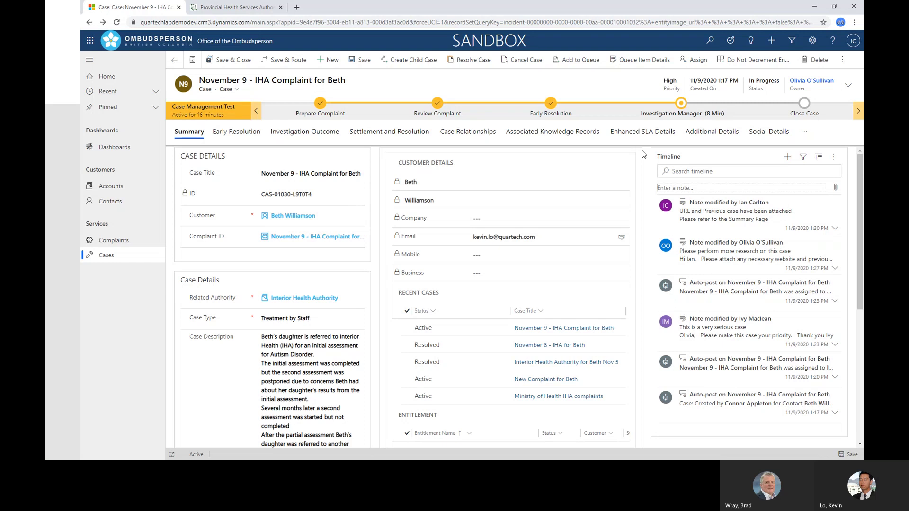
In the Investigation Manager stage, mark the case as urgent and escalate it to the Ombudsperson Officer stage
left_click(679, 104)
left_click(716, 159)
left_click(718, 189)
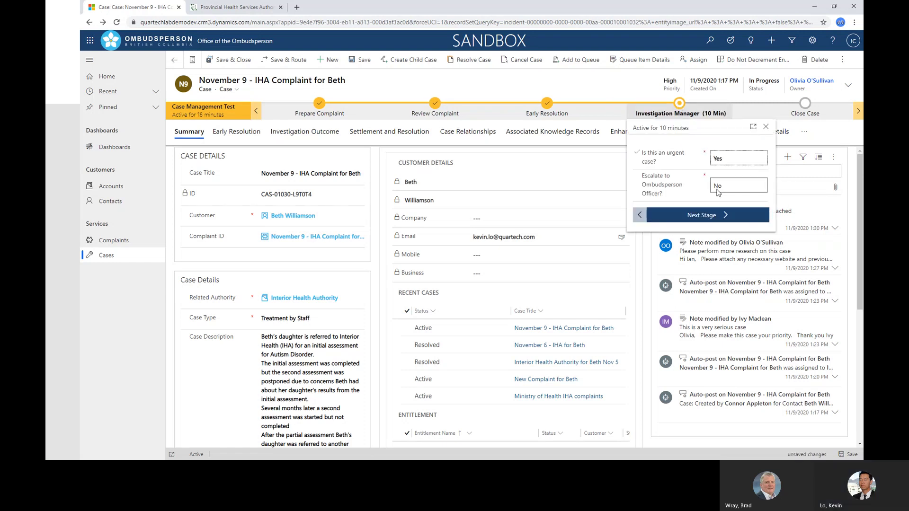
left_click(627, 215)
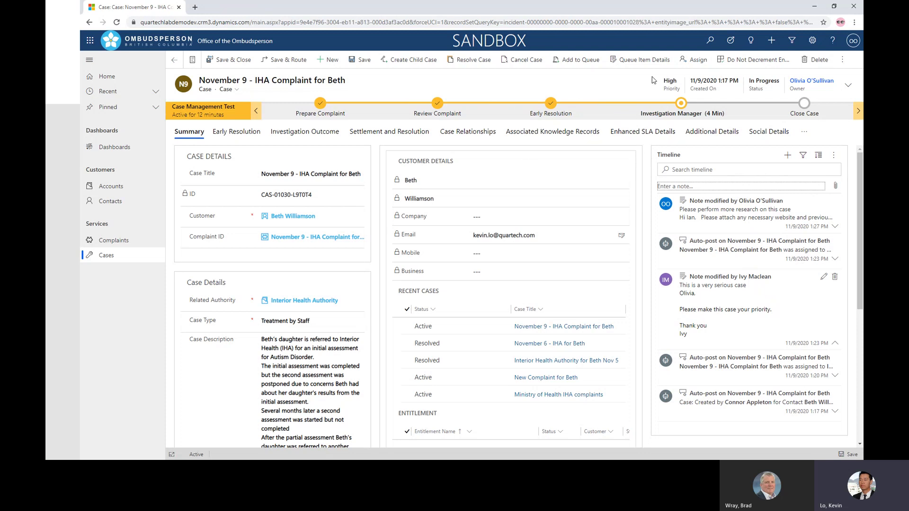
Reload the November 9 IHA complaint case in the Ombudsperson Officer's session and review its Investigation Sources
left_click(203, 60)
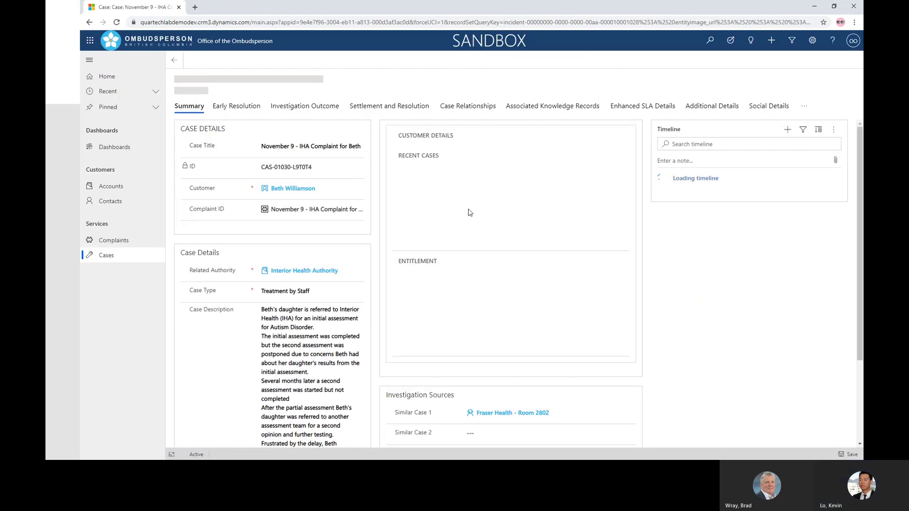
scroll(641, 250, "down", 3)
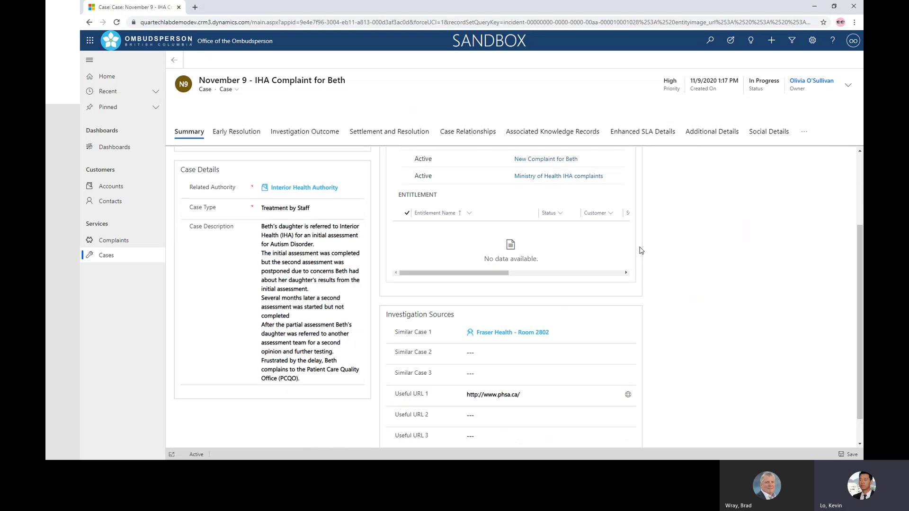
scroll(586, 373, "down", 2)
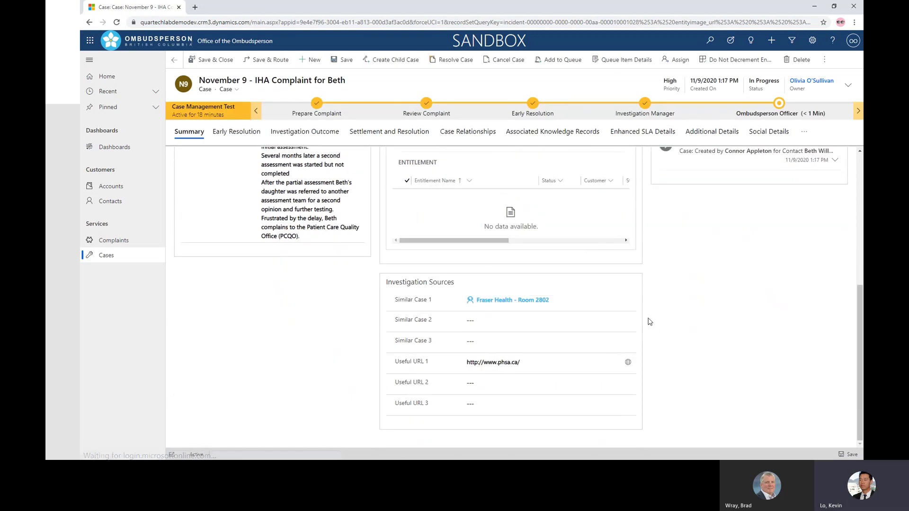
Start a new email activity from the timeline of the November 9 IHA complaint case
scroll(649, 322, "up", 5)
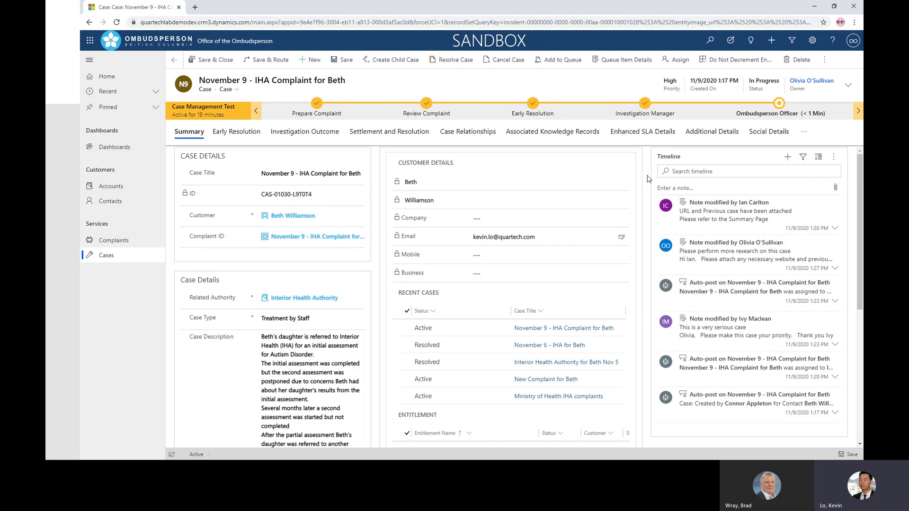
left_click(789, 158)
left_click(812, 210)
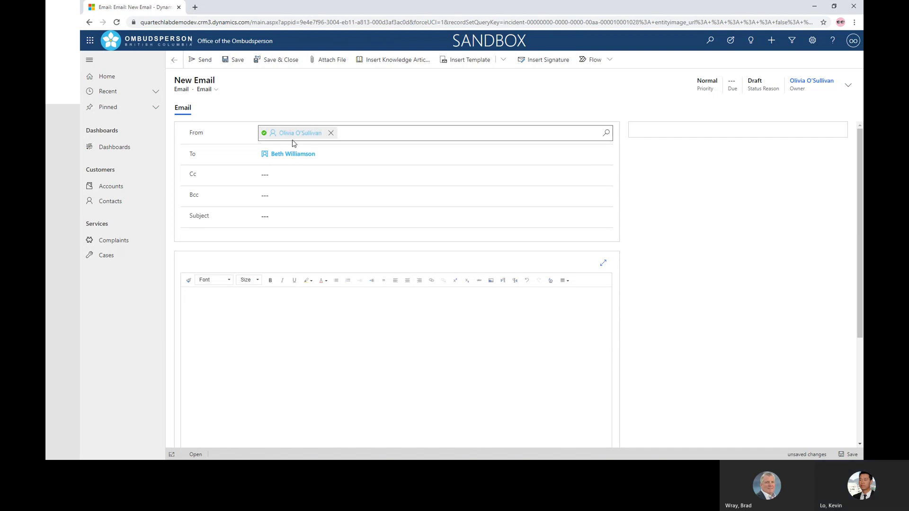
Replace the email's default sender with the # OBP Info queue
mouse_move(296, 140)
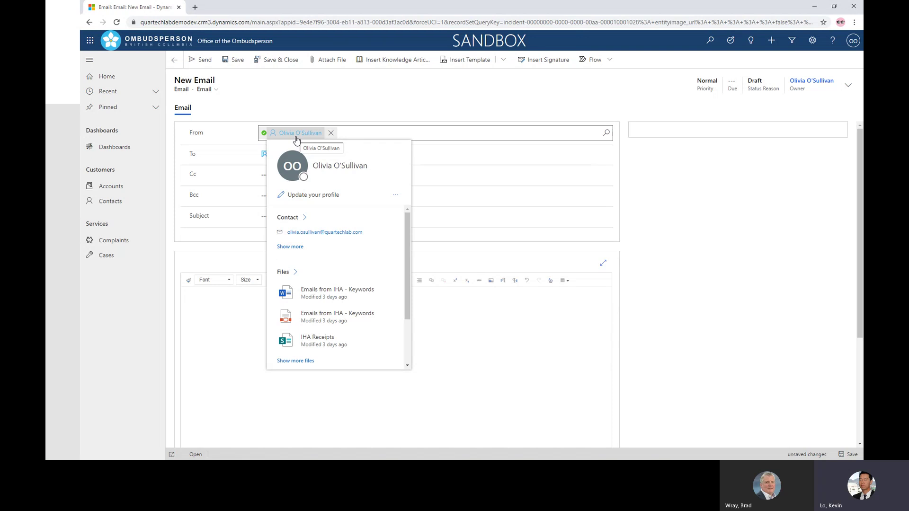
left_click(331, 133)
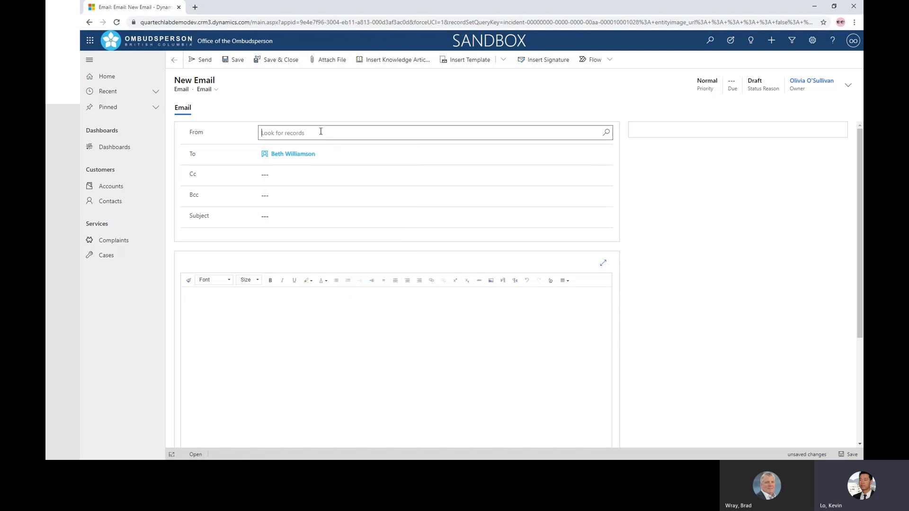
left_click(318, 130)
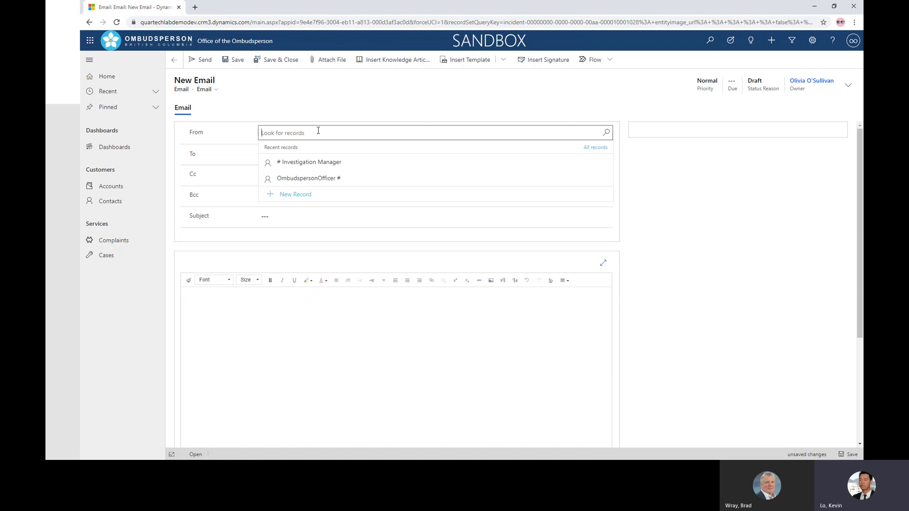
type("obp")
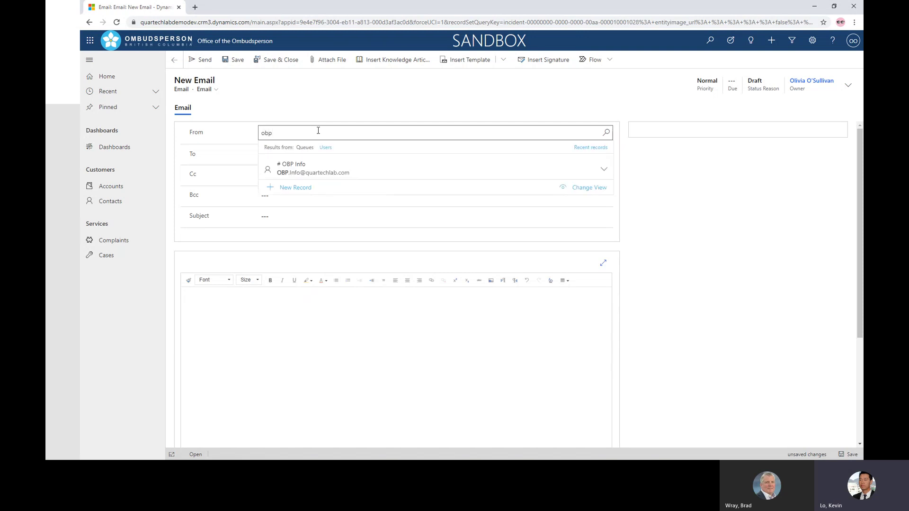
left_click(319, 170)
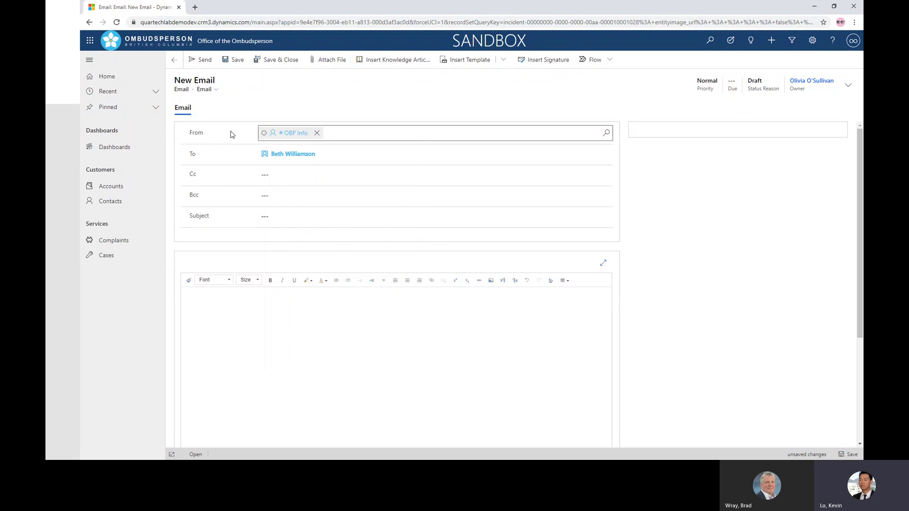
Set the email's subject to "Introductions and Interview" and open the body with a "Hi" greeting using the complainant's first name
left_click(282, 218)
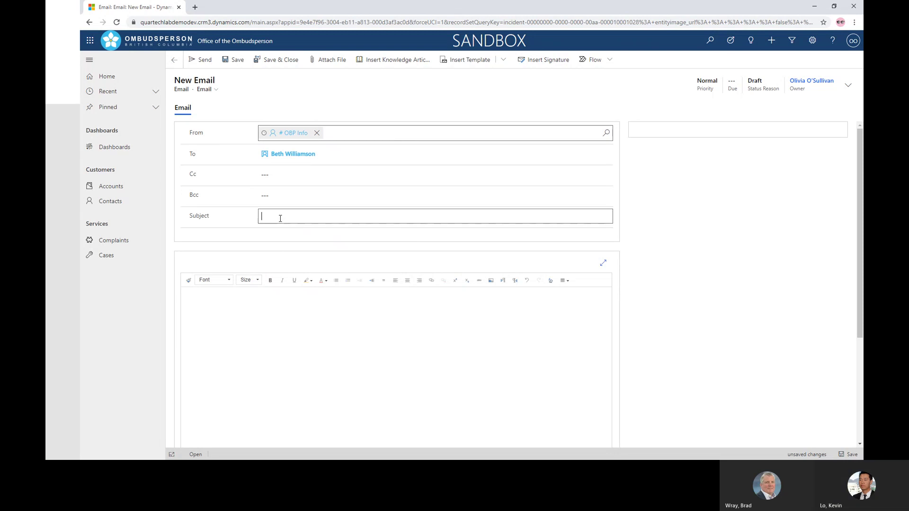
type("Introductions and Interview")
left_click(267, 305)
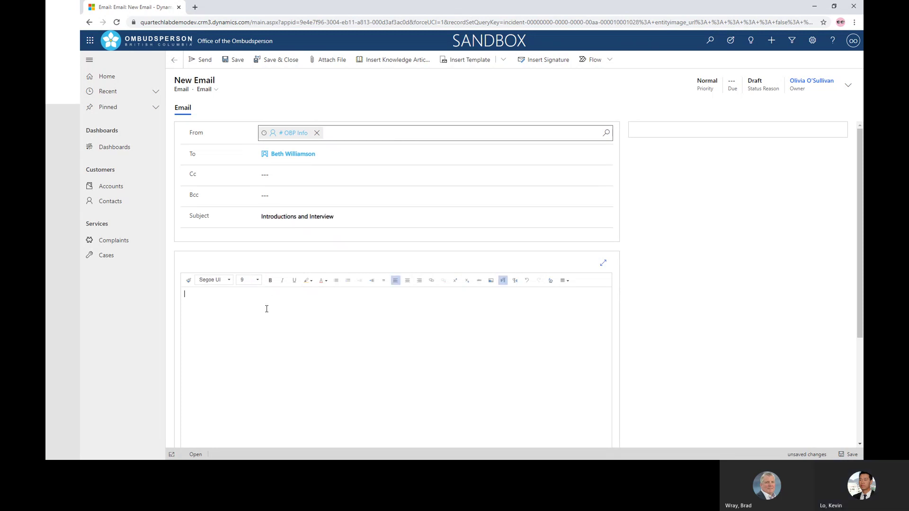
type("Hi Beth")
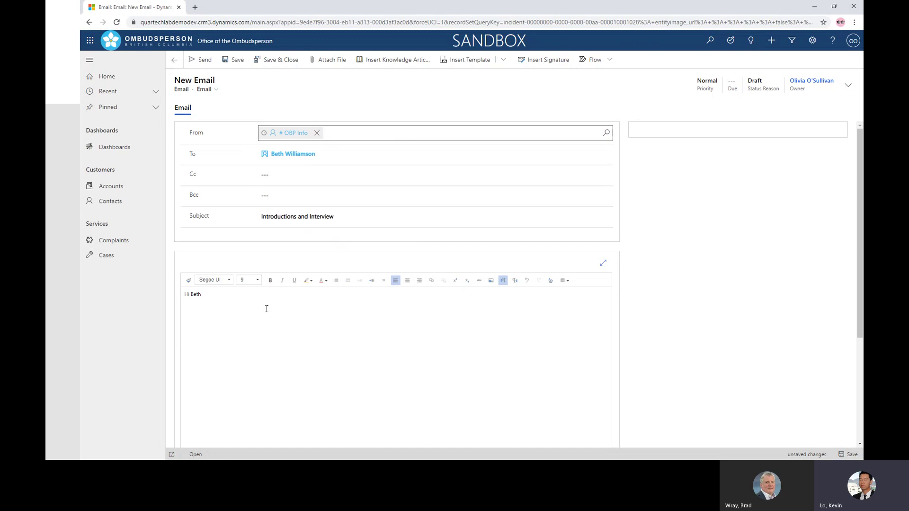
Below the greeting, write "I am the Ombudsperson Officer for your case. I would like to set up an interview with you on November 20, 10am."
type(",  I am te")
key("BackSpace")
type("he Ombudsperson Officer for your case. I would")
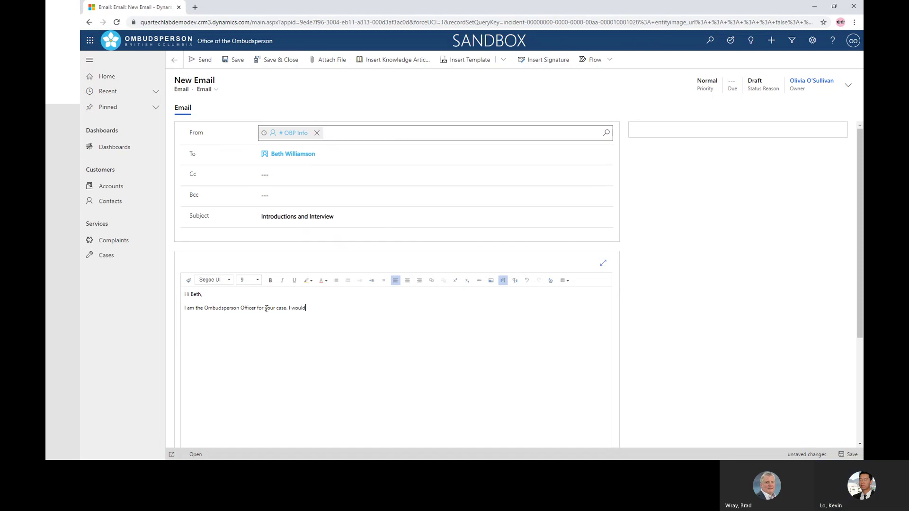
type(" like to set up ")
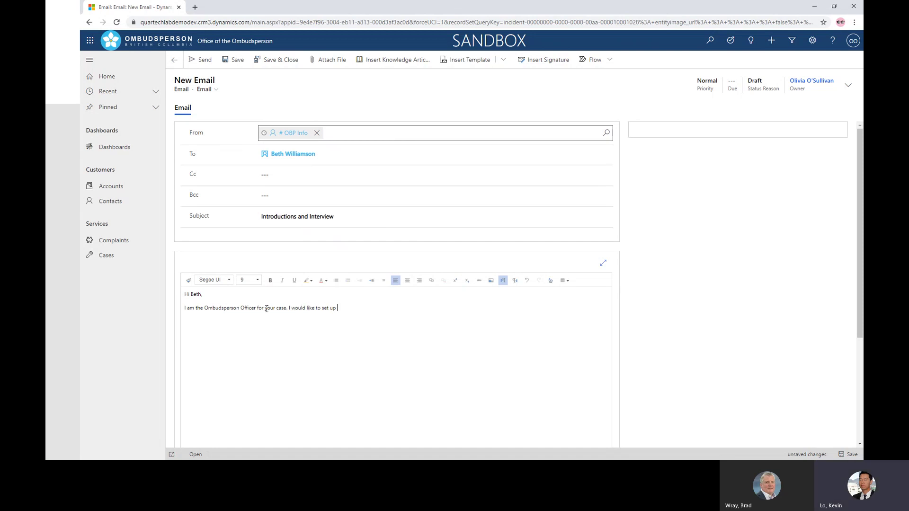
type("an interview with you on November 20")
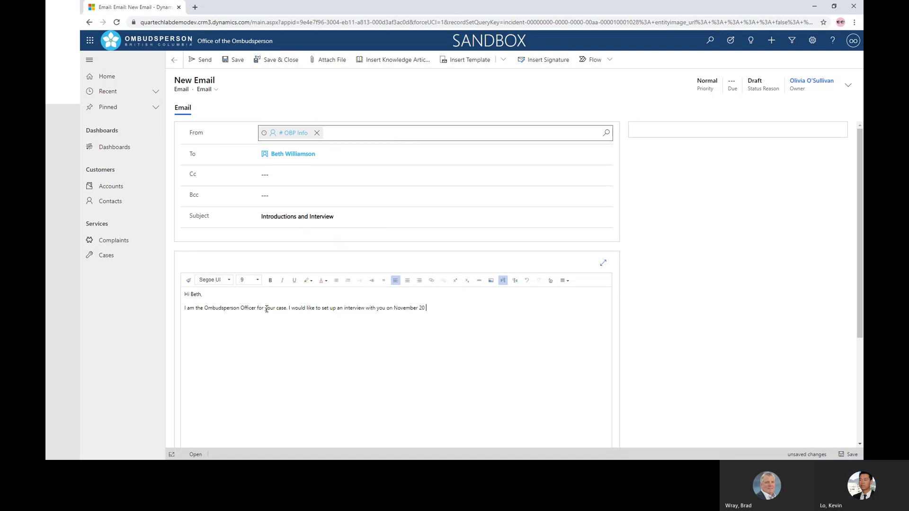
type(", 10am. ")
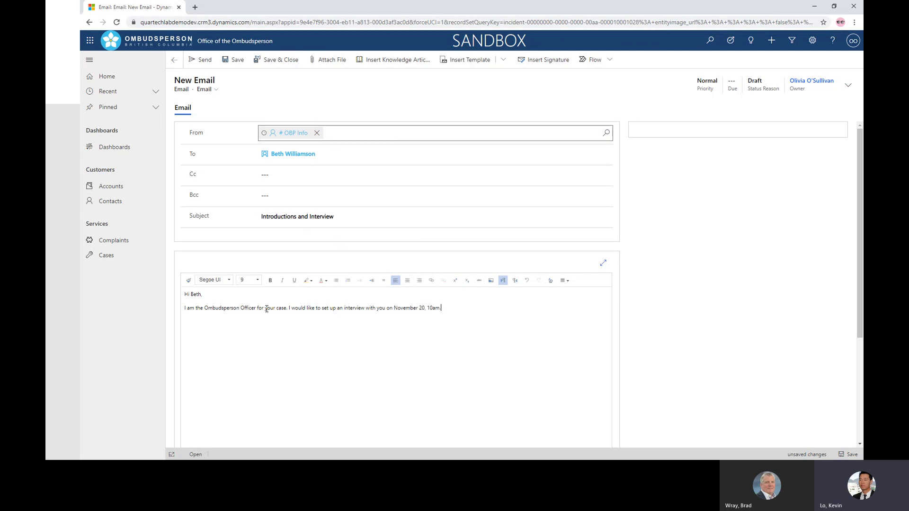
Add the sentence "Please let me know if you are available." to the end of the email's paragraph
type("Please let me knwo")
key("BackSpace")
key("BackSpace")
type("ow if")
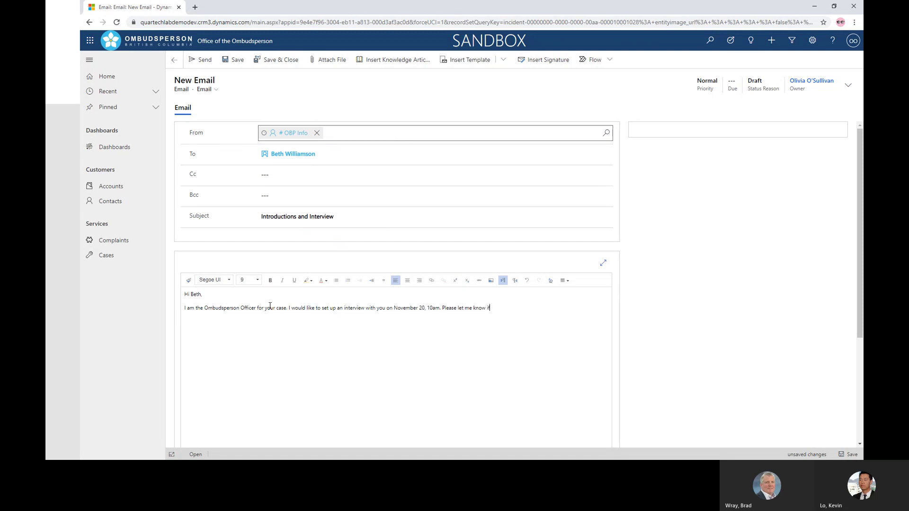
type(" you are available")
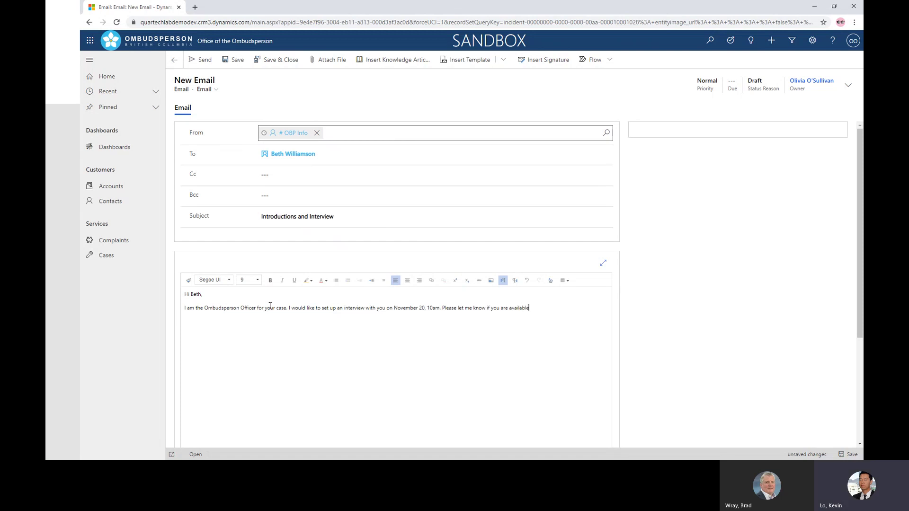
type(".")
Sign off the email with "Thank you." and the officer's first name, and send it
key("Return")
type("Thank ")
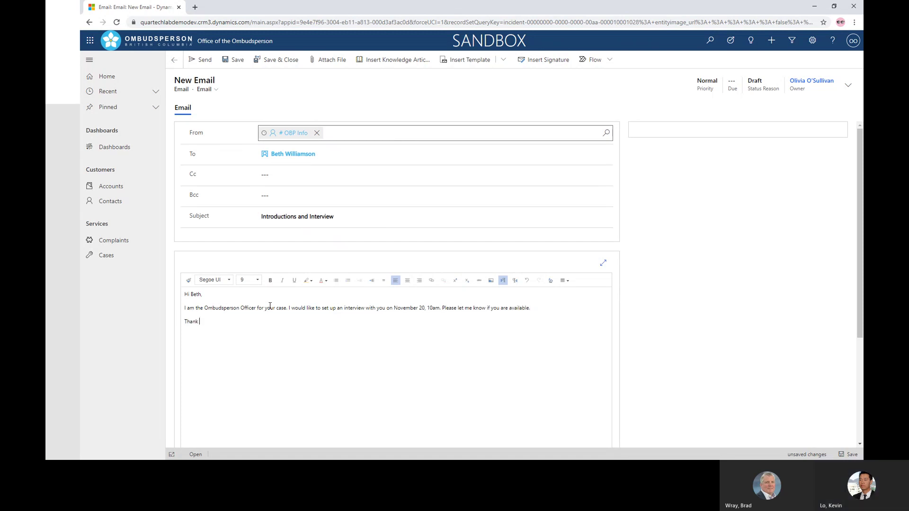
type("you.")
key("shift+Return")
type("Olivia")
left_click(285, 309)
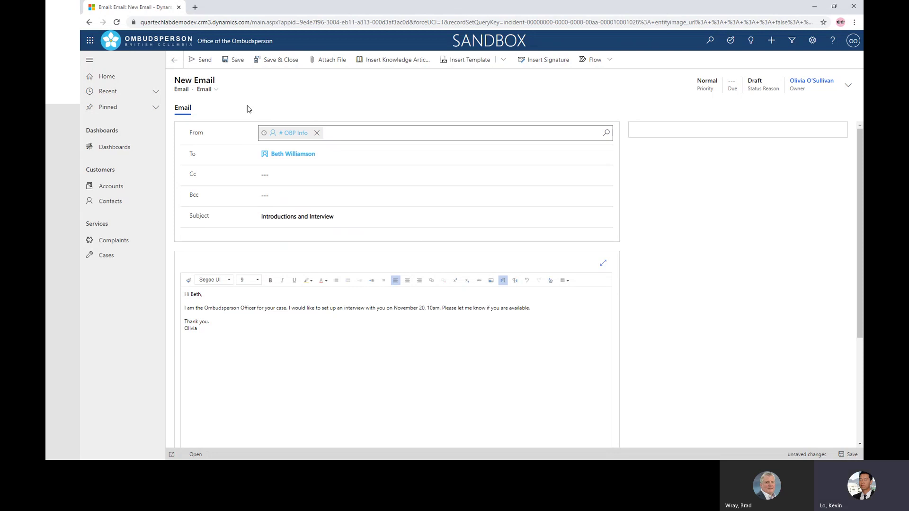
left_click(201, 62)
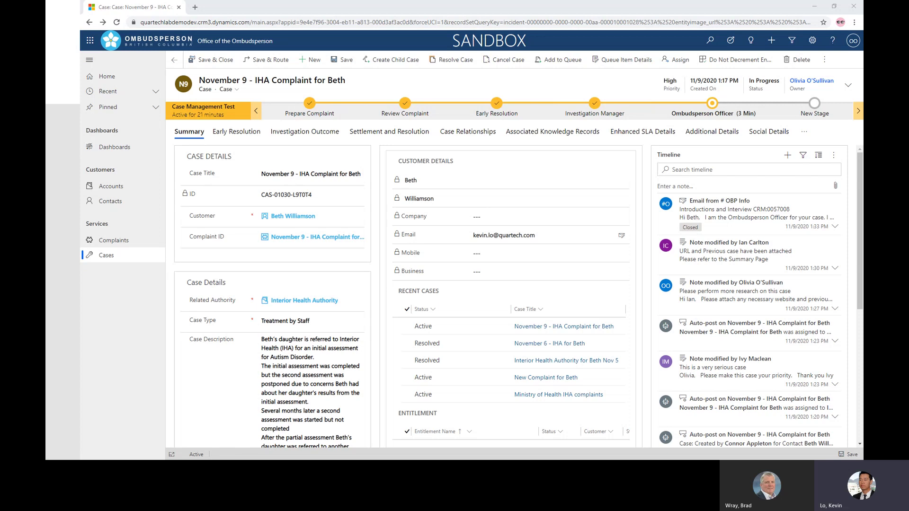
Switch to Outlook and start a reply to the received "Introductions and Interview" message
key("alt+Tab")
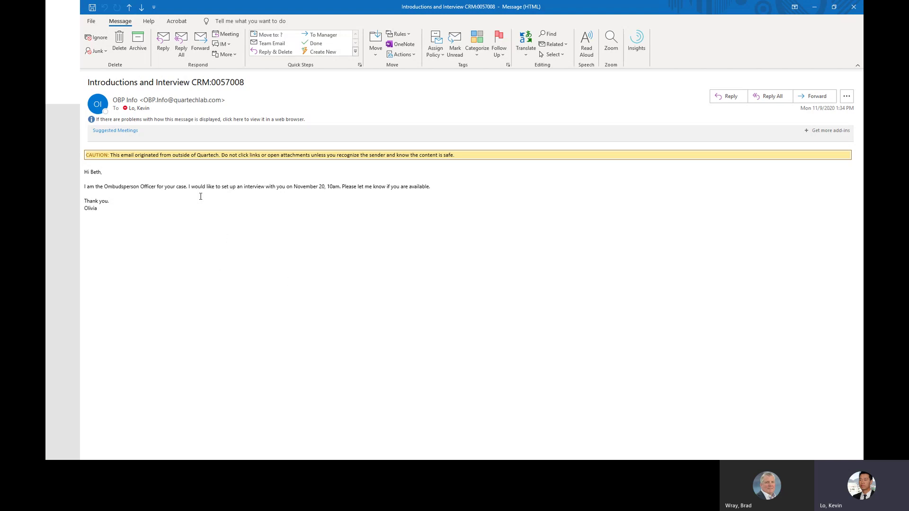
left_click(165, 46)
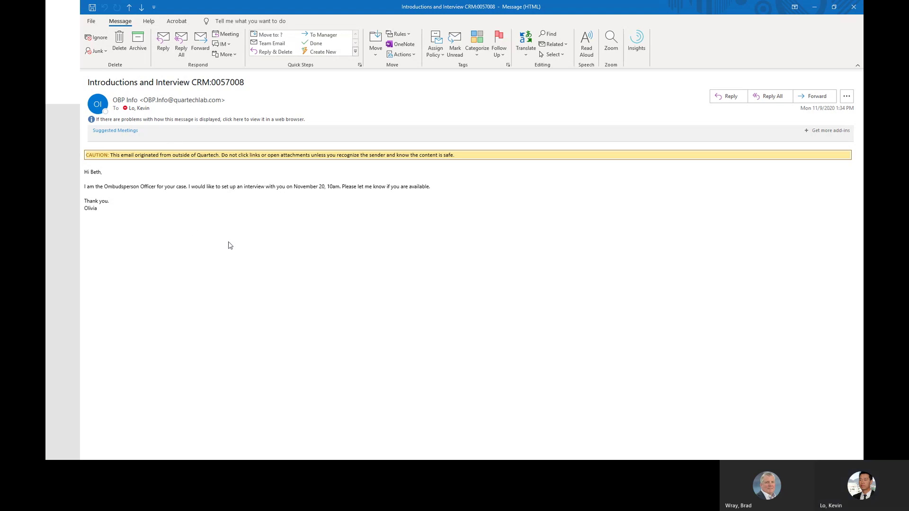
double_click(342, 141)
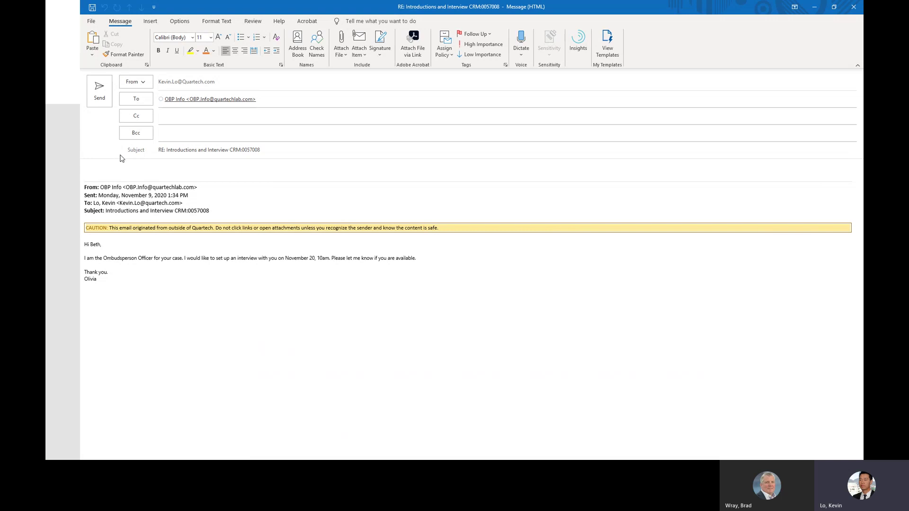
Write the reply with a greeting to the officer by first name, followed by "Good to hear from you. Yes I am available."
type("Hi Olivia")
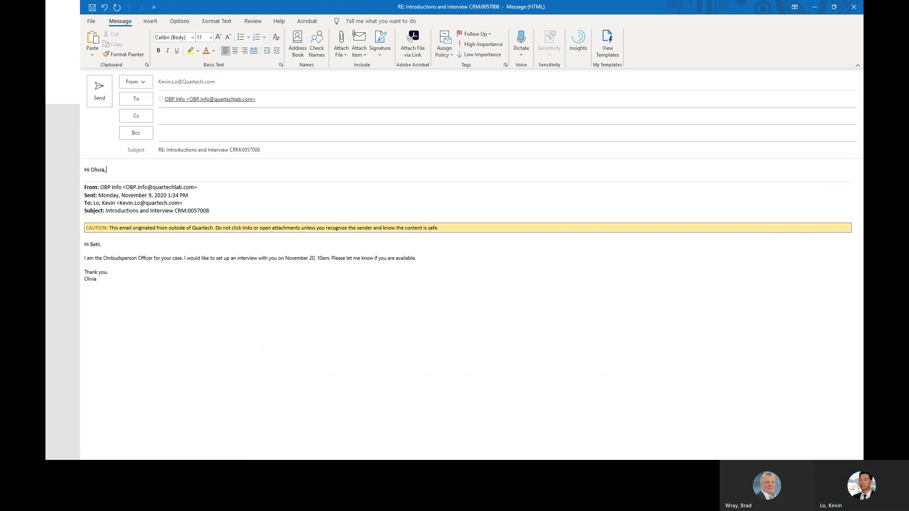
type(",")
key("Return")
type("God")
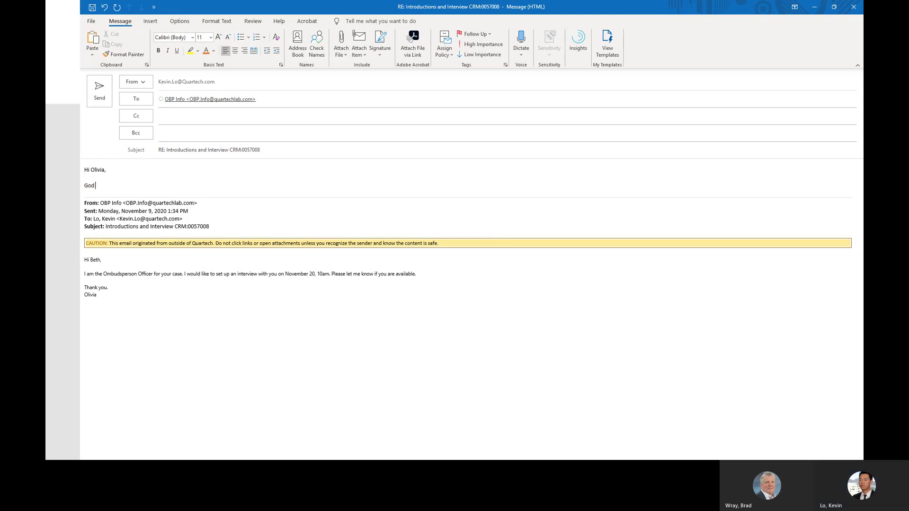
key("BackSpace")
type("od to hear from you. Yes U am")
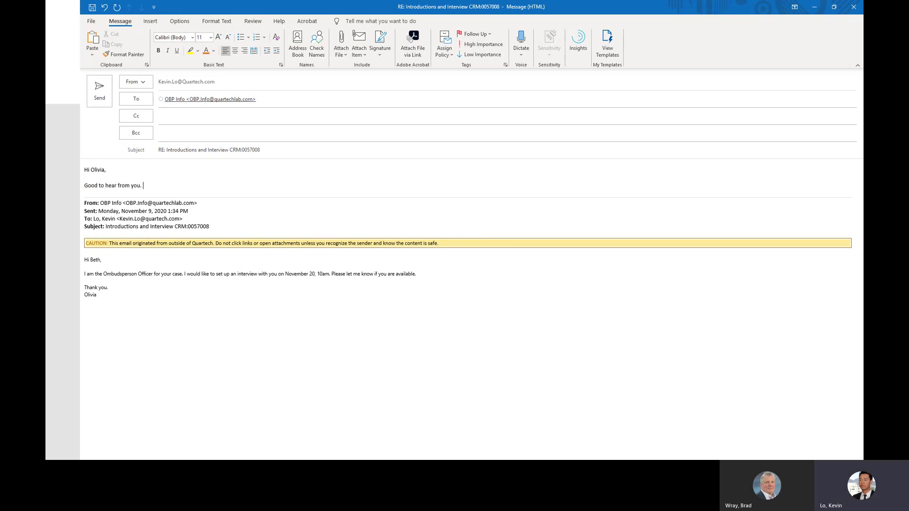
key("BackSpace")
key("BackSpace")
key("BackSpace")
key("BackSpace")
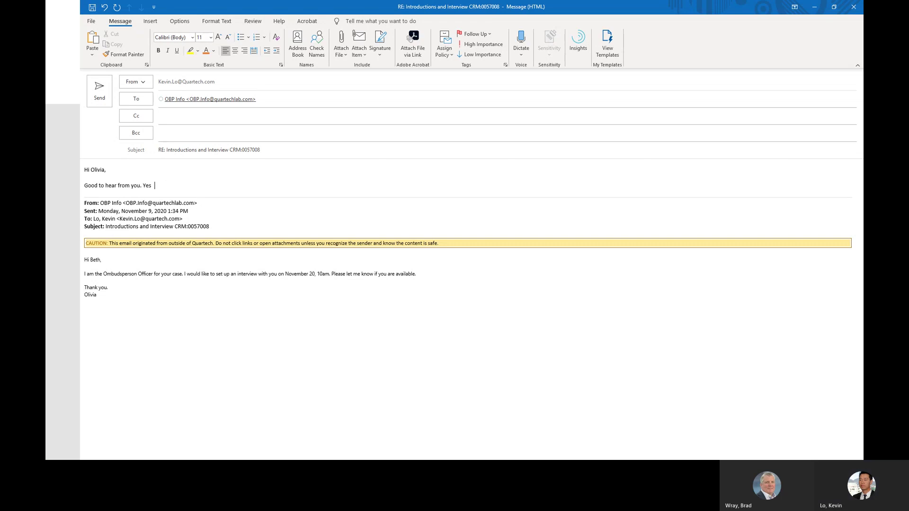
type("I am available.")
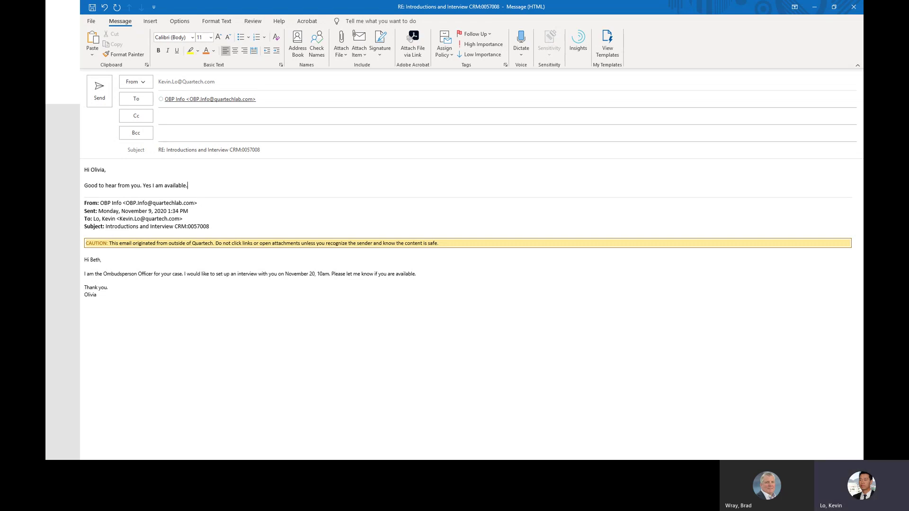
Finish the interview reply with a "Thanks" sign-off and the complainant's first name, send it, and return to the case record
key("Return")
type("Tha")
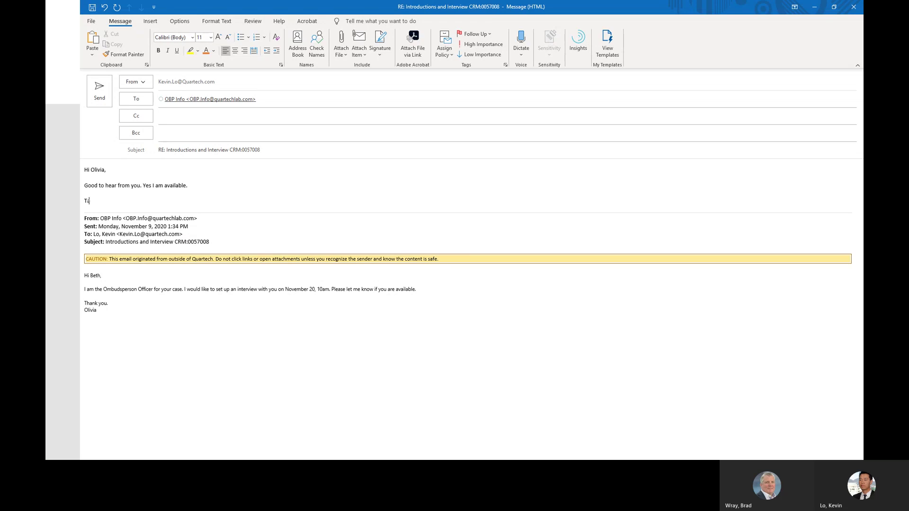
key("BackSpace")
key("BackSpace")
type("hanks")
key("Return")
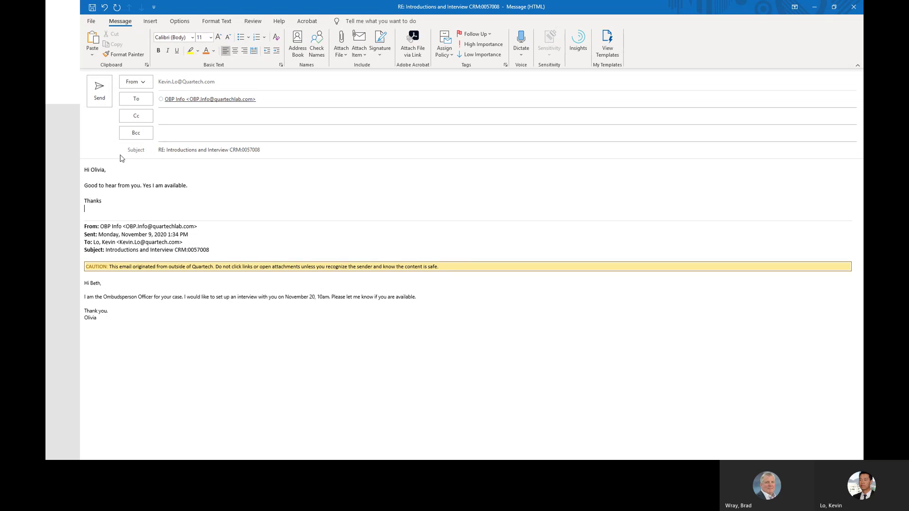
type("Beth")
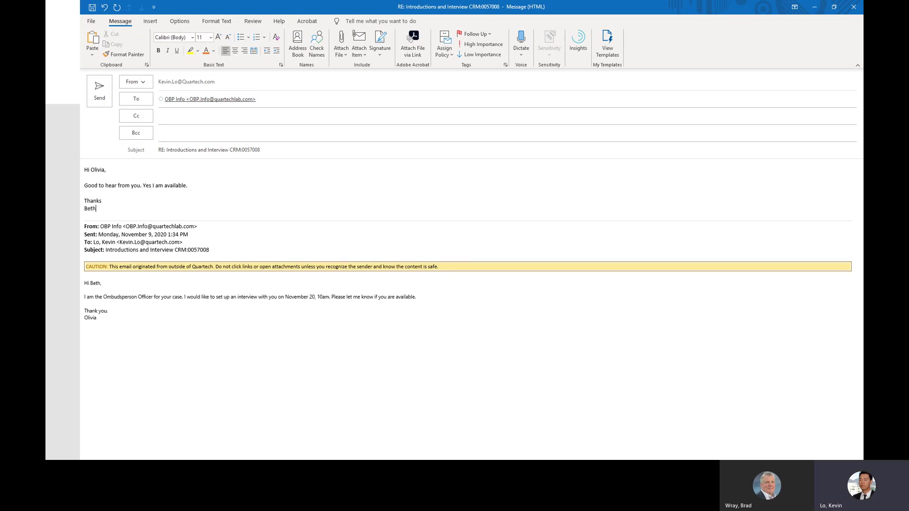
left_click(97, 84)
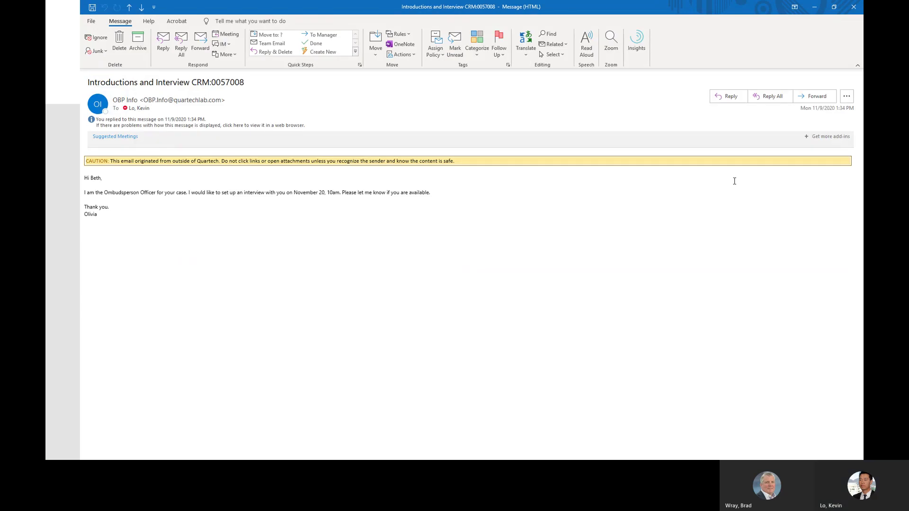
left_click(814, 8)
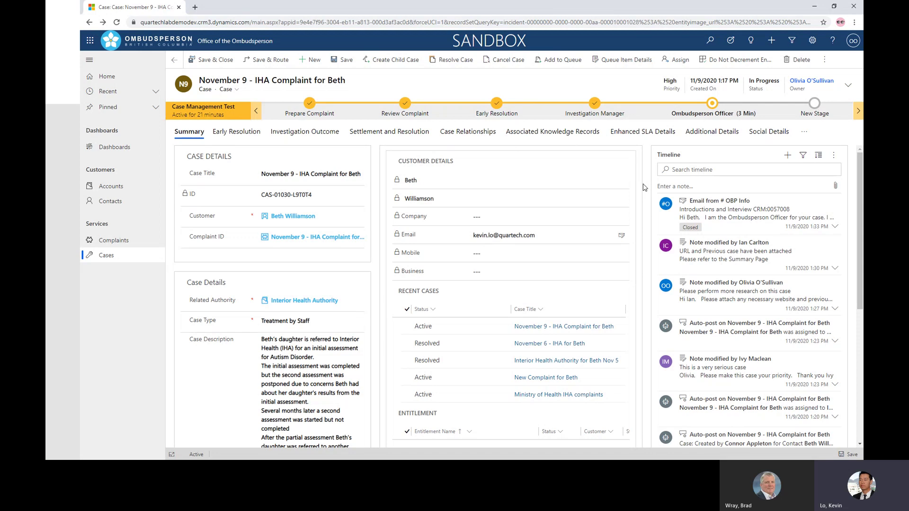
Review the case's Early Resolution, Investigation Outcome, and Settlement and Resolution sections
left_click(234, 138)
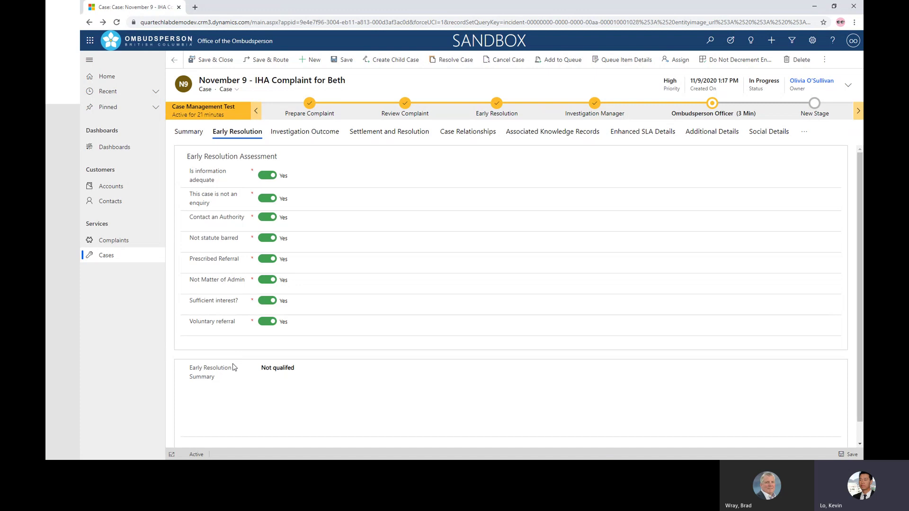
left_click(310, 137)
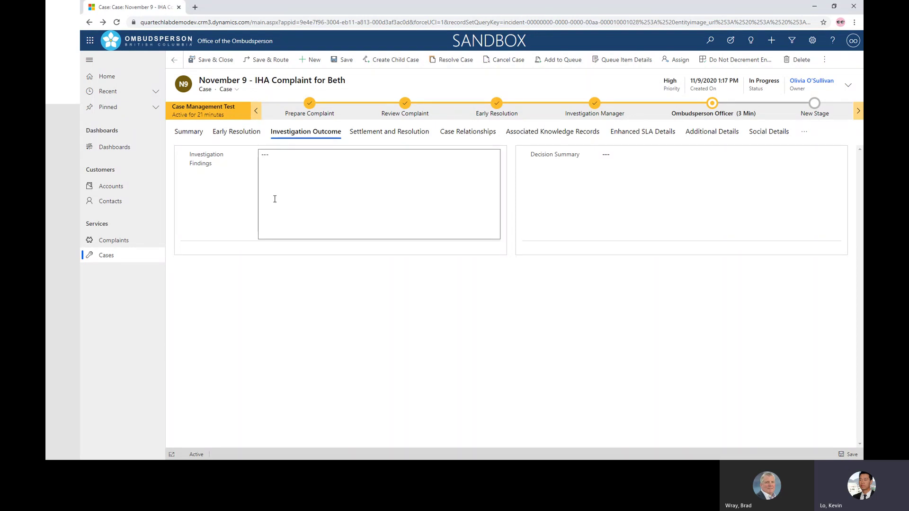
left_click(391, 132)
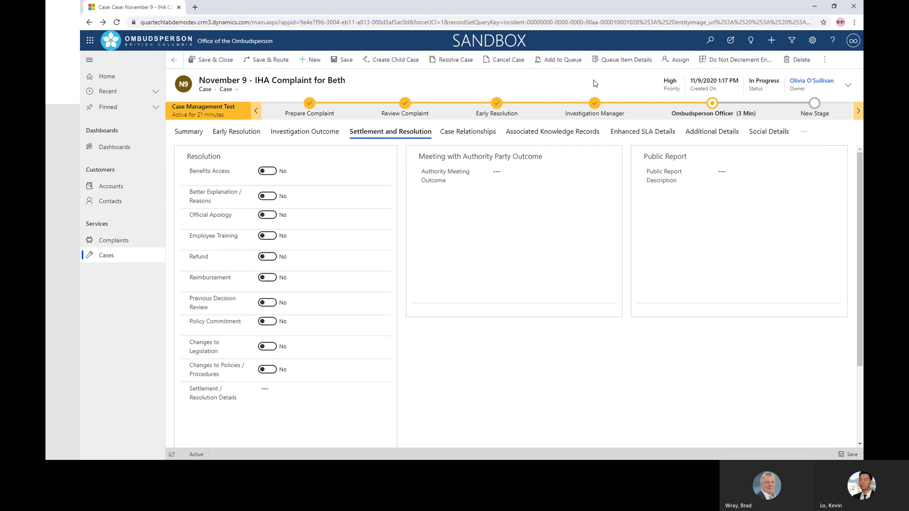
Insert a "Keyword:" line followed by a blank line at the start of the Case Description on the case summary
left_click(202, 135)
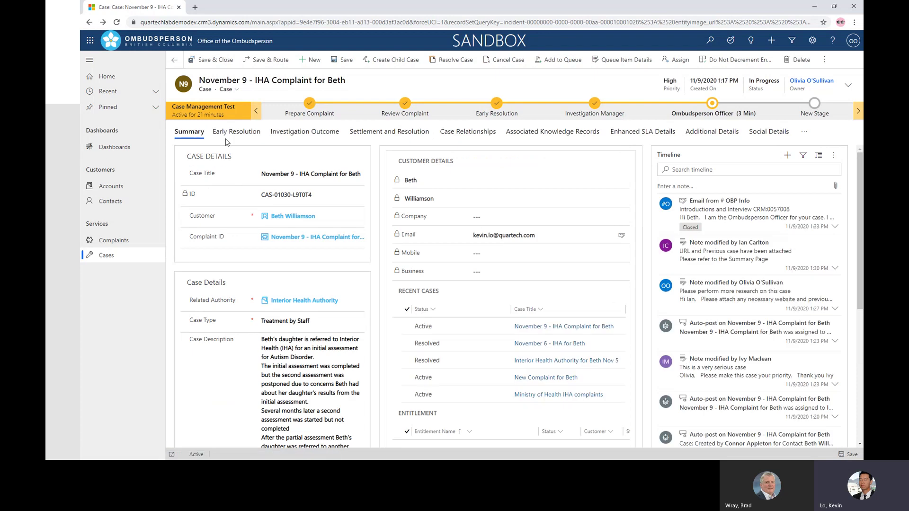
scroll(312, 355, "down", 2)
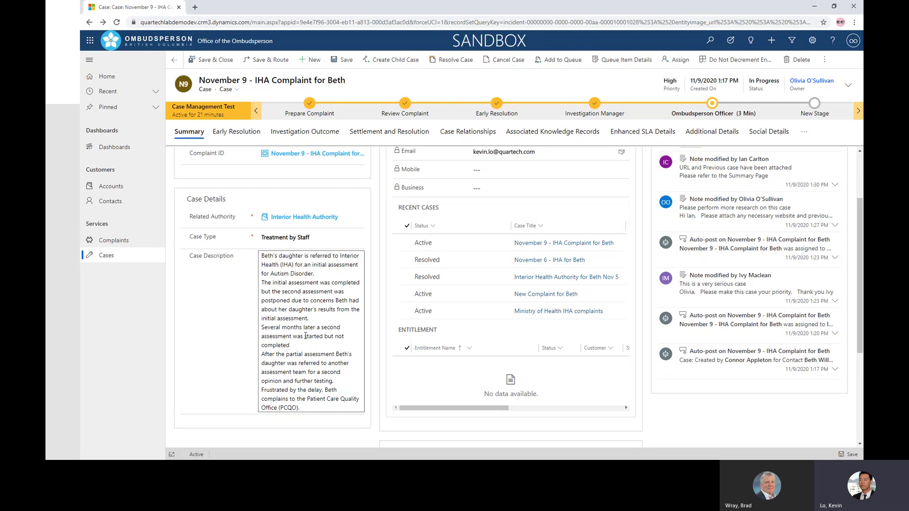
left_click(306, 336)
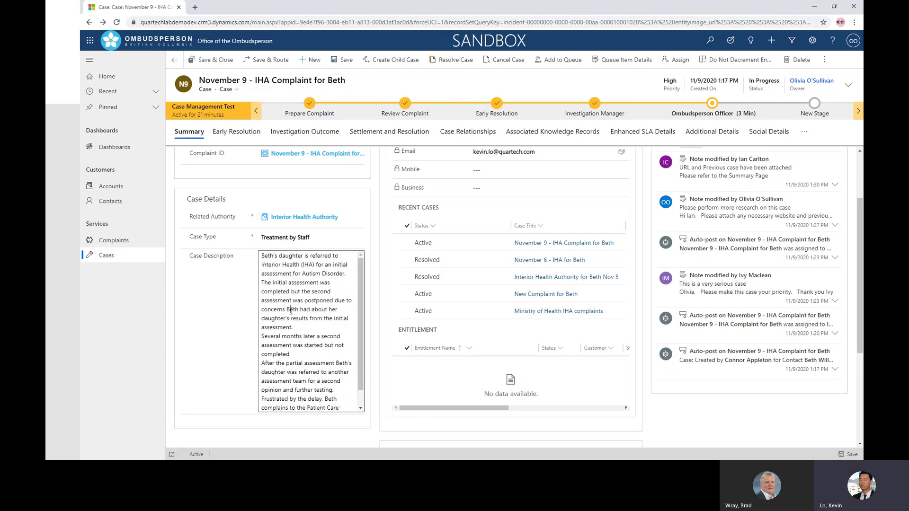
left_click(262, 259)
key("Return")
key("Return")
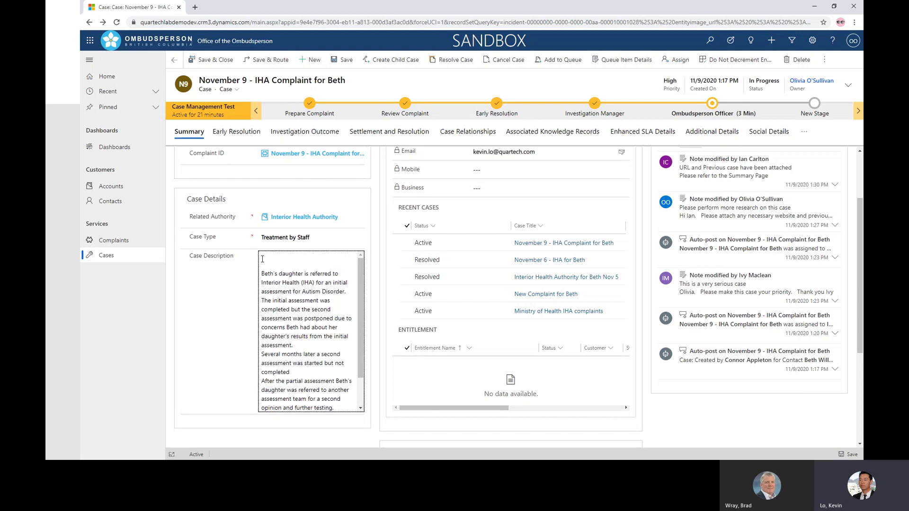
type("Keywrord:")
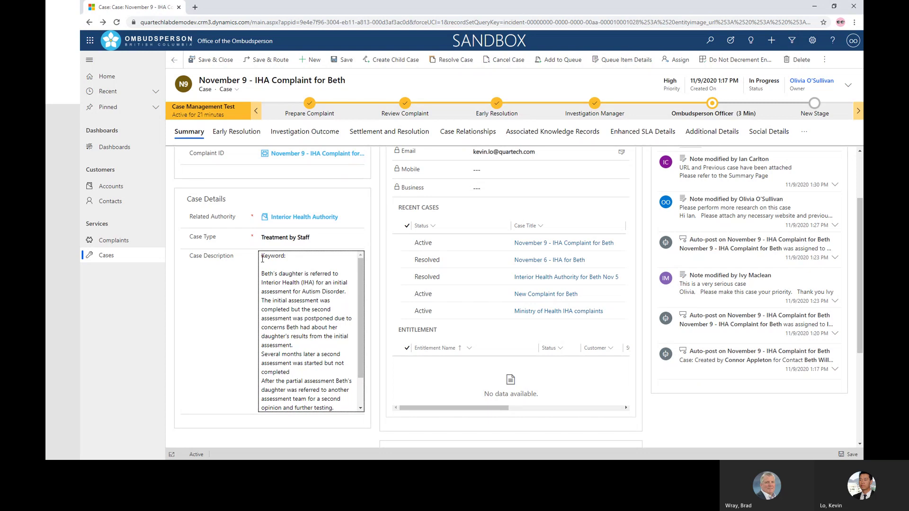
Complete the keyword line in the Case Description with "interview with" and the customer's first name
type("ntervew")
type("i")
key("BackSpace")
key("BackSpace")
key("BackSpace")
type("iew")
type("with Beth")
left_click(379, 262)
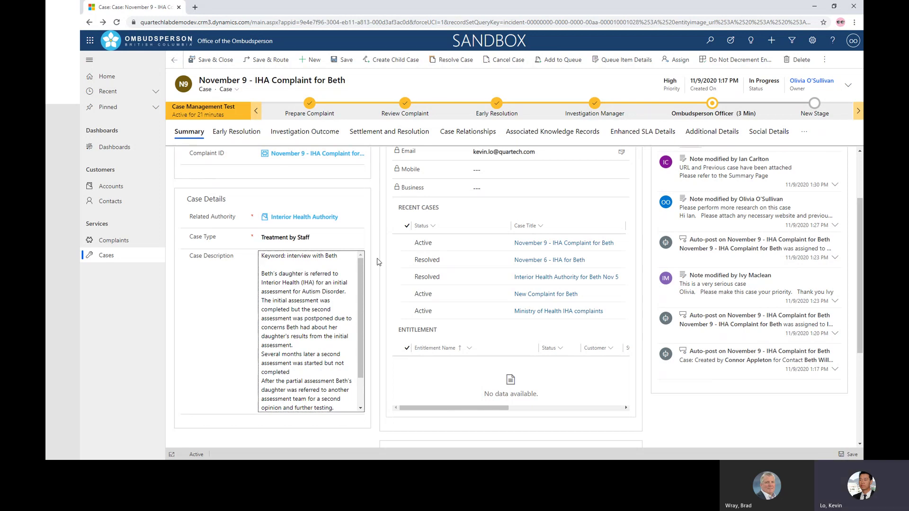
Try to open Advanced Find from the case record
scroll(379, 262, "up", 2)
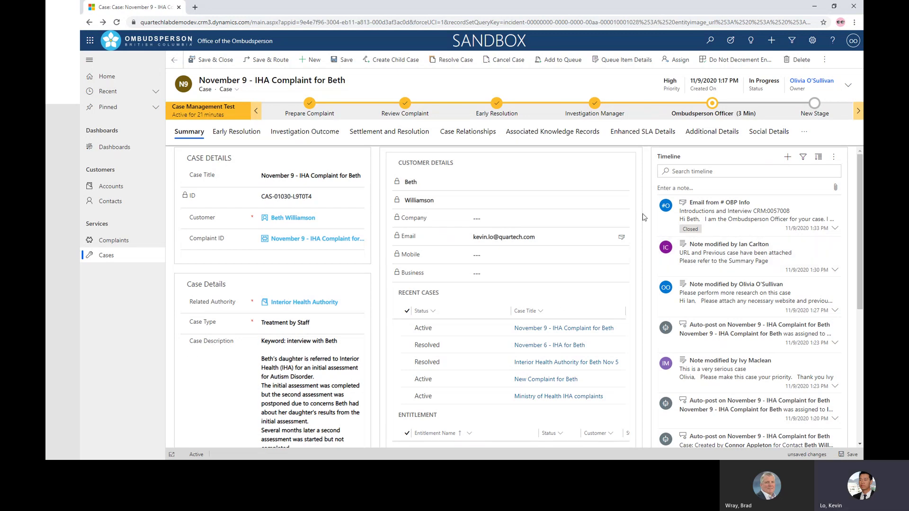
left_click(793, 41)
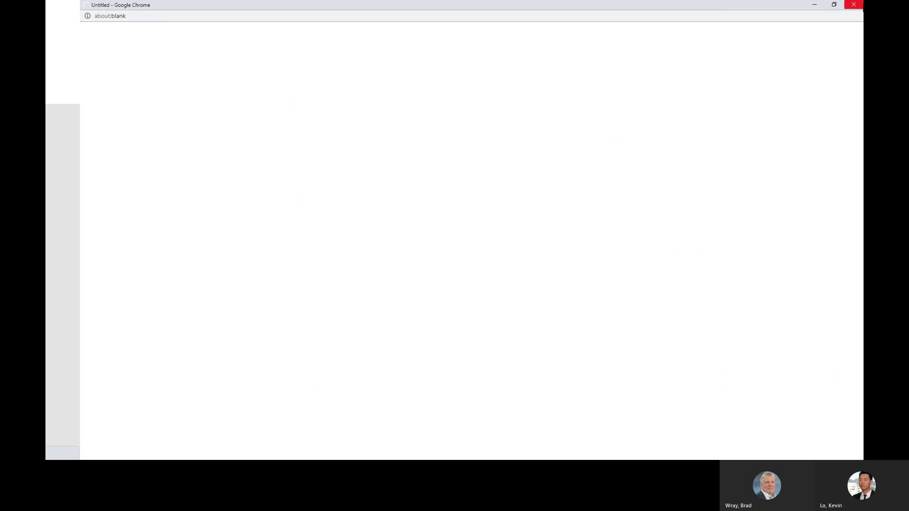
left_click(854, 5)
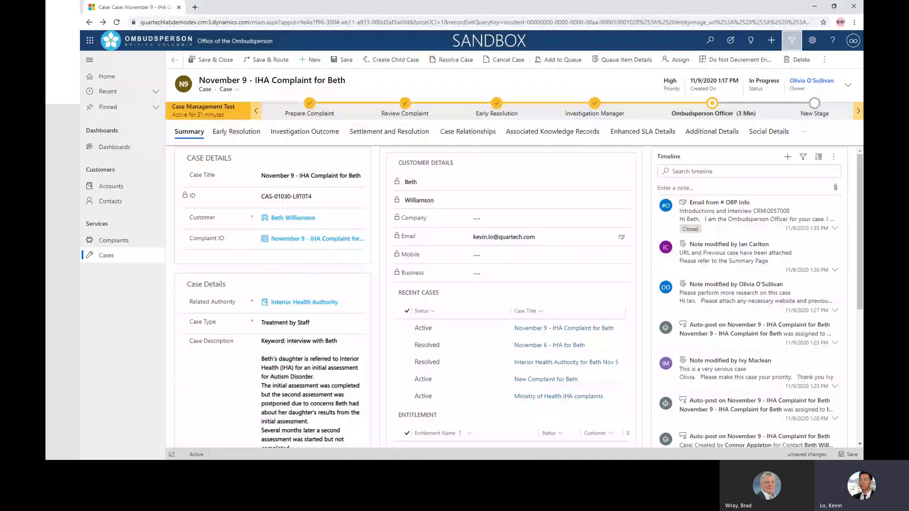
key("alt+Tab")
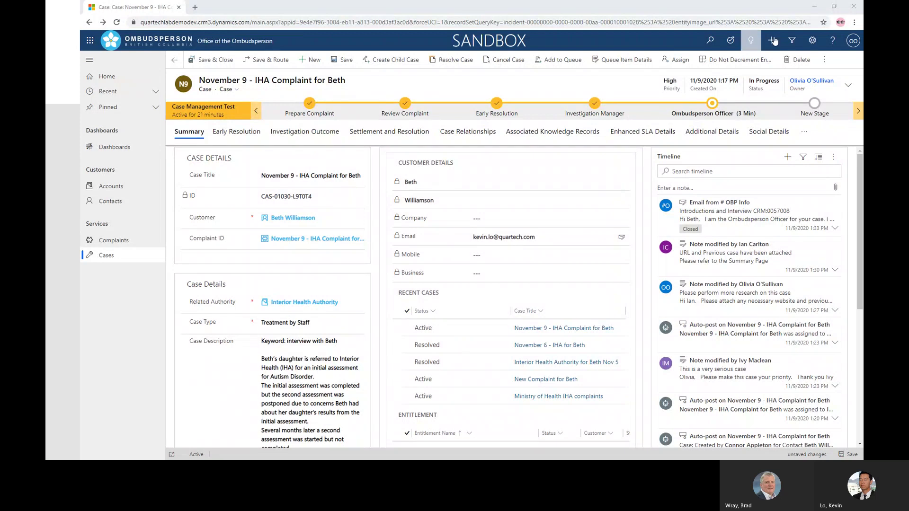
left_click(791, 43)
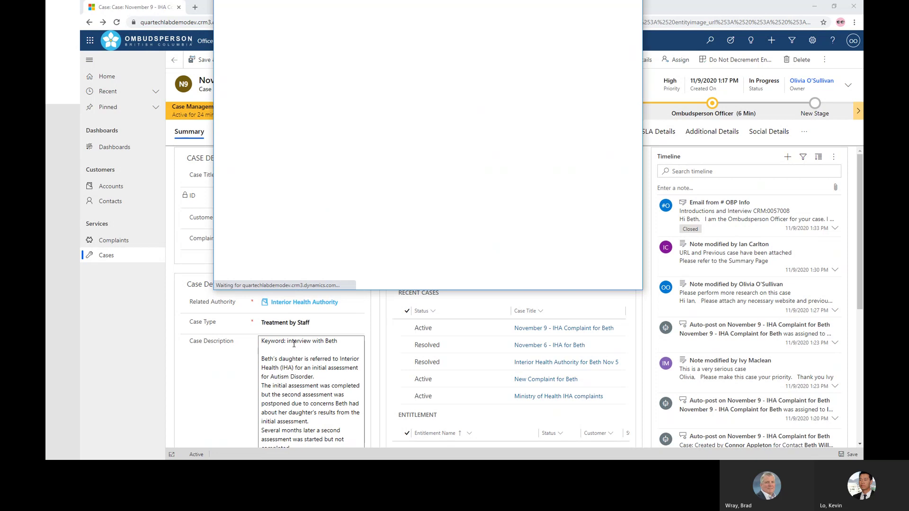
Replace the keyword text in the Case Description with $3300 and save the case
left_click_drag(338, 341, 287, 341)
key("BackSpace")
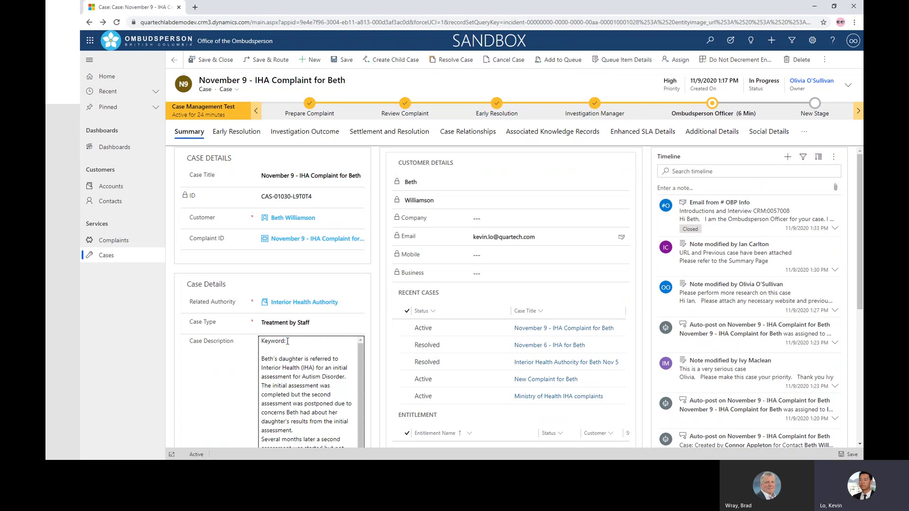
type("533")
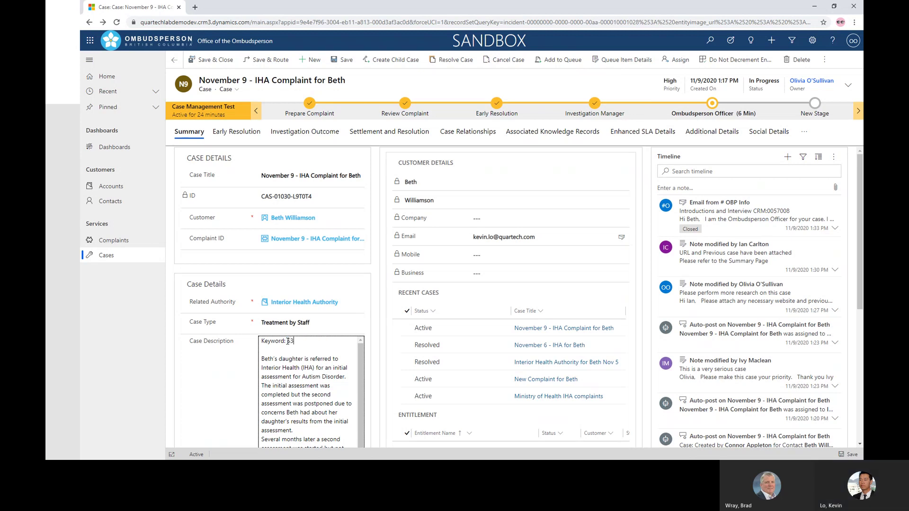
type("00")
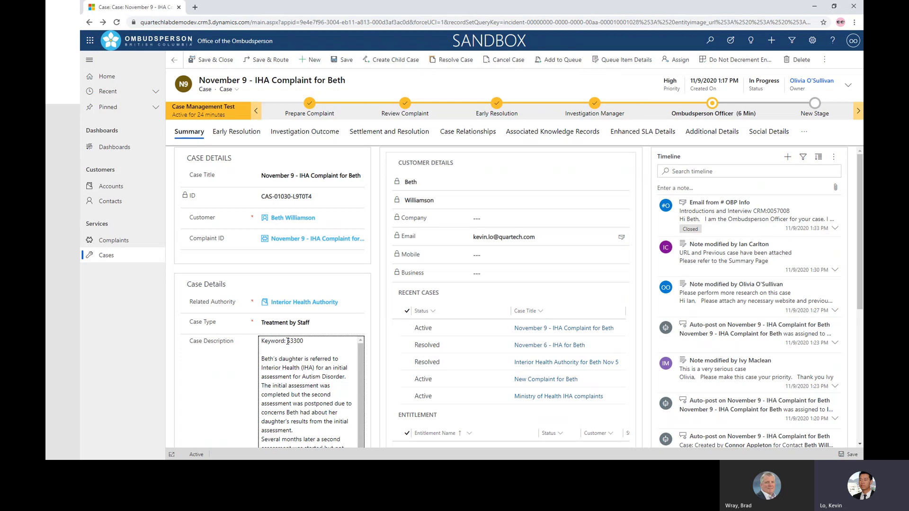
left_click(380, 302)
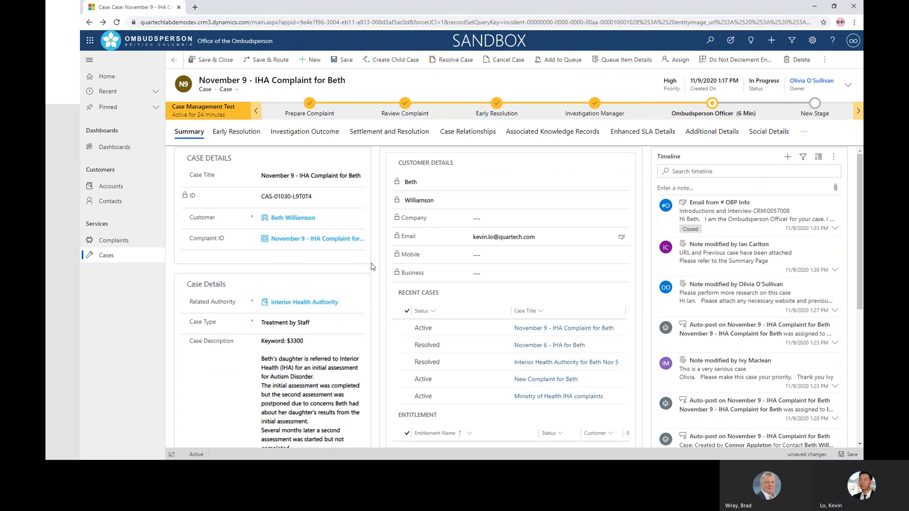
left_click(848, 455)
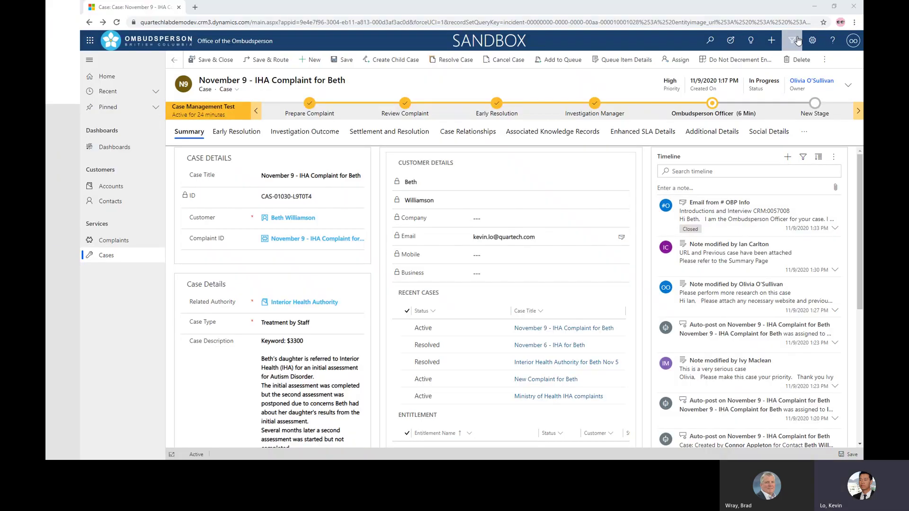
left_click(793, 42)
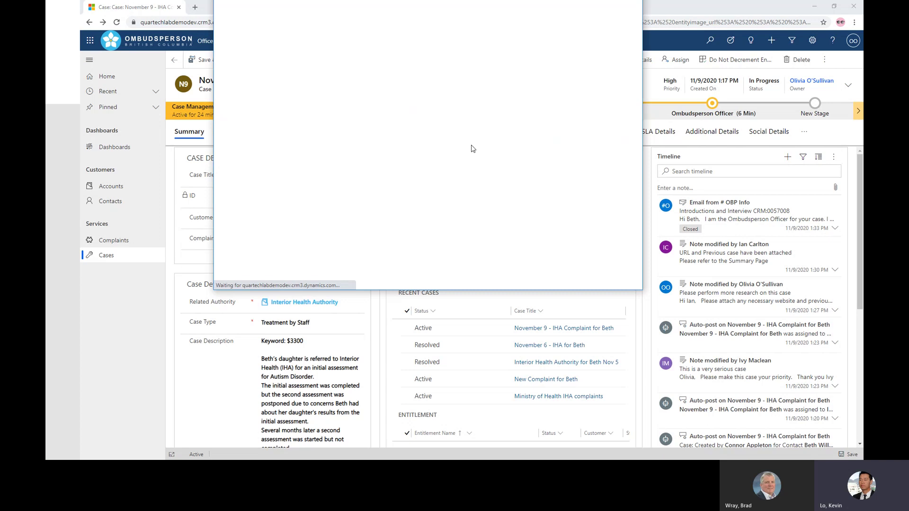
left_click(381, 314)
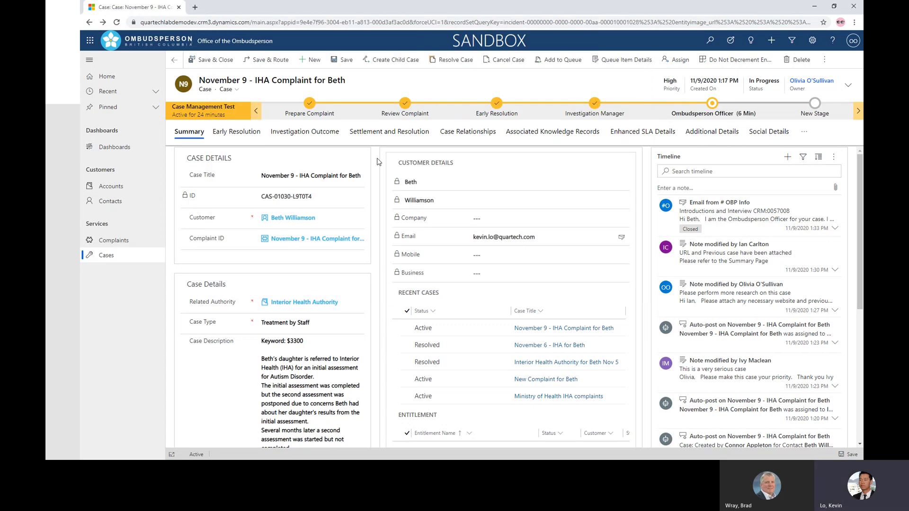
Upload the Word document "Emails from IHA - Keywords II" from the IHA Artifacts Demo folder to the case's Upload Artifacts section
left_click(805, 132)
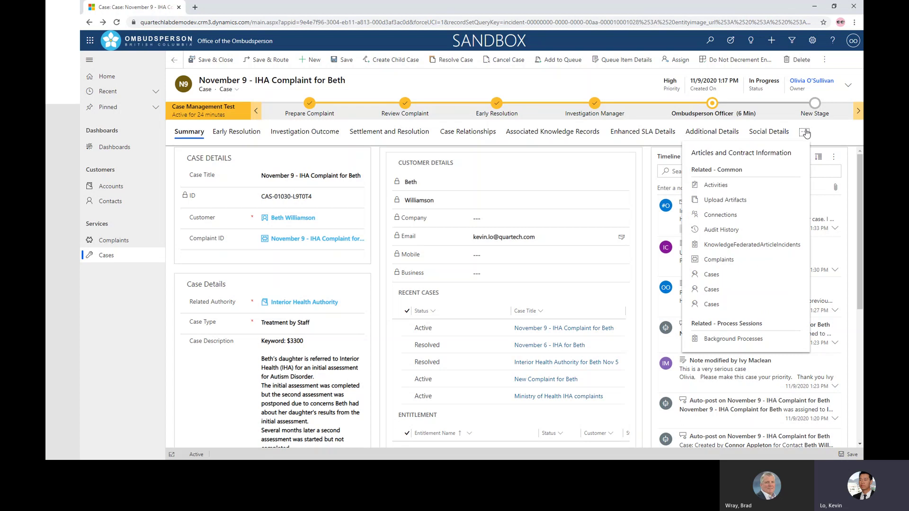
left_click(720, 202)
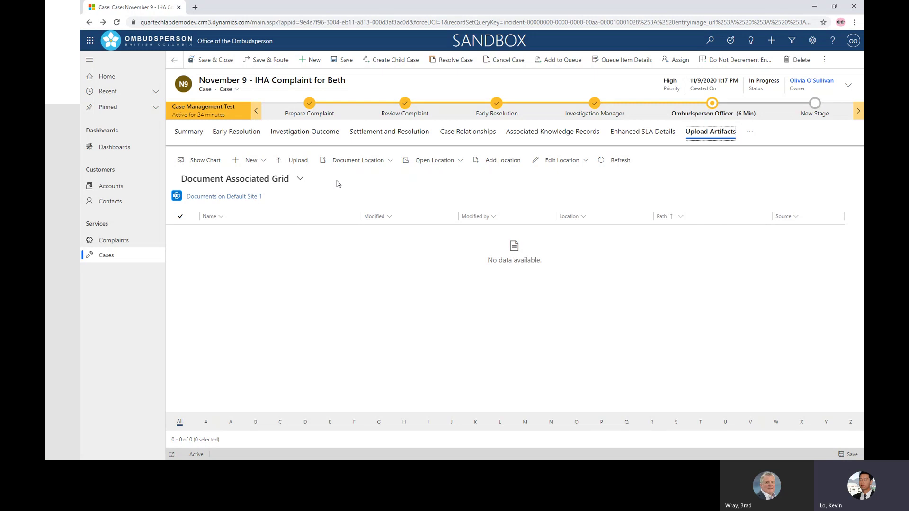
left_click(306, 163)
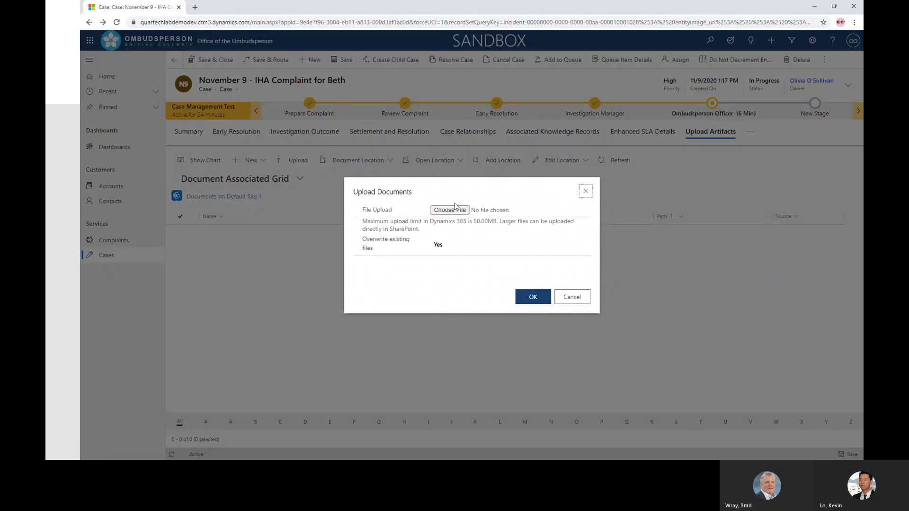
left_click(453, 214)
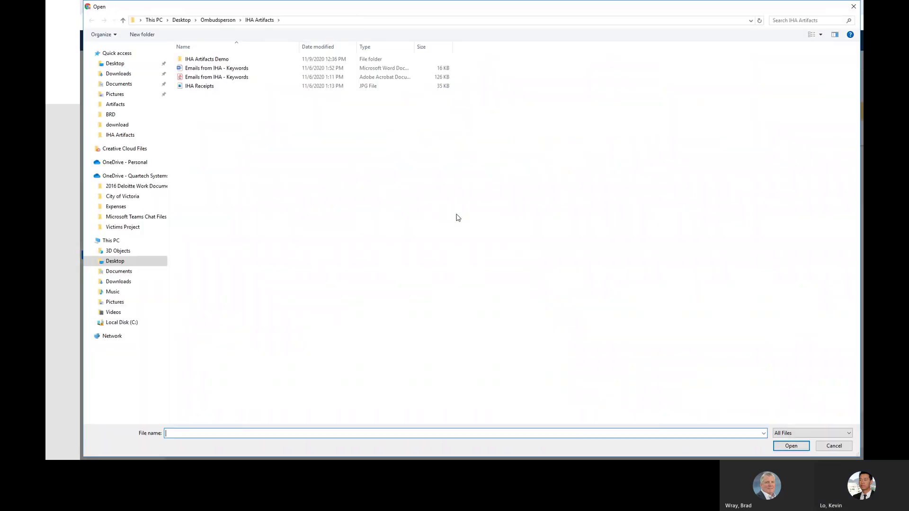
double_click(223, 59)
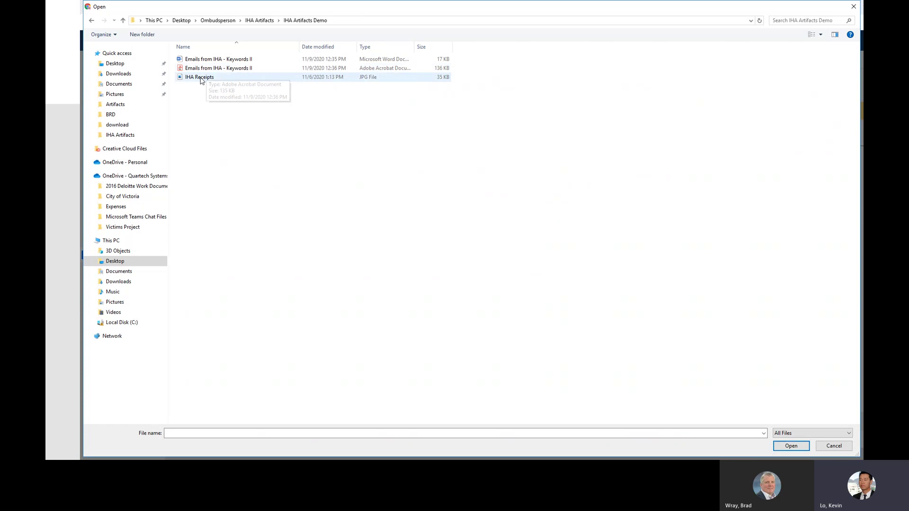
left_click(208, 62)
double_click(208, 62)
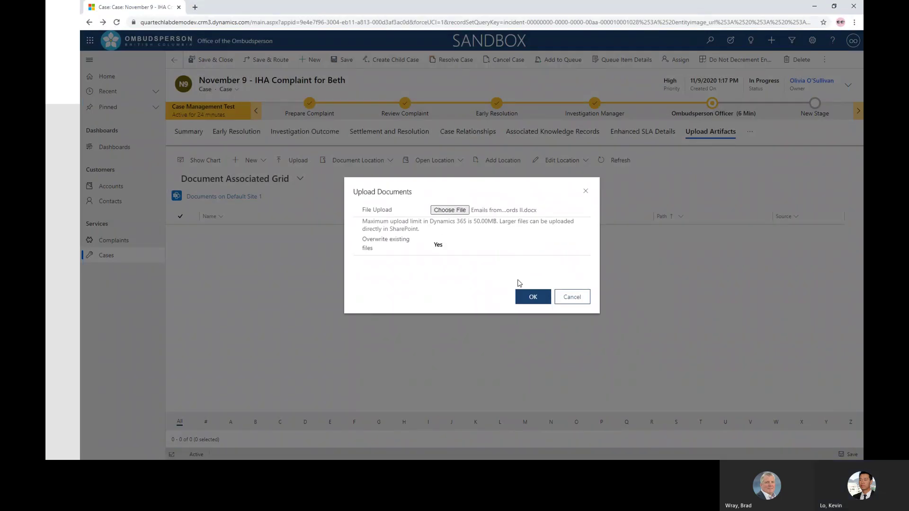
left_click(530, 296)
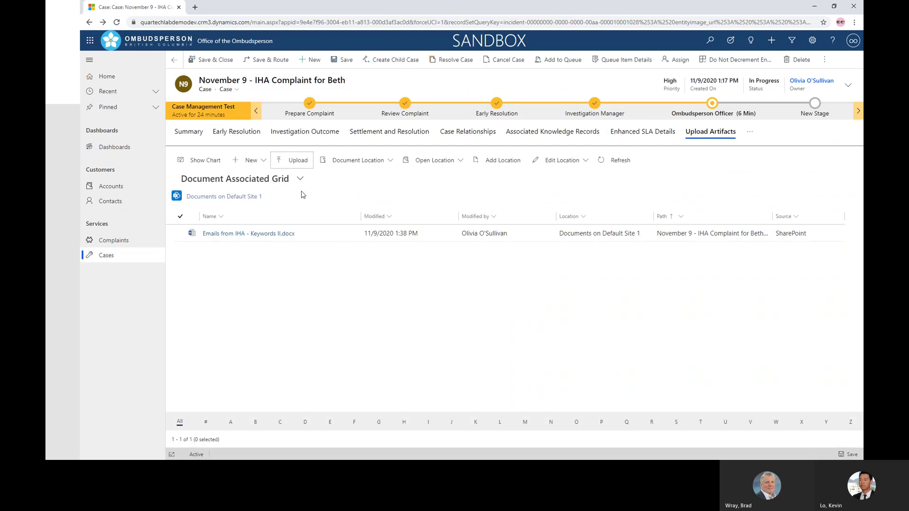
Upload the PDF "Emails from IHA - Keywords II" from the IHA Artifacts Demo folder to the case's documents
left_click(296, 160)
left_click(433, 214)
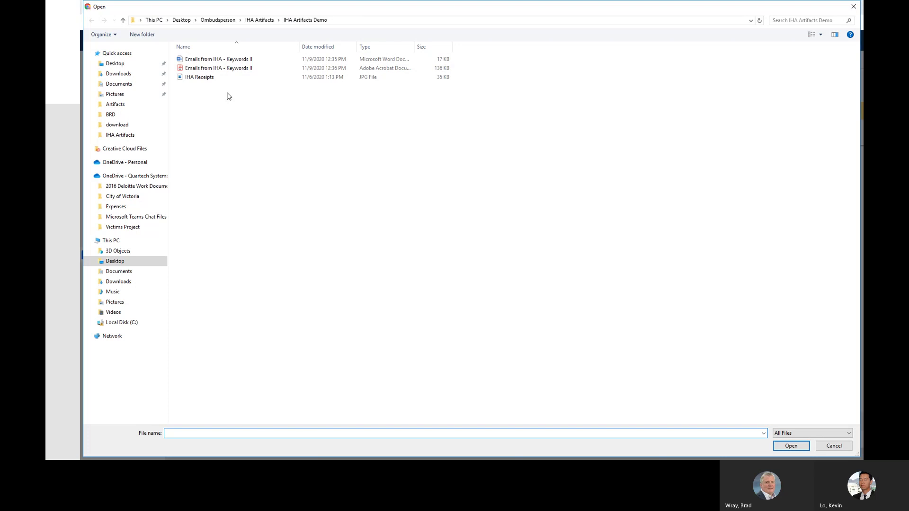
double_click(227, 68)
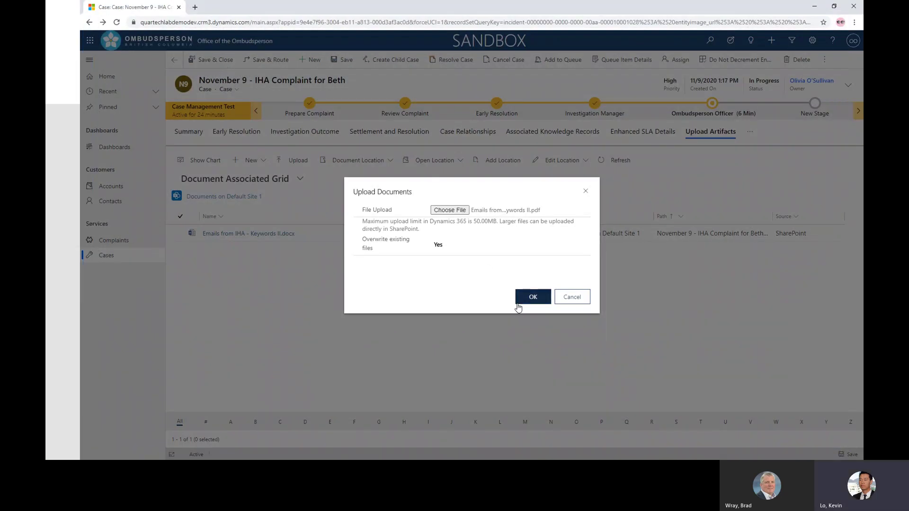
left_click(529, 297)
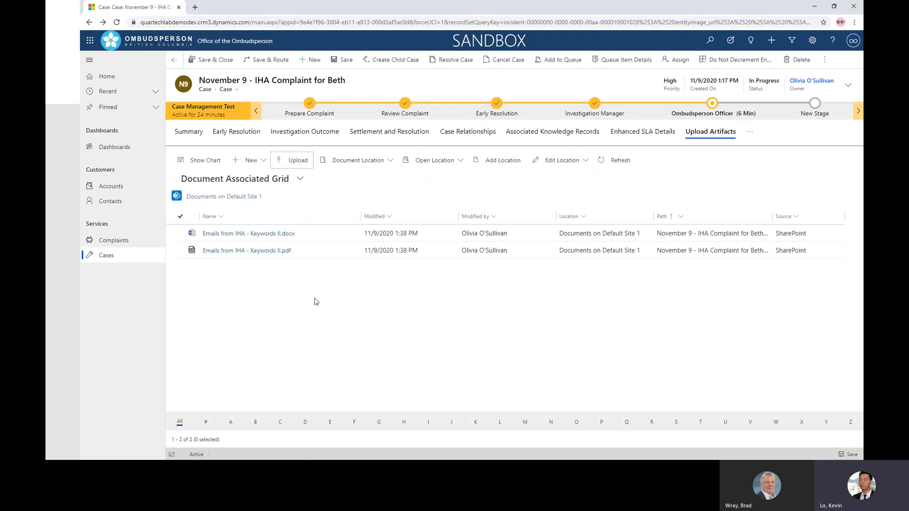
Upload the image IHA Receipts.JPG from the IHA Artifacts Demo folder to the case's documents
left_click(297, 161)
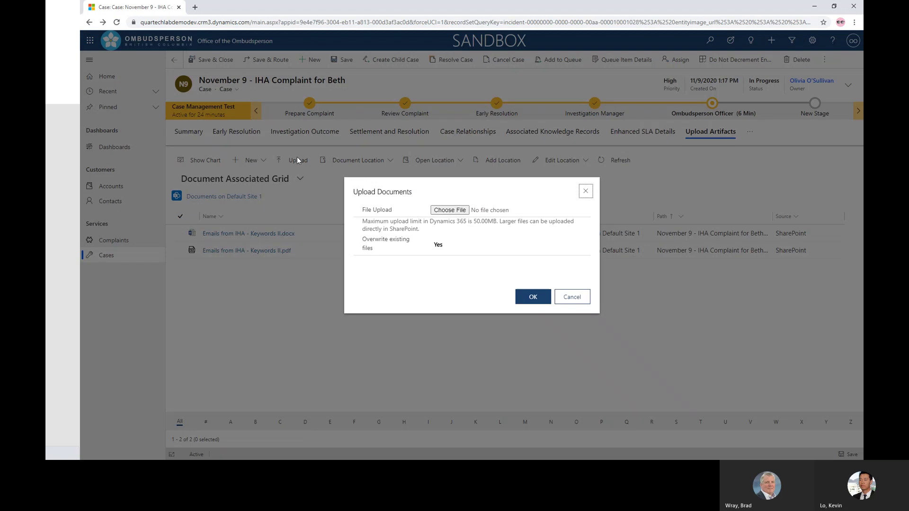
left_click(433, 211)
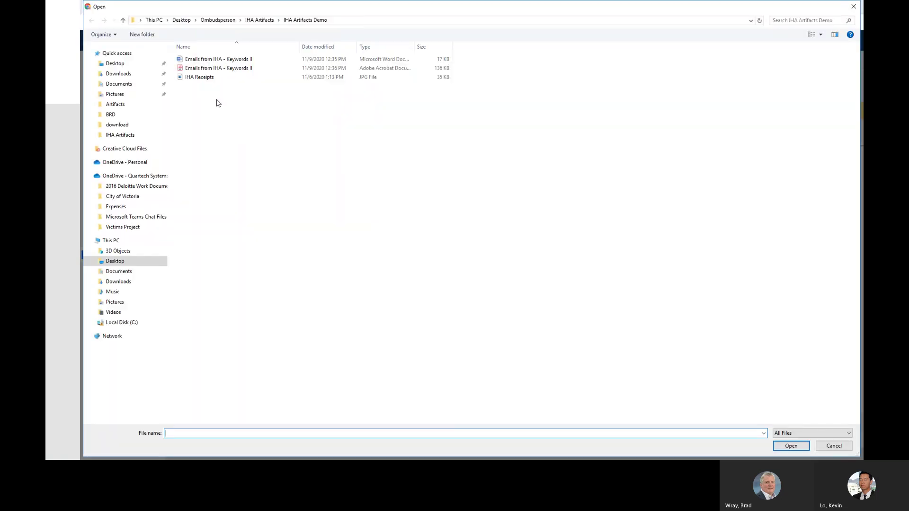
double_click(203, 77)
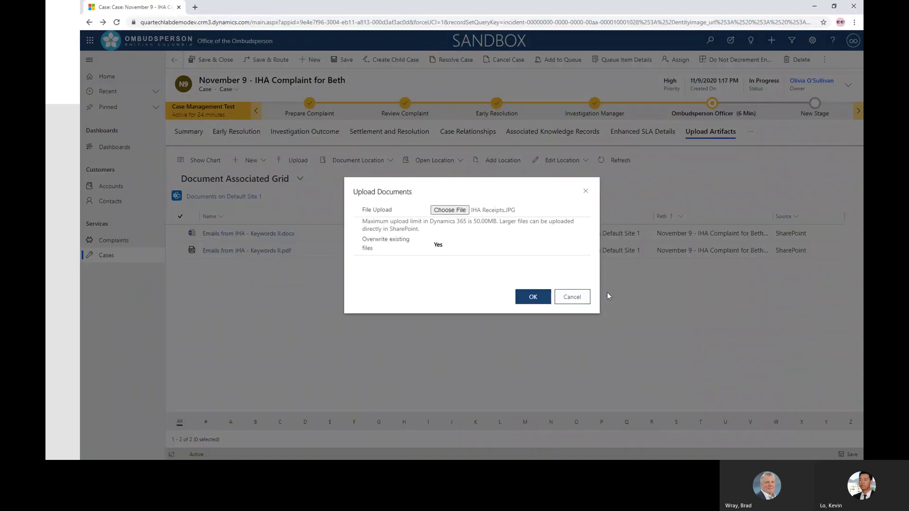
left_click(544, 299)
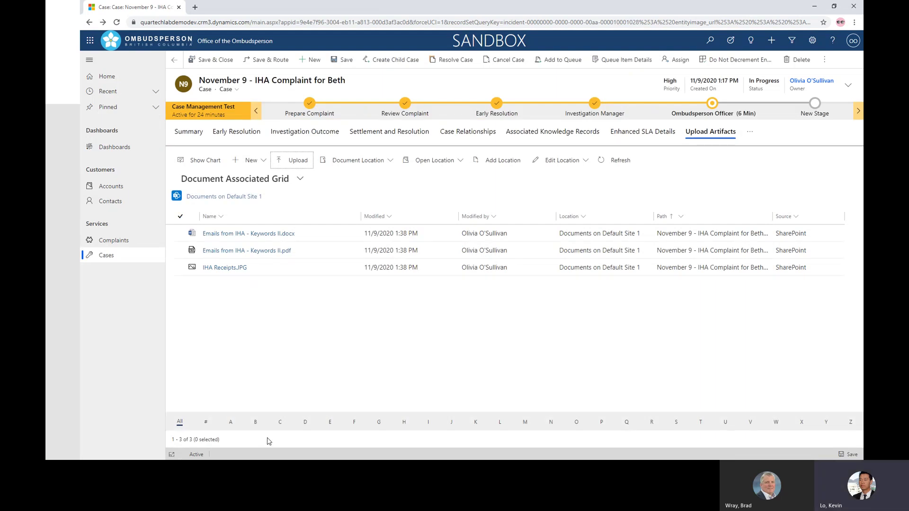
Open the case's document location "Documents on Default Site 1" in SharePoint
left_click(430, 162)
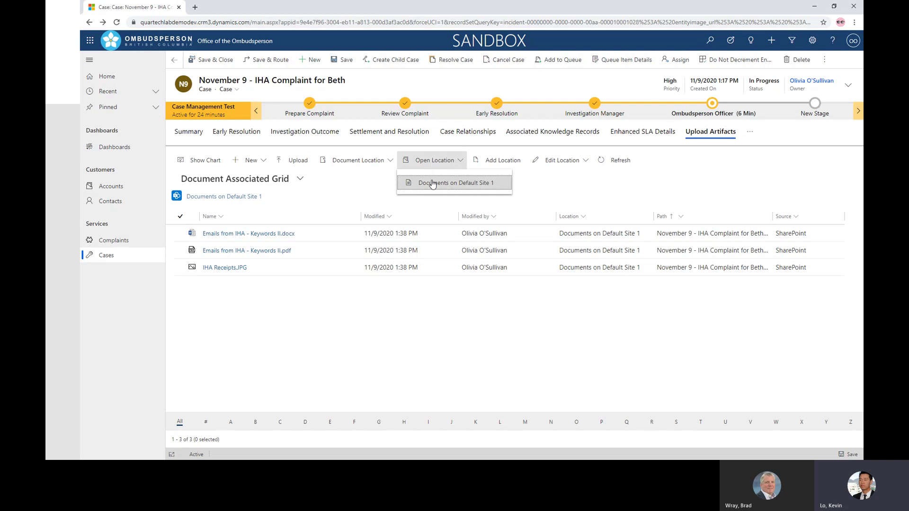
left_click(433, 184)
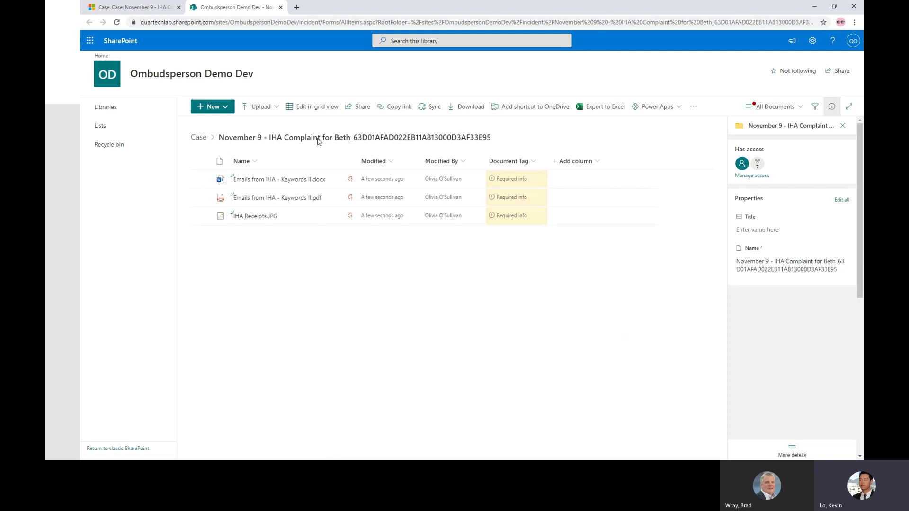
mouse_move(240, 182)
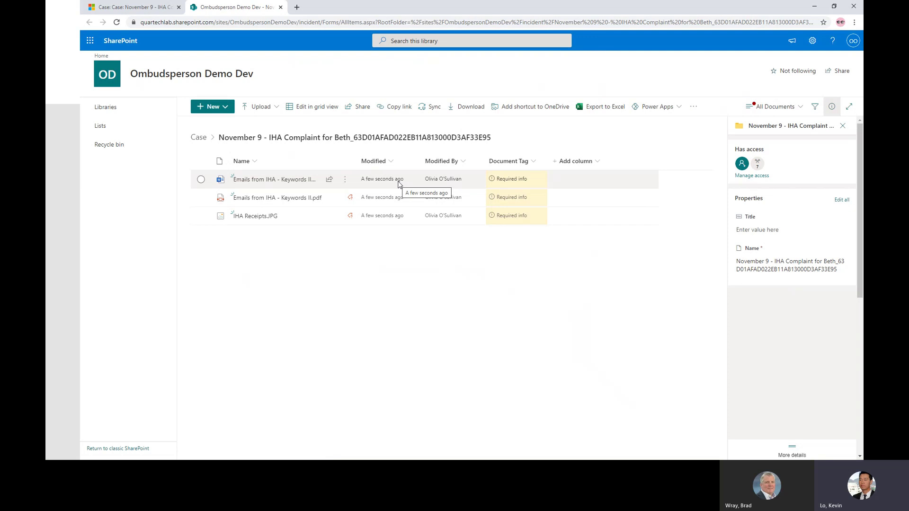
Show the Created and Created By columns in the case folder's document list
left_click(574, 163)
left_click(579, 176)
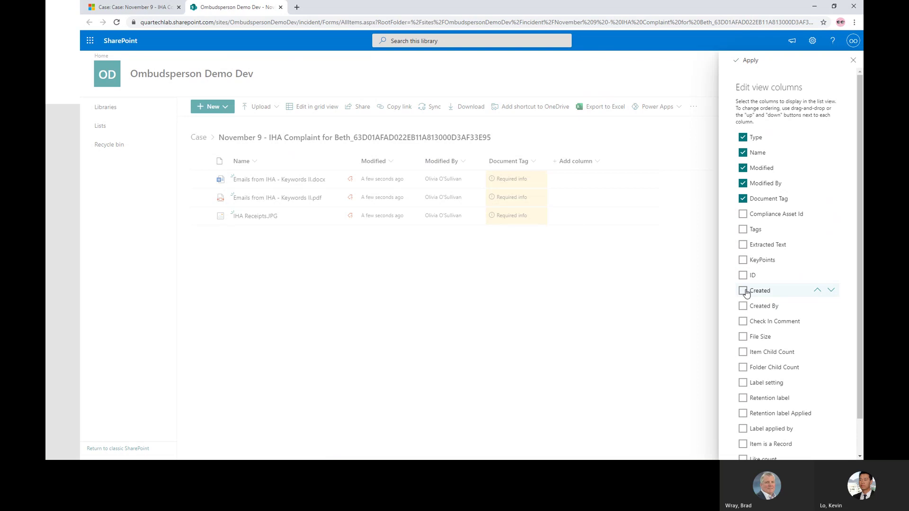
left_click(743, 306)
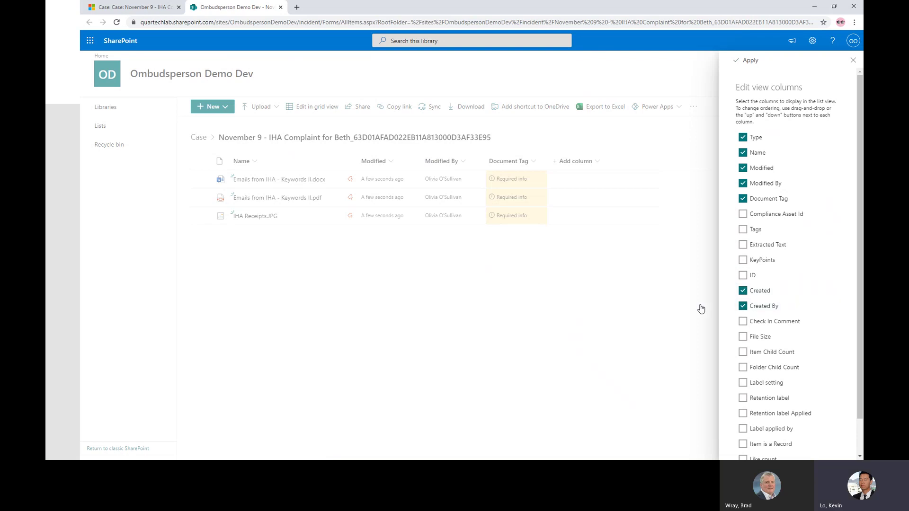
left_click(750, 60)
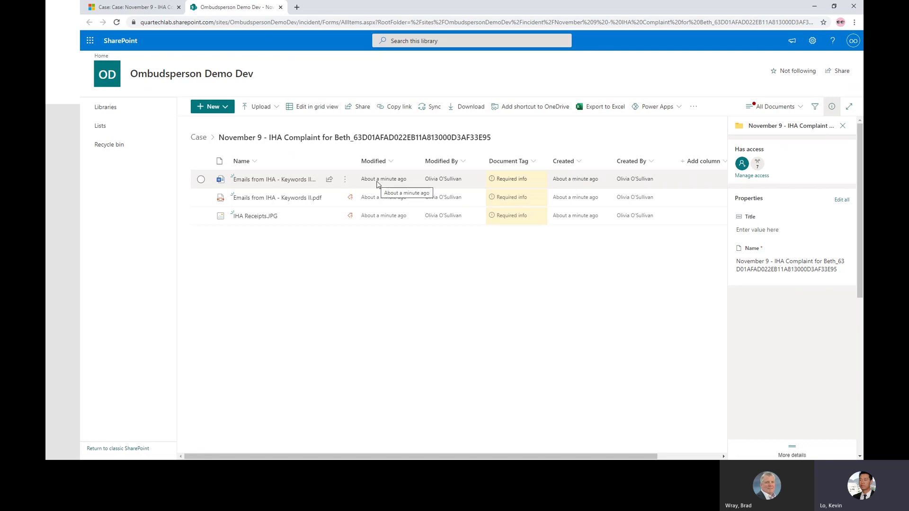
Examine the Modified column's sort and filter options and the created and modified details of the uploaded Word document
left_click(379, 166)
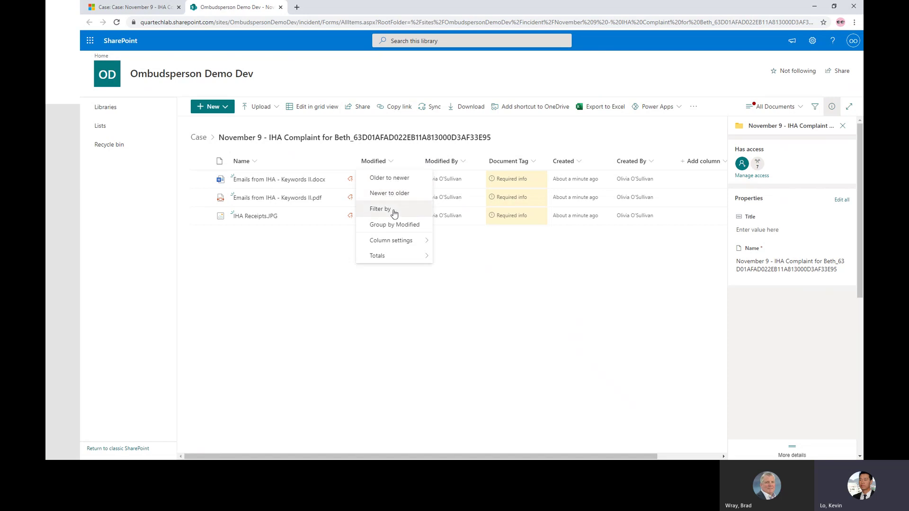
left_click(308, 263)
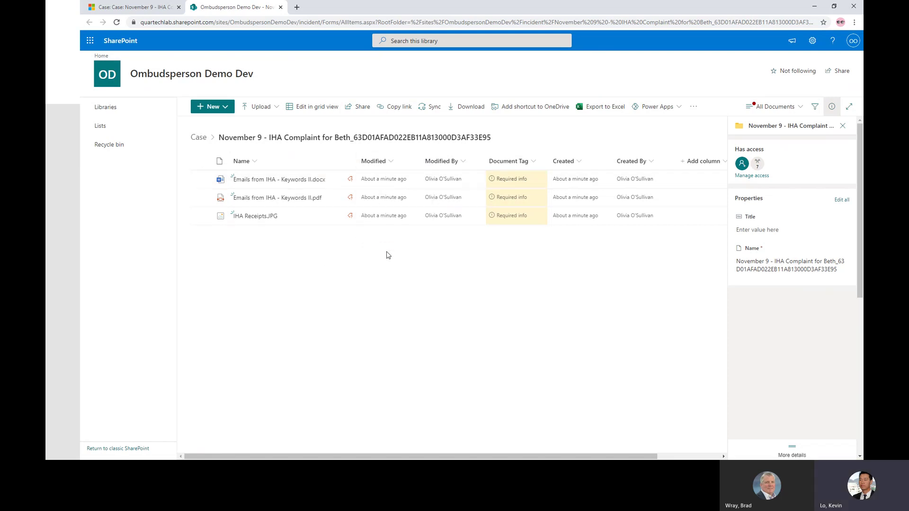
mouse_move(456, 183)
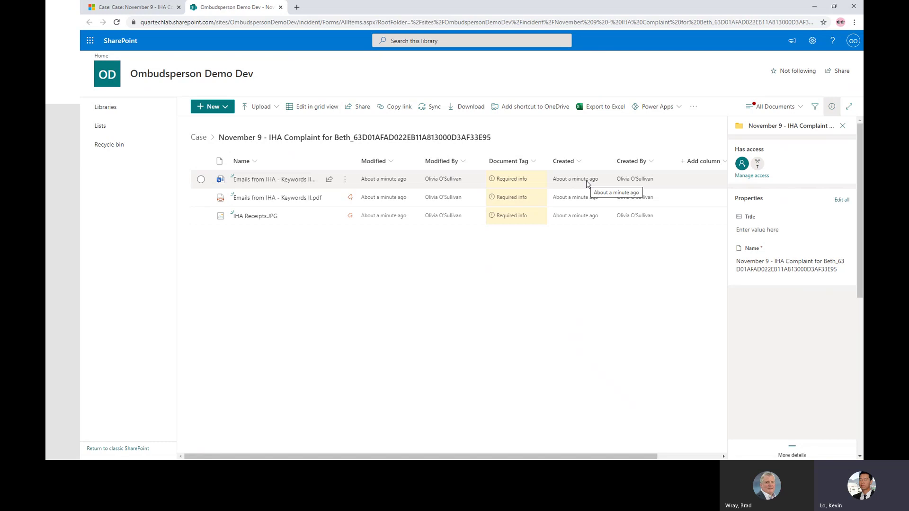
mouse_move(633, 183)
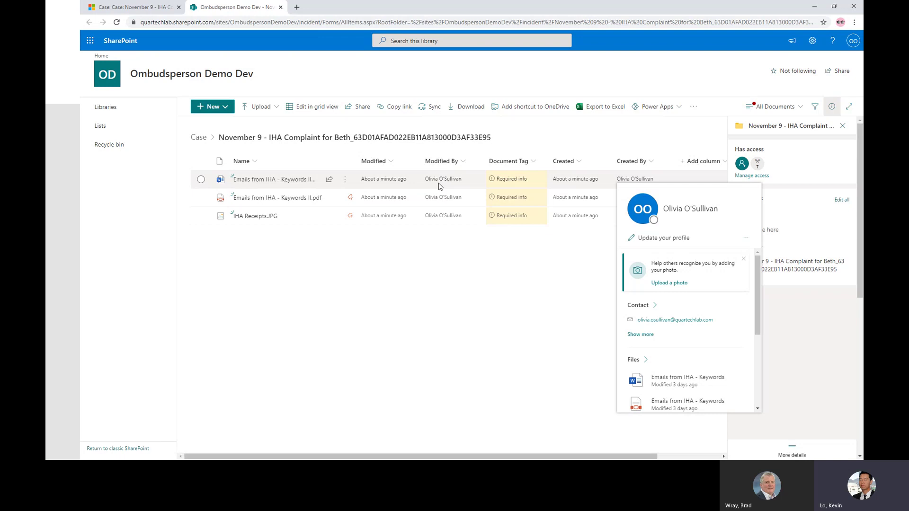
left_click(467, 290)
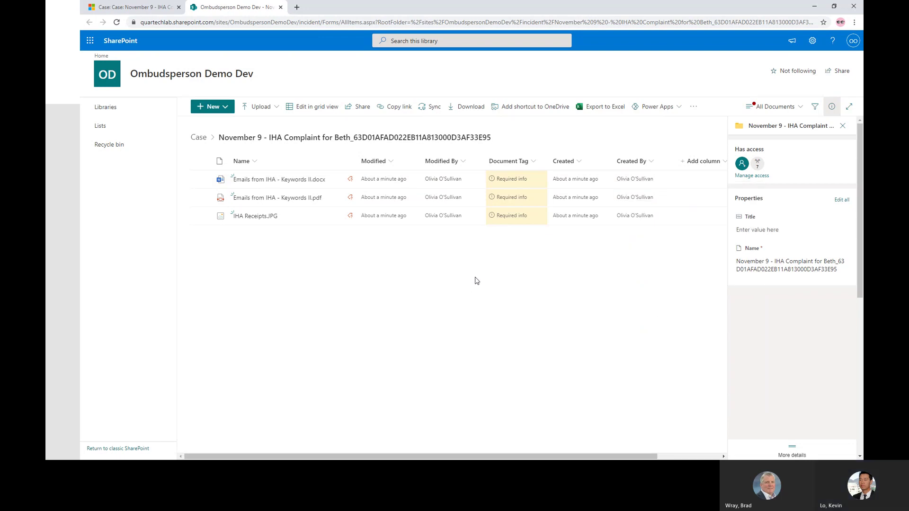
Set the Document Tag of Emails from IHA - Keywords II.docx to Written Letter
left_click(512, 182)
scroll(820, 263, "down", 4)
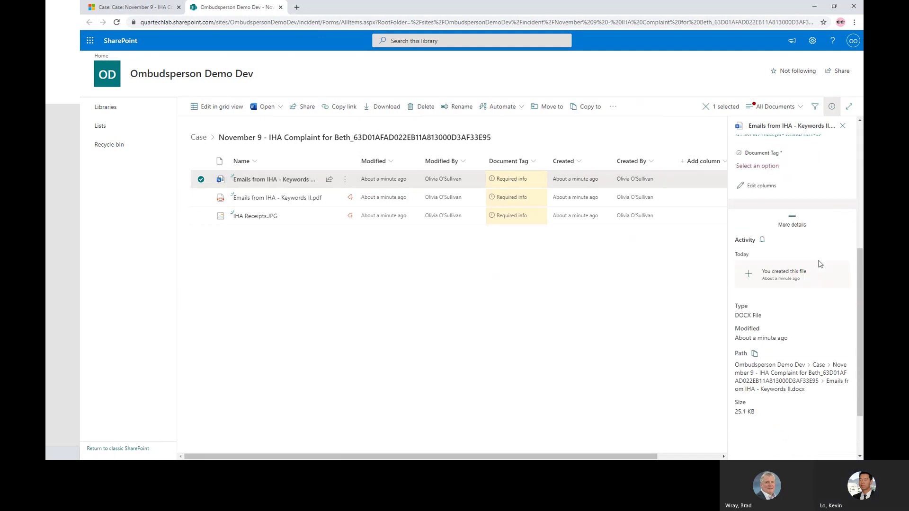
scroll(821, 260, "up", 3)
left_click(756, 251)
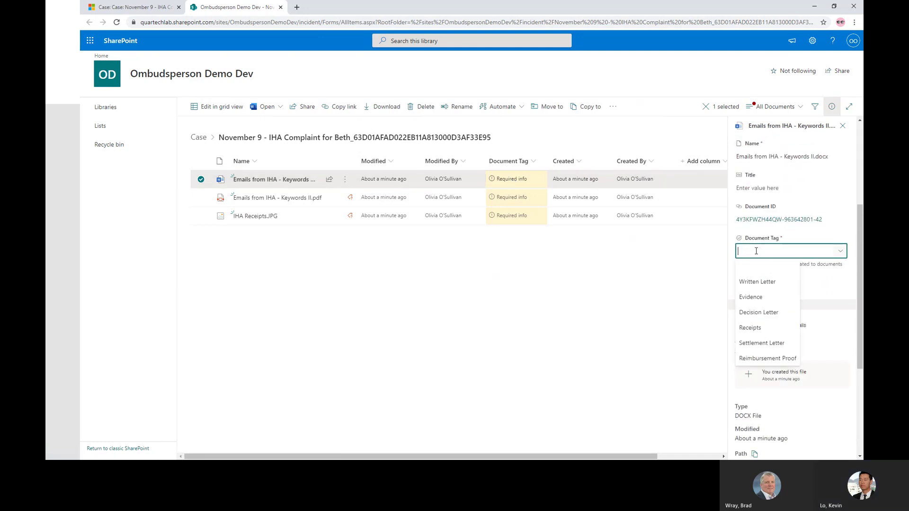
left_click(757, 282)
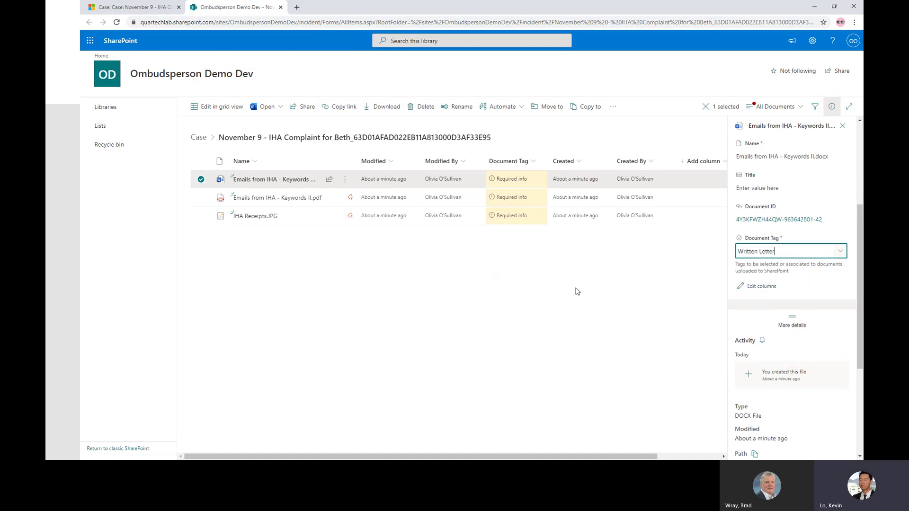
left_click(781, 270)
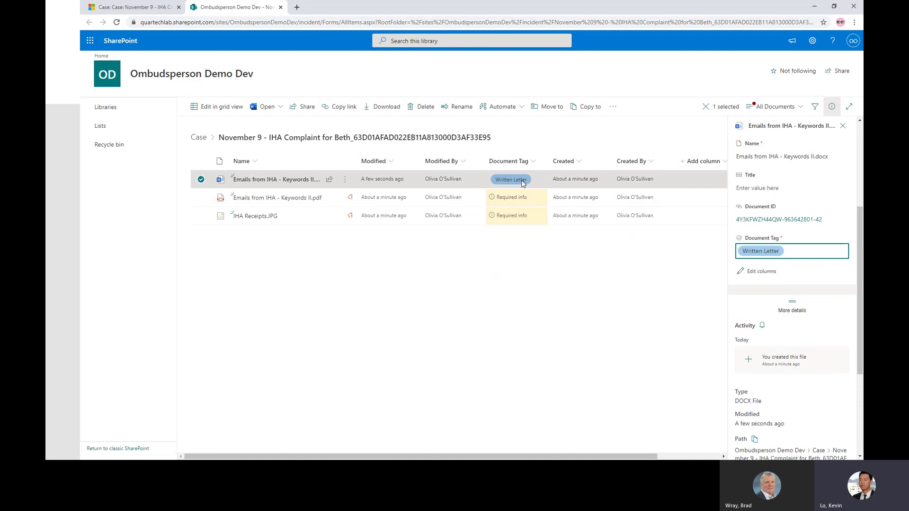
Set the Document Tag of Emails from IHA - Keywords II.pdf to Evidence
left_click(516, 197)
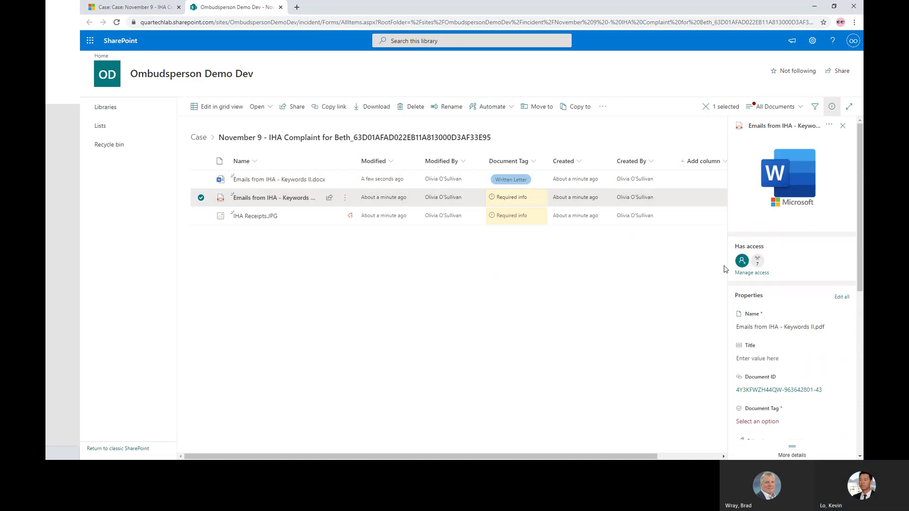
scroll(778, 298, "down", 2)
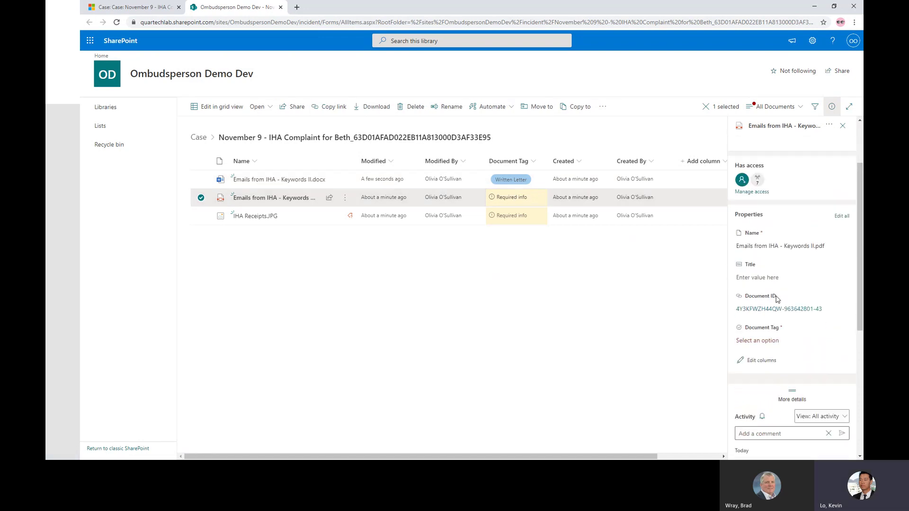
left_click(770, 334)
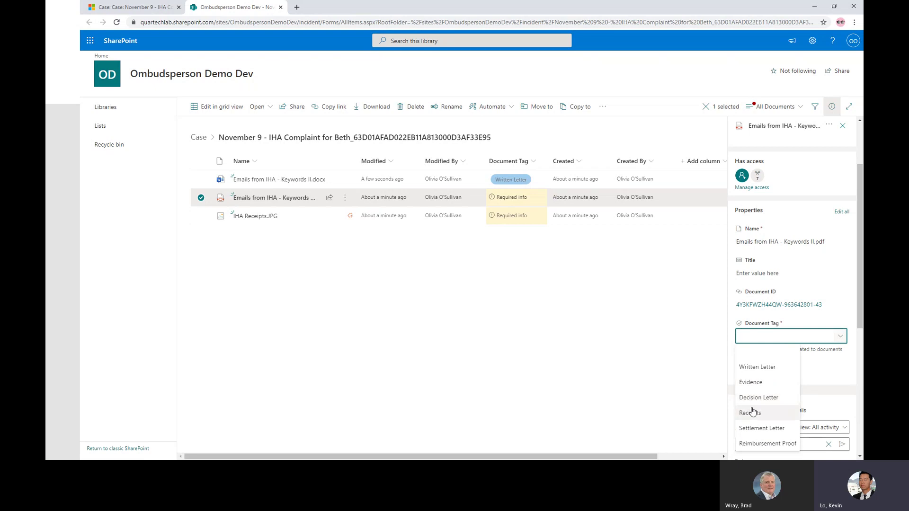
left_click(752, 383)
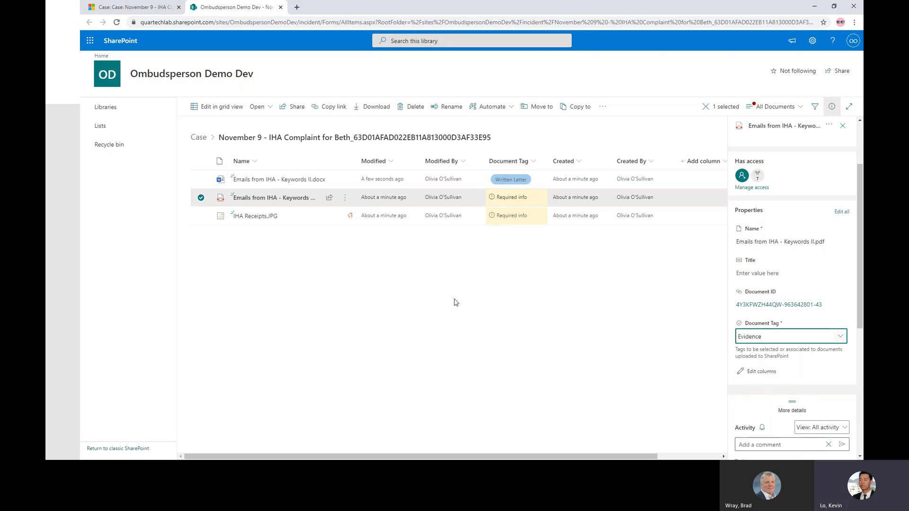
left_click(763, 356)
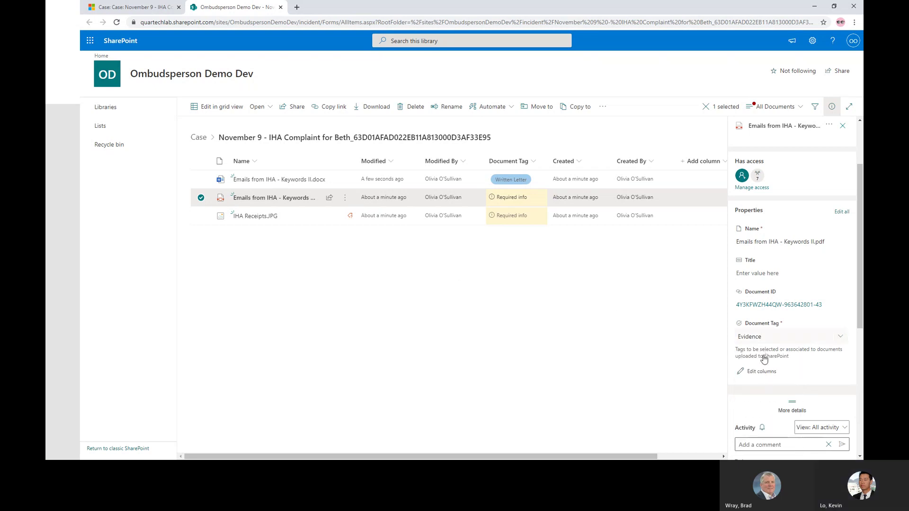
left_click(498, 310)
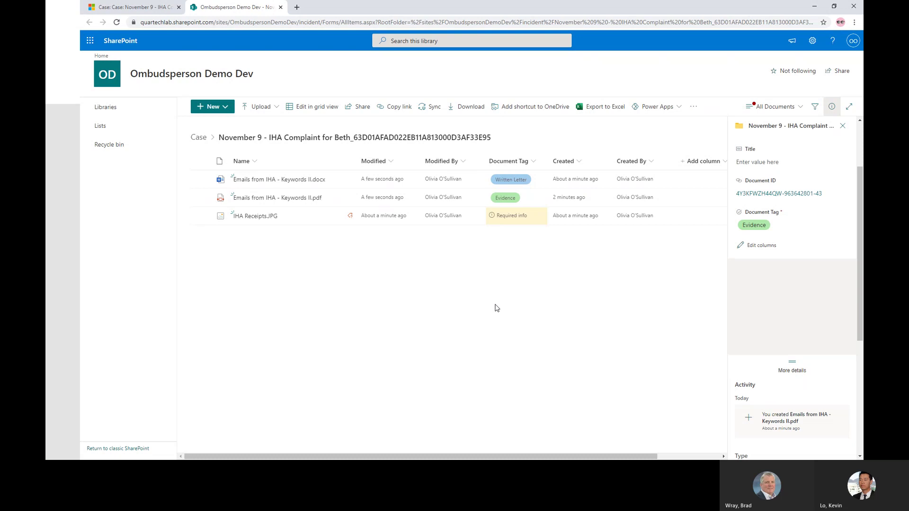
Set the Document Tag of IHA Receipts.JPG to Receipts and deselect the file
left_click(521, 222)
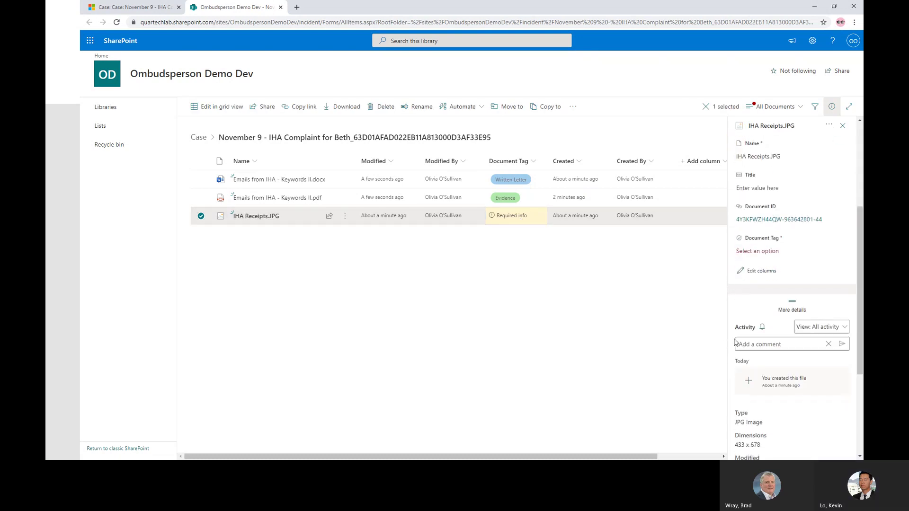
left_click(763, 251)
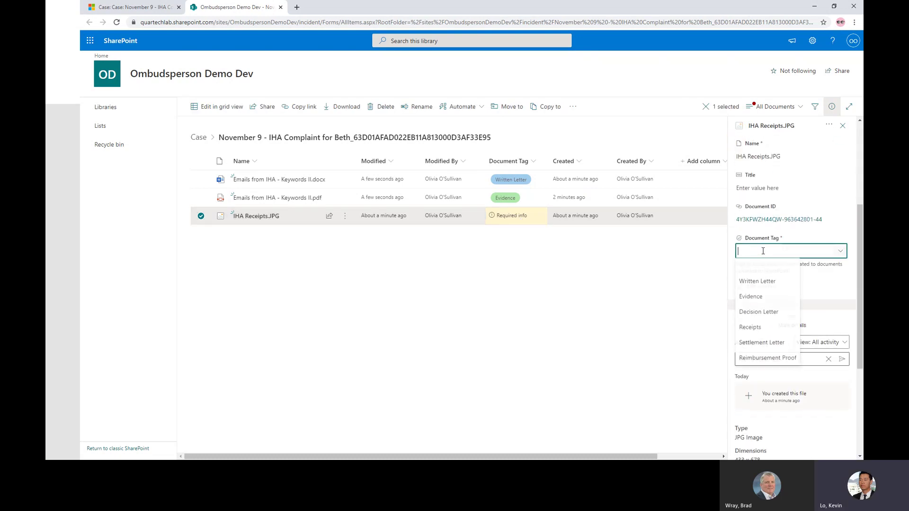
left_click(750, 327)
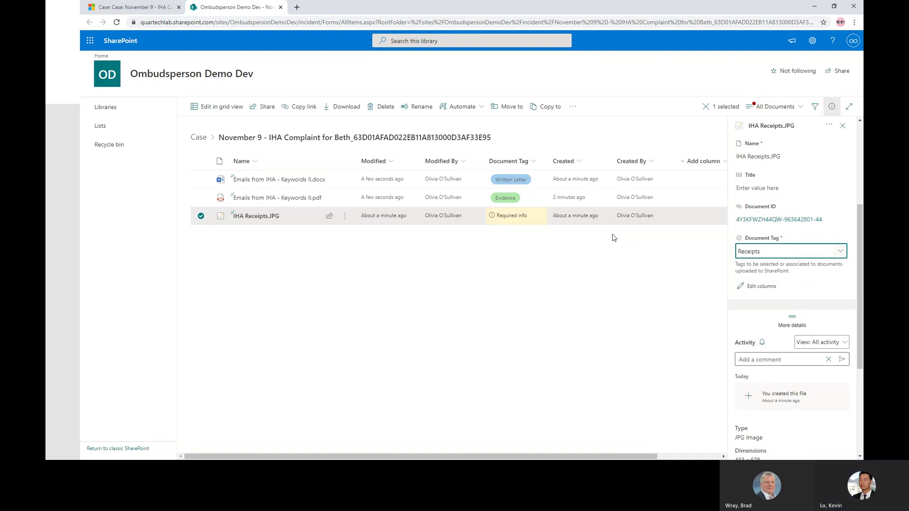
left_click(741, 260)
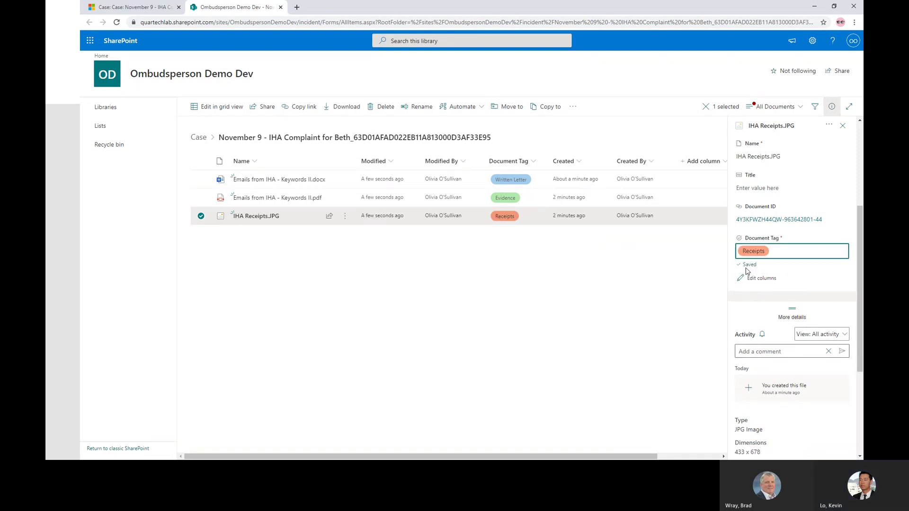
left_click(595, 270)
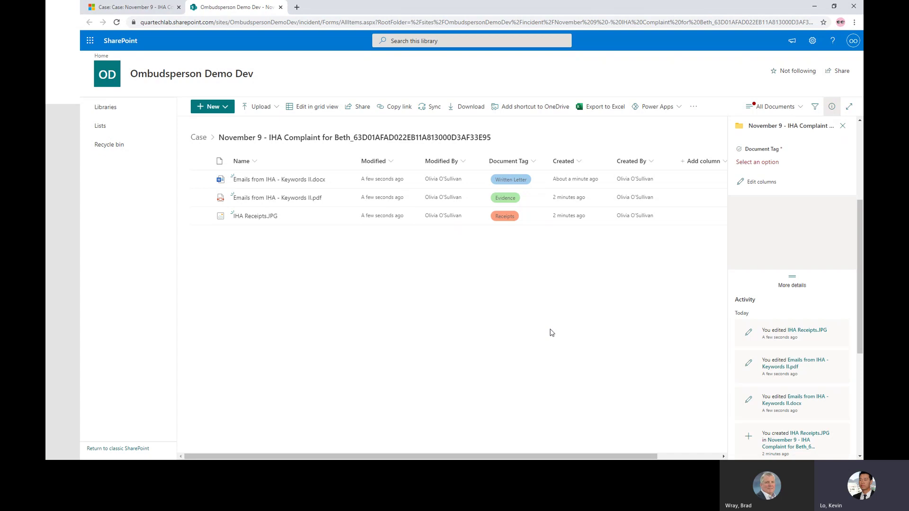
Review the available Document Tag options for the case folder without choosing one
left_click(763, 163)
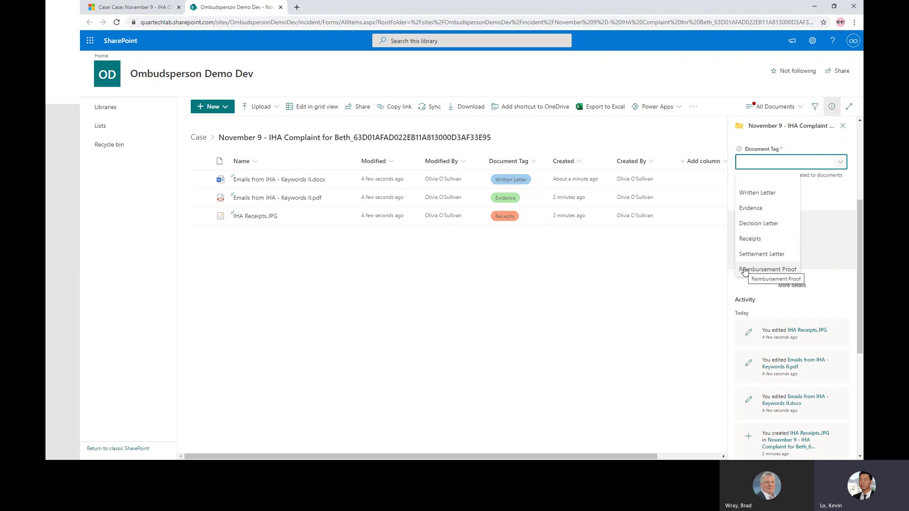
left_click(642, 290)
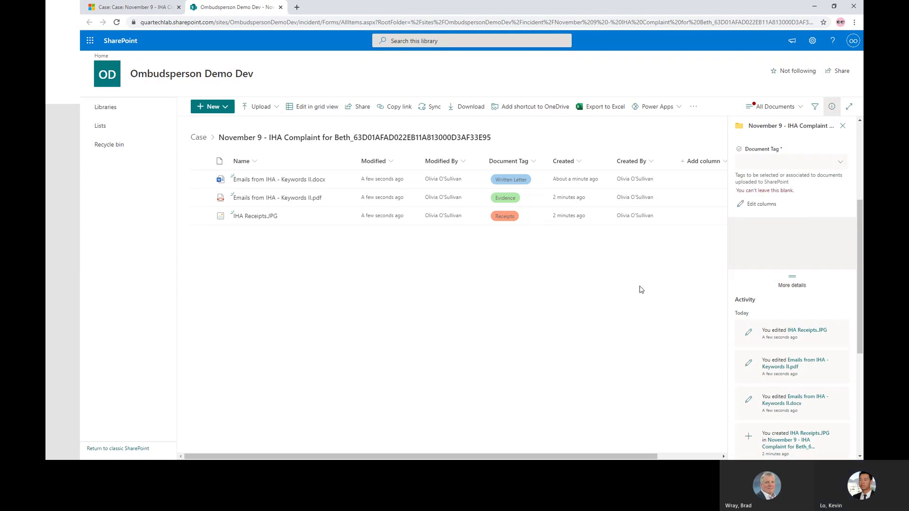
Review the keywords in the Word document Emails from IHA - Keywords II, including "genetic", and return to the SharePoint case folder
left_click(843, 125)
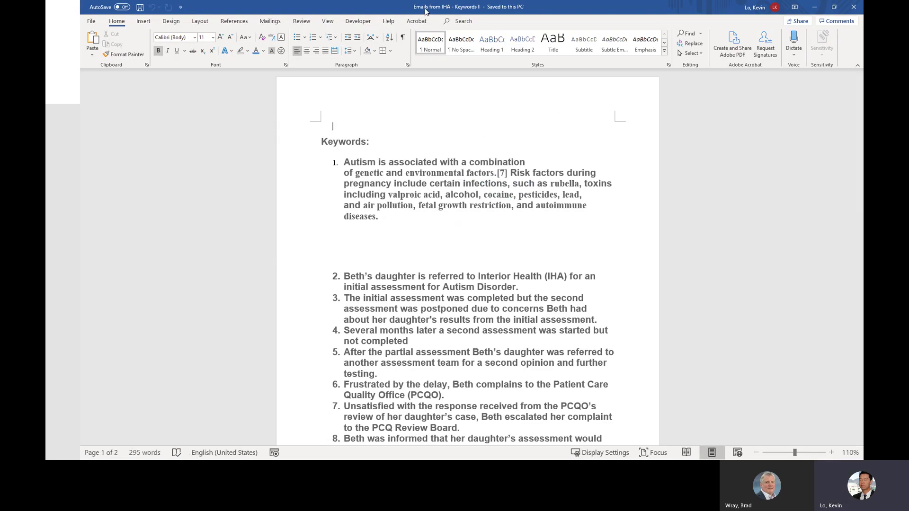
left_click(814, 7)
mouse_move(265, 182)
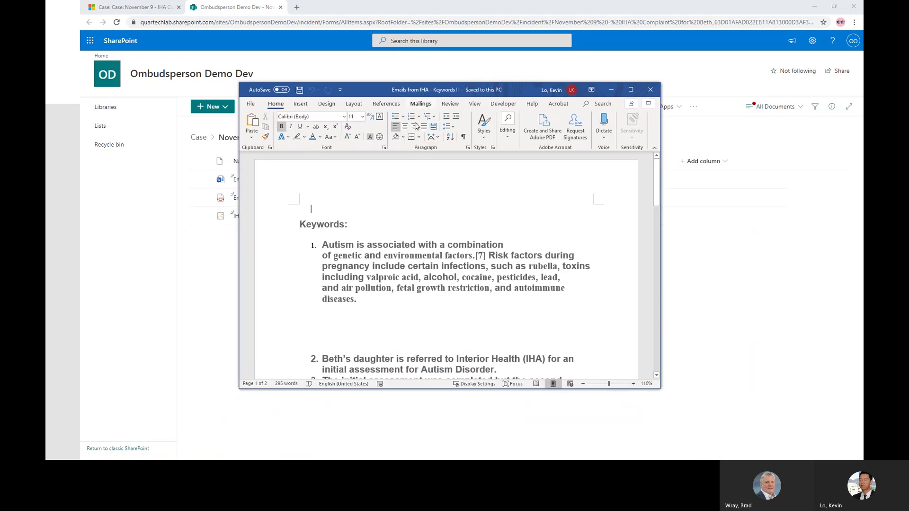
left_click(631, 90)
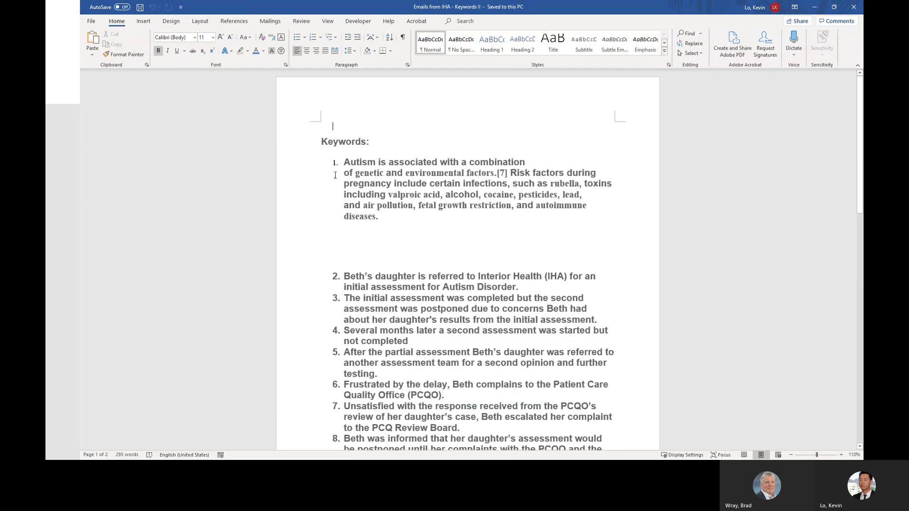
scroll(367, 171, "down", 5)
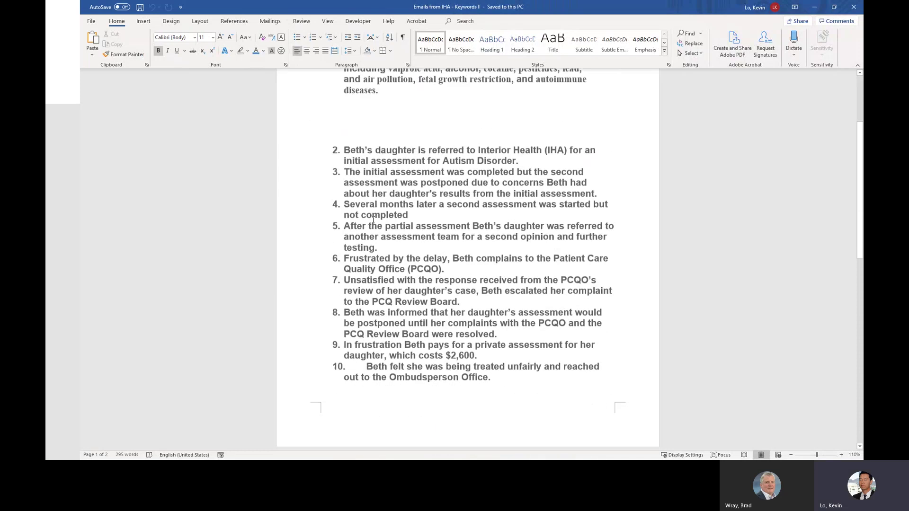
scroll(373, 219, "up", 5)
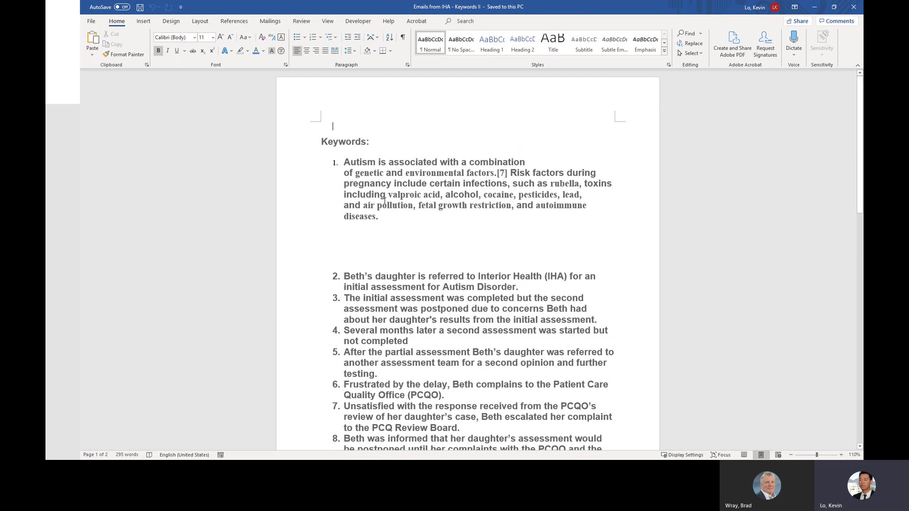
left_click_drag(355, 174, 387, 174)
left_click(814, 8)
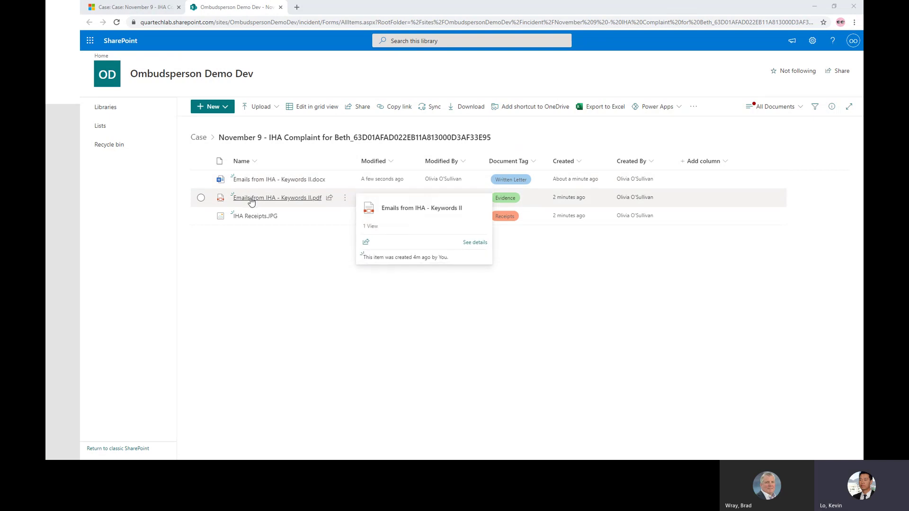
Open the site's Case document library and search it for "genetic", showing the full results list
left_click(114, 111)
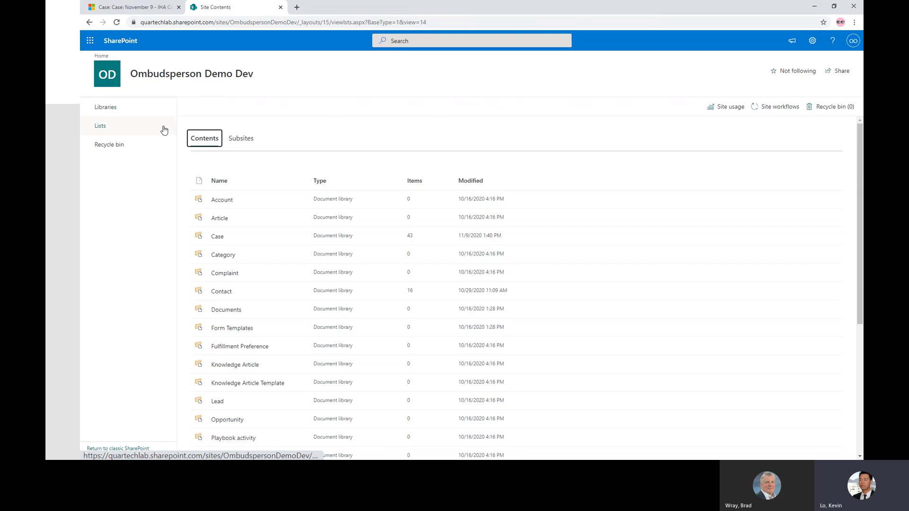
left_click(218, 236)
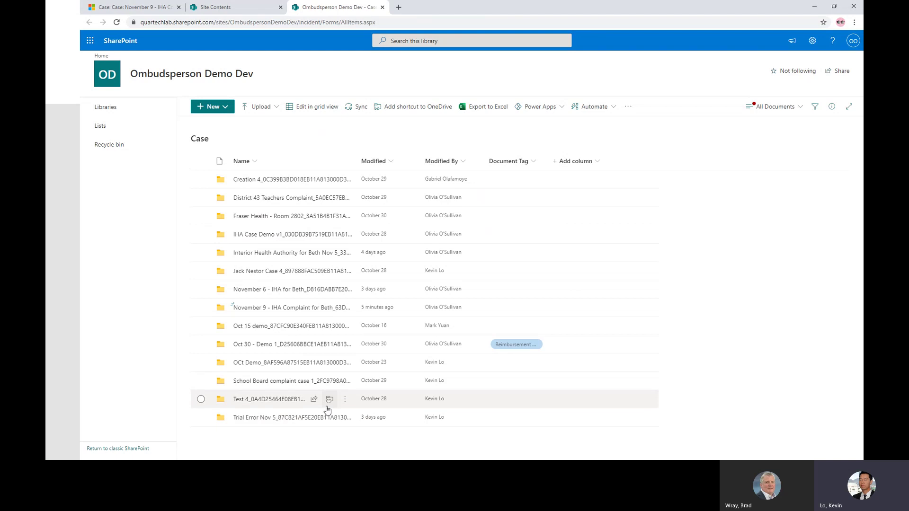
left_click(430, 41)
type("genetic")
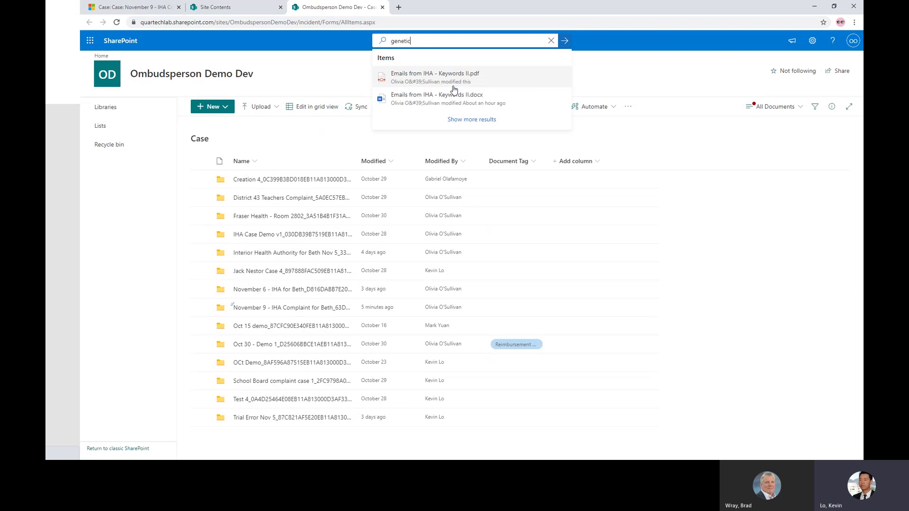
left_click(463, 119)
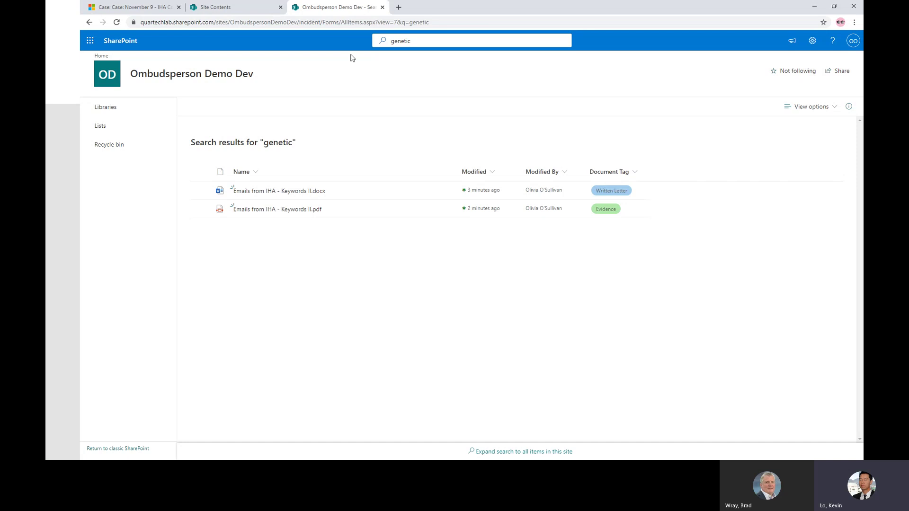
left_click(411, 41)
double_click(412, 41)
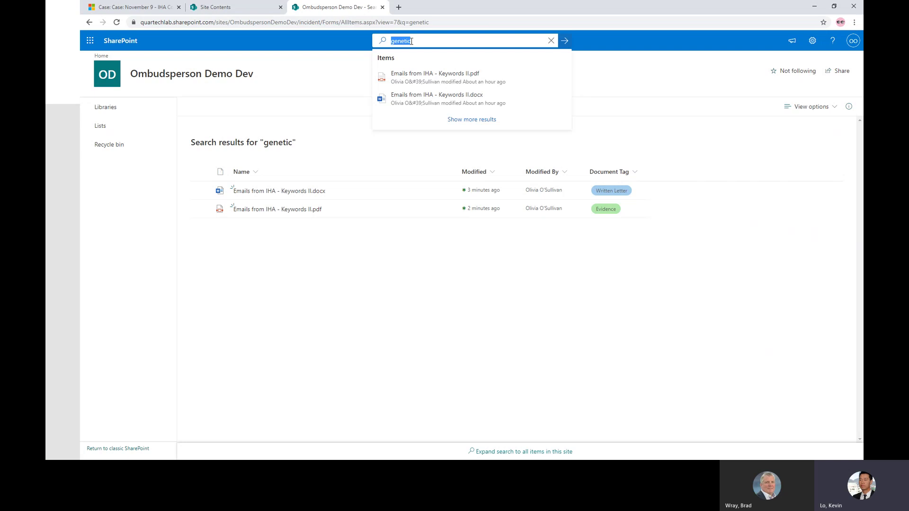
key("BackSpace")
type("autism")
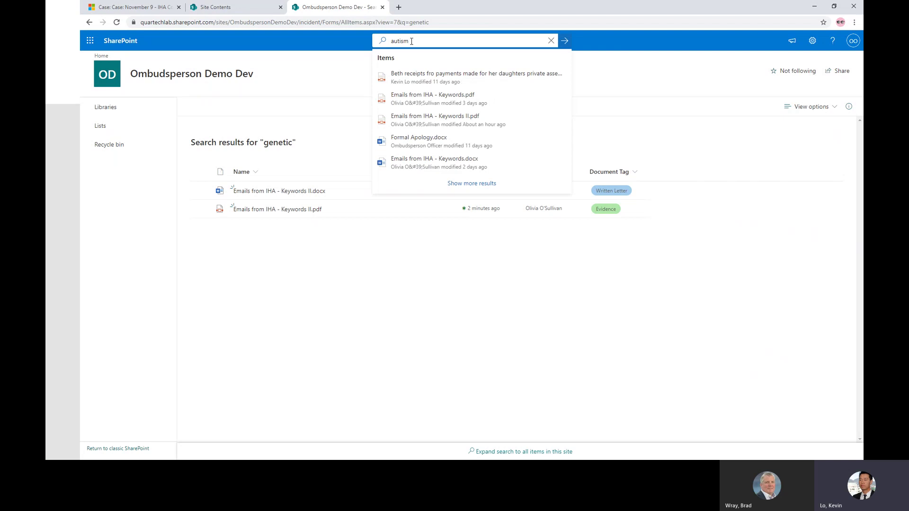
Reopen the Case document library, search it for "autism" and look through the full results list
left_click(99, 113)
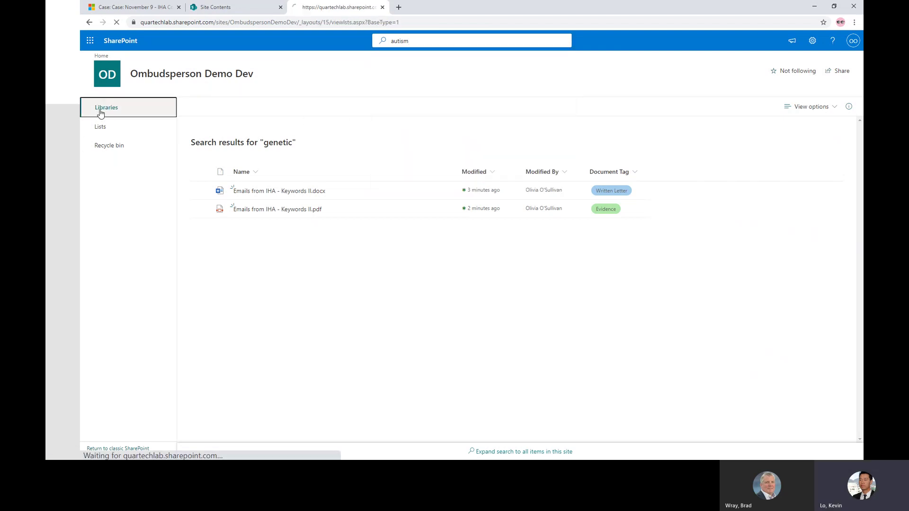
left_click(217, 237)
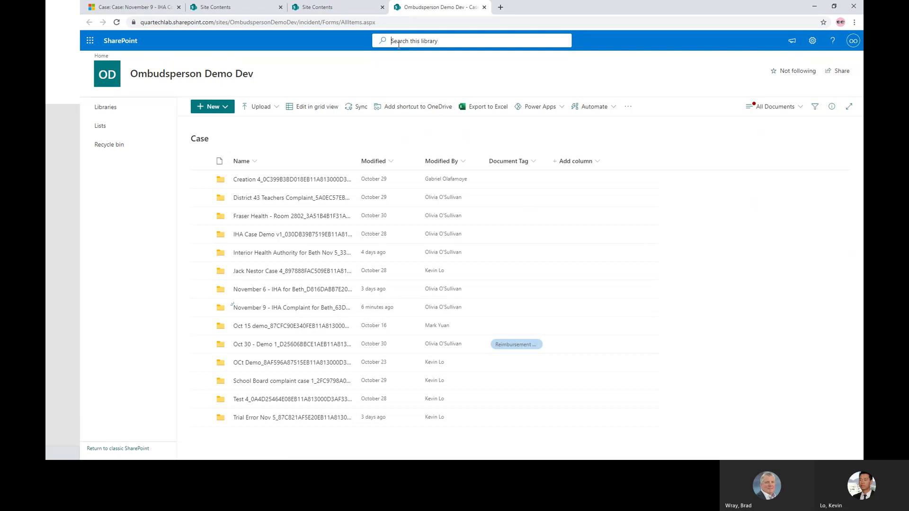
type("autism")
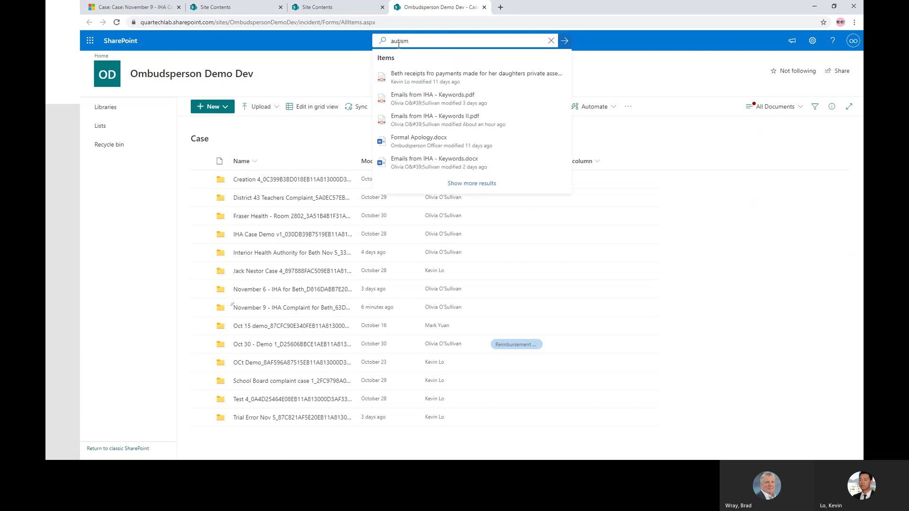
left_click(471, 184)
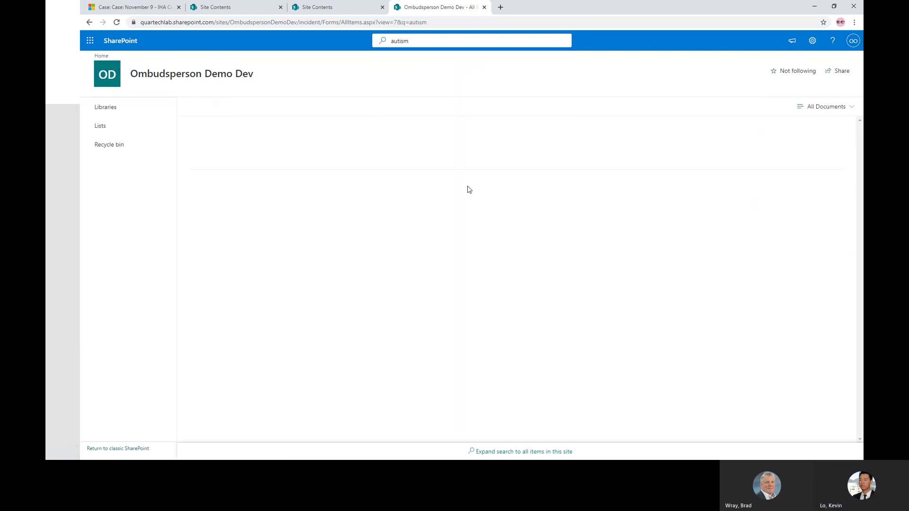
scroll(265, 223, "down", 1)
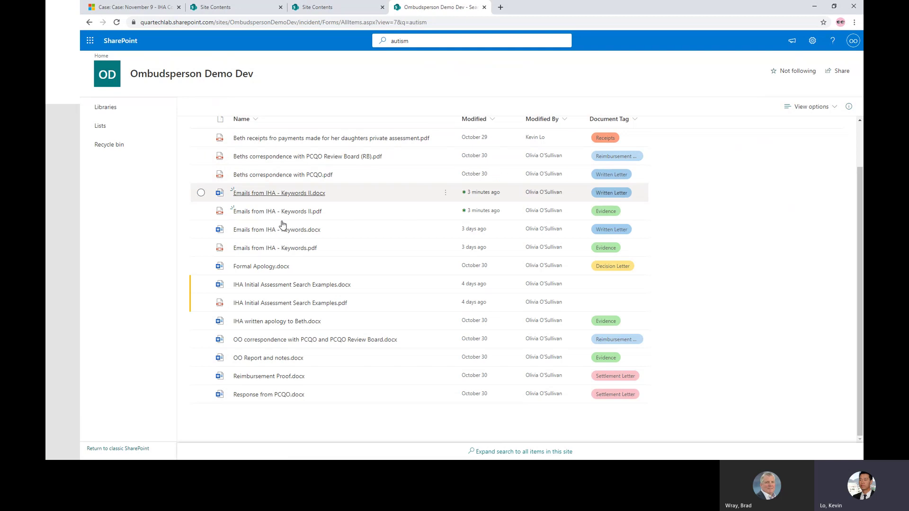
scroll(256, 199, "up", 1)
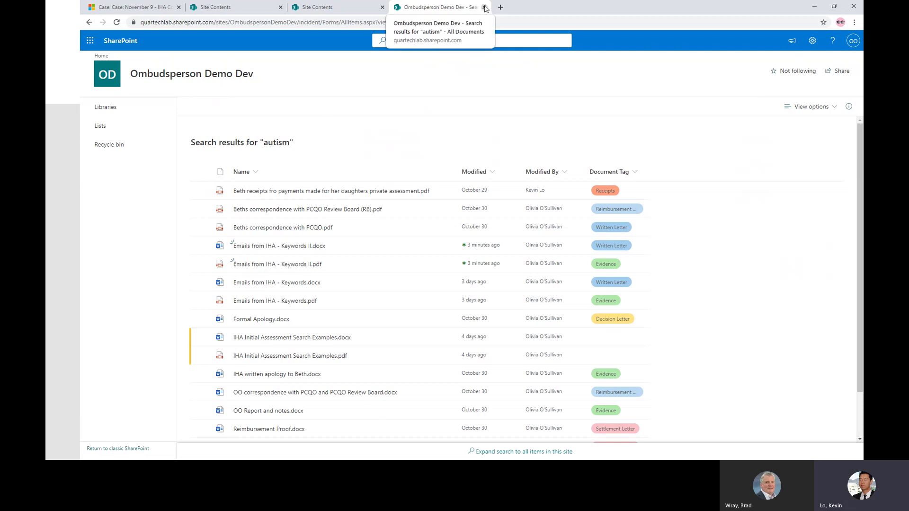
Switch to the Dynamics 365 case, show its Summary and bring up the Advanced Find window maximized
left_click(143, 8)
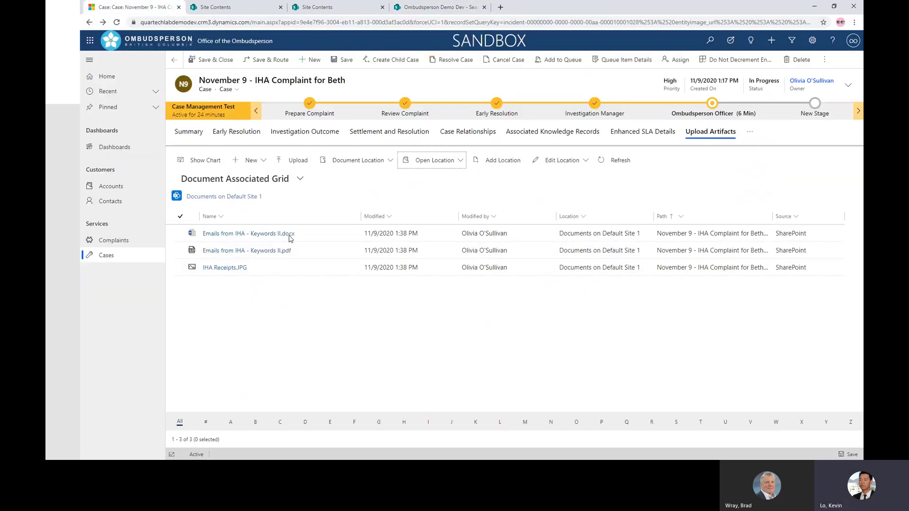
key("alt+Tab")
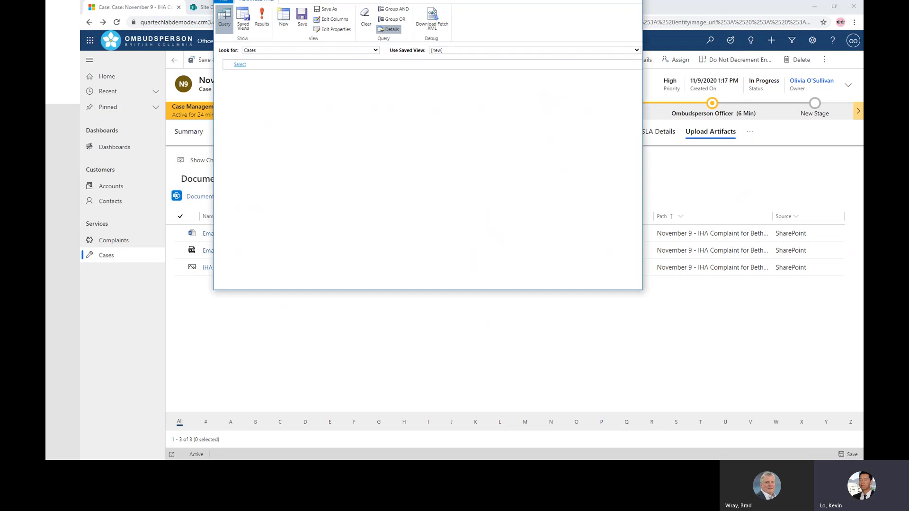
key("alt+Tab")
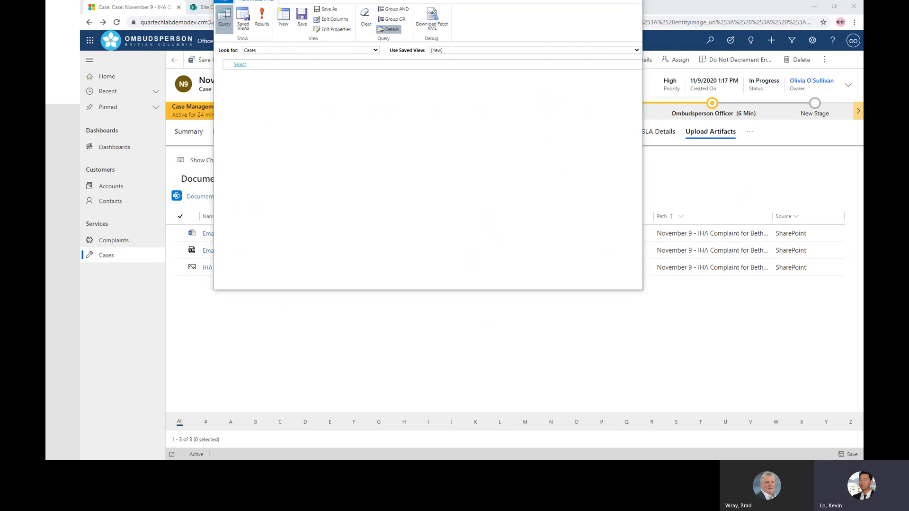
key("alt+Tab")
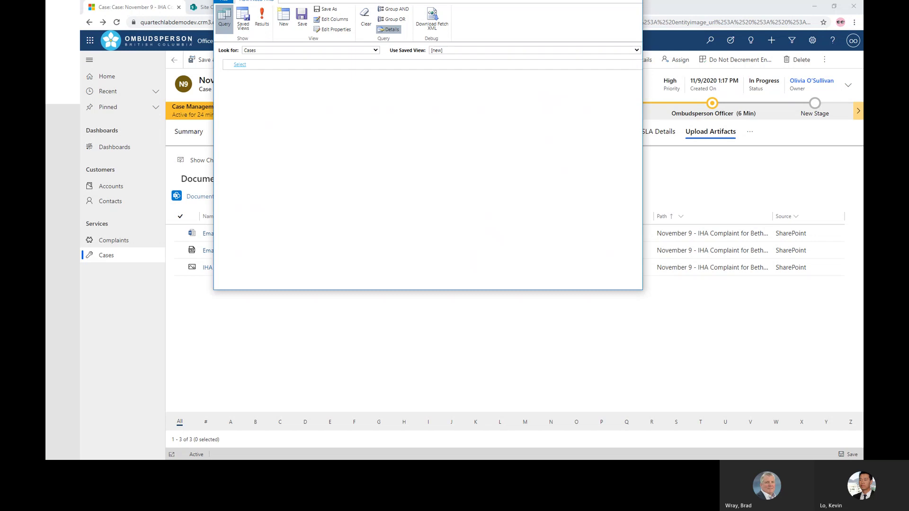
key("super+Up")
key("alt+Tab")
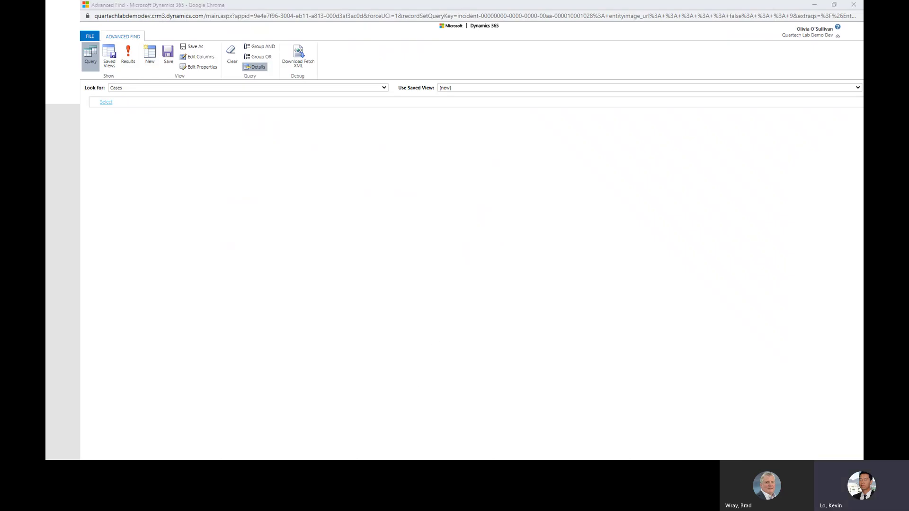
left_click(189, 132)
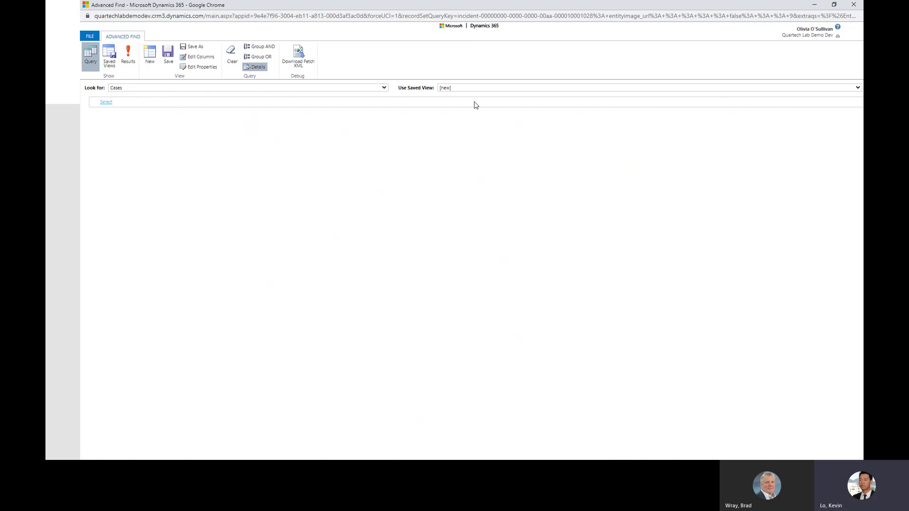
Run an Advanced Find on Cases whose Description contains 3300
left_click(107, 102)
left_click(115, 102)
scroll(132, 137, "down", 8)
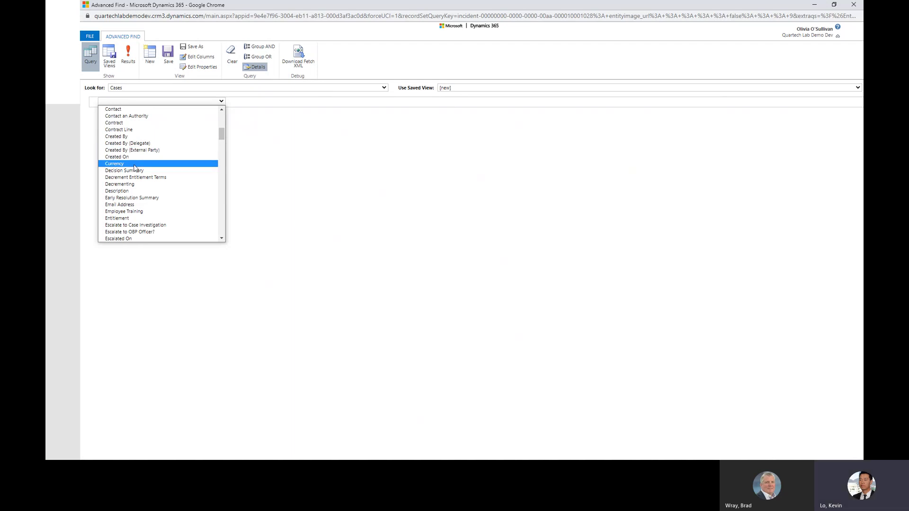
left_click(132, 192)
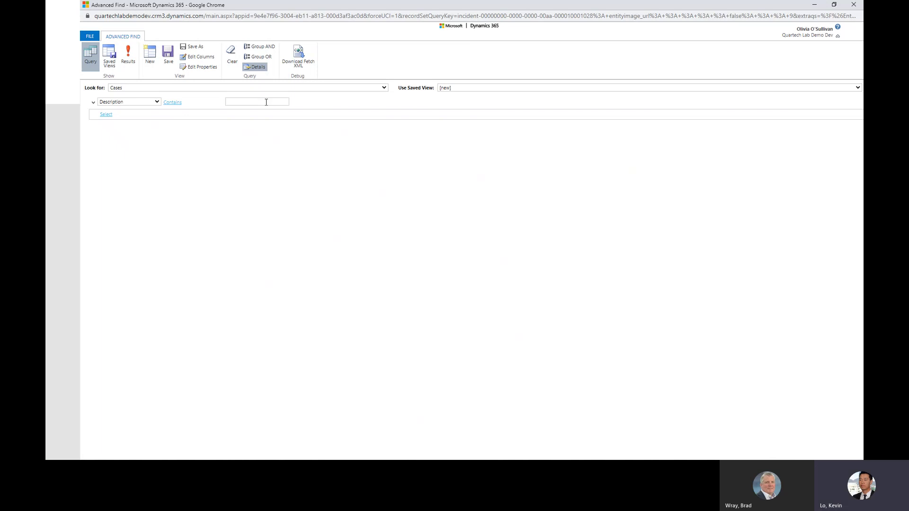
left_click(245, 102)
type("3300")
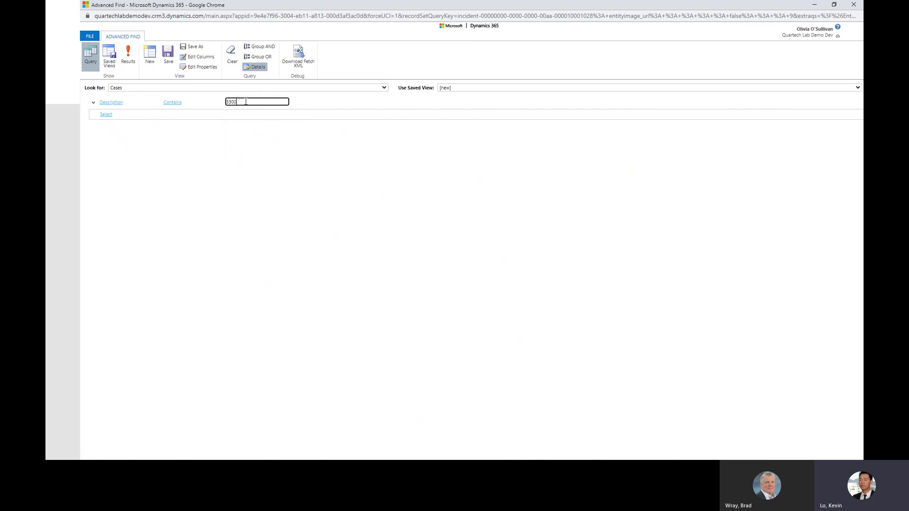
left_click(129, 59)
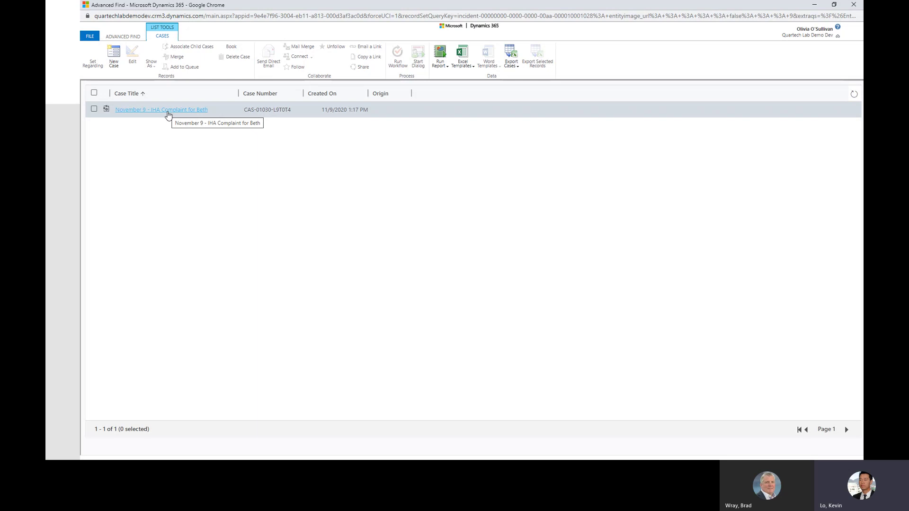
Change the Advanced Find condition to Description contains "autism" and run the query on Cases
left_click(123, 36)
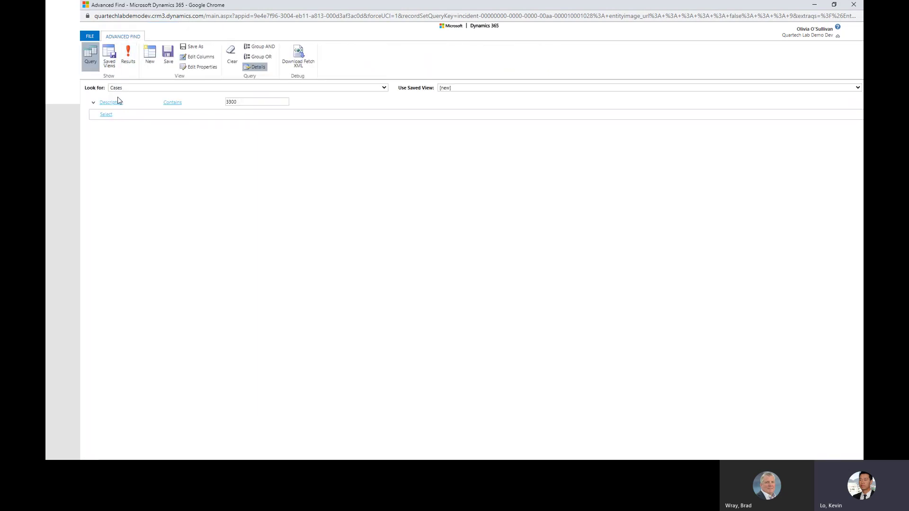
double_click(231, 102)
type("autism")
key("BackSpace")
key("BackSpace")
key("BackSpace")
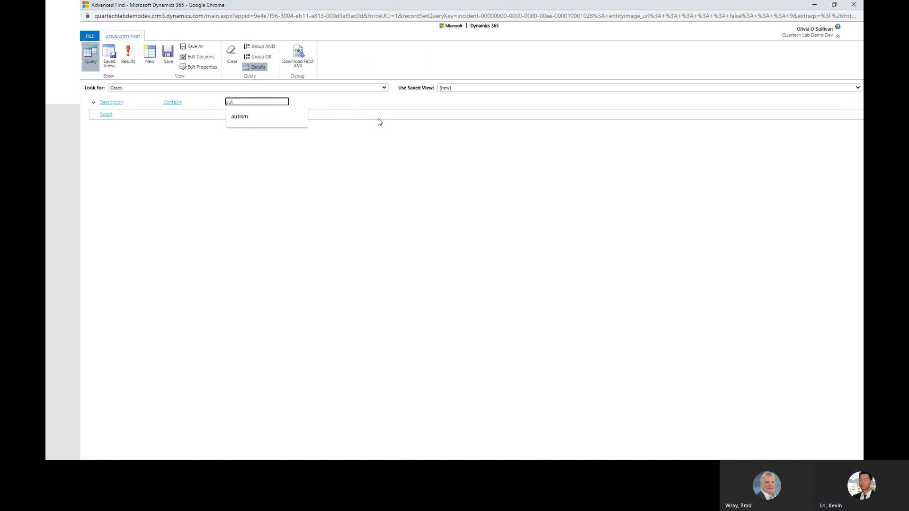
type("ism")
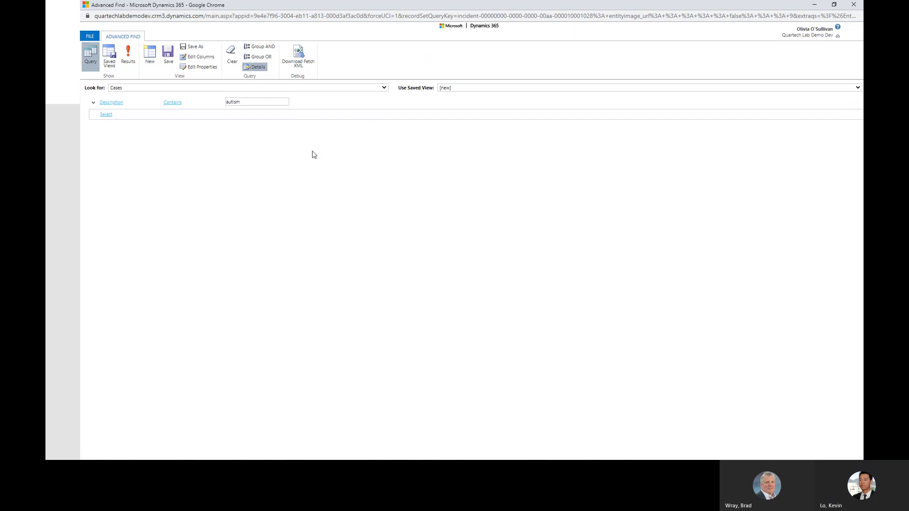
left_click(128, 57)
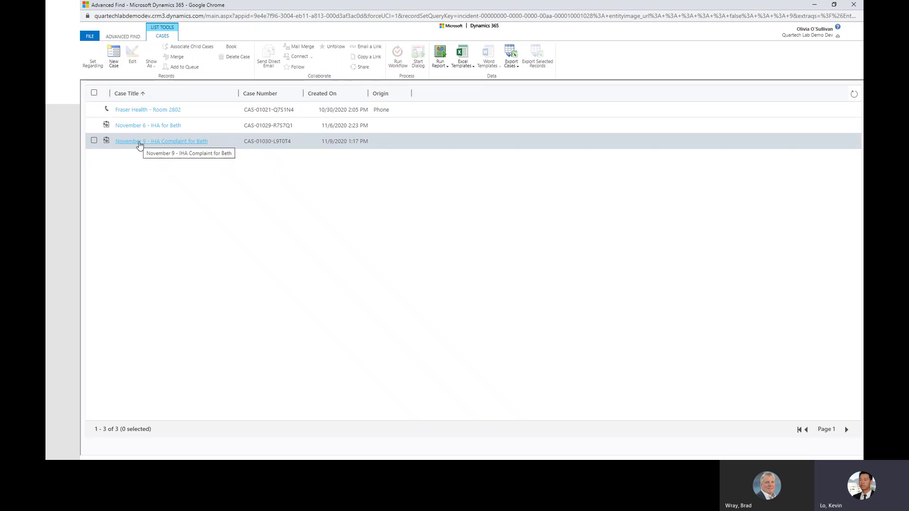
Close Advanced Find without saving the query and return to the Summary of the November 9 IHA complaint case
left_click(854, 4)
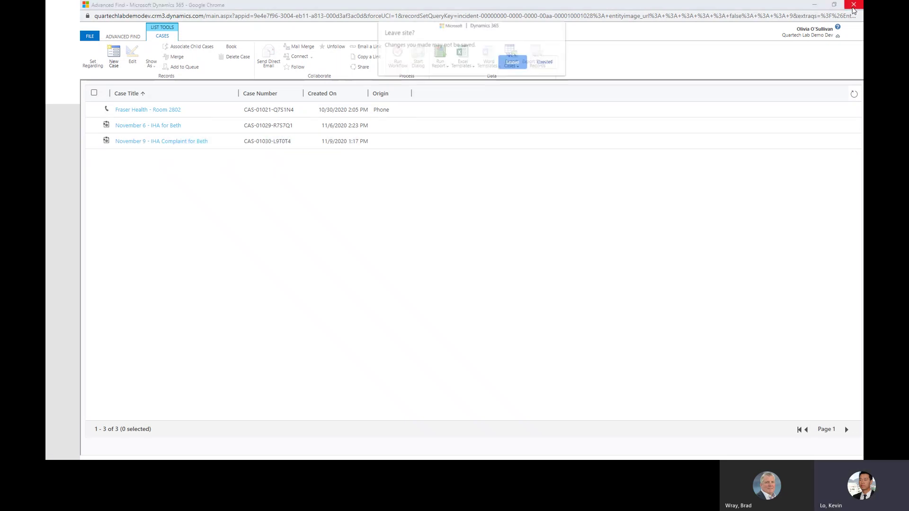
left_click(513, 62)
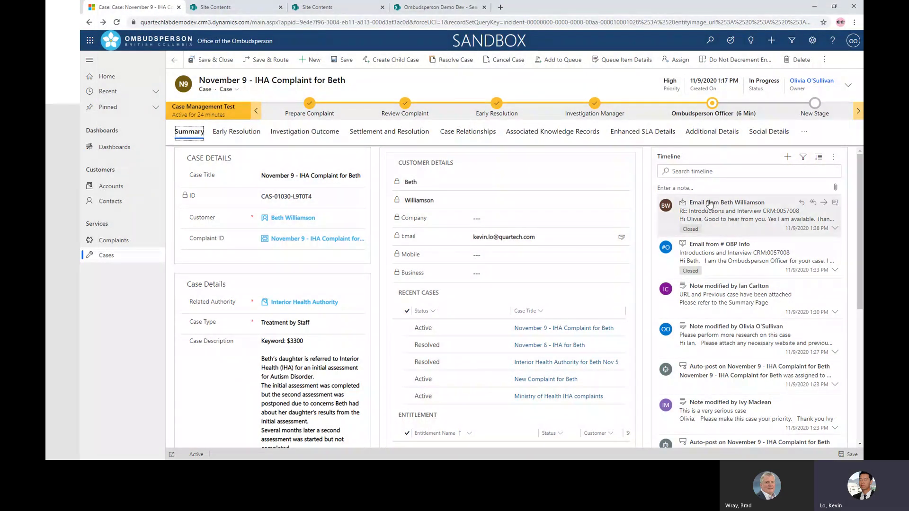
left_click(412, 151)
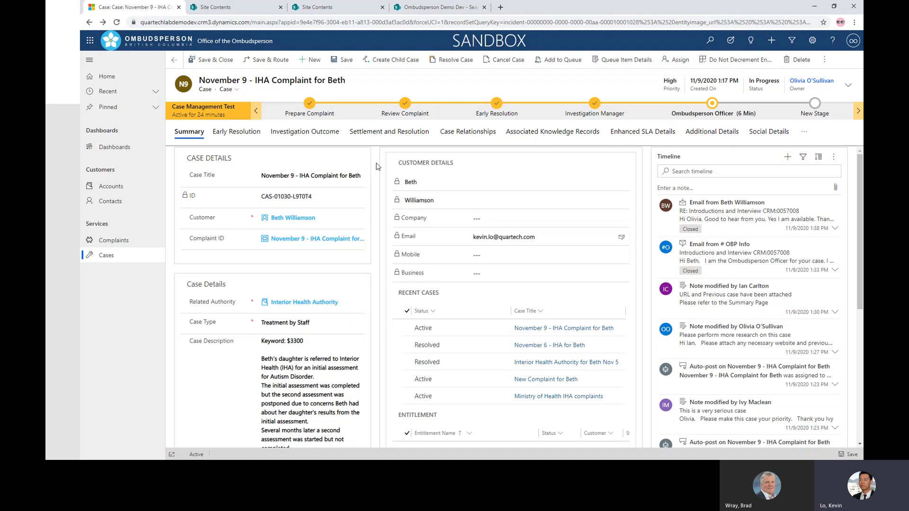
Paste the copied account of ICBC's 50% fault decision and the contradictory witness evidence into Investigation Findings under the case's Investigation Outcome
left_click(280, 135)
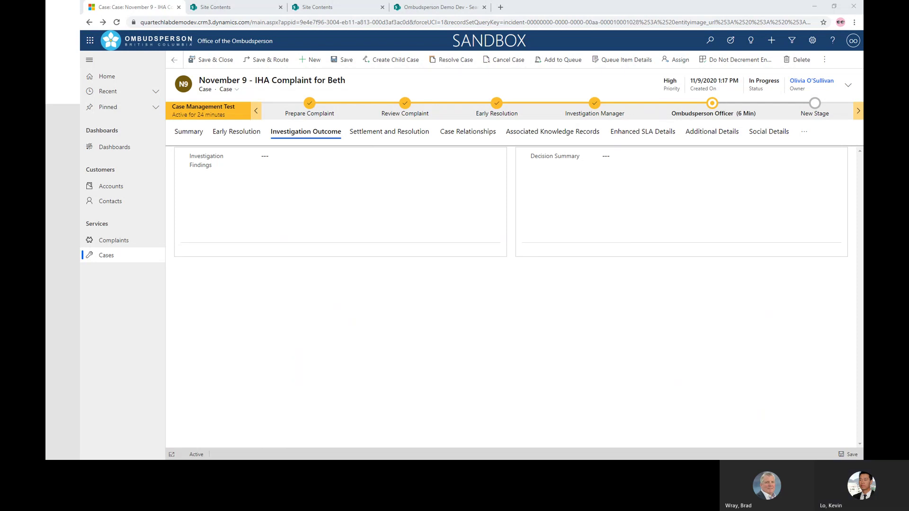
left_click(261, 195)
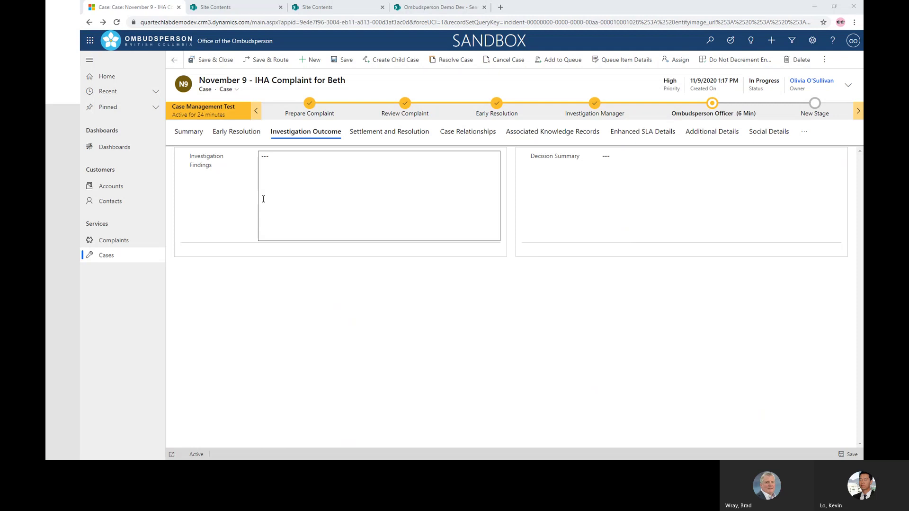
key("ctrl+v")
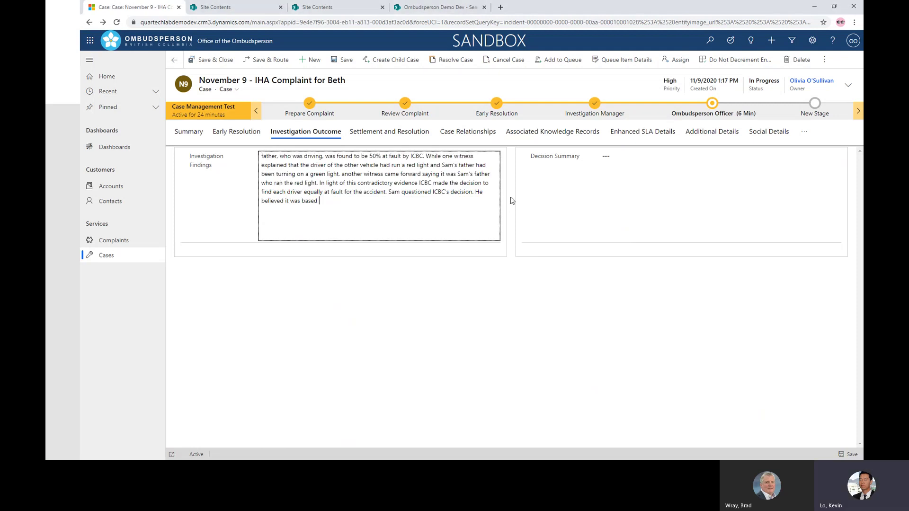
Fill in the Decision Summary with the prepared text beginning "We investigated whether ICBC followed a reasonable process when determining who was at fault."
left_click(407, 133)
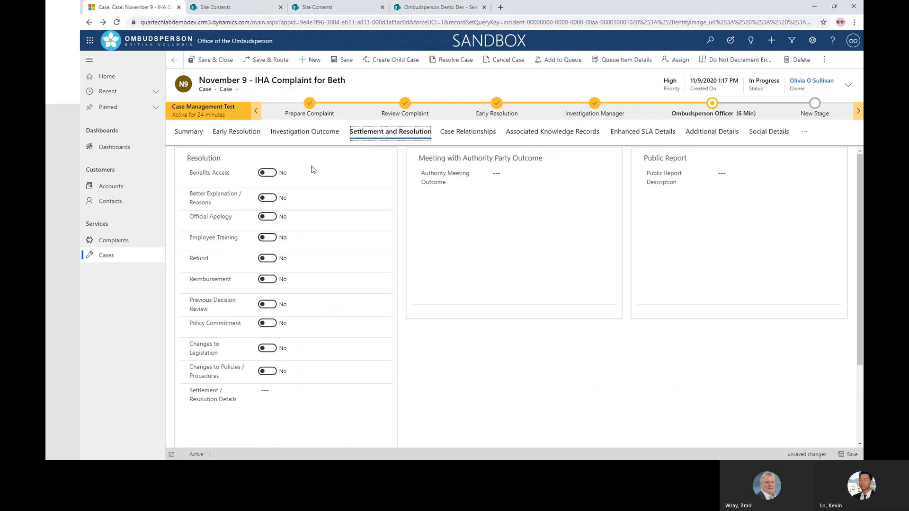
left_click(305, 132)
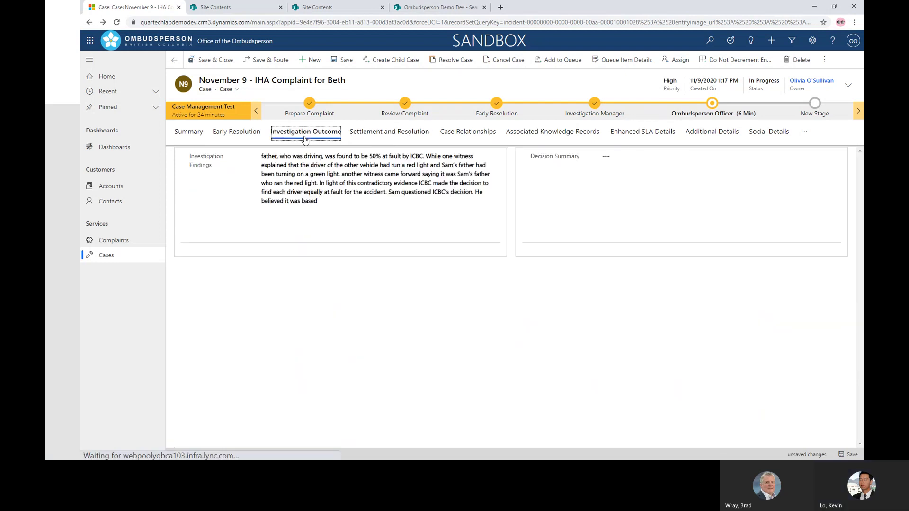
left_click(629, 197)
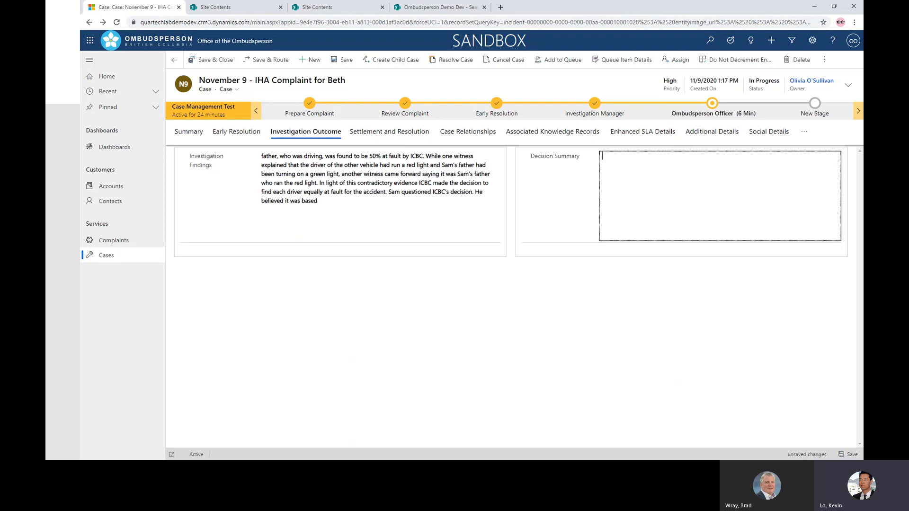
key("alt+Tab")
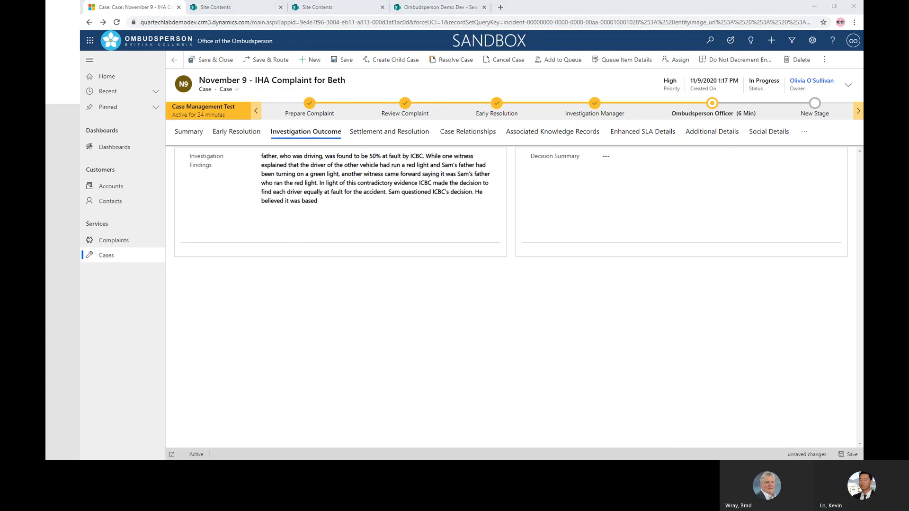
left_click(662, 158)
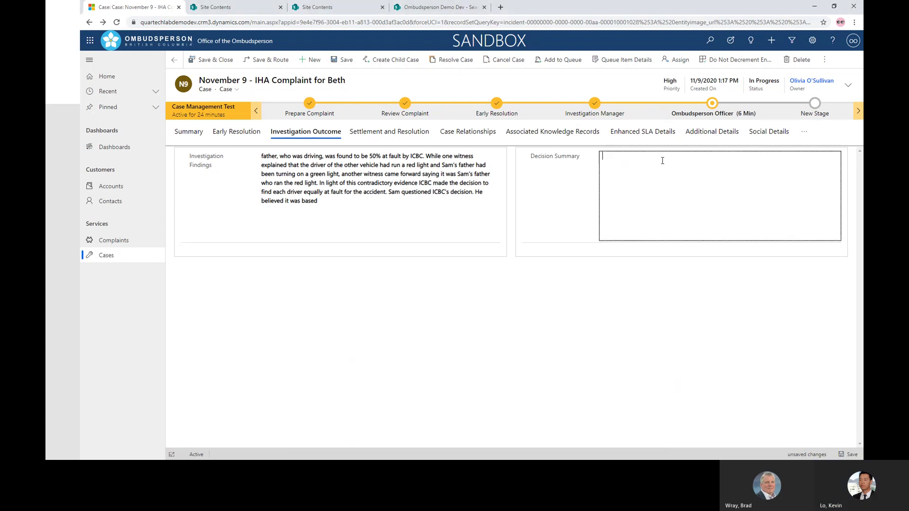
type("We investigated whether ICBC followed a reasonable process when determining who was at fault. Through our review, we learned that ICBC was concerned that Sam’s video of the intersection’s traffic pattern may not have been the same as on the date and time of the accident, so they did not change their liability assessment. To clarify the issue, we contacted the City of Vancouver who precisely records traffic light patterns. This evidence supported")
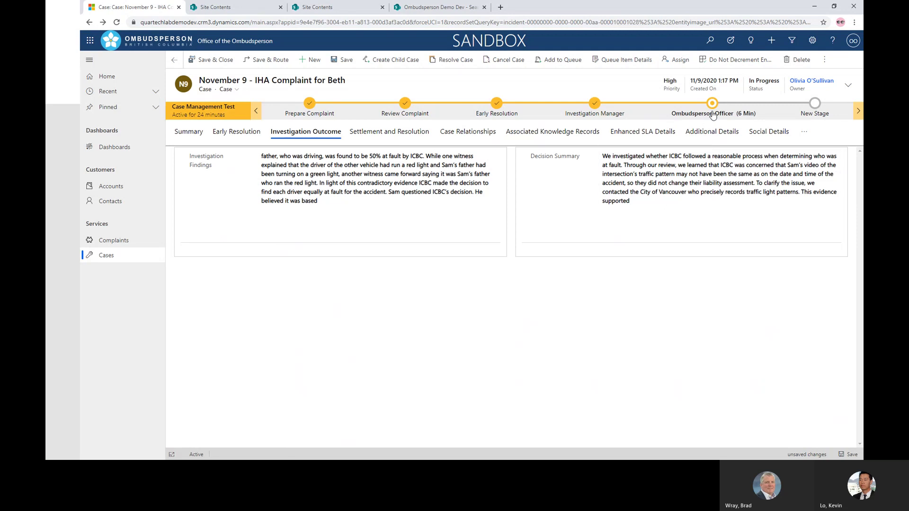
In the Ombudsperson Officer stage, set All Evidence Uploaded and Settlement Required to Yes, and close the stage details
left_click(712, 105)
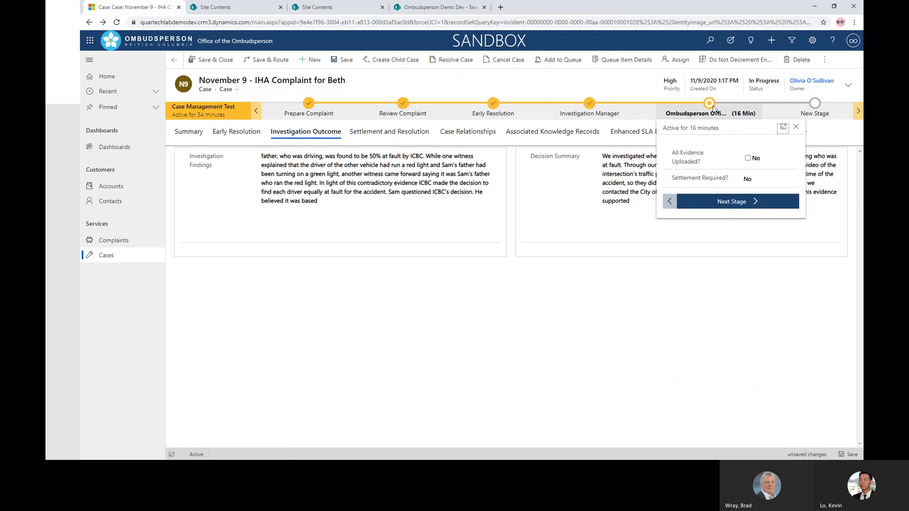
left_click(748, 160)
left_click(749, 159)
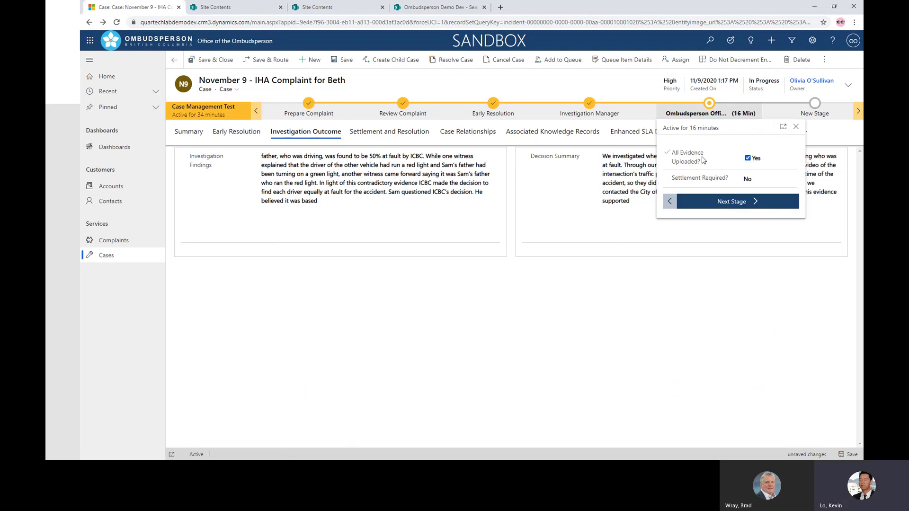
left_click(748, 183)
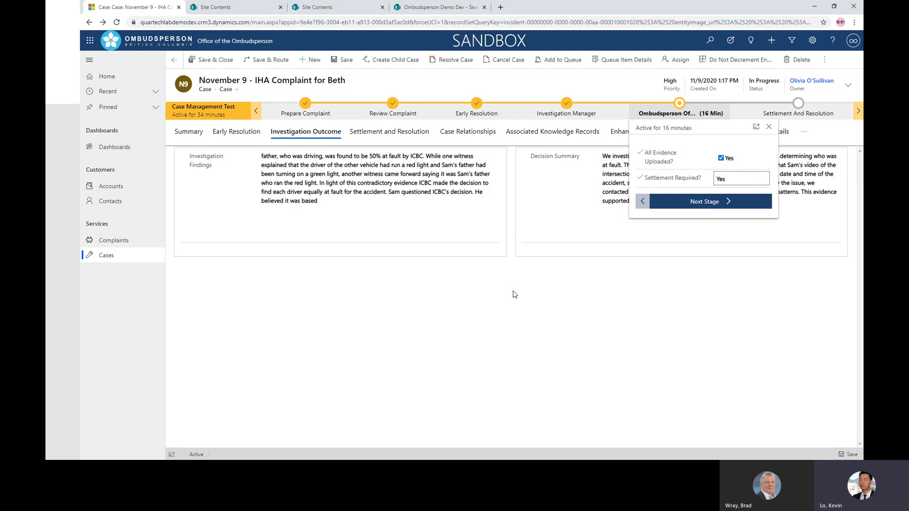
left_click(520, 339)
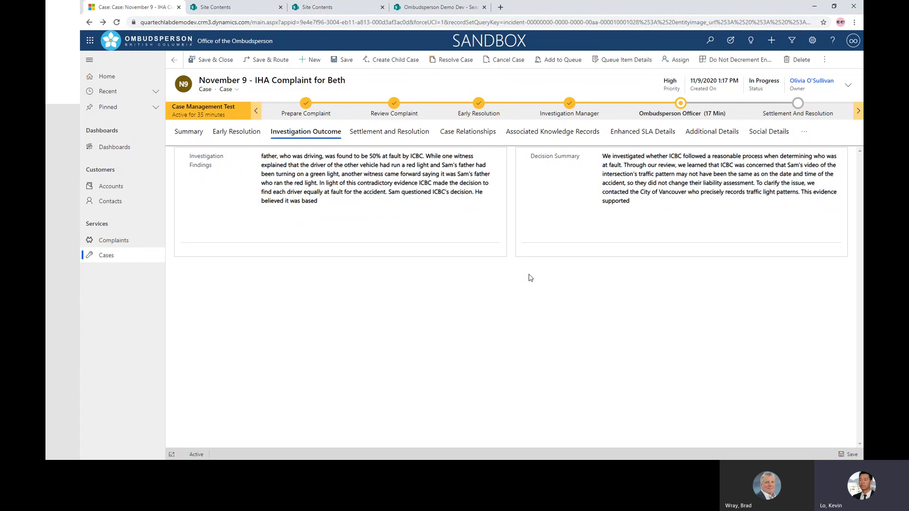
Review the customer's full email reply about the interview and the other timeline entries on the case Summary
left_click(184, 134)
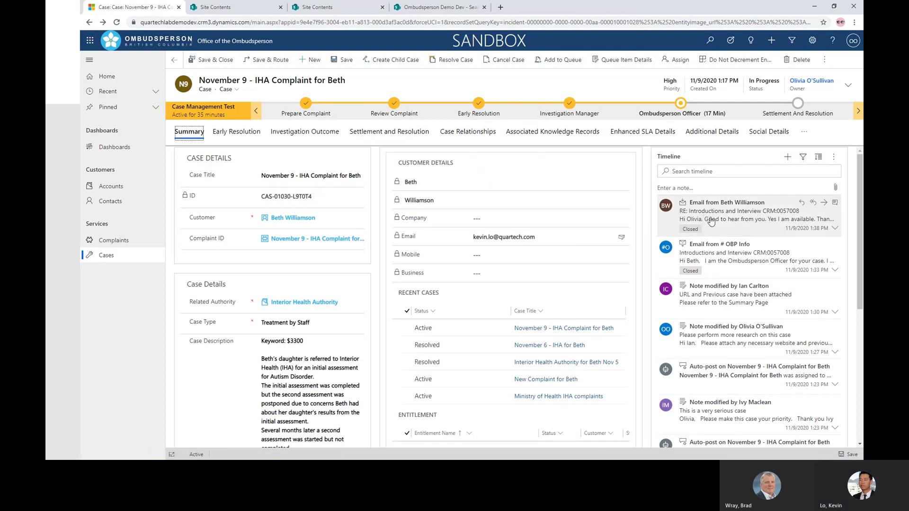
left_click(834, 228)
scroll(728, 263, "down", 2)
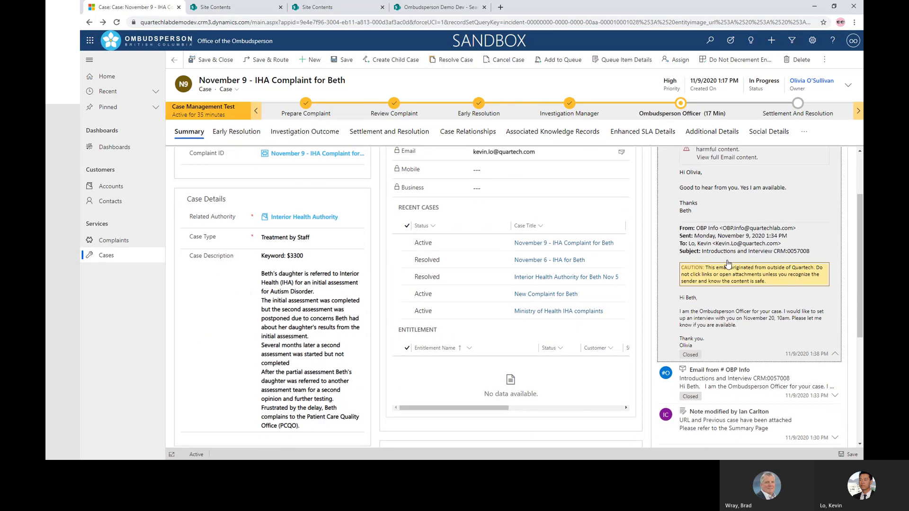
scroll(728, 264, "up", 2)
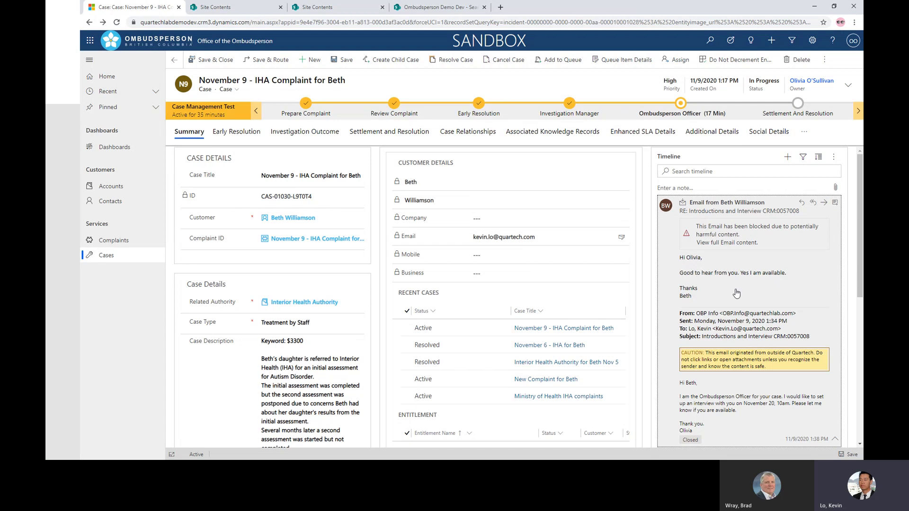
scroll(689, 297, "down", 2)
scroll(689, 297, "up", 2)
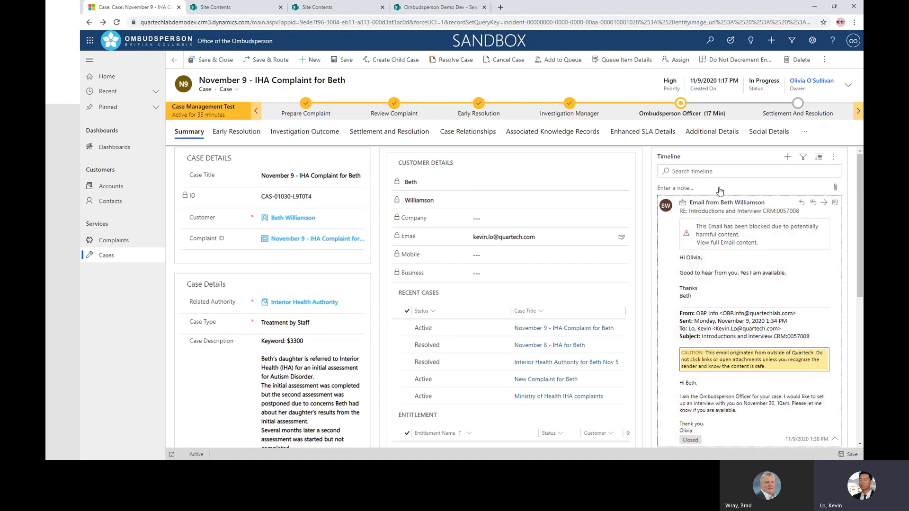
scroll(715, 199, "down", 6)
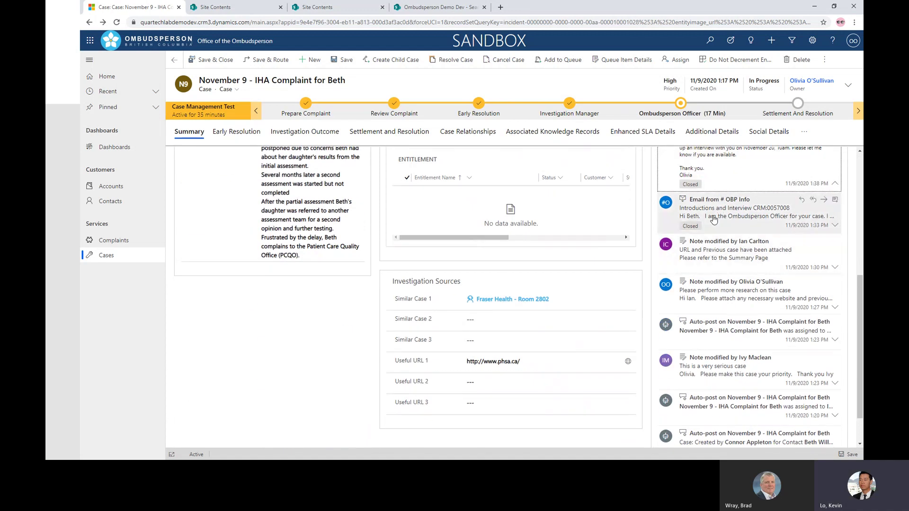
scroll(715, 232, "up", 6)
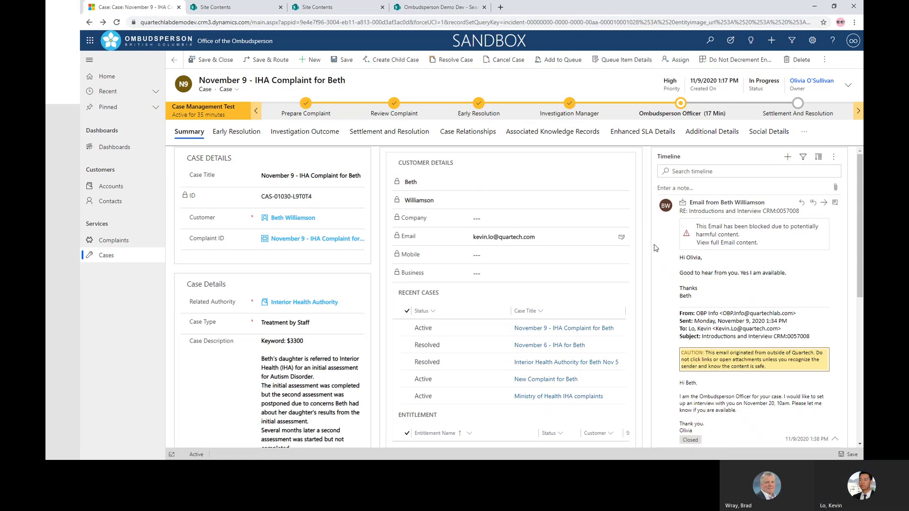
scroll(654, 248, "down", 2)
scroll(654, 248, "up", 2)
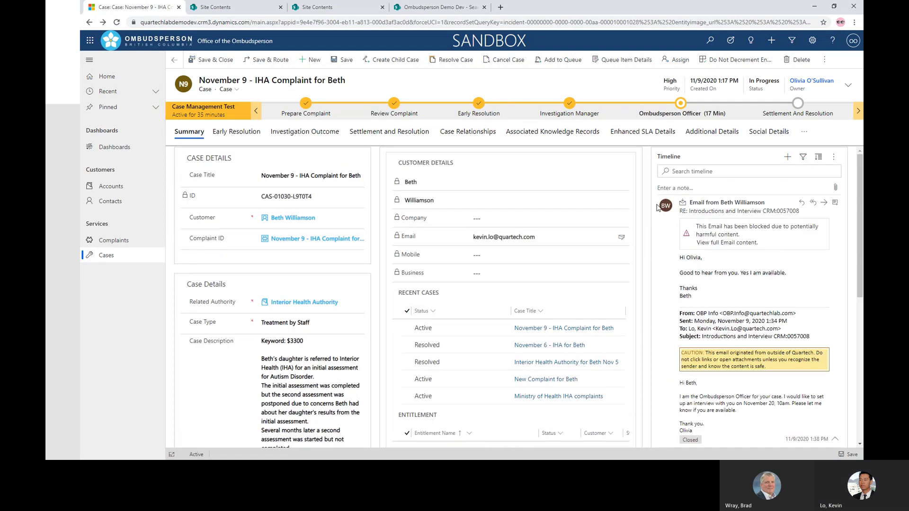
Advance the case from the Ombudsperson Officer stage to Settlement And Resolution and close the stage details
left_click(684, 108)
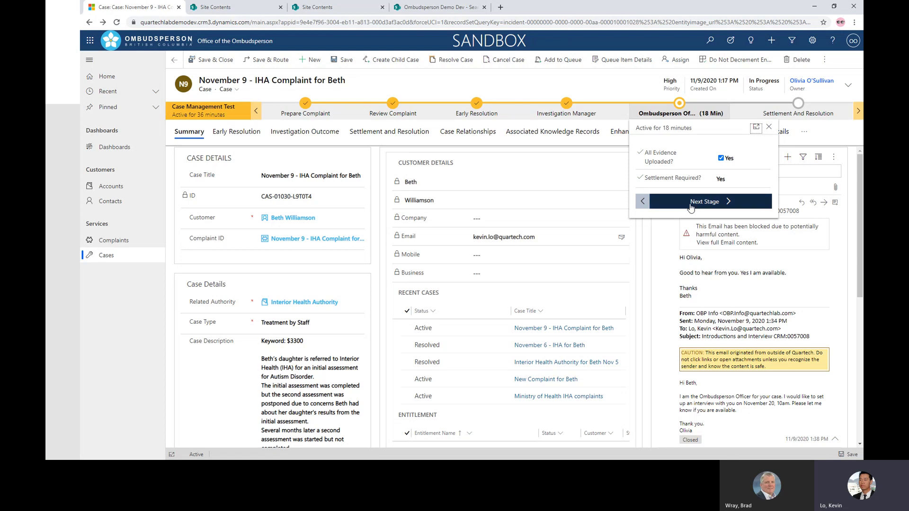
left_click(691, 203)
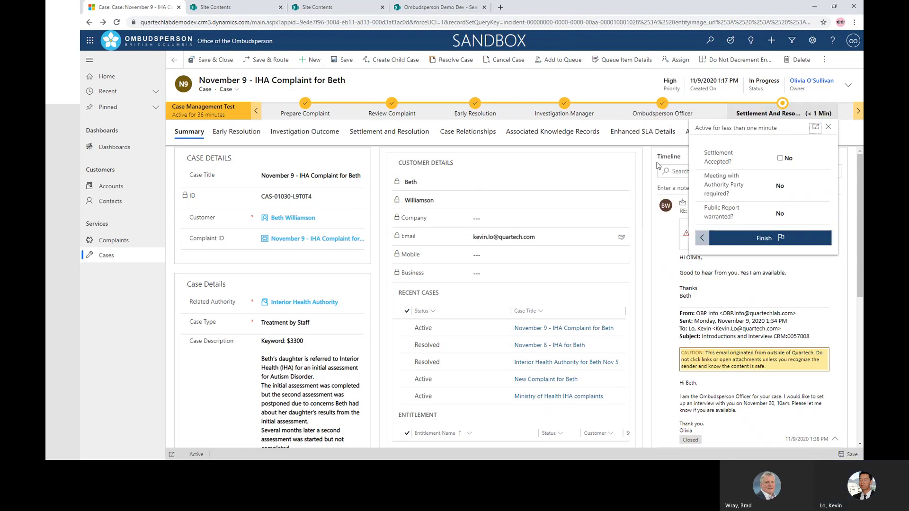
left_click(828, 127)
Set Official Apology and Reimbursement to Yes in the Resolution section of Settlement and Resolution
left_click(398, 133)
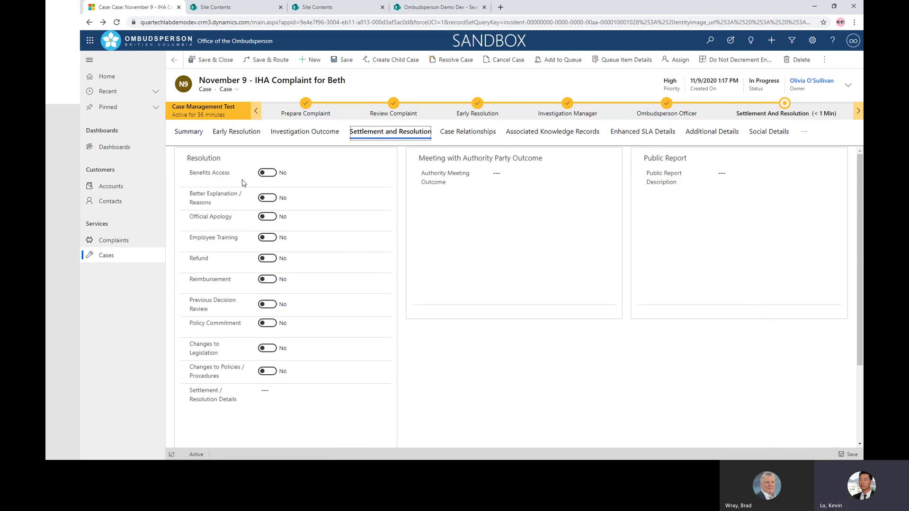
left_click(269, 218)
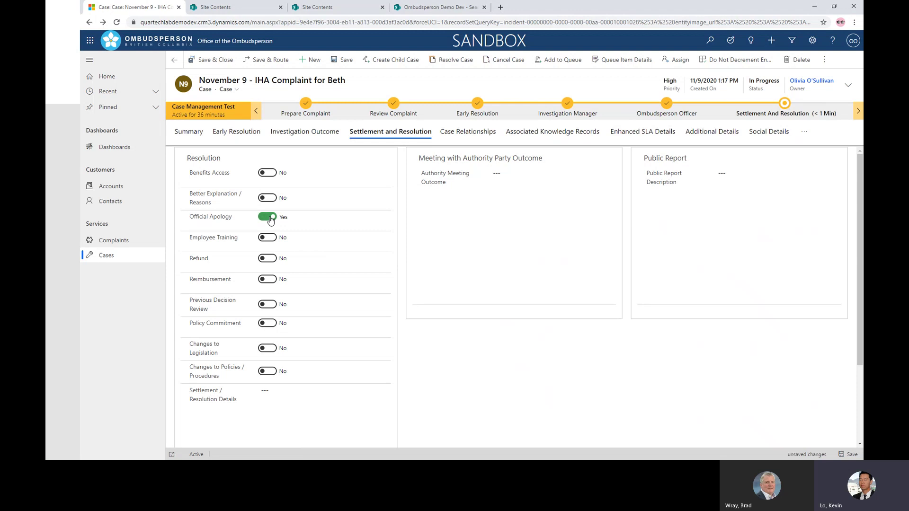
right_click(264, 281)
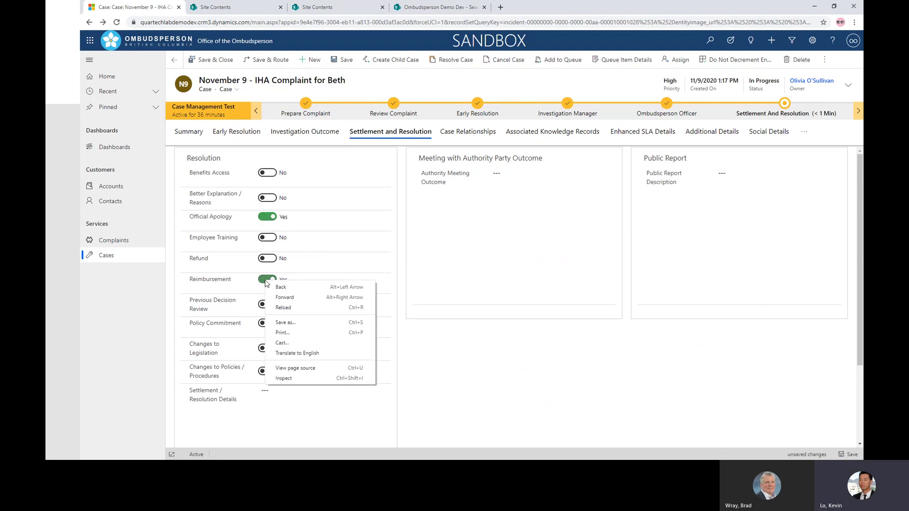
left_click(265, 280)
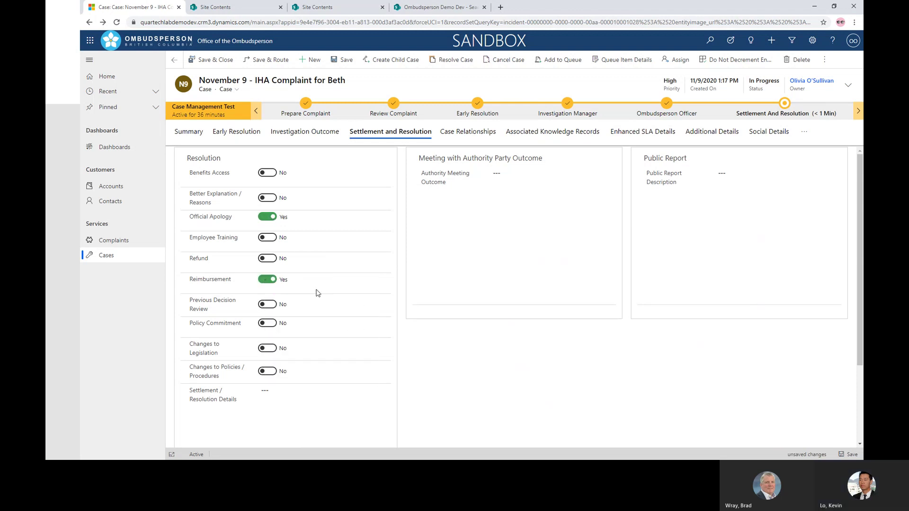
Fill in Settlement / Resolution Details with the prepared text proposing that ICBC reverse its decision, write a letter of apology and consider adjusting insurance premiums
scroll(318, 317, "down", 3)
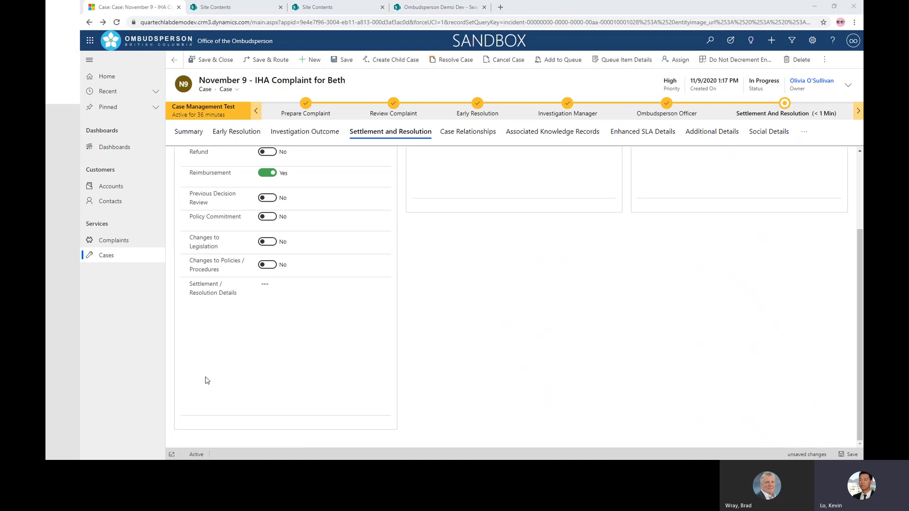
left_click(314, 348)
type("evidence in relation to Sam's parents' accident, we proposed that ICBC reverse their decision and find Sam's father not at fault. We also asked ICBC to write a letter of apology. Lastly, we asked ICBC to consider adjusting their insurance premiums")
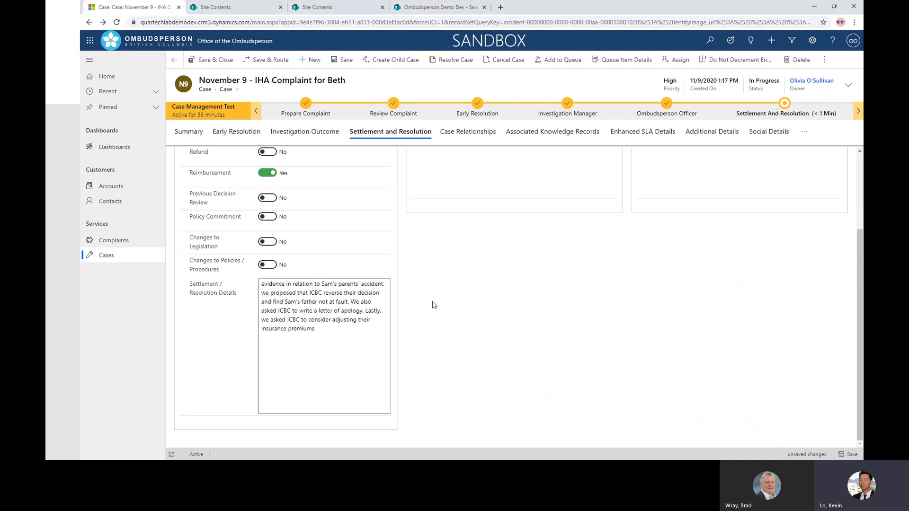
left_click(432, 304)
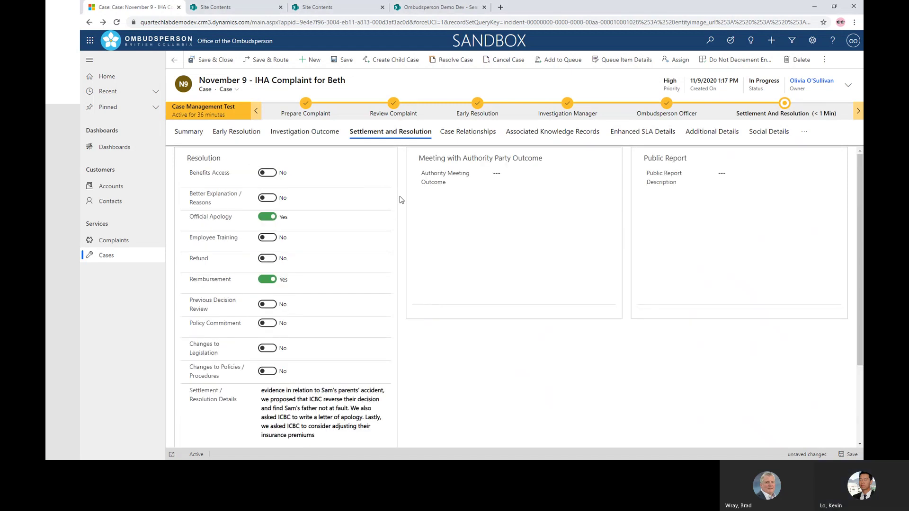
Enter "yes we did" as the Authority Meeting Outcome
left_click(515, 189)
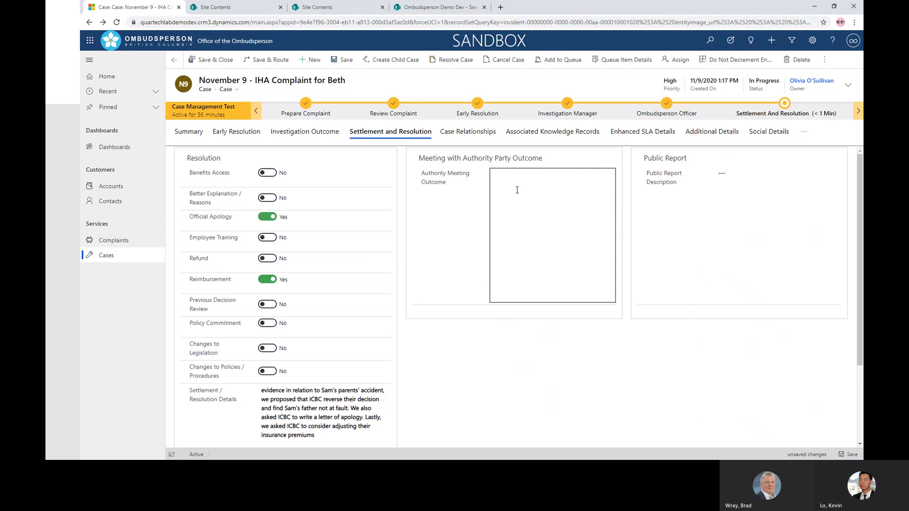
type("yes we did")
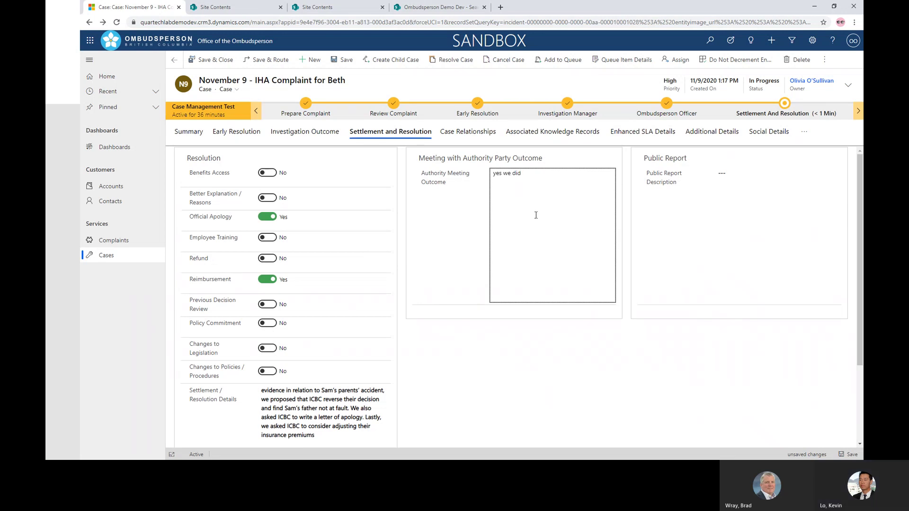
left_click(601, 408)
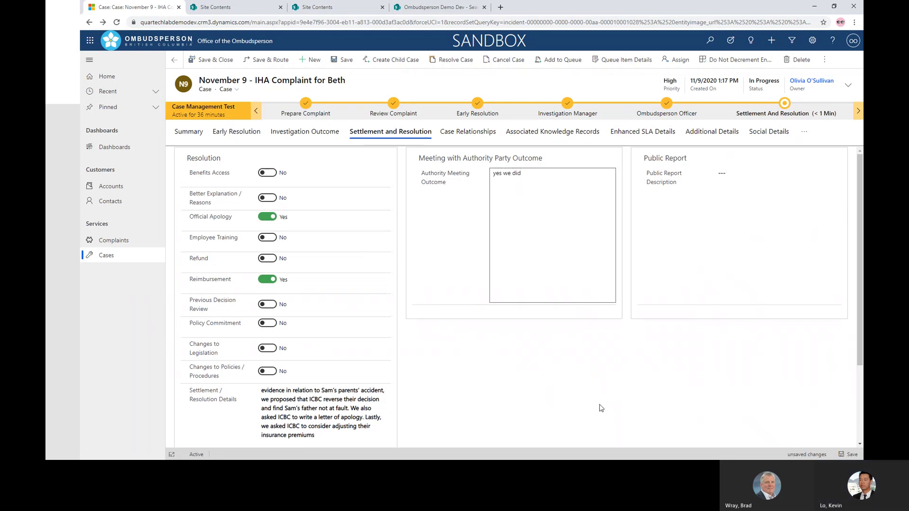
Set Settlement Accepted and Meeting with Authority Party required to Yes in the Settlement And Resolution stage, and finish the process
left_click(788, 110)
left_click(780, 158)
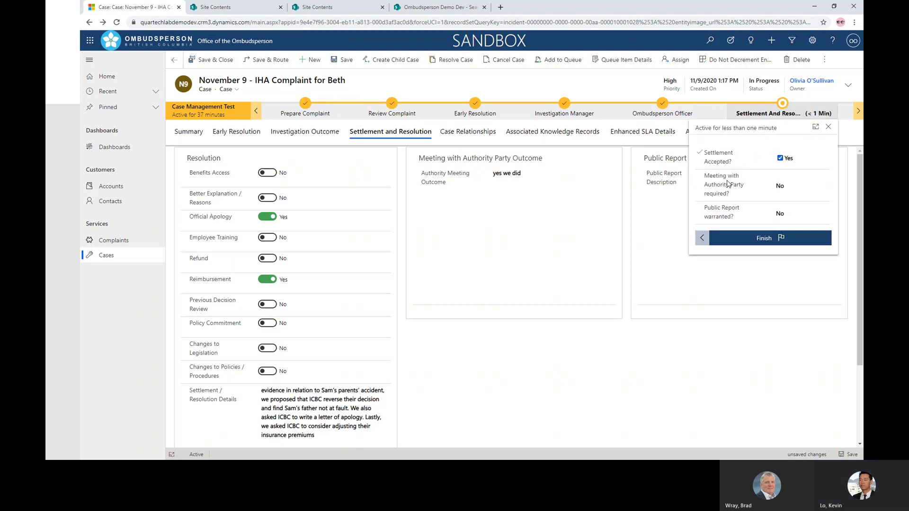
left_click(779, 186)
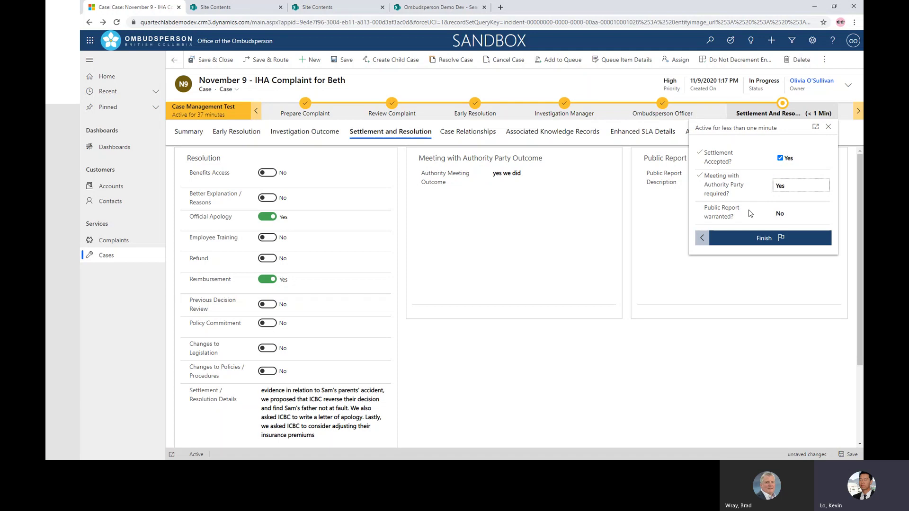
left_click(760, 241)
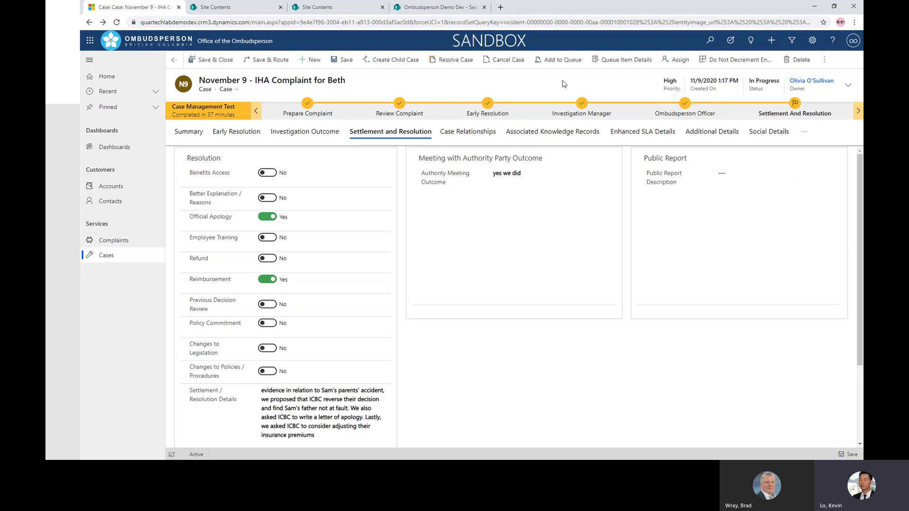
Generate a decision letter for the case from the Ombudsperson Template Letter Word template
left_click(825, 60)
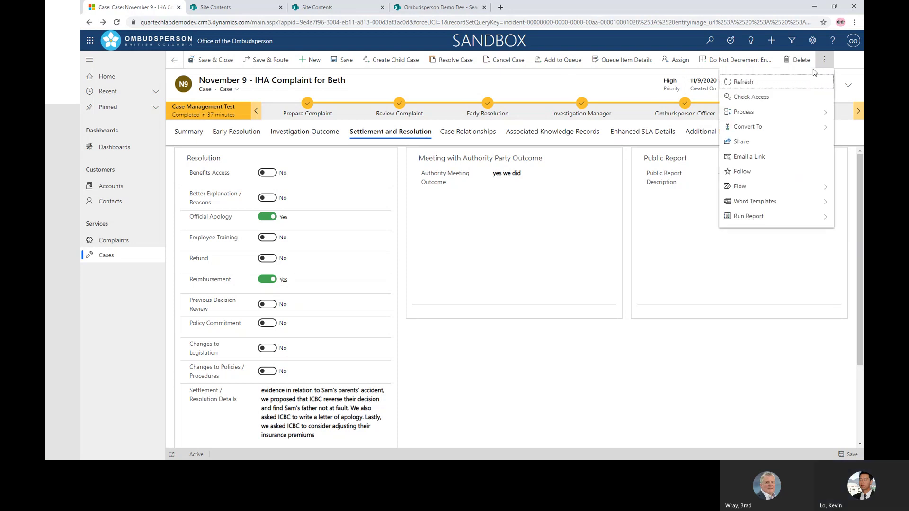
left_click(777, 203)
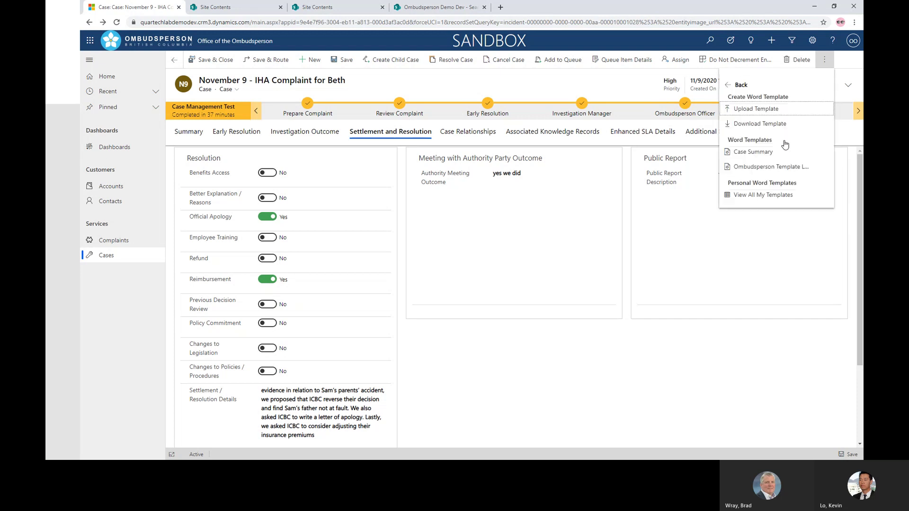
left_click(751, 166)
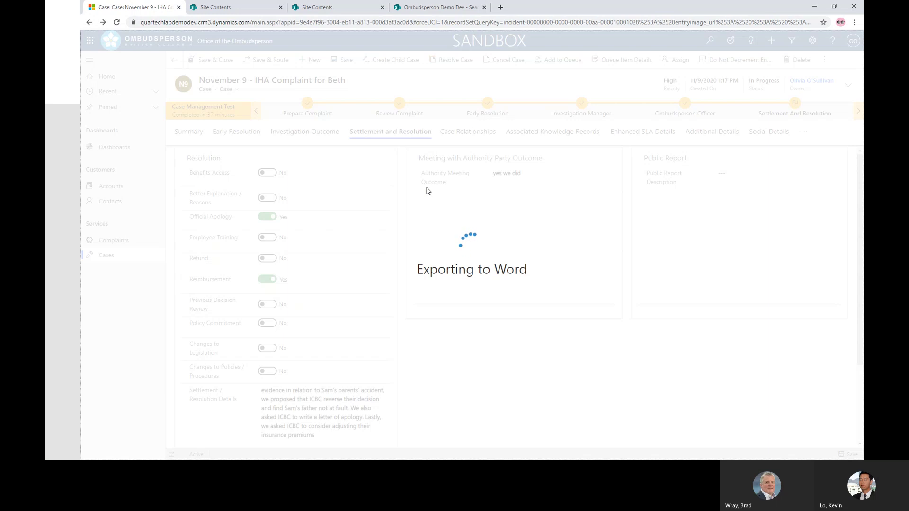
Review the case's settlement details, investigation findings, decision summary and case description that feed the letter
scroll(365, 265, "down", 3)
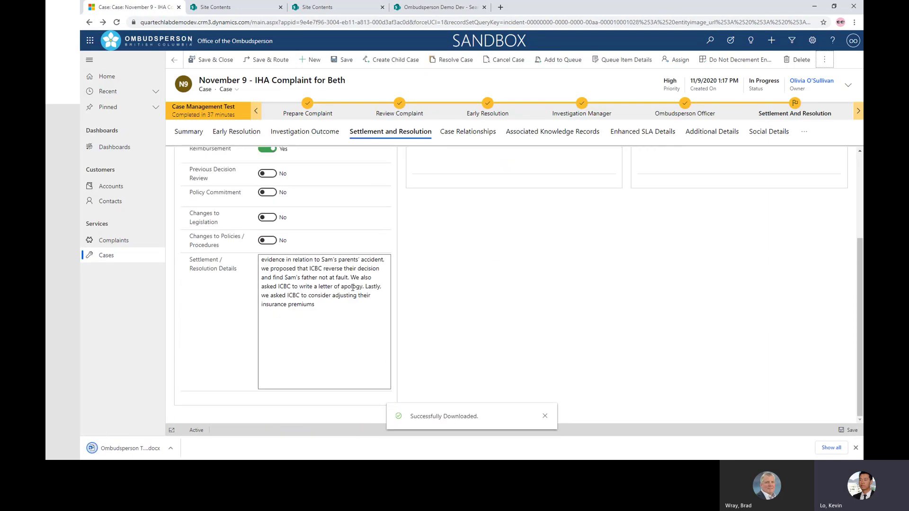
scroll(284, 279, "up", 3)
scroll(286, 296, "down", 3)
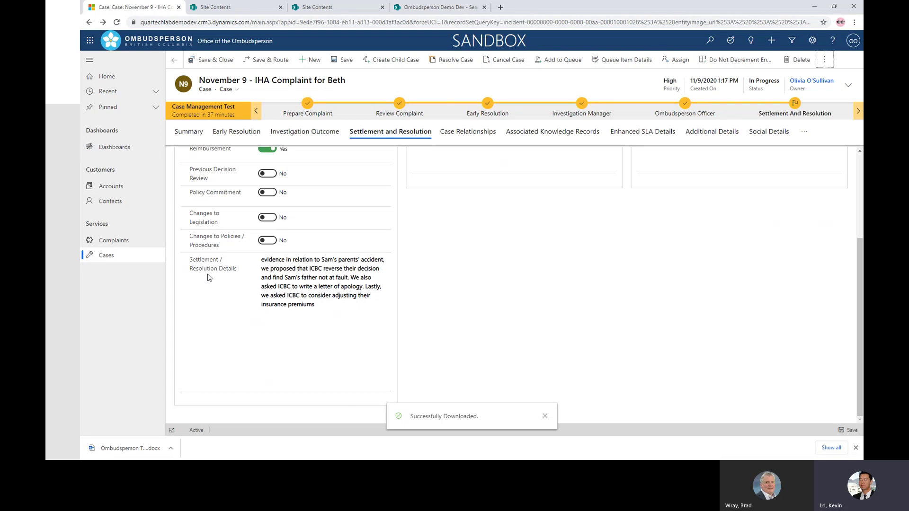
left_click(305, 132)
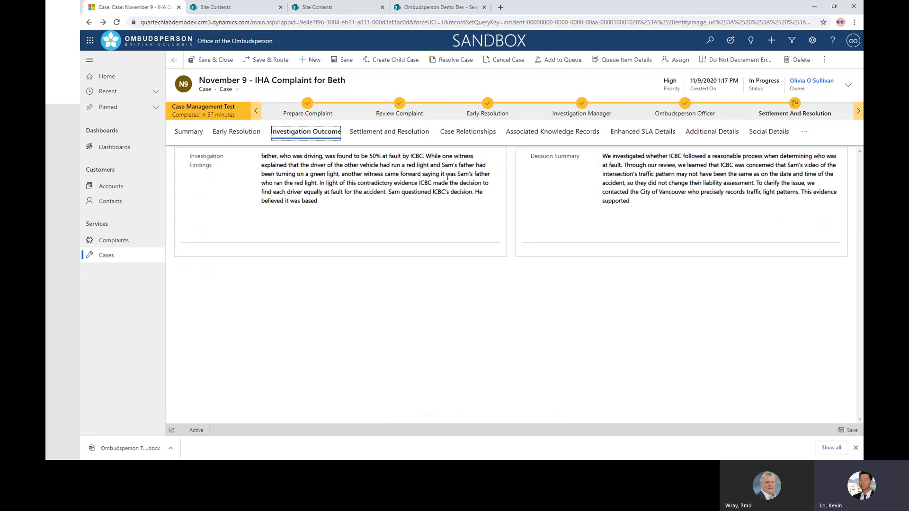
left_click(189, 132)
scroll(250, 288, "down", 3)
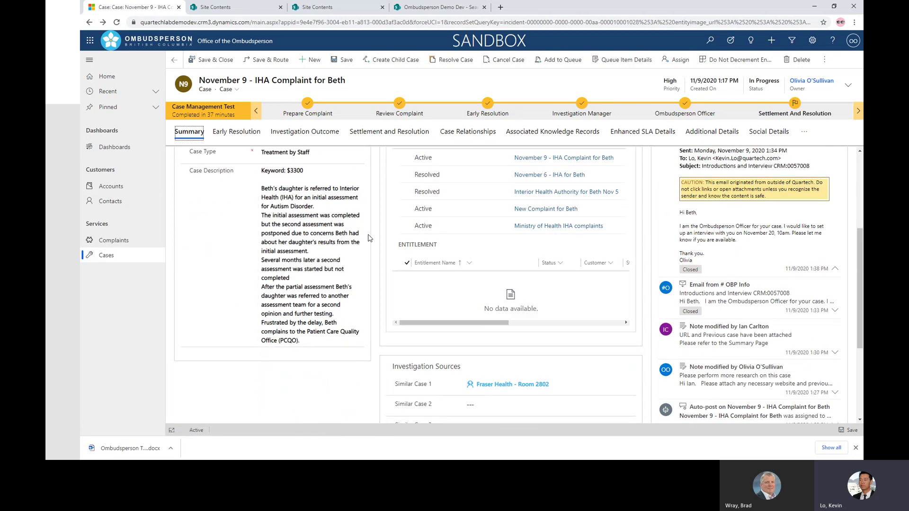
scroll(371, 229, "up", 3)
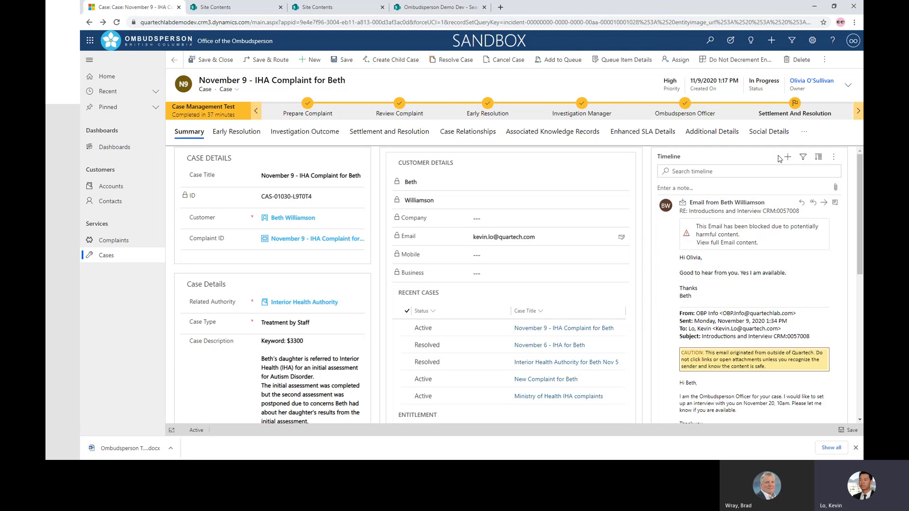
Open the downloaded letter in Word and check its salutation, complaint summary, investigation, consultation and conclusions, then return to the case
left_click(135, 456)
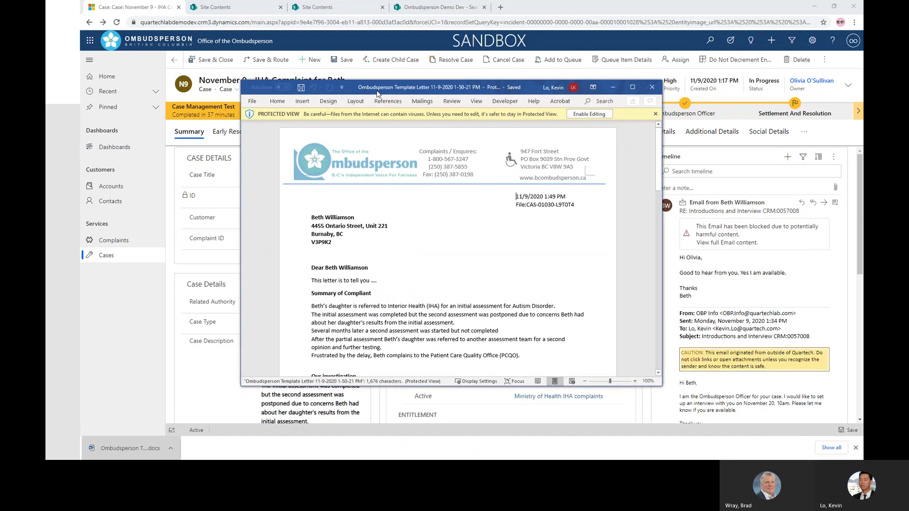
left_click(632, 88)
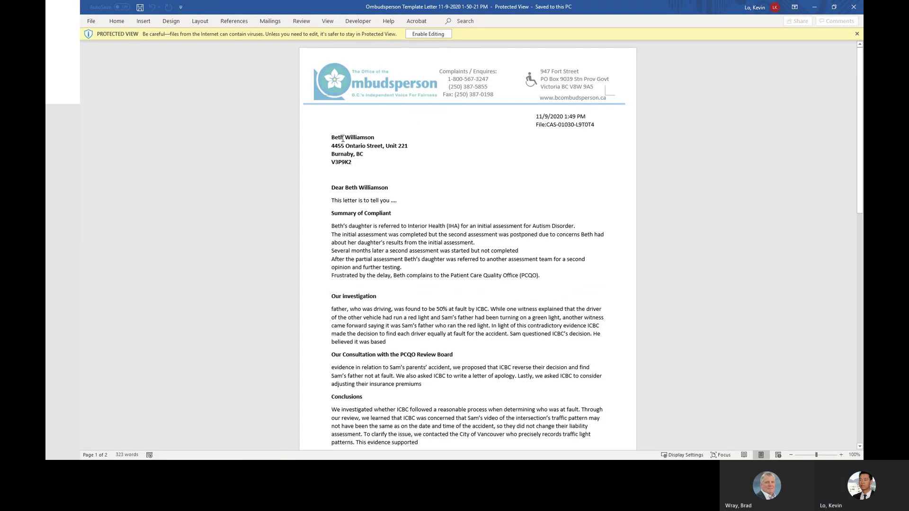
left_click_drag(332, 145, 381, 190)
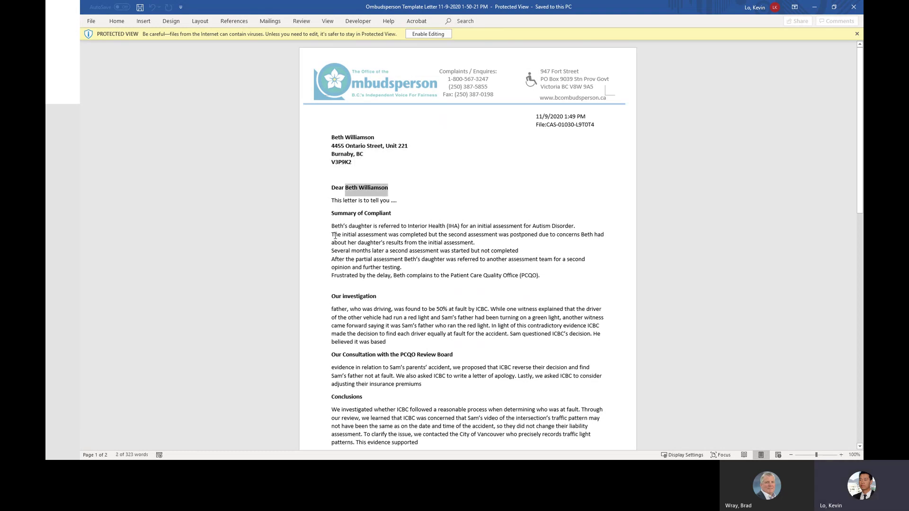
left_click_drag(331, 226, 417, 268)
scroll(350, 270, "down", 2)
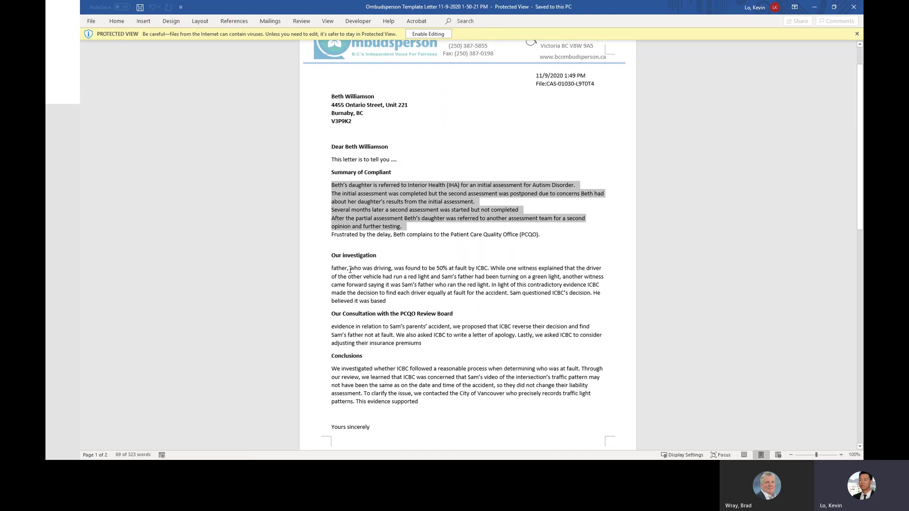
left_click_drag(350, 268, 396, 295)
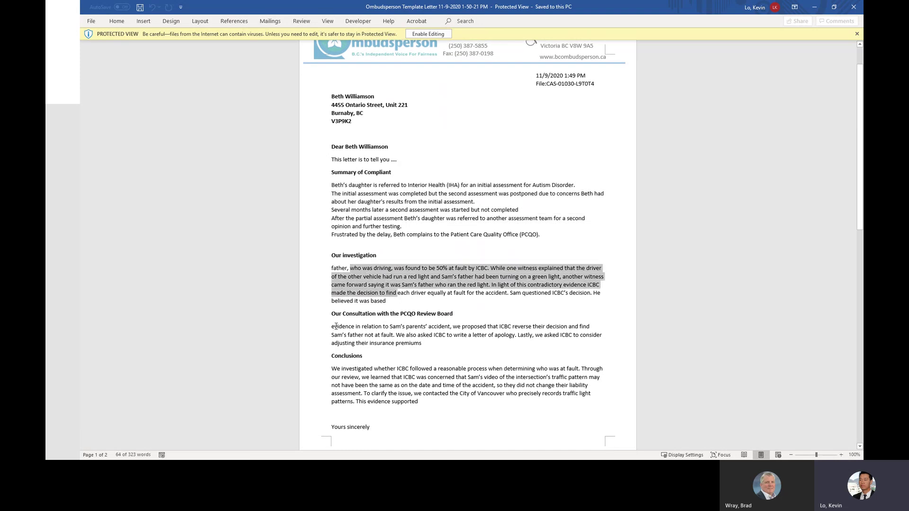
left_click_drag(335, 326, 427, 359)
left_click_drag(420, 401, 332, 369)
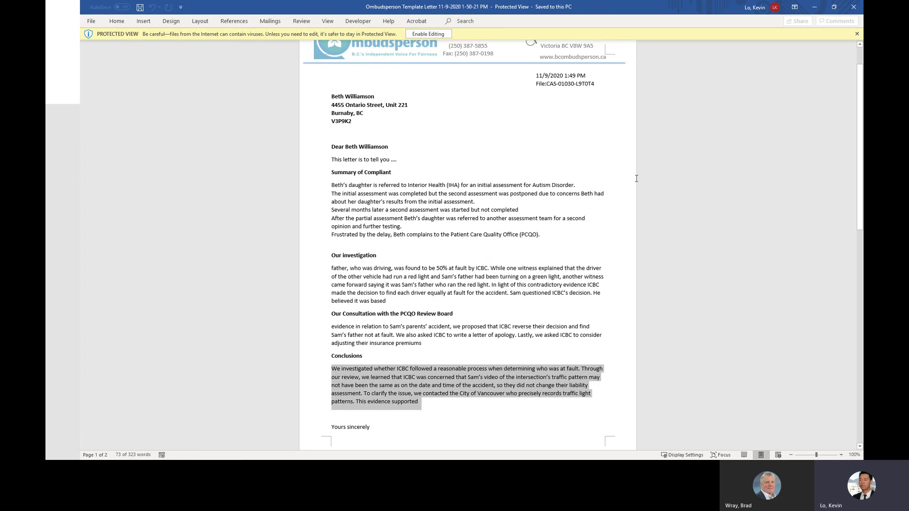
left_click(819, 6)
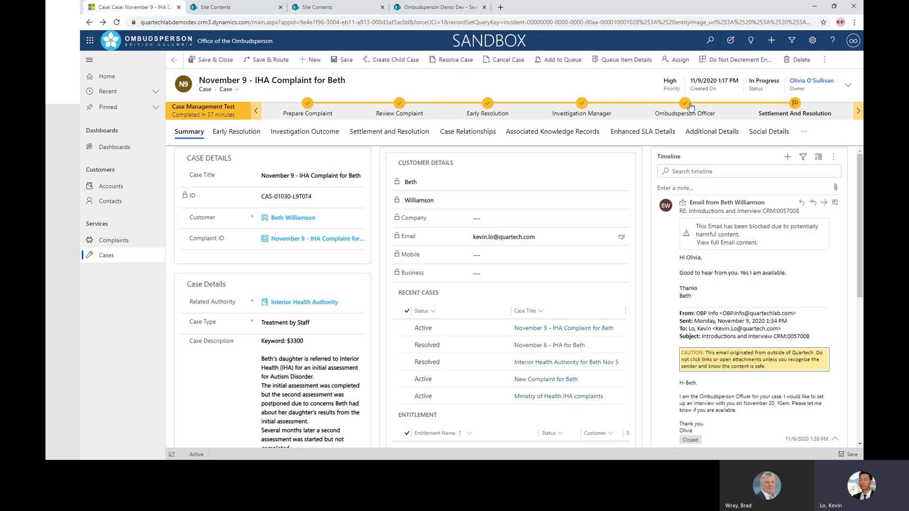
Resolve the November 9 IHA complaint case as Problem Solved with the resolution "settled"
left_click(455, 61)
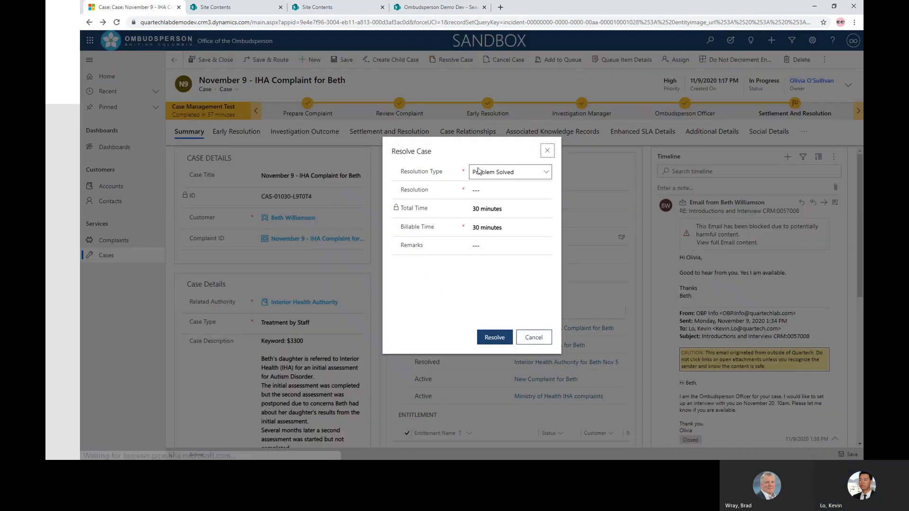
left_click(482, 192)
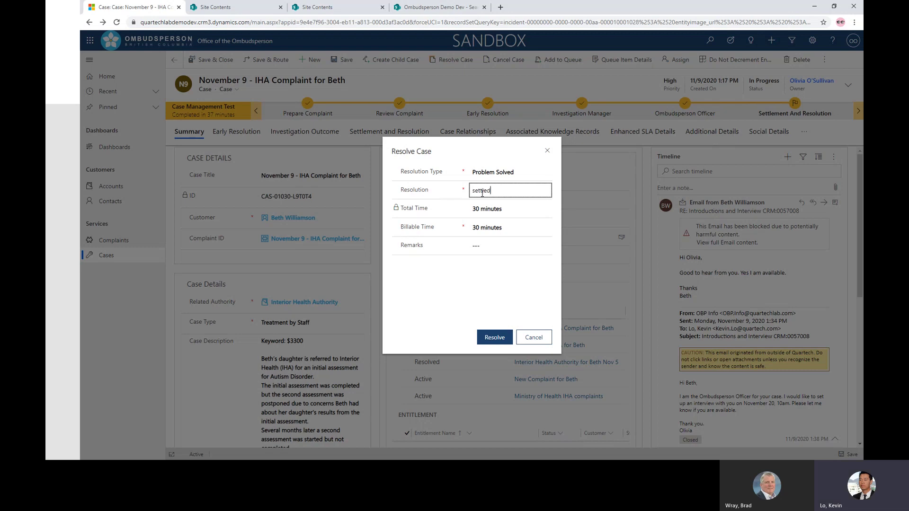
left_click(475, 279)
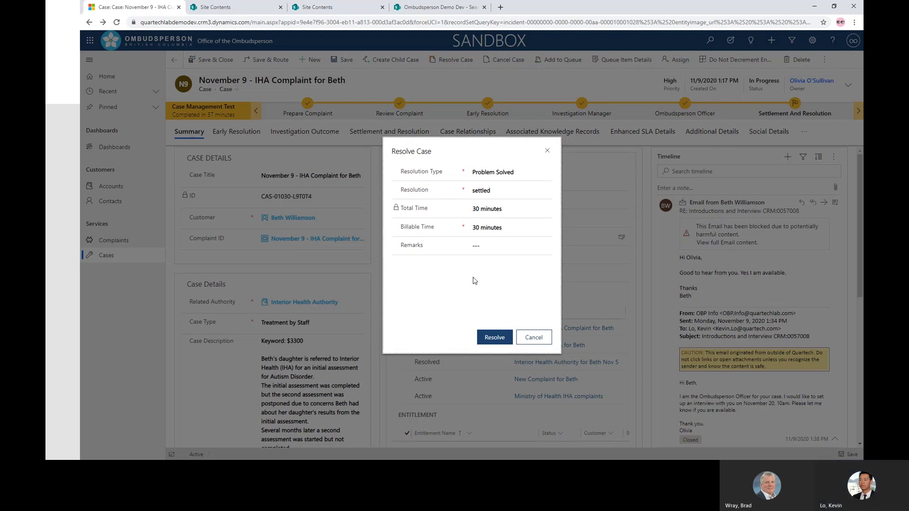
left_click(493, 338)
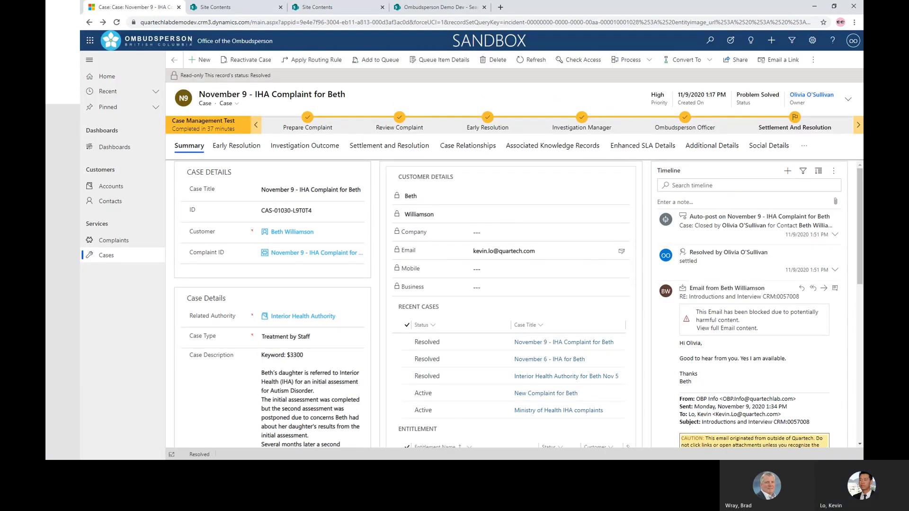
key("alt+Tab")
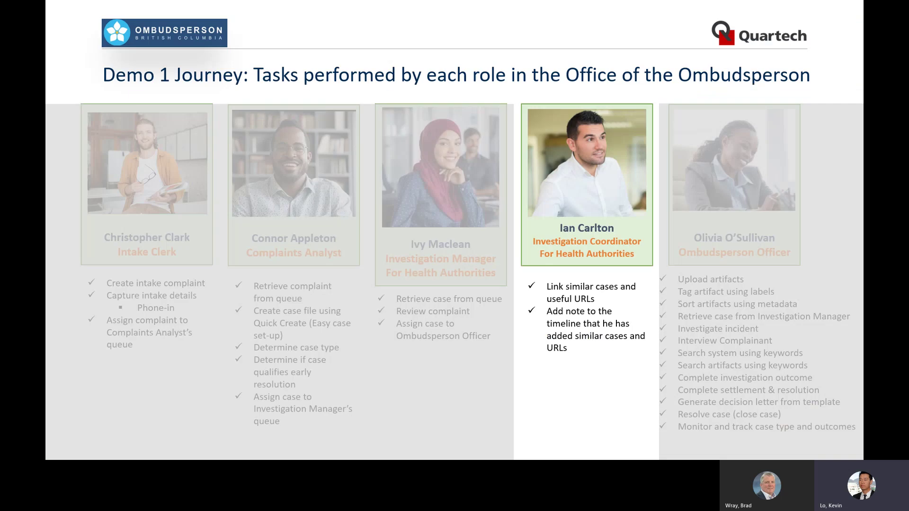
left_click(403, 332)
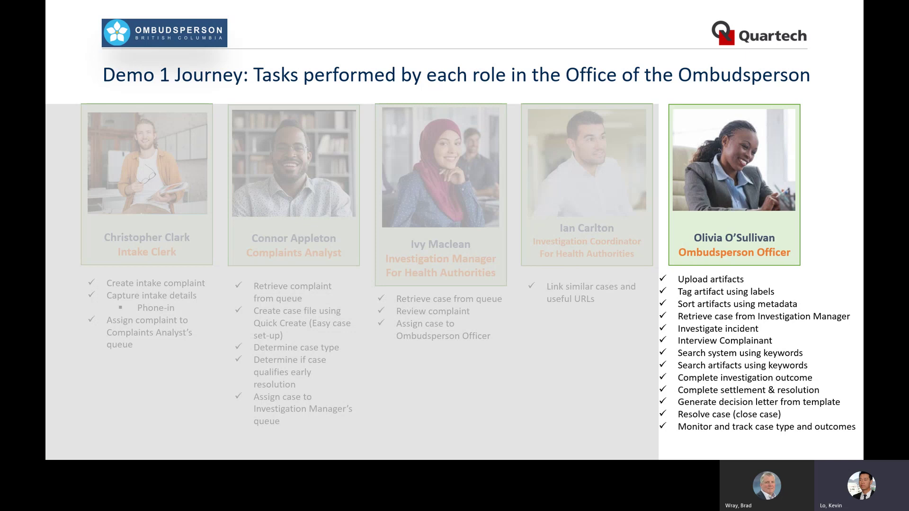
key("alt+Tab")
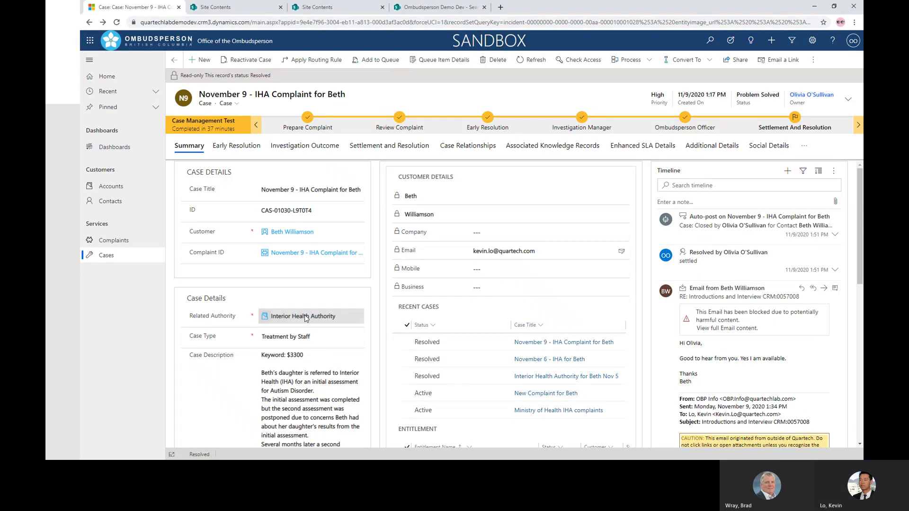
Open the Ombudsperson Officer Dashboard and examine the Case Mix (By Type) and Cases Count by Authorities charts
left_click(109, 150)
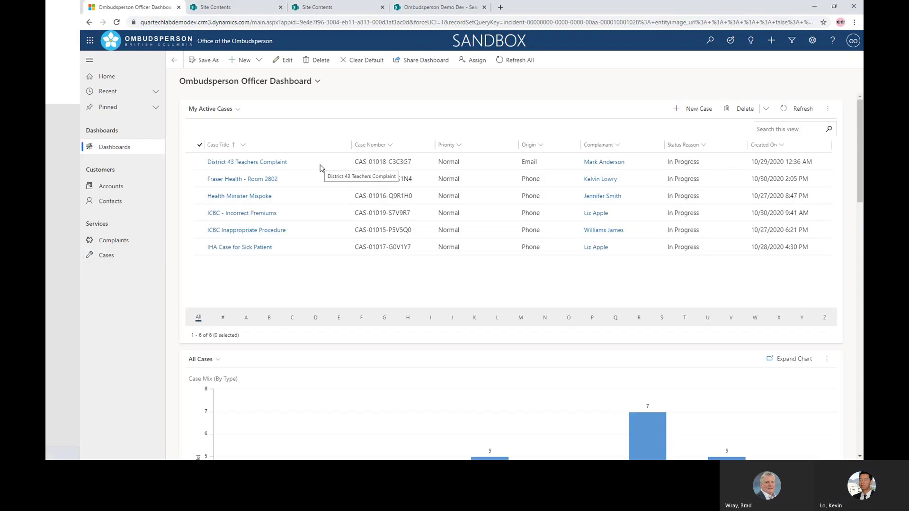
scroll(319, 168, "down", 4)
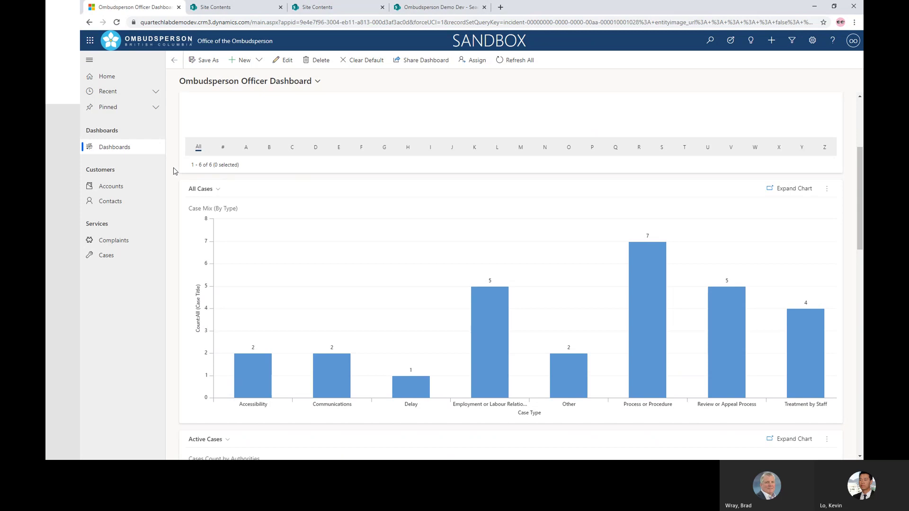
scroll(173, 170, "down", 2)
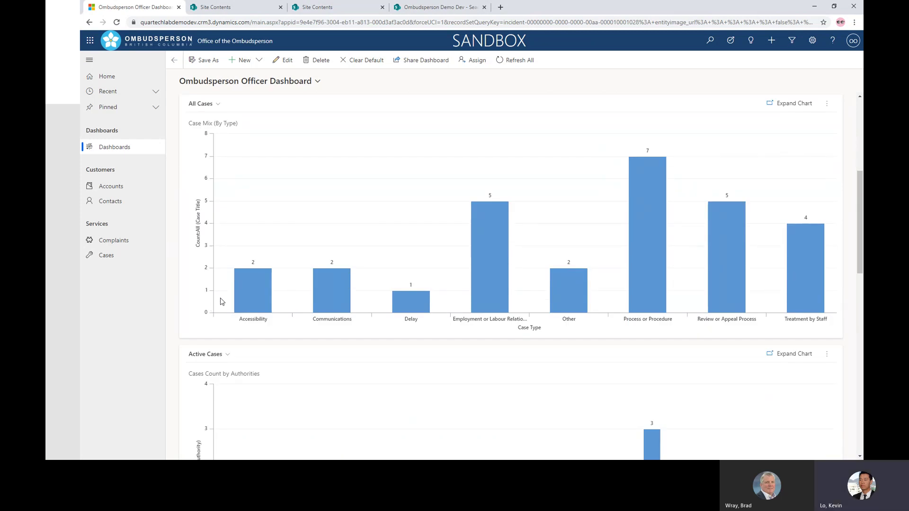
mouse_move(241, 304)
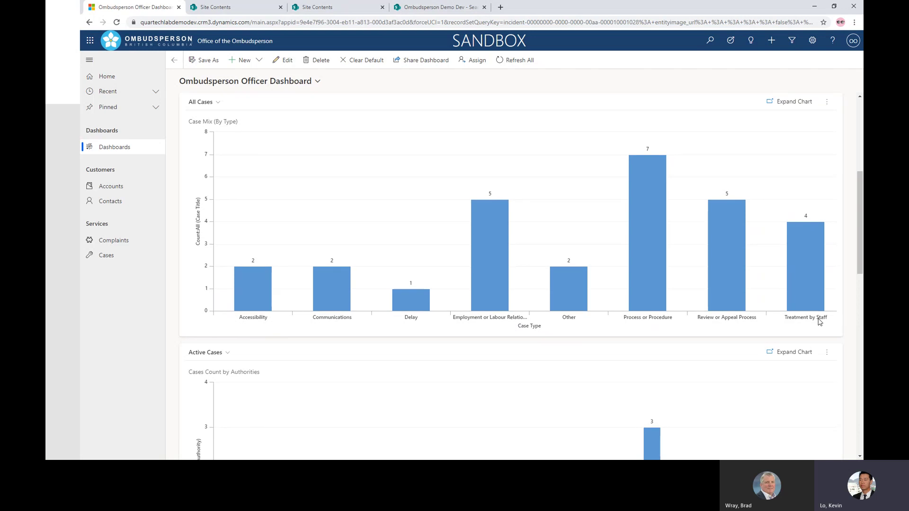
scroll(819, 322, "down", 5)
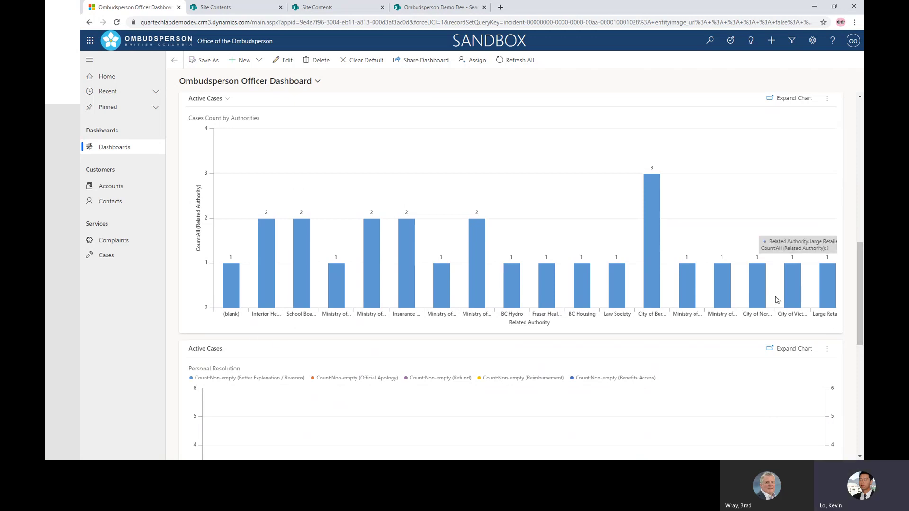
mouse_move(645, 310)
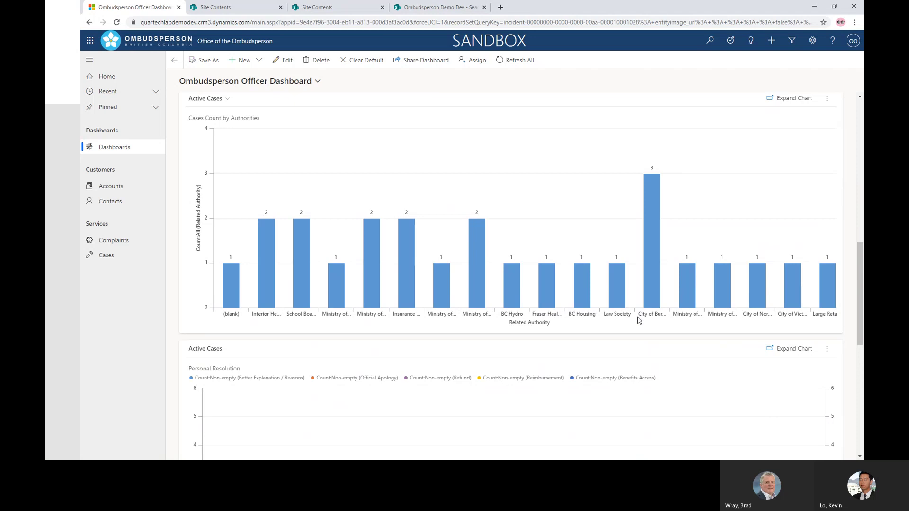
scroll(639, 320, "up", 5)
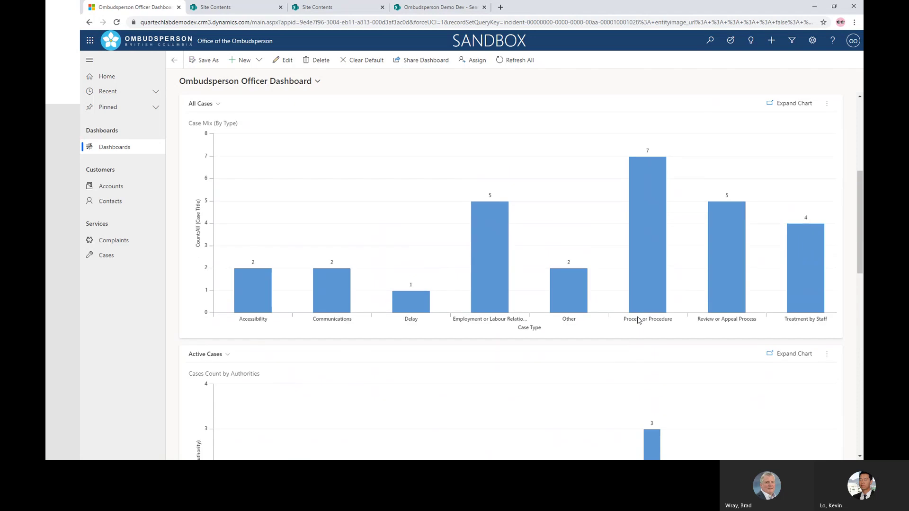
left_click(646, 275)
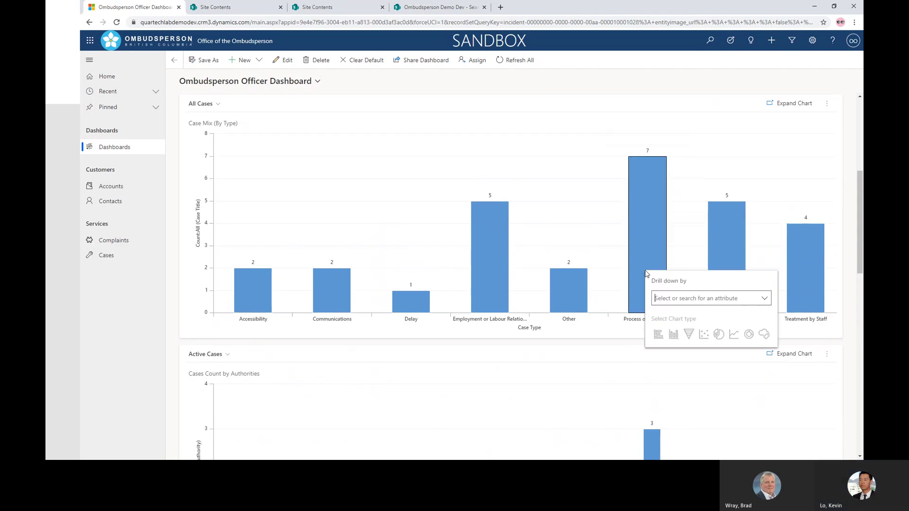
left_click(763, 298)
left_click(609, 229)
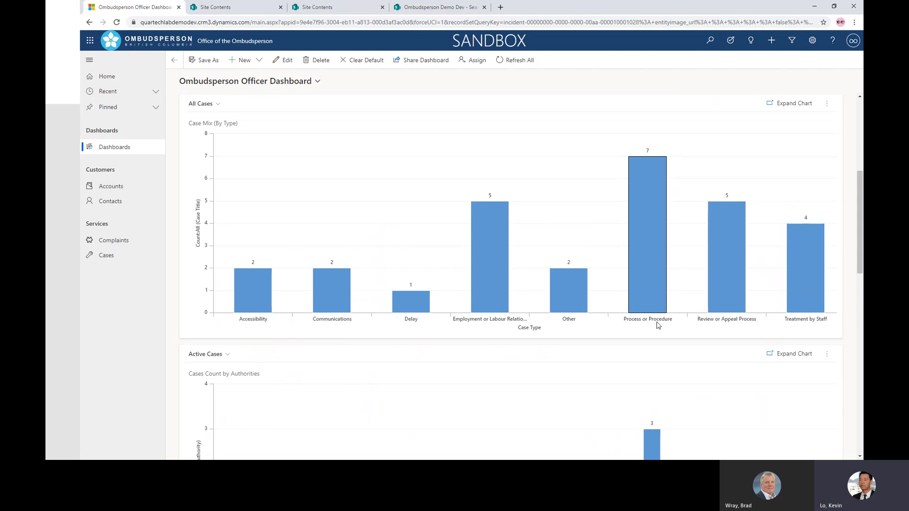
Drill down the Process or Procedure cases by Related Authority as a pie chart and examine each authority's slice
left_click(646, 283)
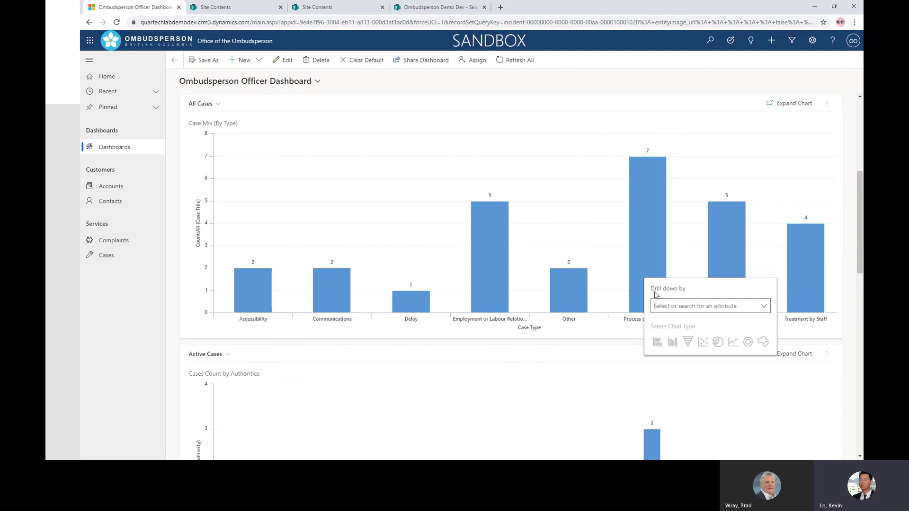
left_click(764, 308)
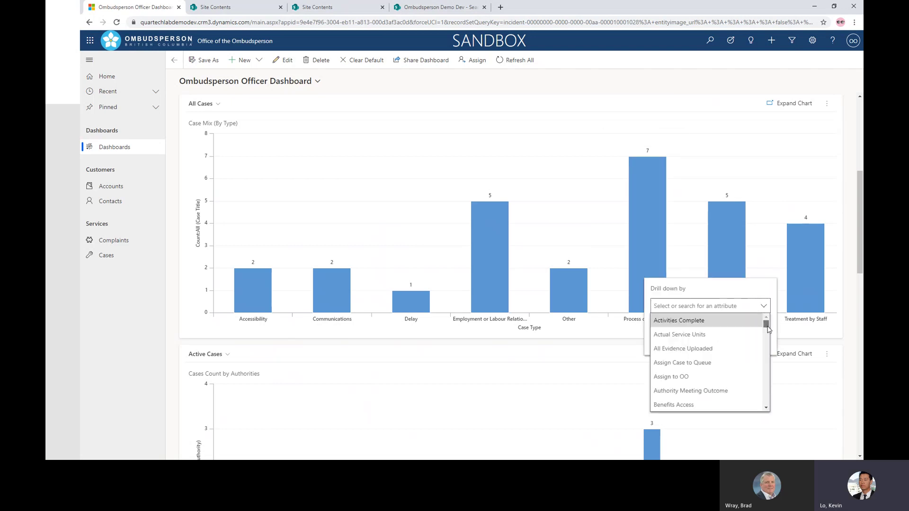
left_click_drag(766, 324, 765, 389)
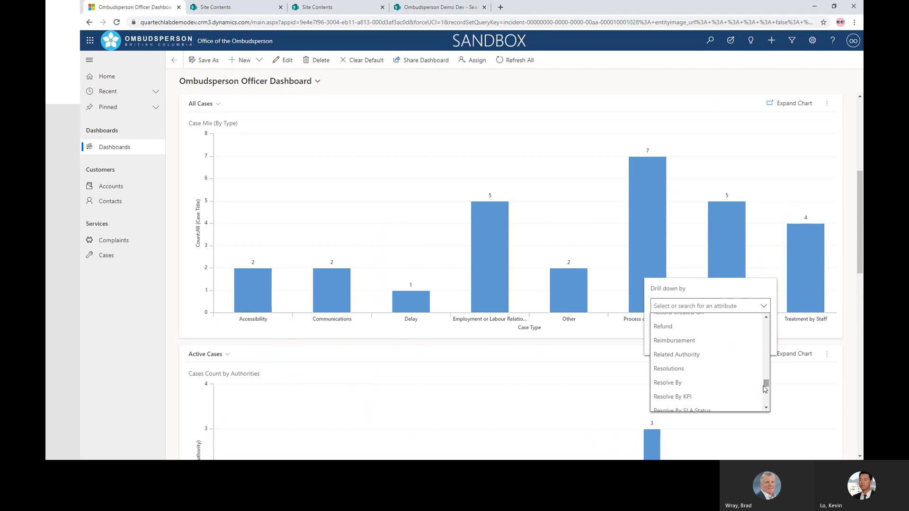
left_click(721, 355)
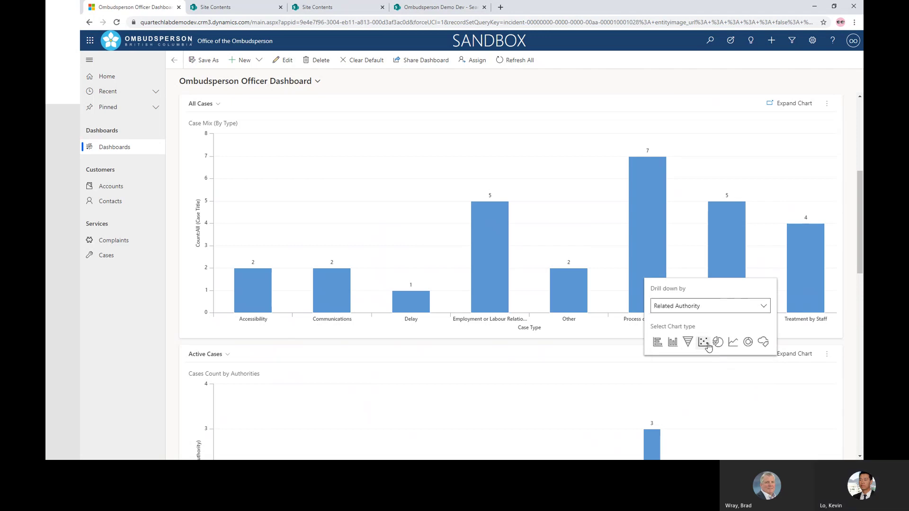
left_click(718, 342)
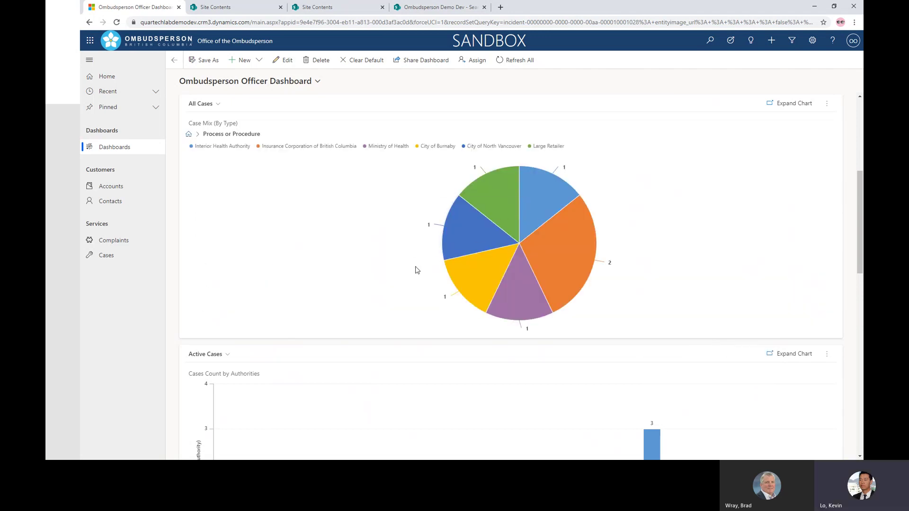
mouse_move(592, 243)
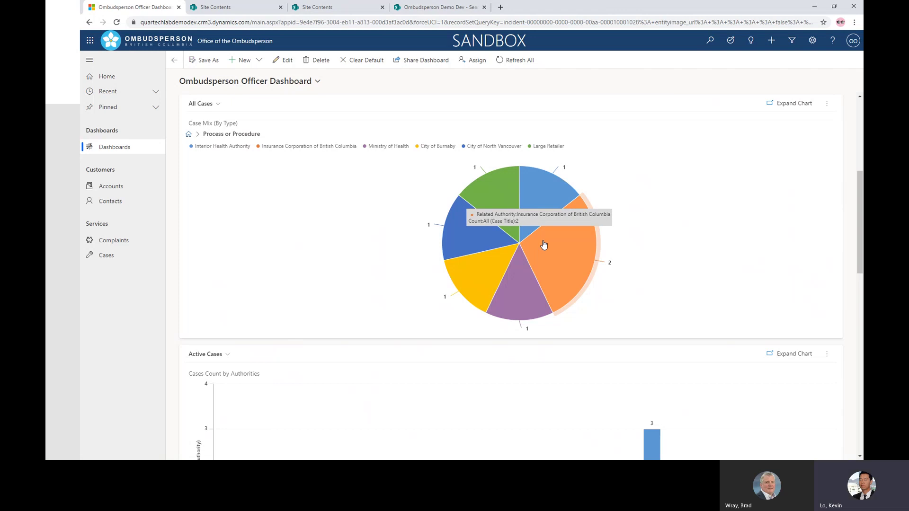
mouse_move(543, 200)
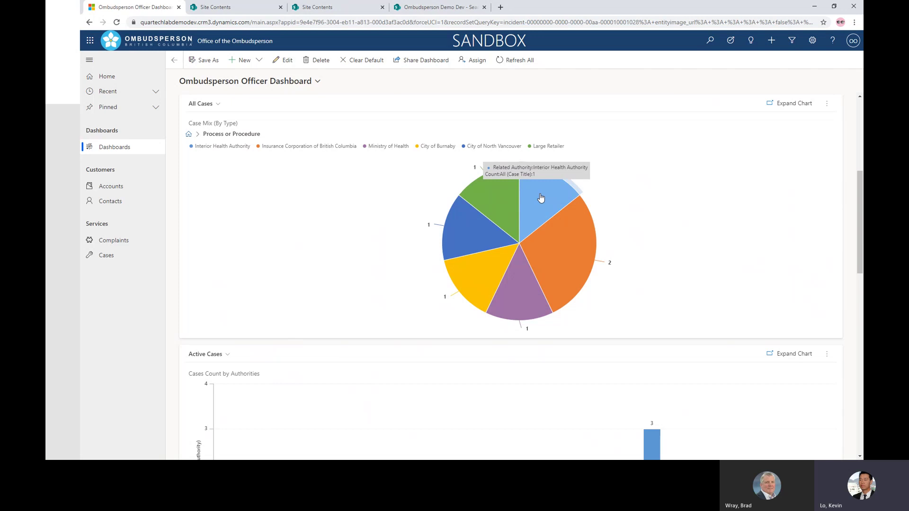
mouse_move(489, 198)
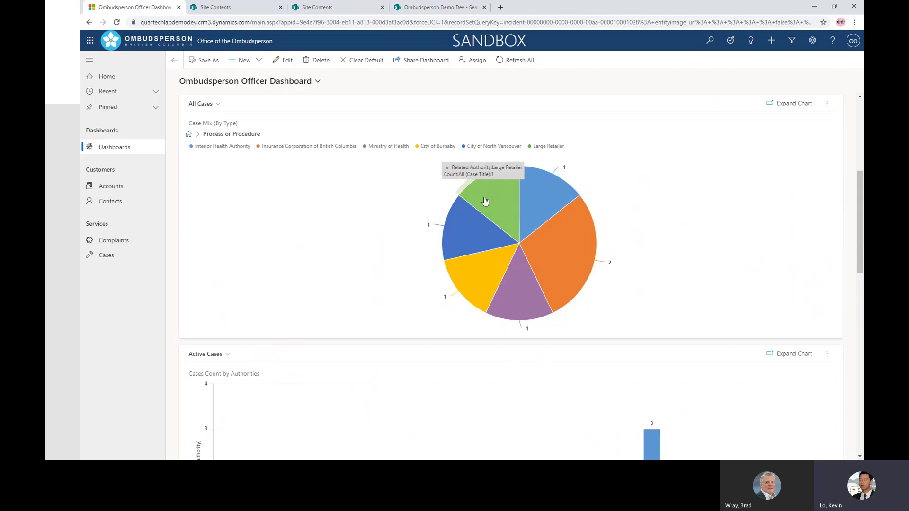
mouse_move(467, 234)
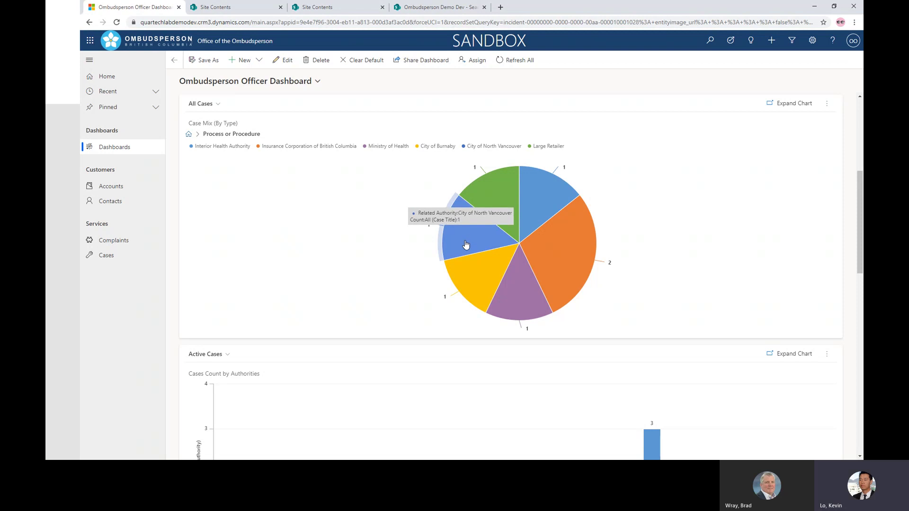
mouse_move(471, 282)
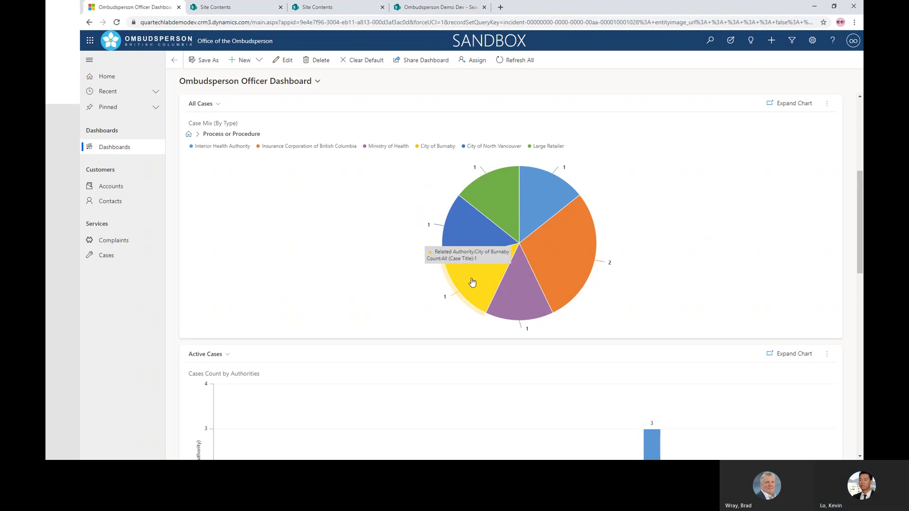
mouse_move(523, 298)
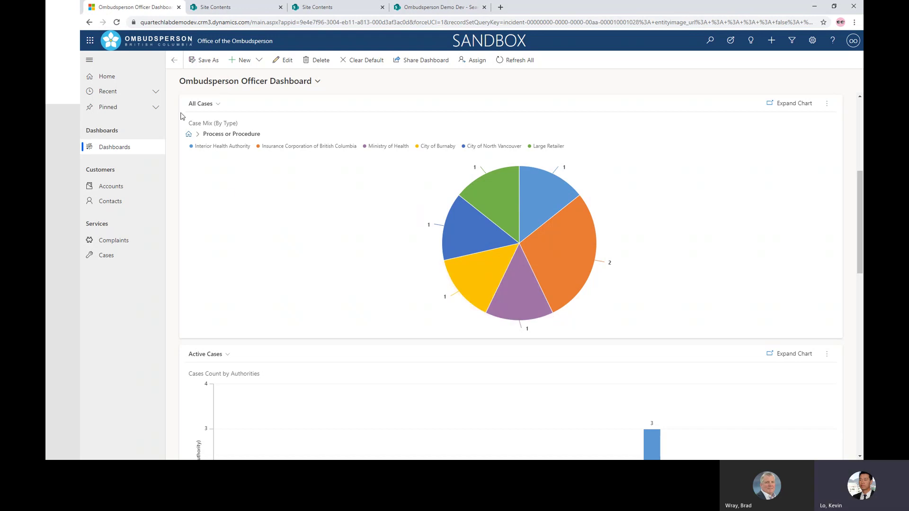
Reload the Ombudsperson Officer Dashboard and examine the Personal Resolution and Public Resolutions charts by related authority
left_click(175, 62)
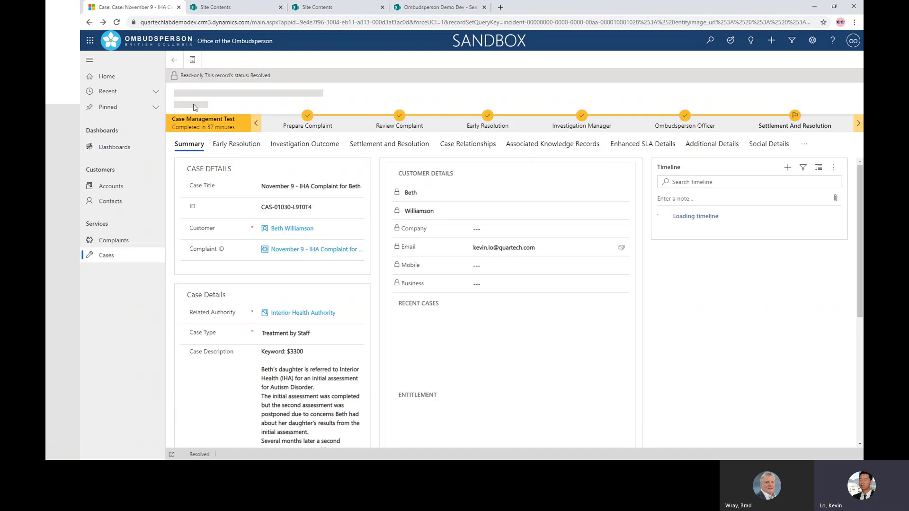
left_click(123, 148)
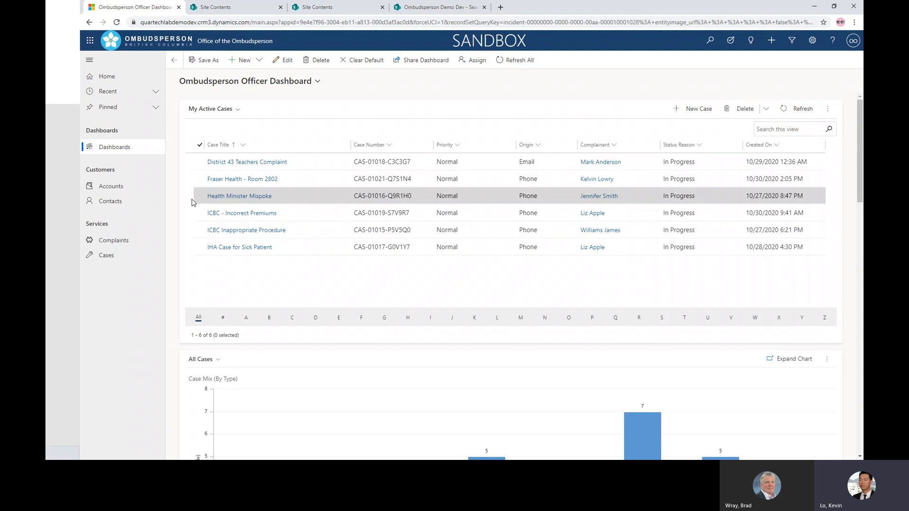
scroll(192, 208, "down", 2)
scroll(194, 211, "down", 12)
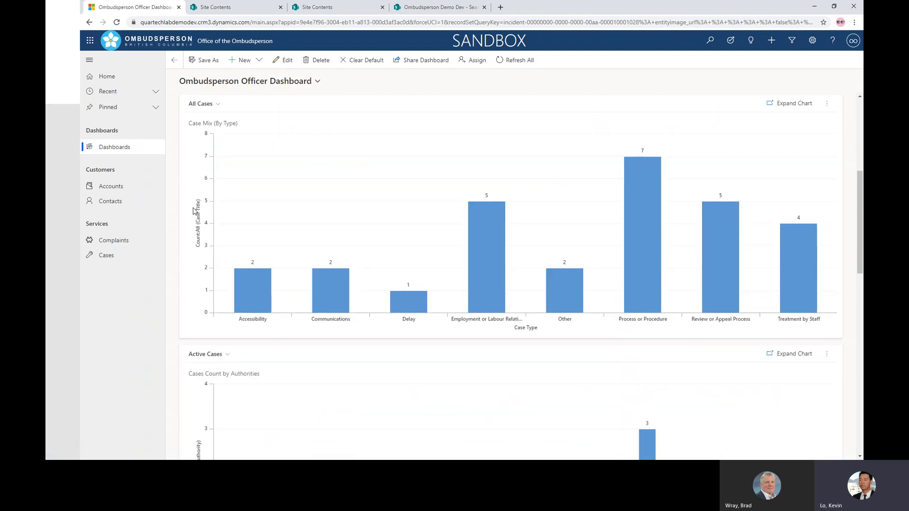
scroll(194, 211, "down", 4)
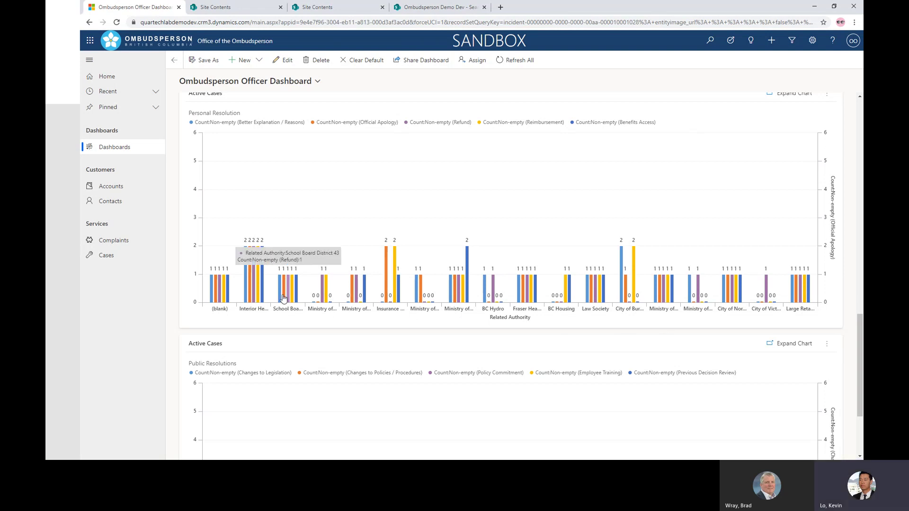
mouse_move(246, 293)
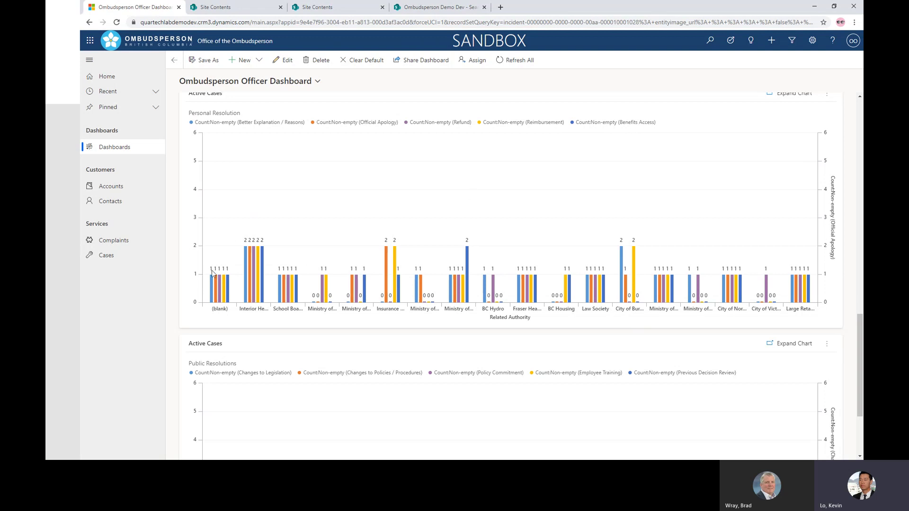
mouse_move(221, 280)
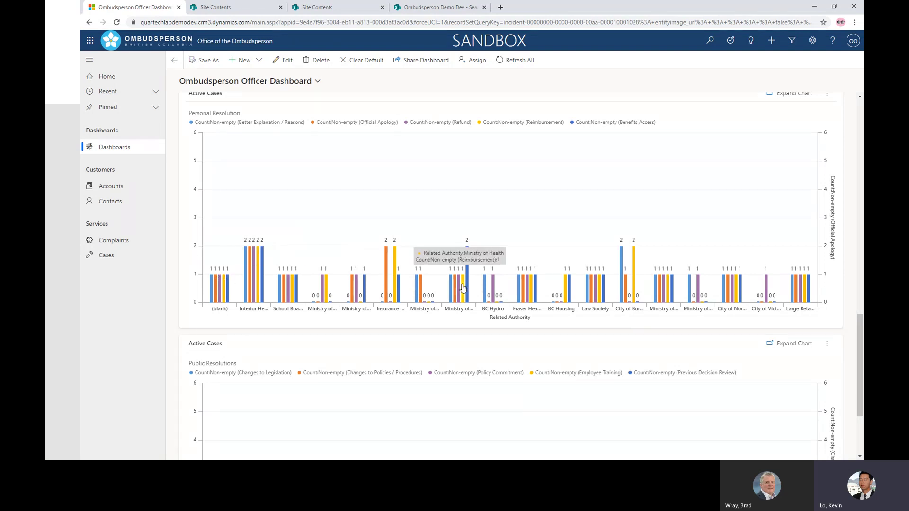
mouse_move(456, 288)
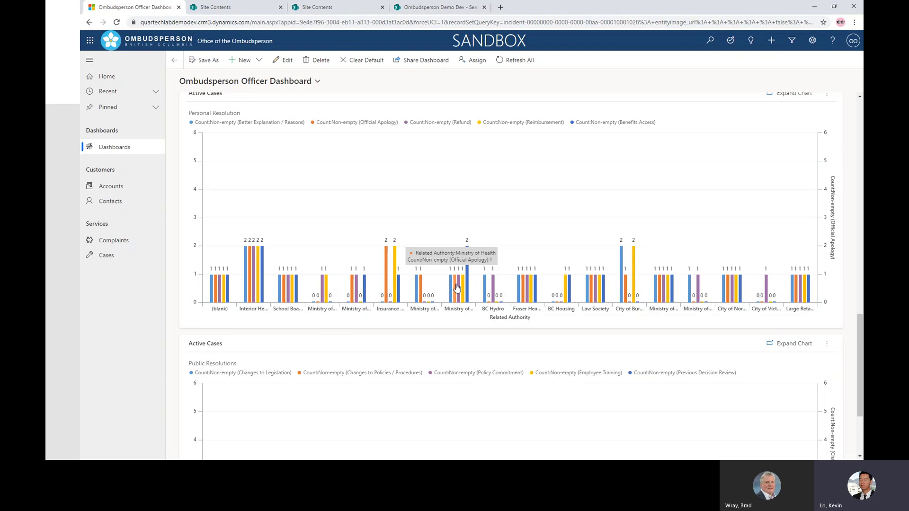
scroll(457, 287, "down", 3)
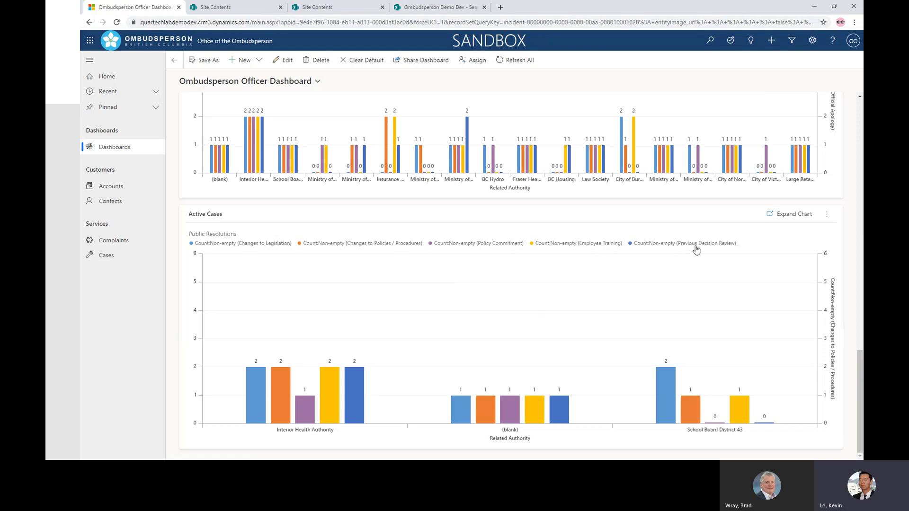
scroll(476, 335, "up", 3)
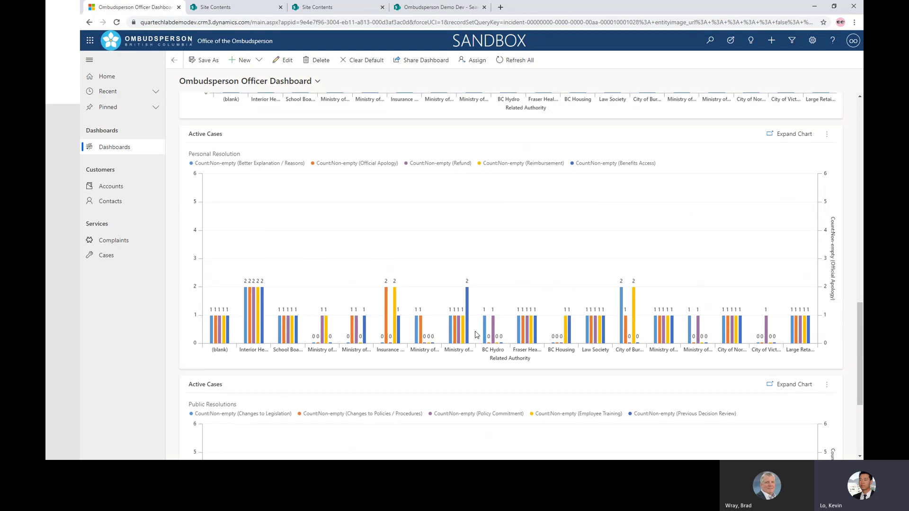
scroll(476, 335, "down", 2)
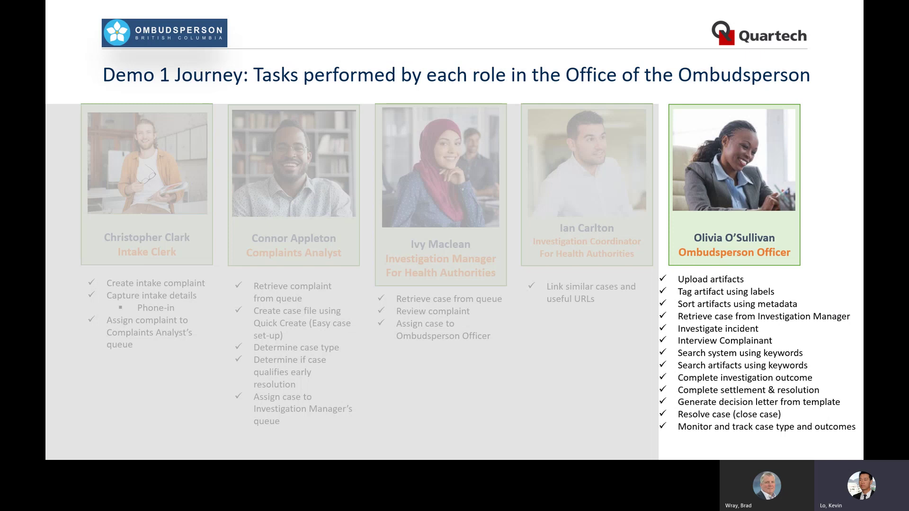
key("Right")
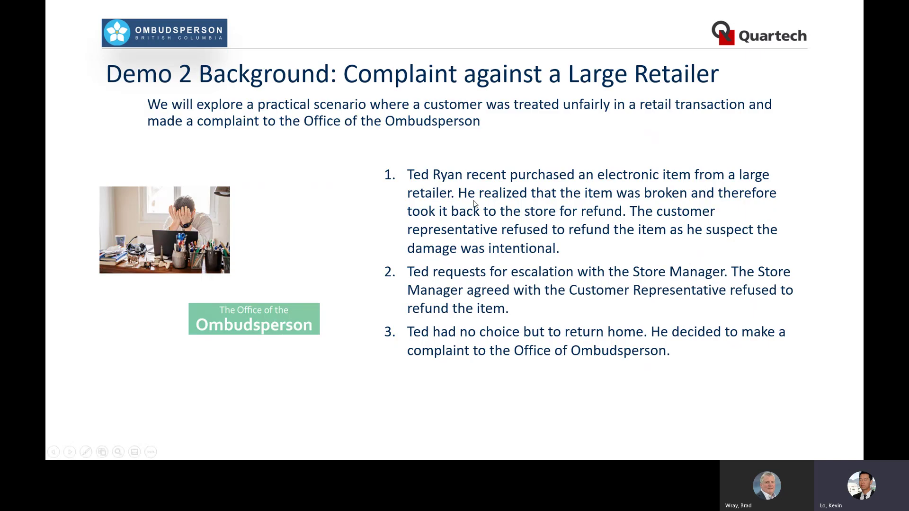
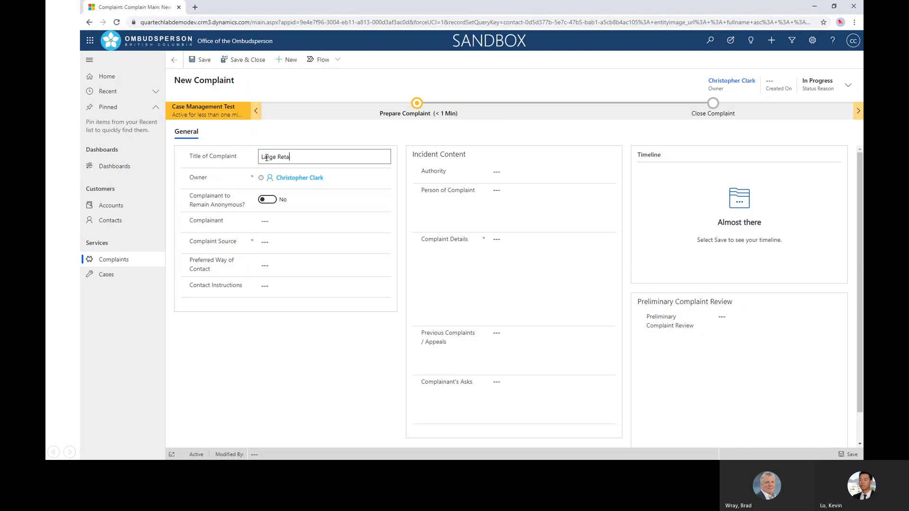
Title the new complaint with the Large Retailer, the complainant's first name and Nov 9, and select the complainant's contact record
type("for Te")
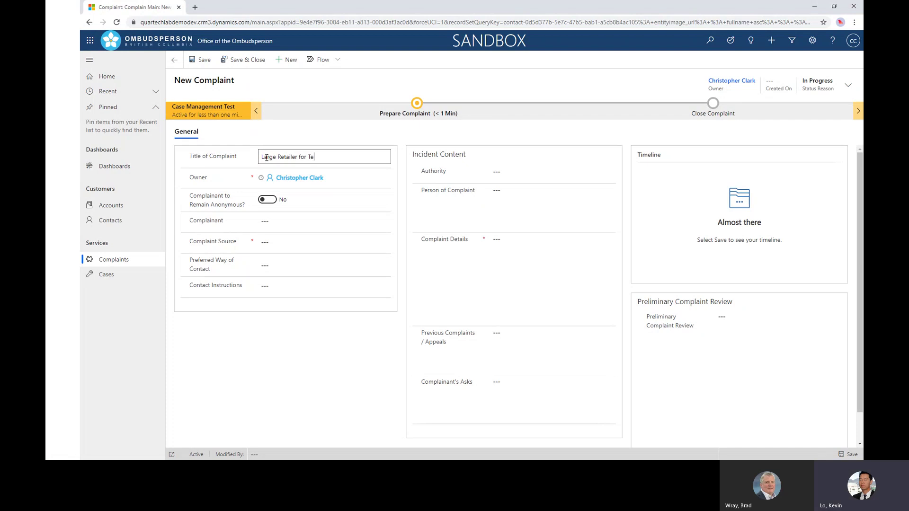
type("d Nov 9")
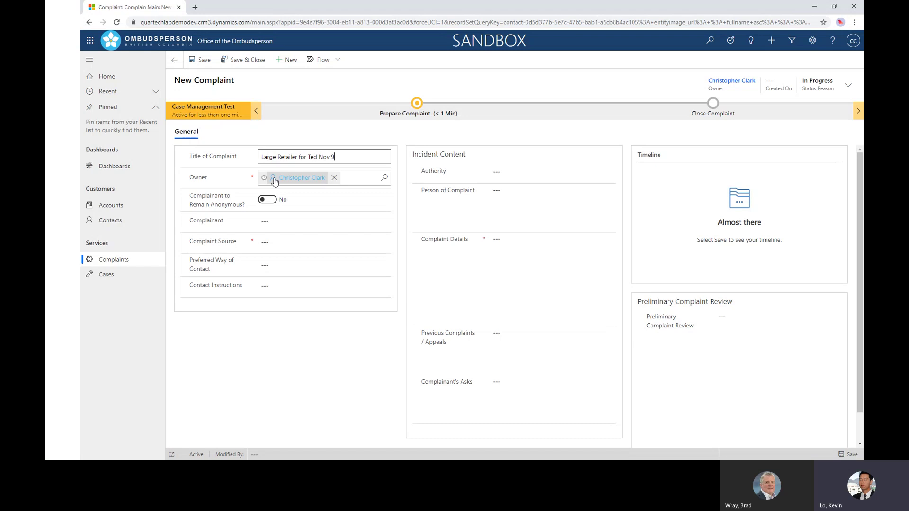
left_click(274, 220)
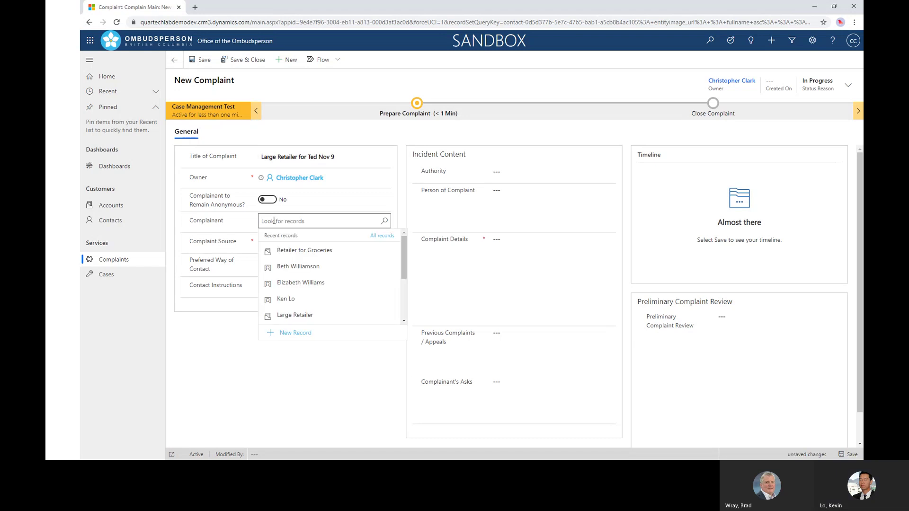
type("ted")
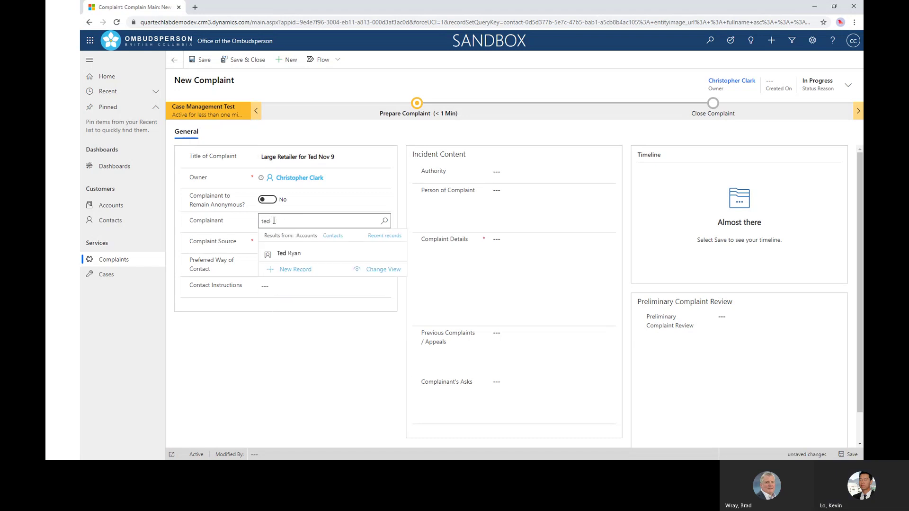
left_click(289, 253)
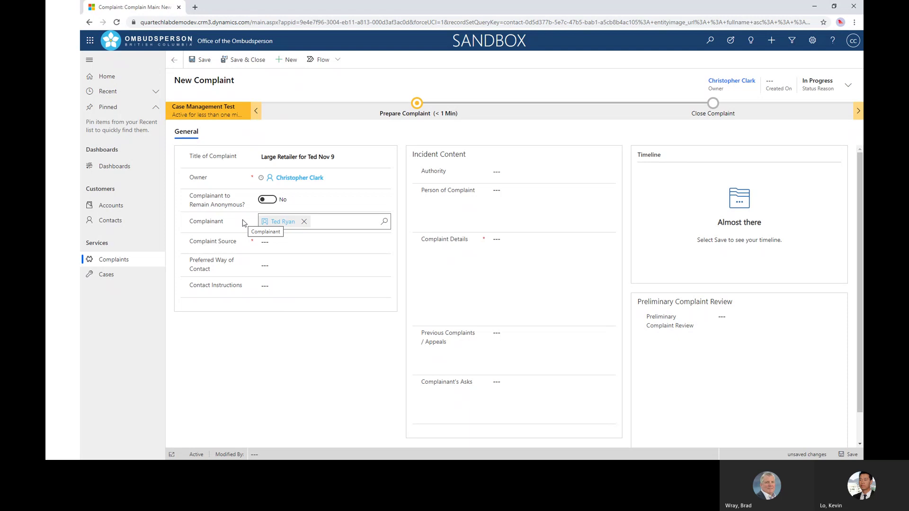
Set the complaint source to Phone-in and the preferred way of contact to By Phone
left_click(276, 243)
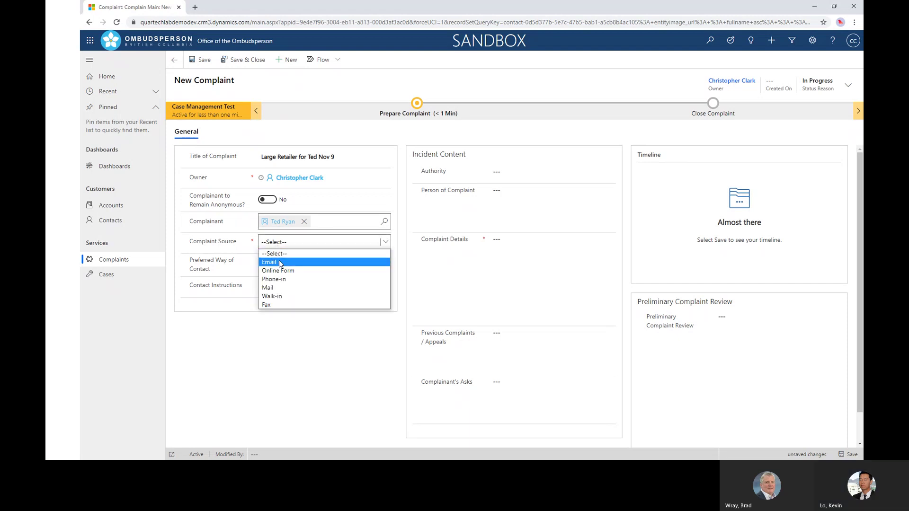
left_click(279, 279)
left_click(265, 266)
left_click(266, 266)
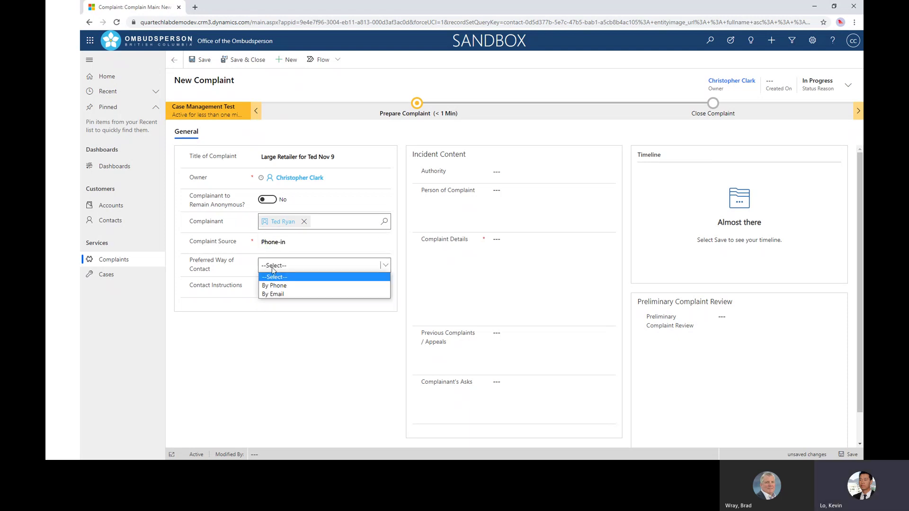
left_click(284, 286)
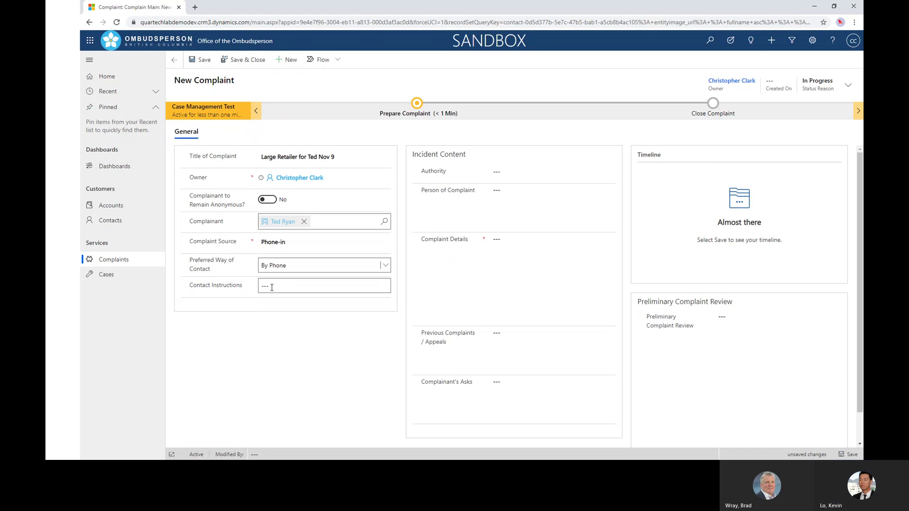
Enter "in the afternoon only" as the complaint's contact instructions
left_click(271, 288)
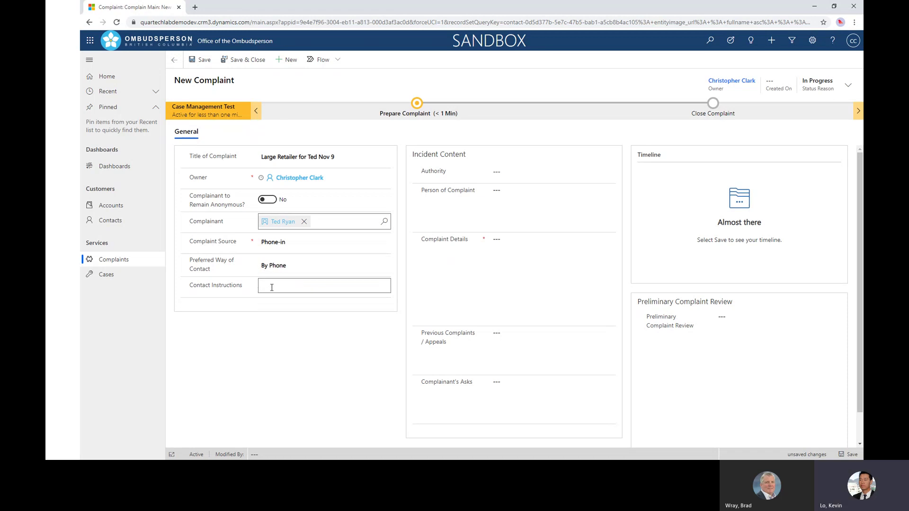
type("in the ")
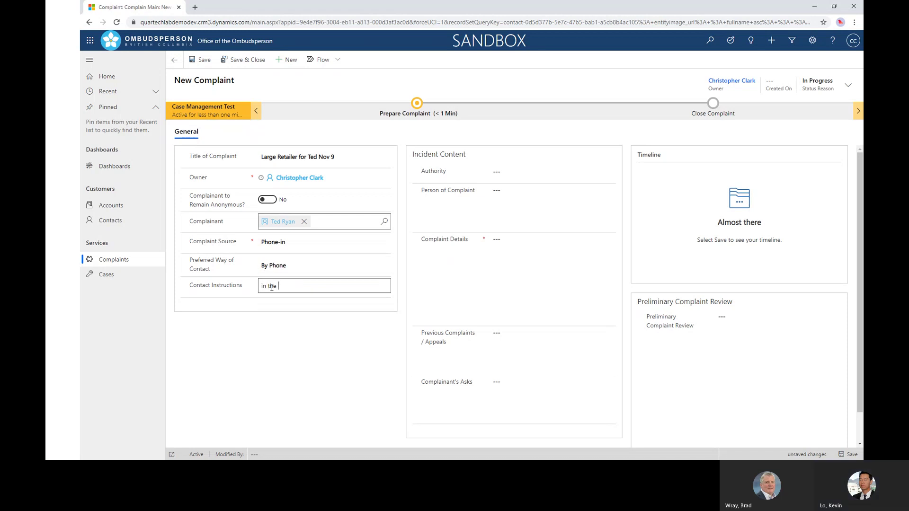
type("afternoon only")
Create a new account named "Large US Retailer" and assign it as the complaint's authority
left_click(547, 173)
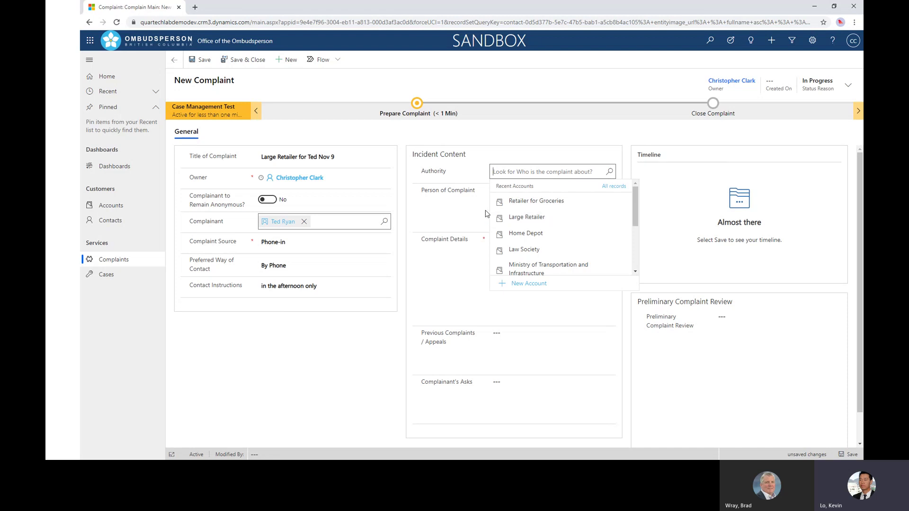
left_click(458, 180)
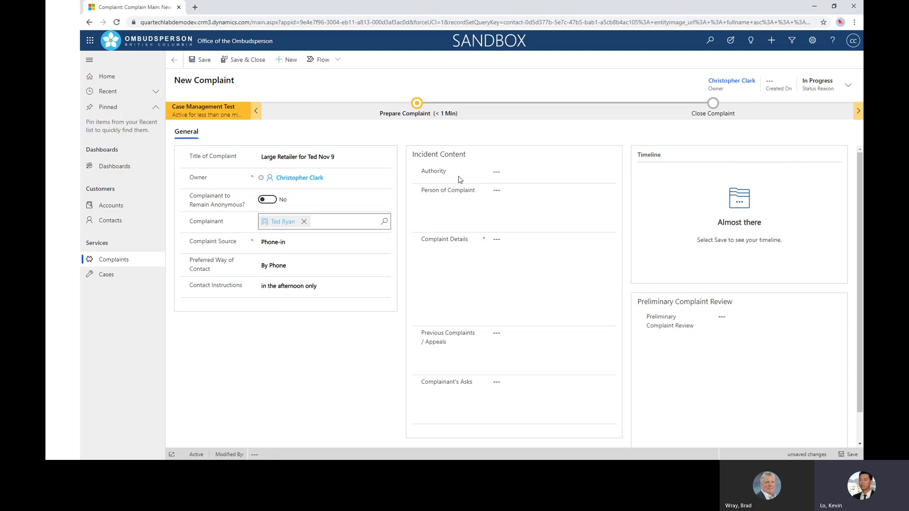
left_click(506, 171)
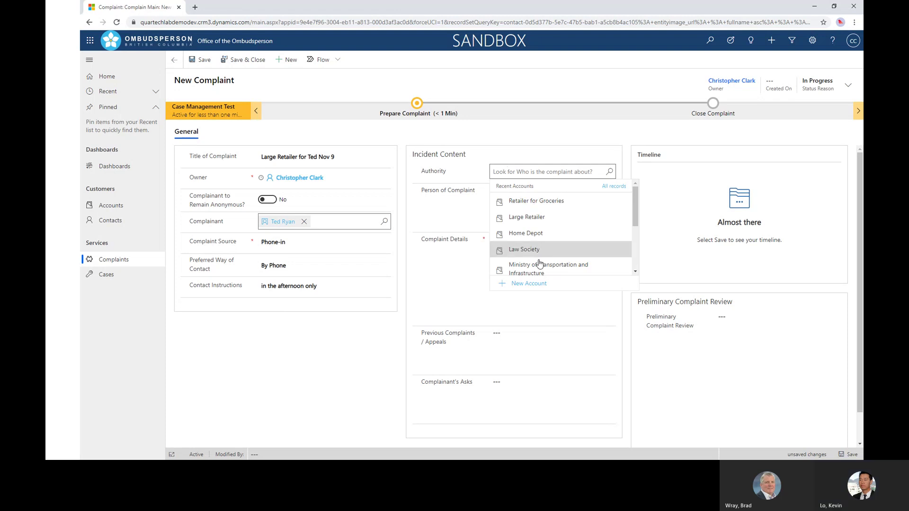
left_click(529, 285)
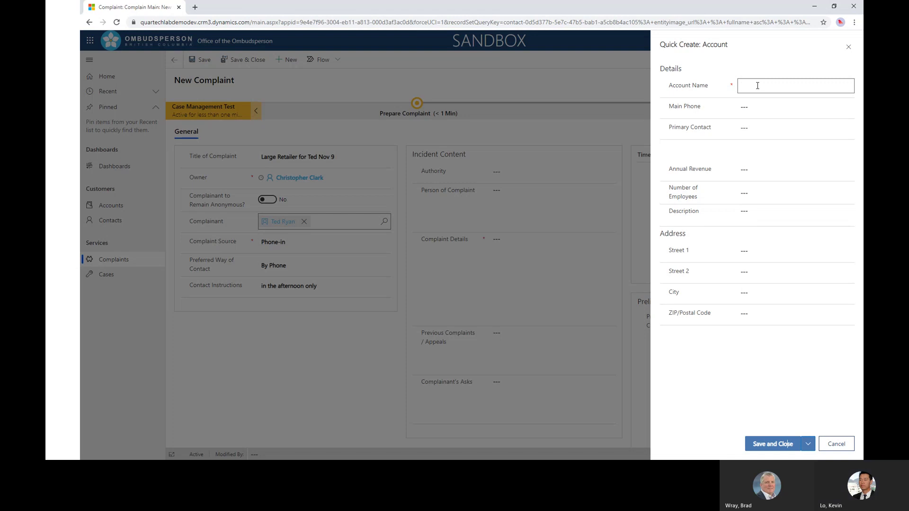
type("Larg")
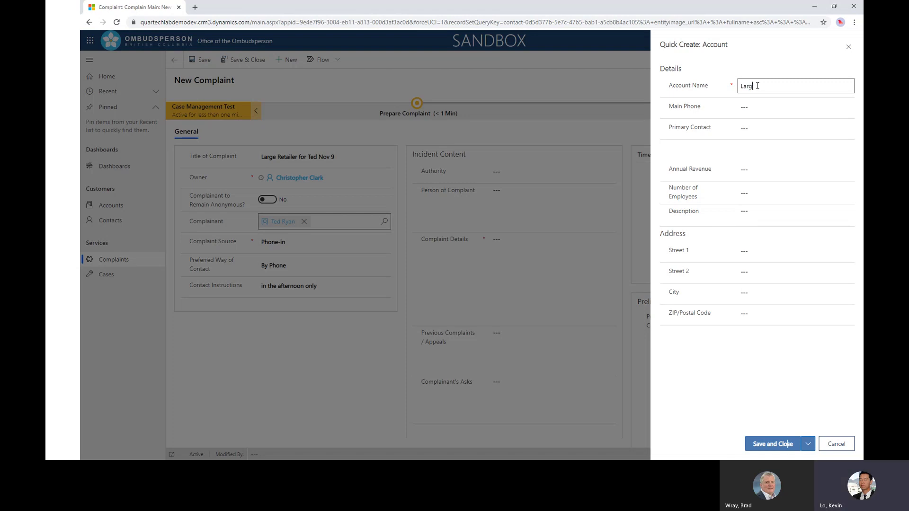
type("e US Retailer")
left_click(785, 444)
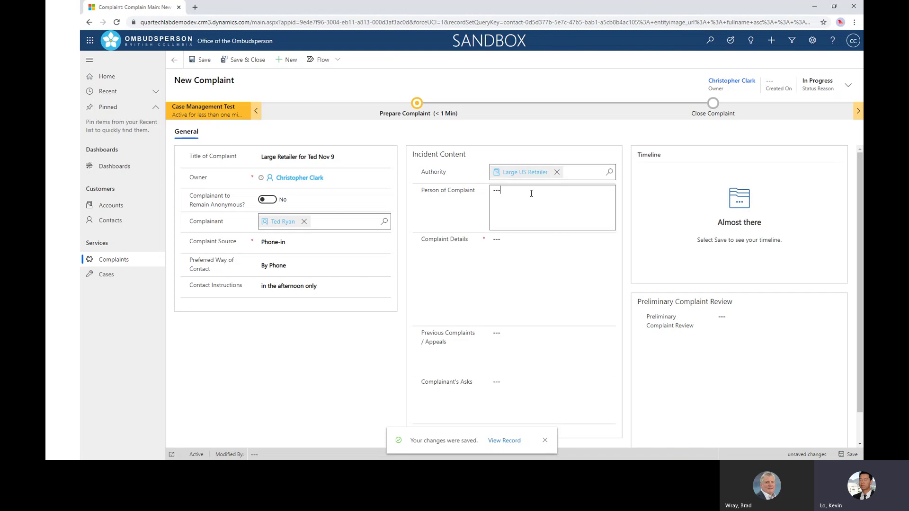
Enter "Store Manager" as the person of complaint
type("Sore")
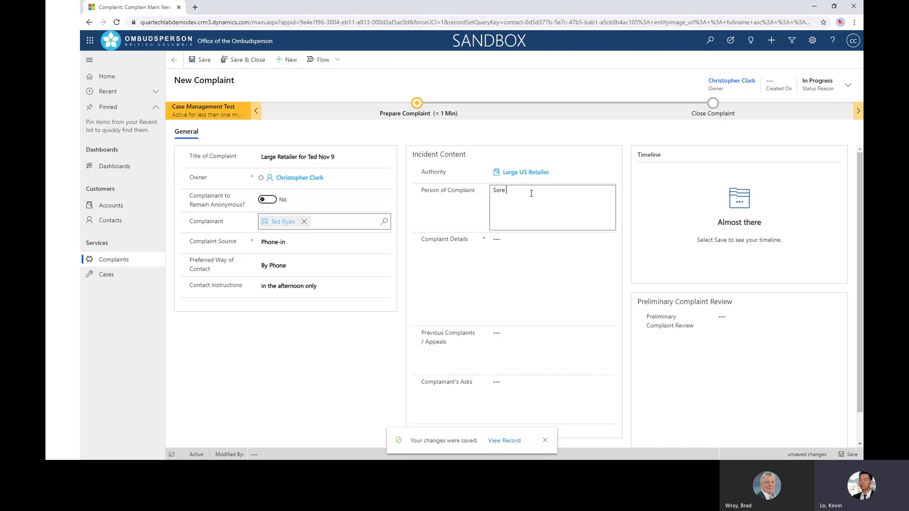
key("BackSpace")
type("tore Manager")
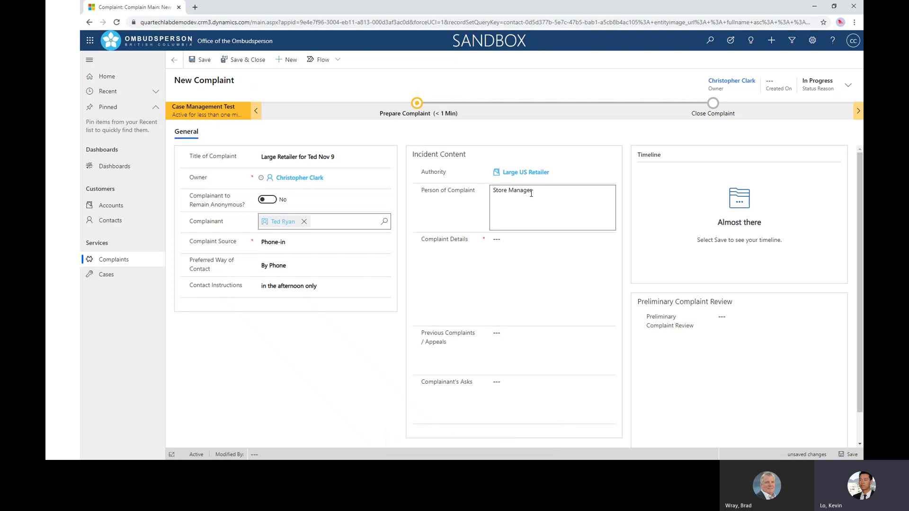
Describe in the complaint details that they won't refund the complainant, referred to by first name, for the broken item
left_click(537, 258)
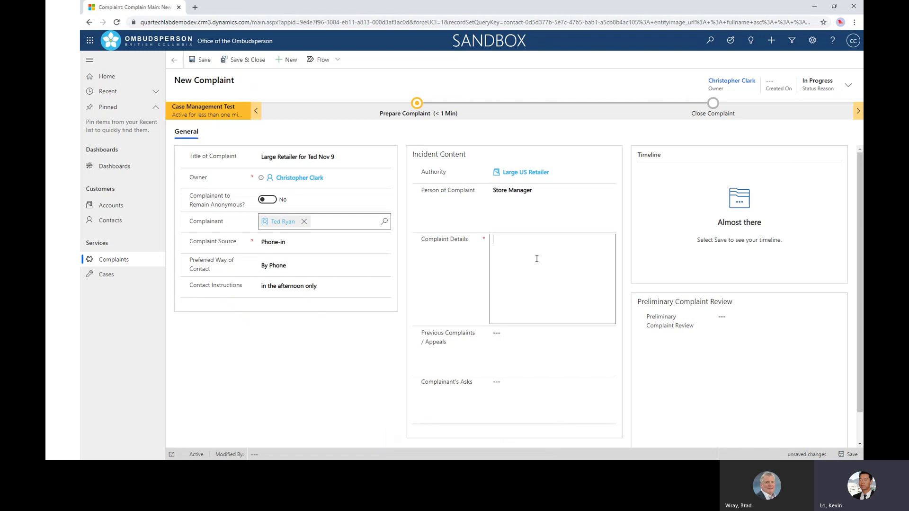
type("They won't re")
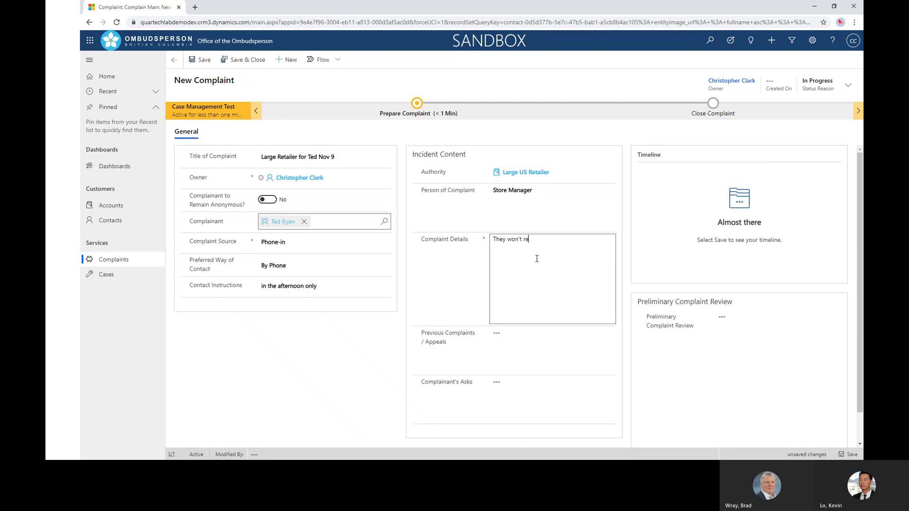
type("fund me for the")
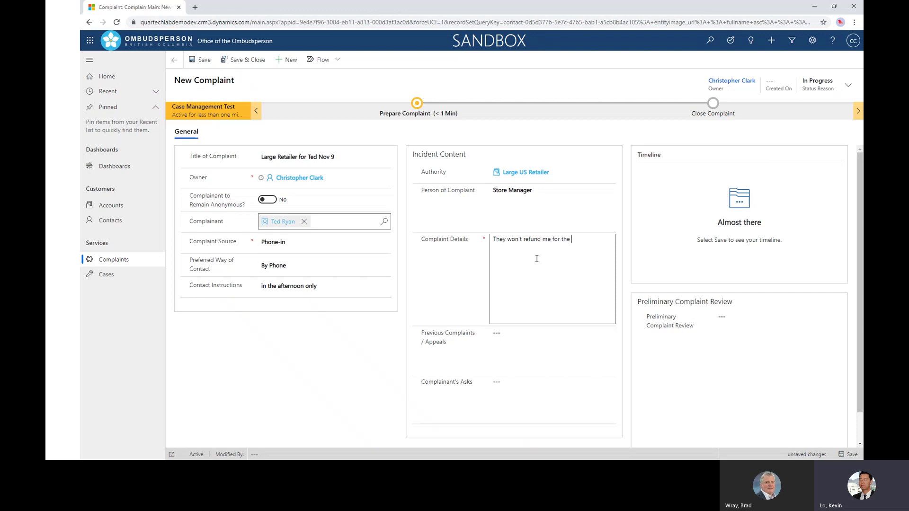
type(" brokern idt")
key("BackSpace")
key("BackSpace")
type("tem")
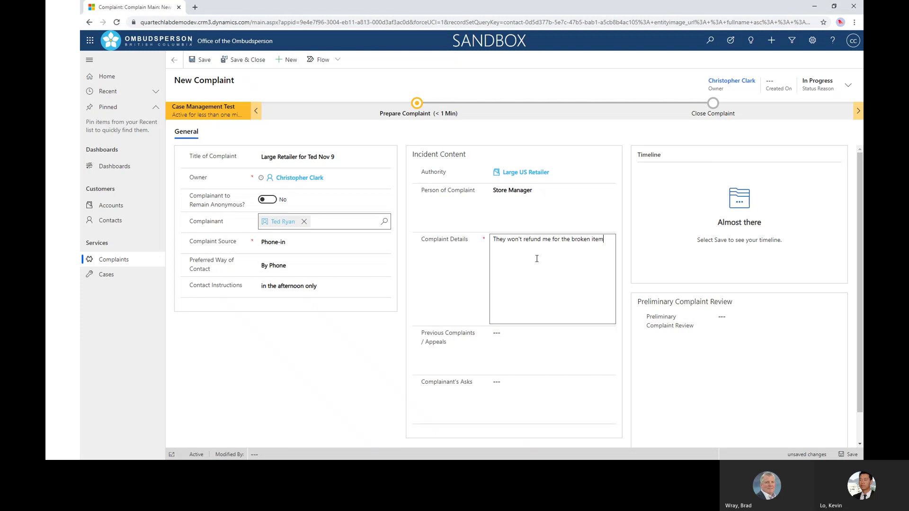
left_click(551, 240)
key("BackSpace")
key("BackSpace")
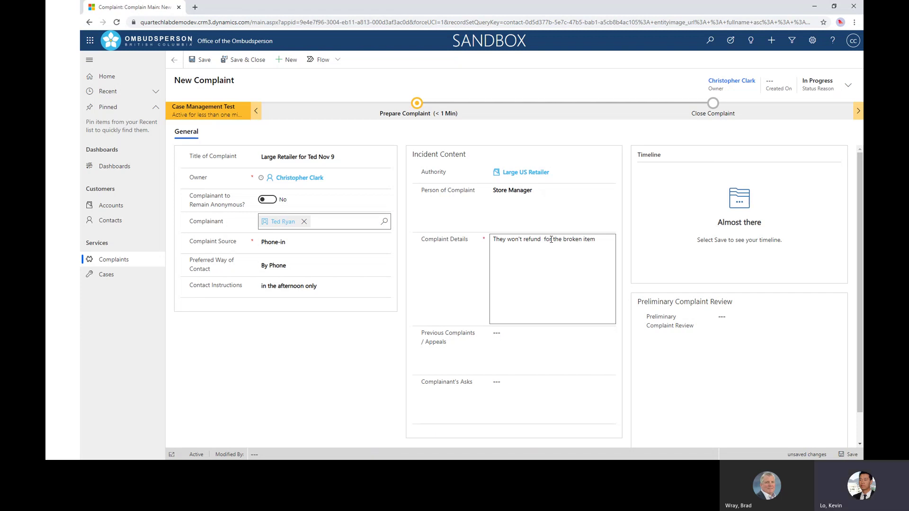
type("Ted")
Enter "no" for previous complaints or appeals and "for the refund" as the complainant's asks, and save the complaint
left_click(517, 349)
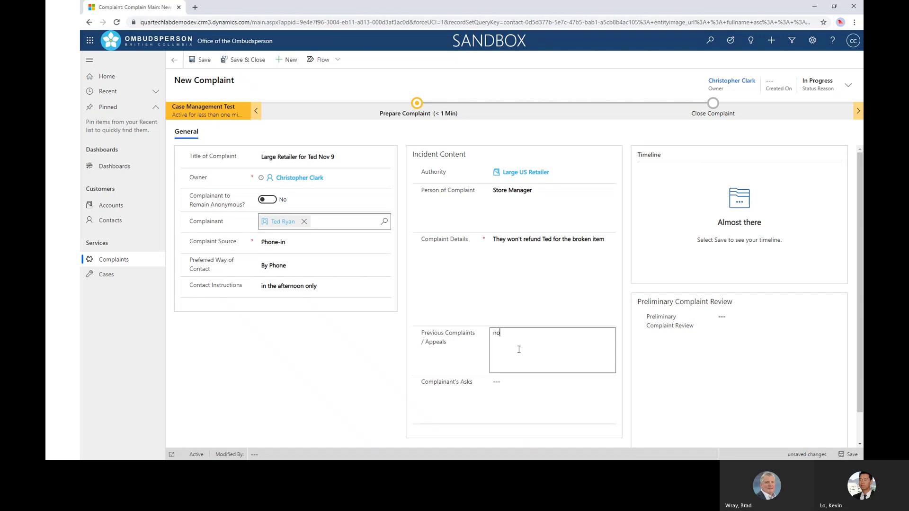
type("no")
left_click(516, 397)
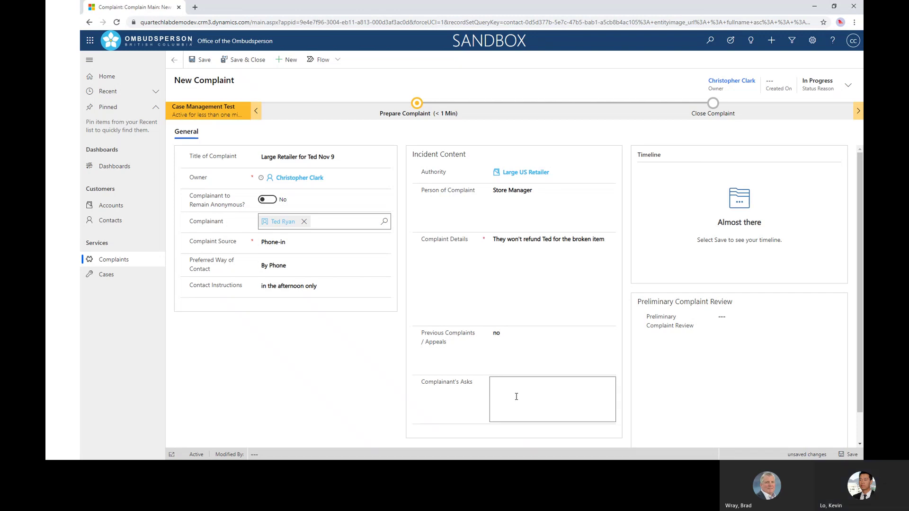
type("for the refund")
left_click(434, 371)
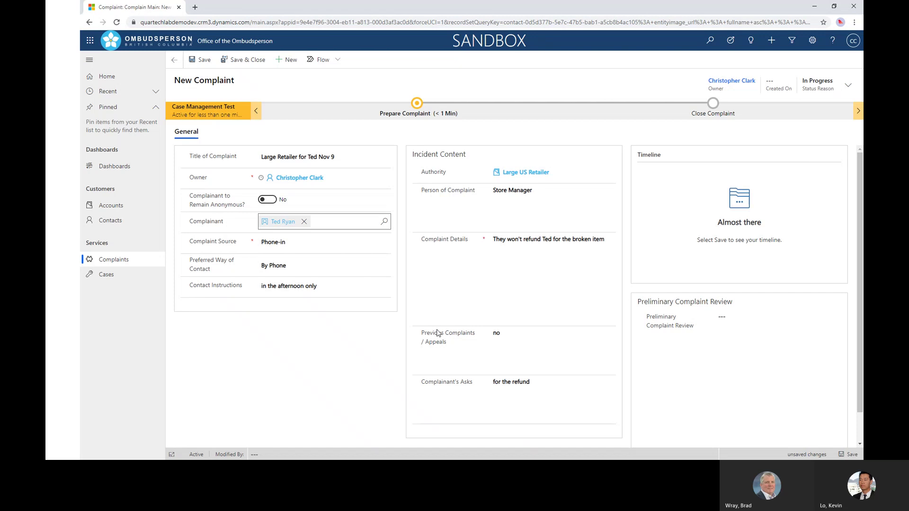
mouse_move(437, 333)
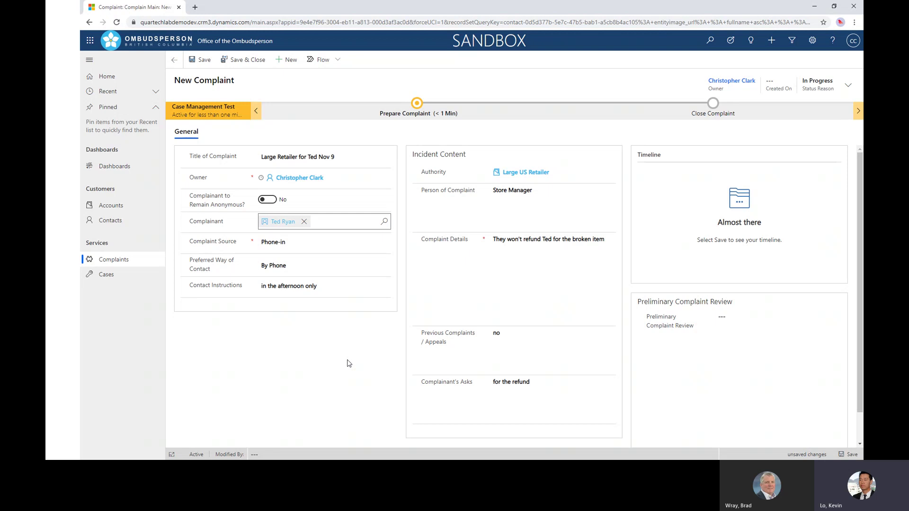
left_click(200, 60)
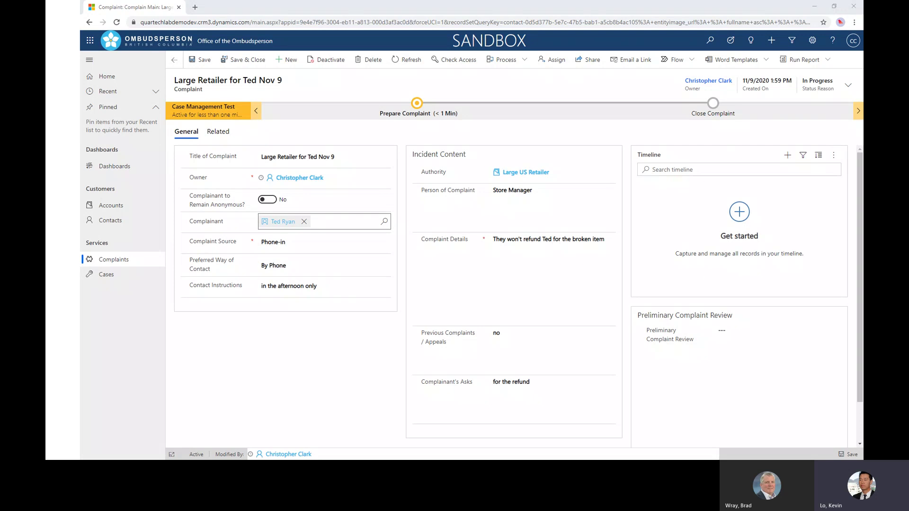
Switch to the Demo 2 Journey slide to review the intake officer's tasks, and return to the complaint record
key("alt+Tab")
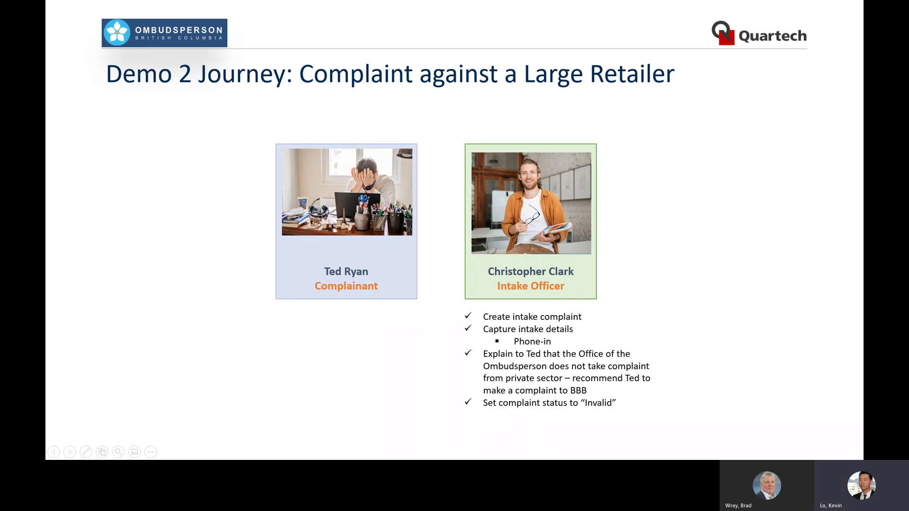
key("alt+Tab")
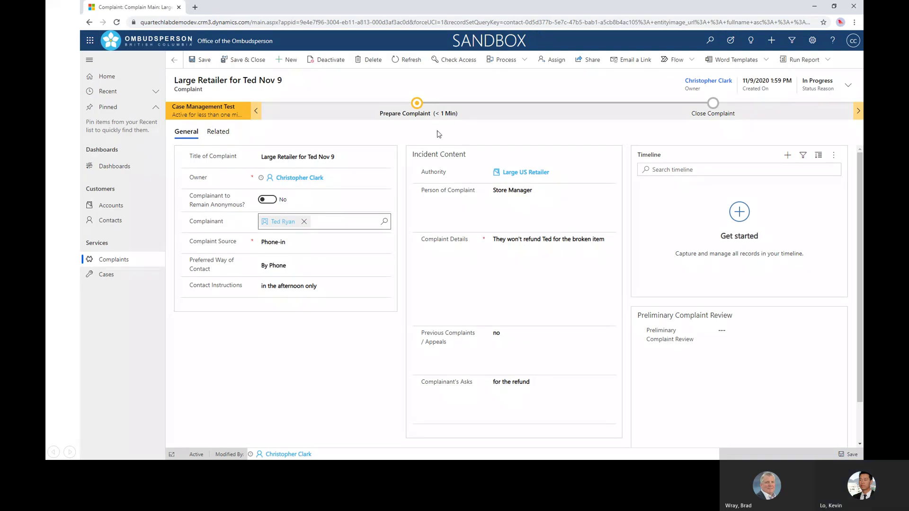
Try to advance the complaint from the Prepare Complaint stage with its validity answered No
left_click(419, 109)
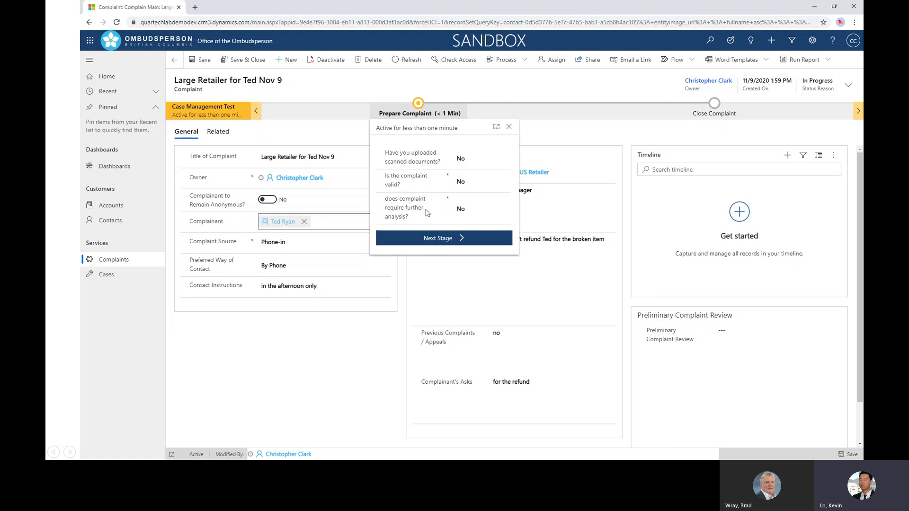
left_click(430, 238)
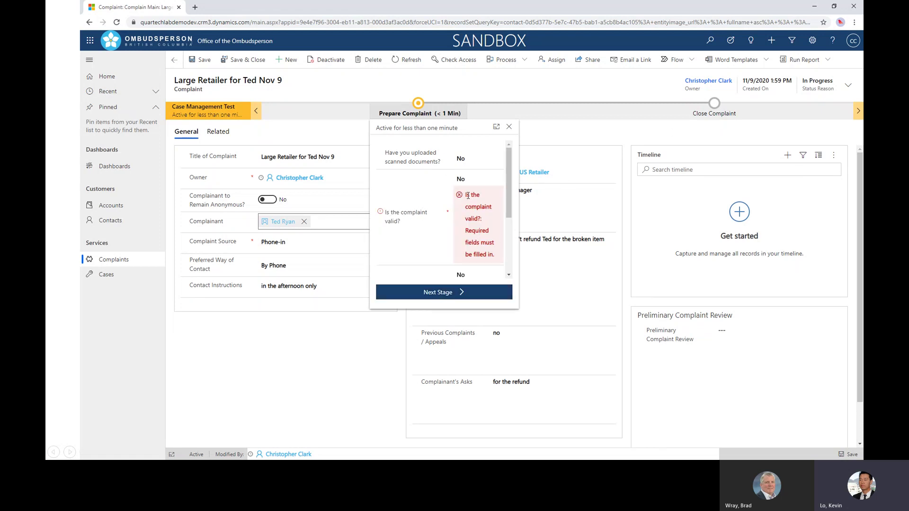
left_click(461, 179)
left_click(461, 190)
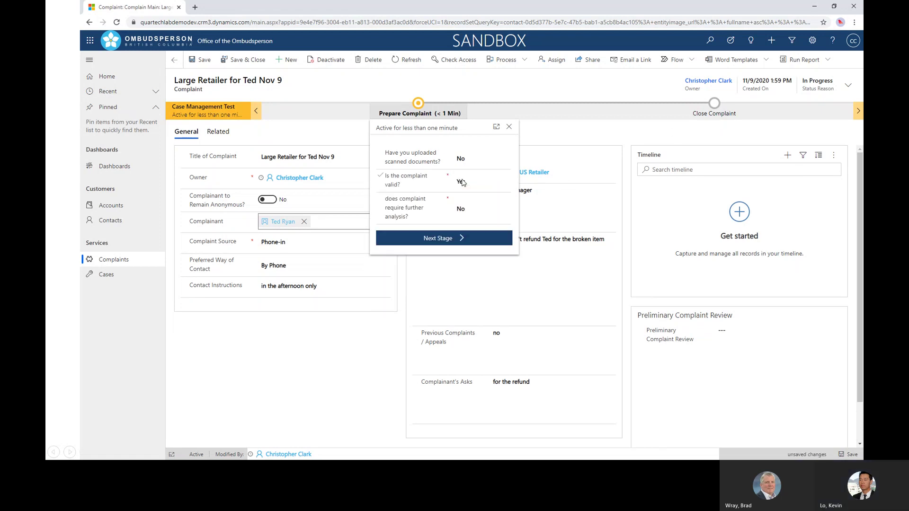
left_click(444, 239)
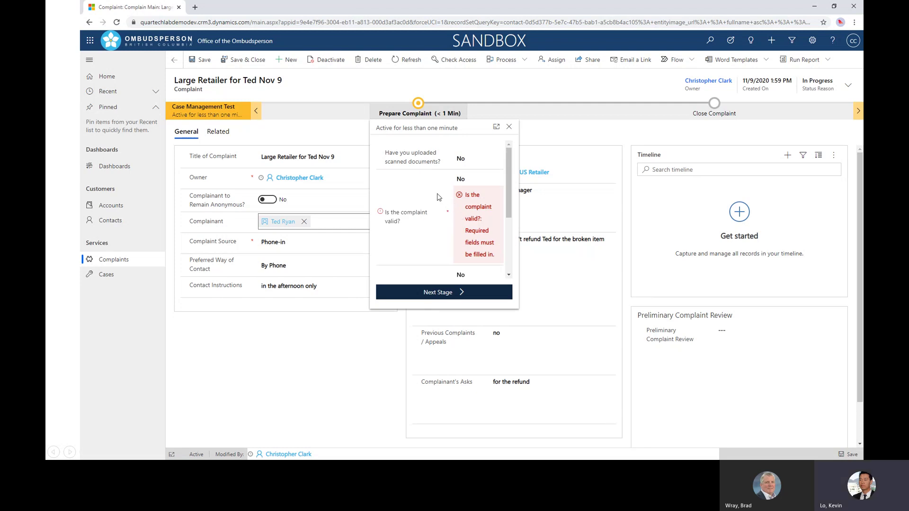
Set the complaint's status reason to Invalid and save the record
left_click(847, 87)
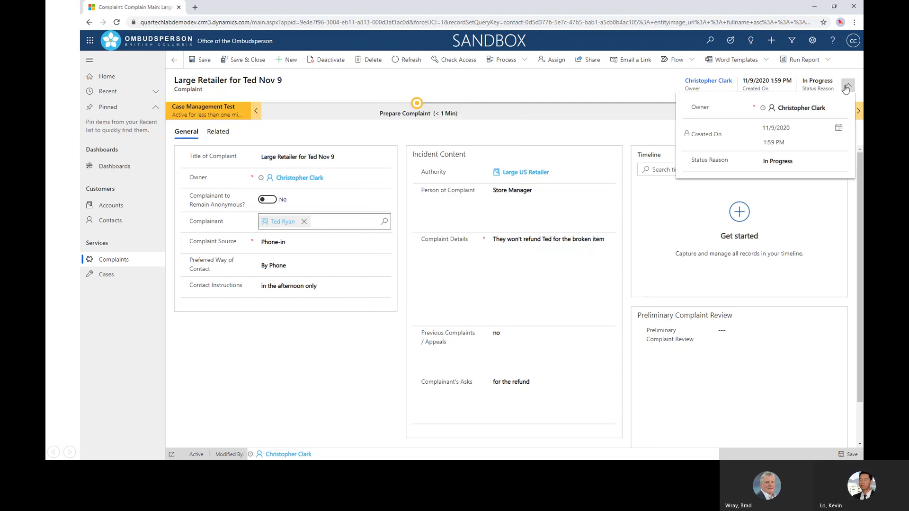
left_click(821, 162)
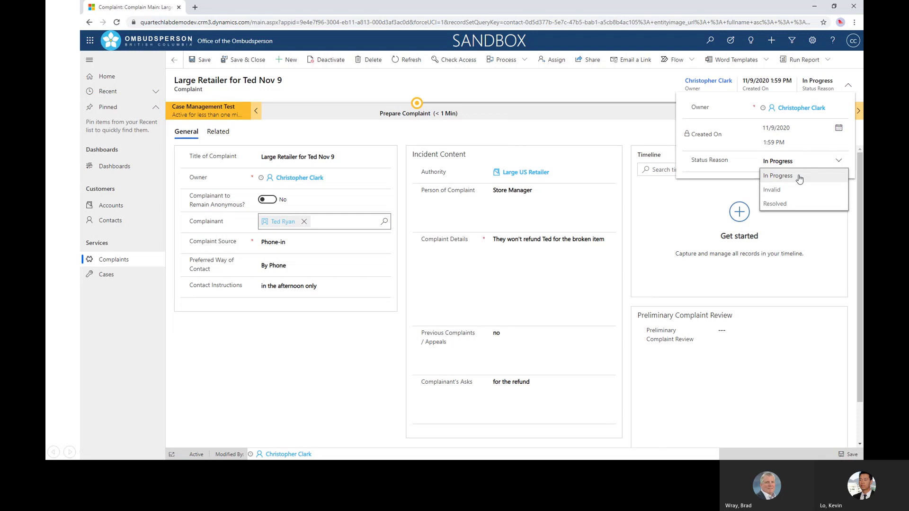
left_click(782, 189)
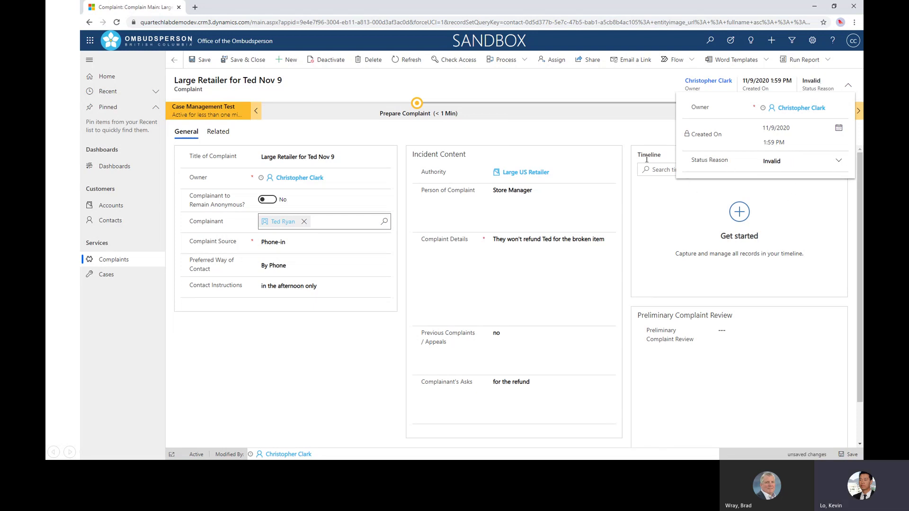
left_click(640, 145)
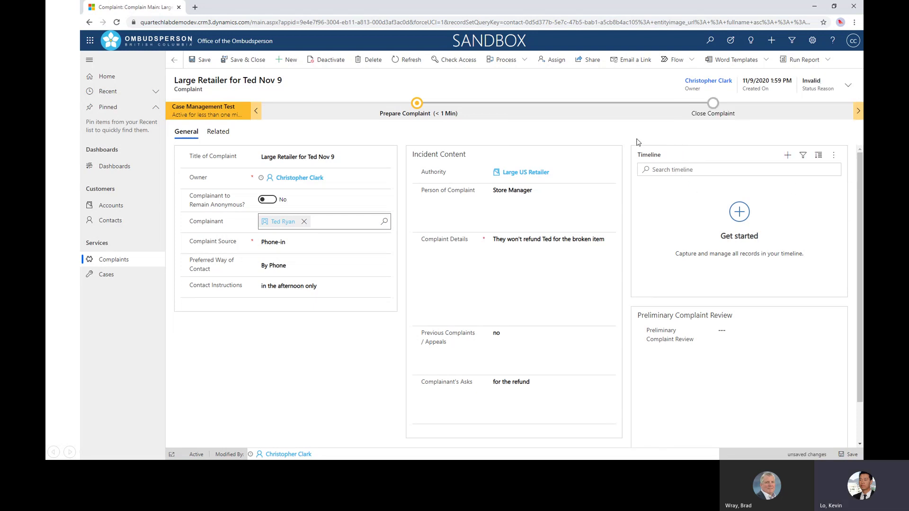
left_click(201, 59)
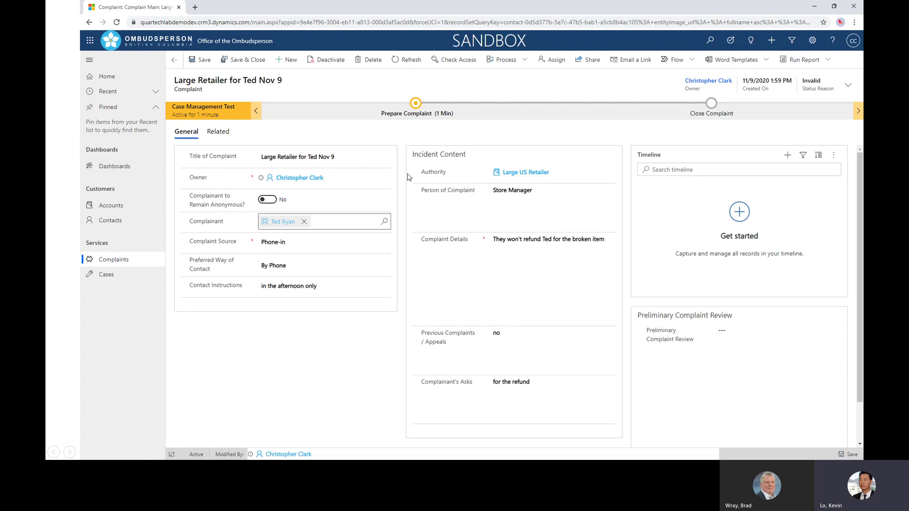